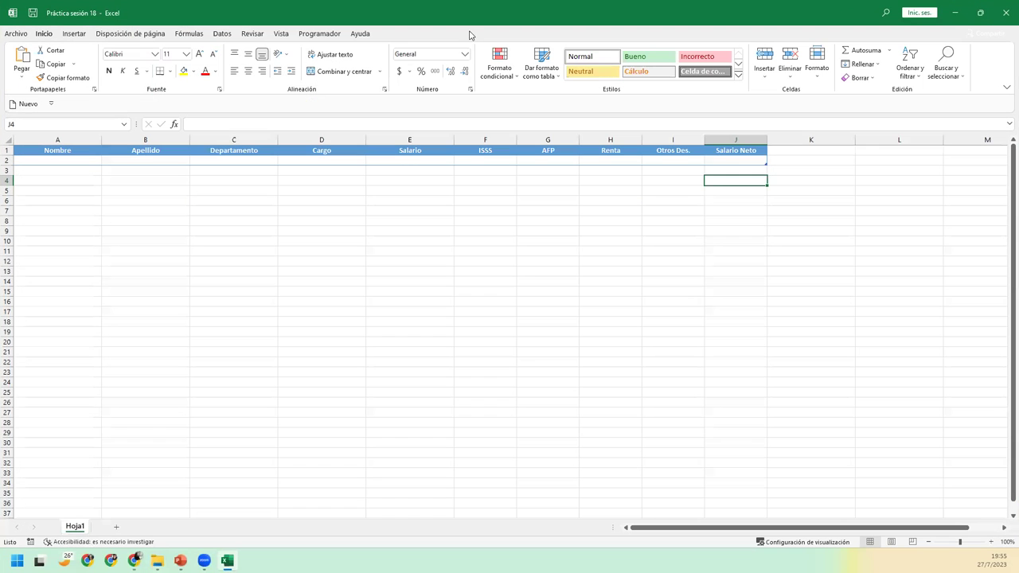
Zoom the payroll sheet to 130%, select cell A2, then switch away from Excel.
click(992, 542)
click(992, 541)
click(992, 541)
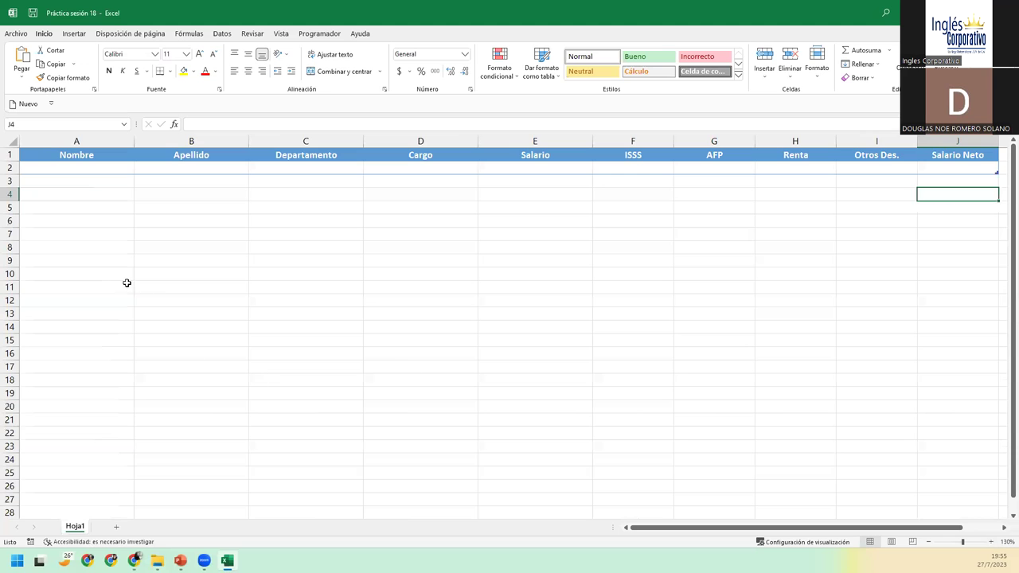
click(71, 174)
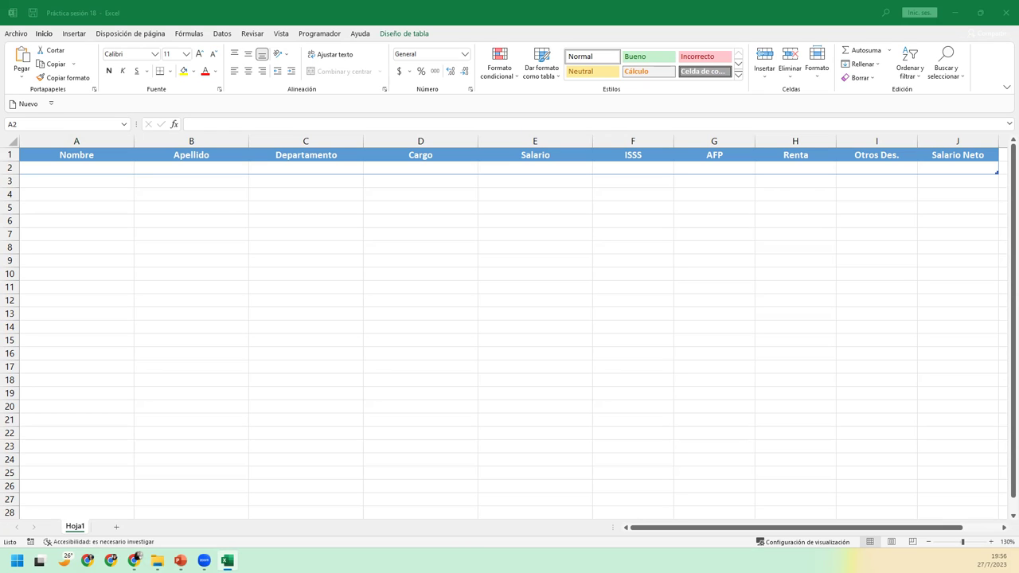
key(alt+Tab)
Open the VBA editor from the Programador tab to view FrmCapturaDatos, then return to Excel.
click(434, 5)
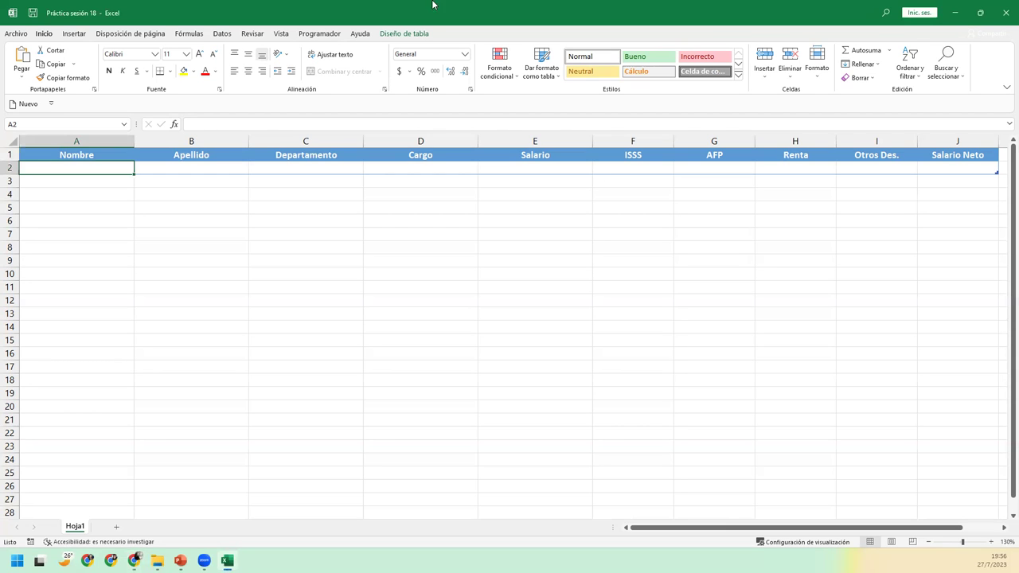
click(319, 33)
click(14, 62)
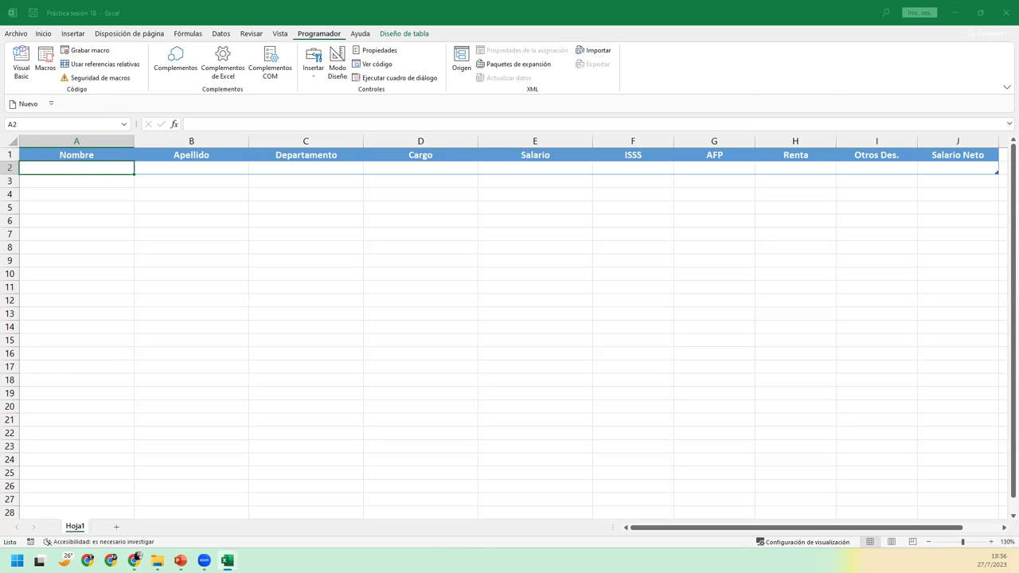
double_click(450, 64)
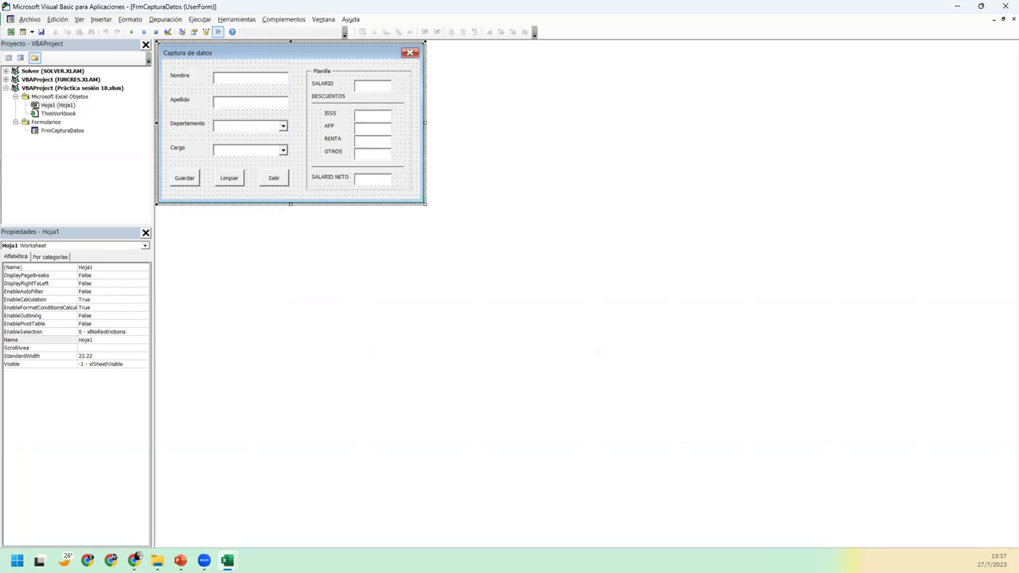
mouse_move(226, 560)
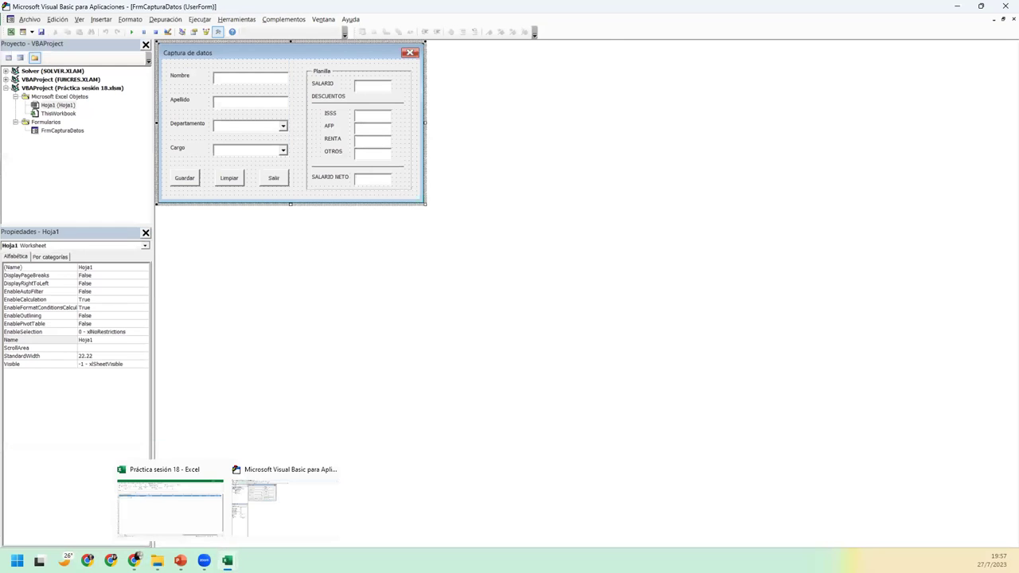
click(176, 505)
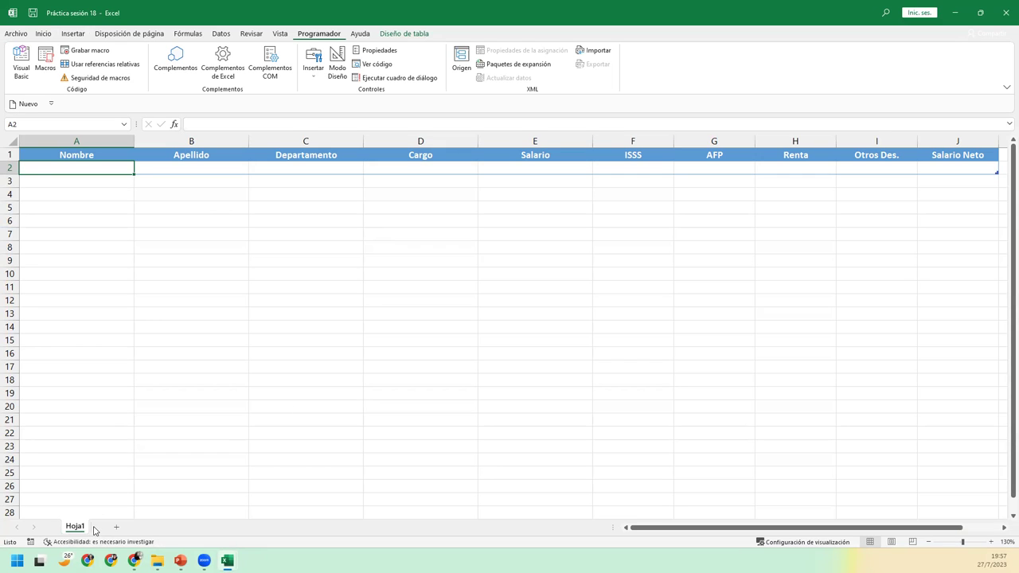
Rename the Hoja1 sheet to Captura de Datos and open the VBA editor.
right_click(79, 531)
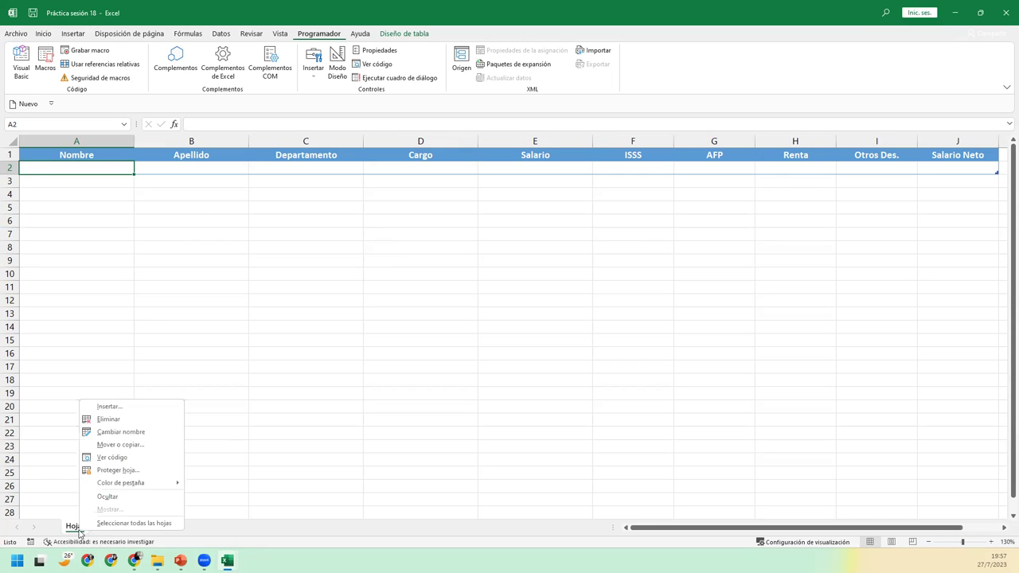
click(235, 480)
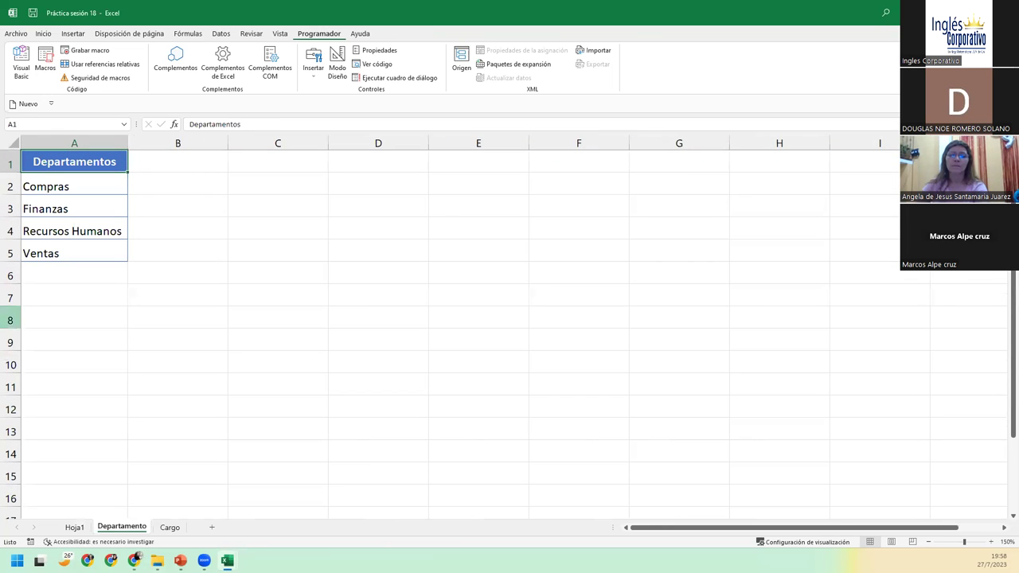
click(74, 527)
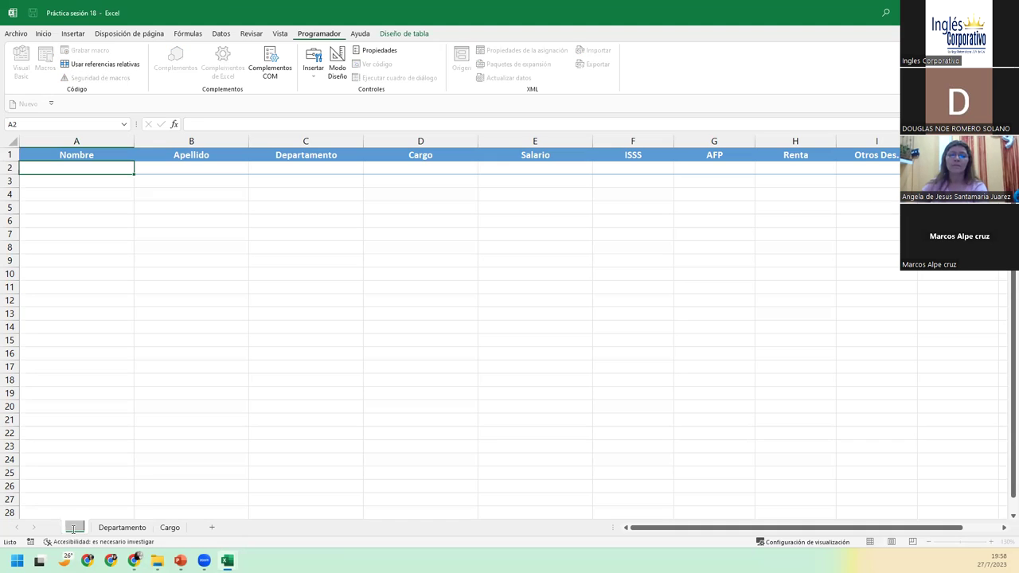
key(BackSpace)
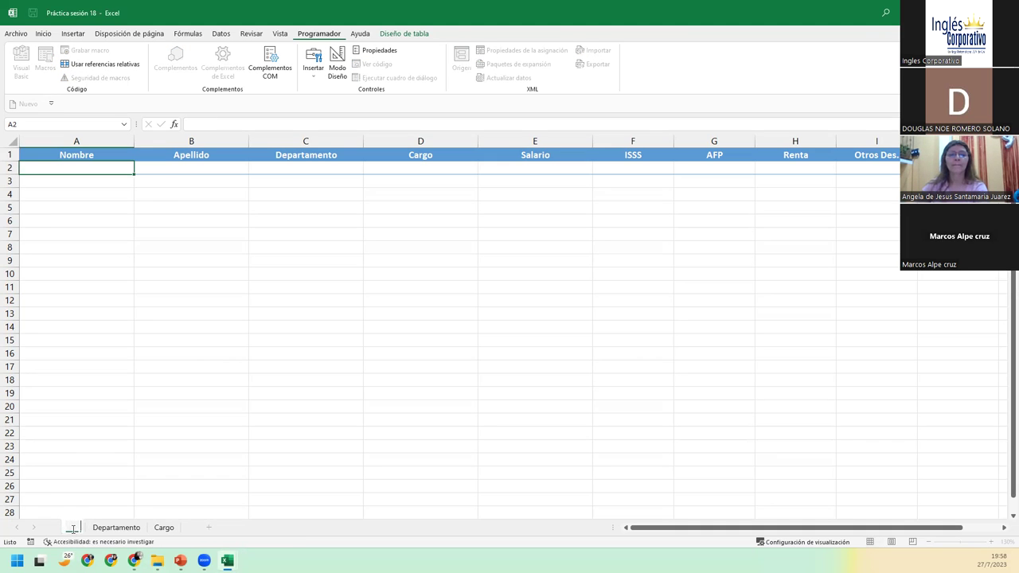
text(Empleados)
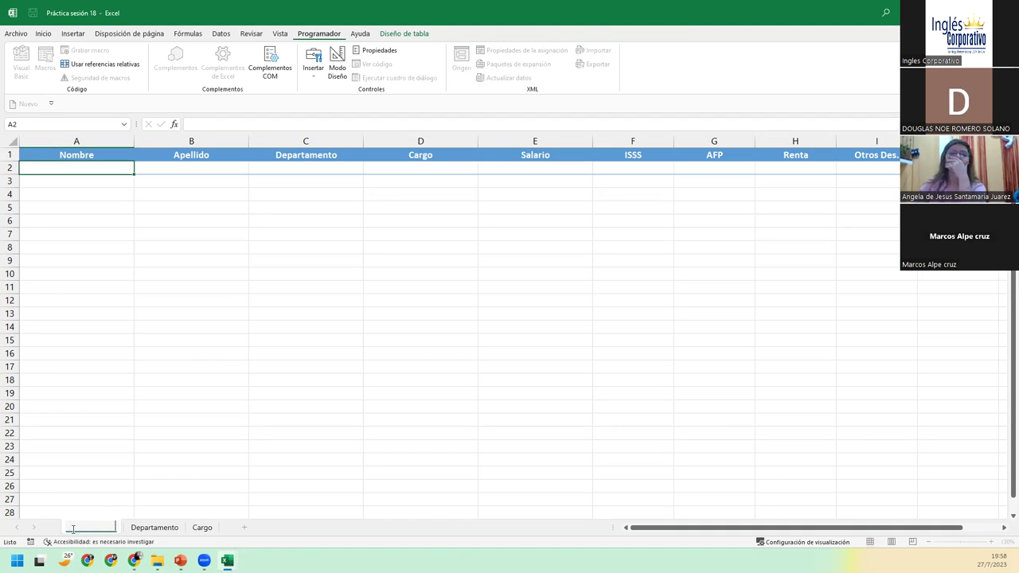
key(Return)
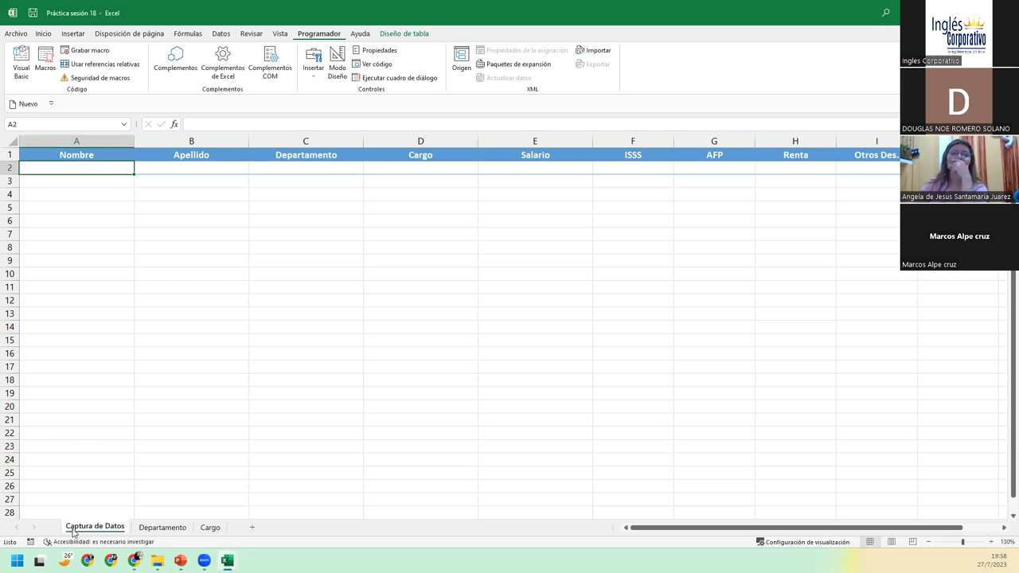
click(19, 59)
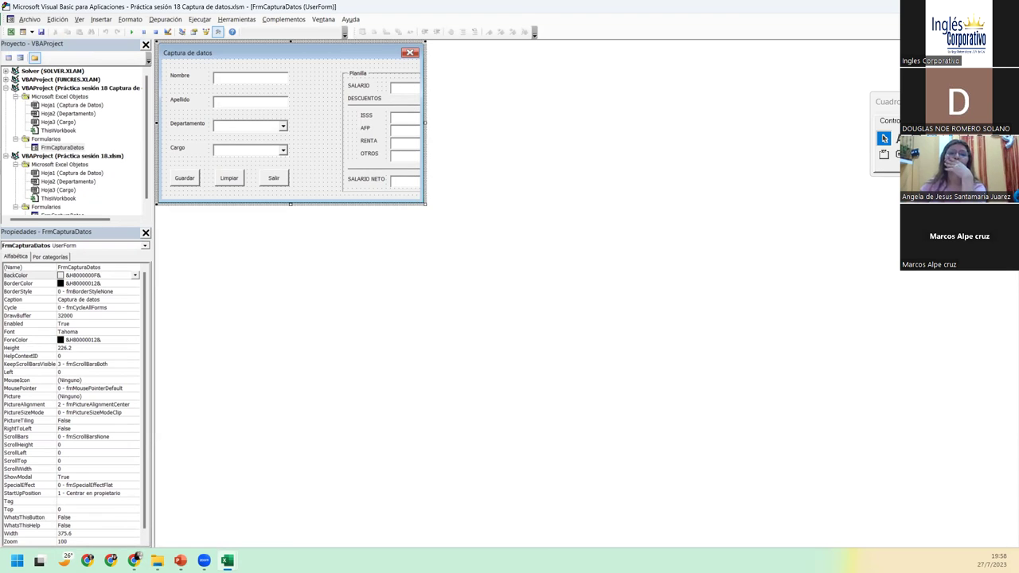
Restore the form designer and drag the Captura de datos form larger, then return to Excel.
click(1005, 19)
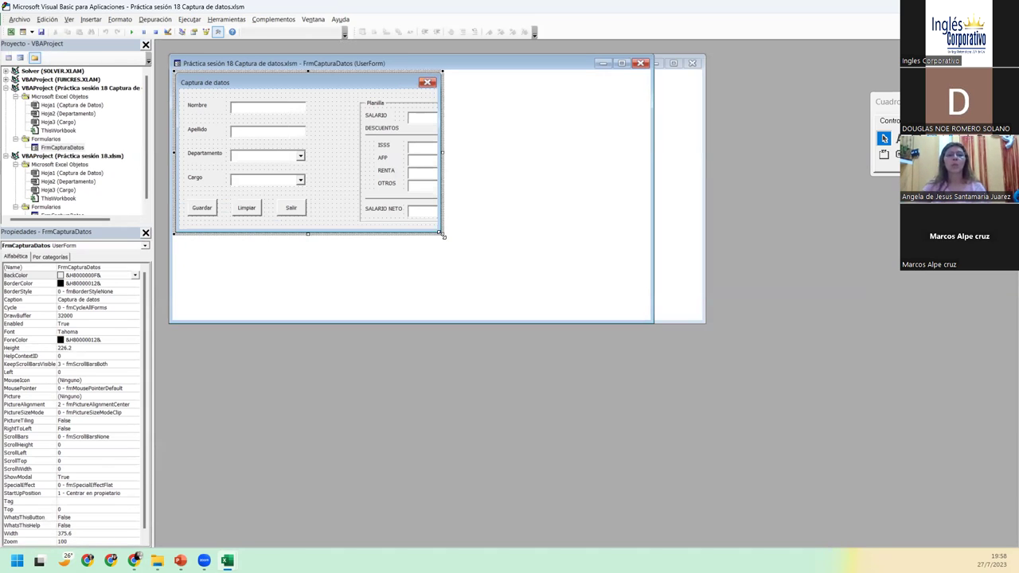
drag(442, 235, 455, 237)
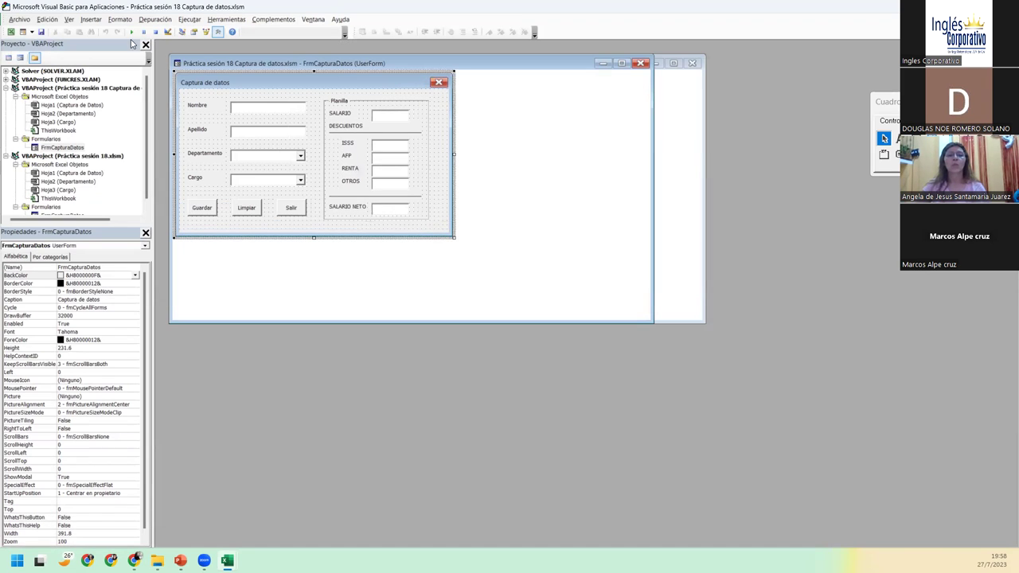
click(132, 33)
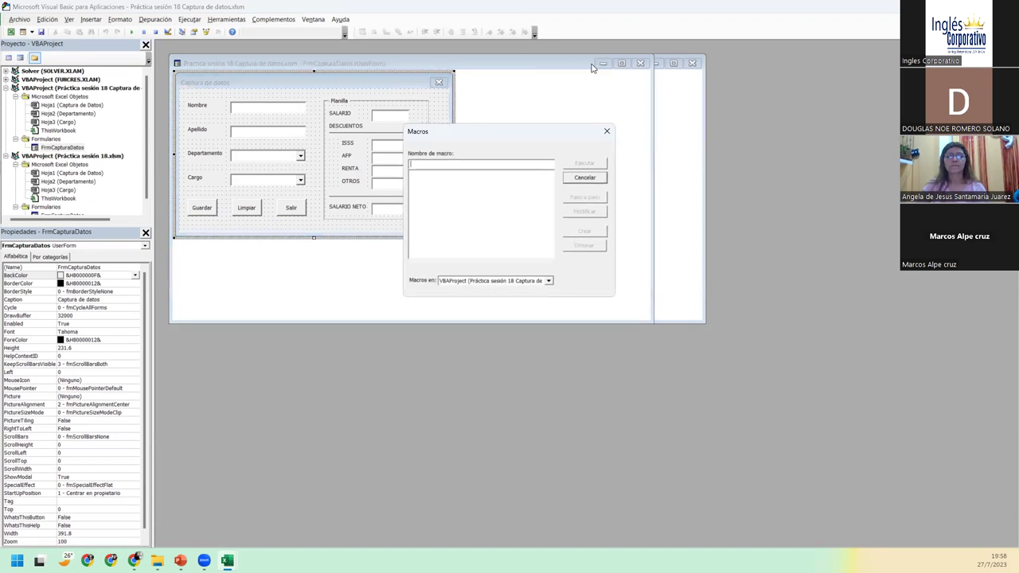
click(607, 133)
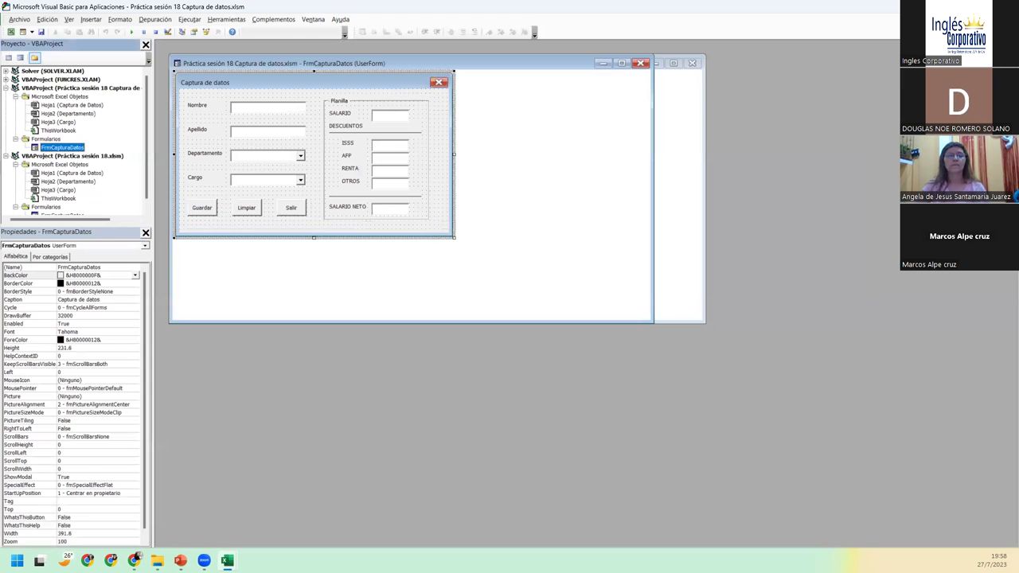
key(alt+F11)
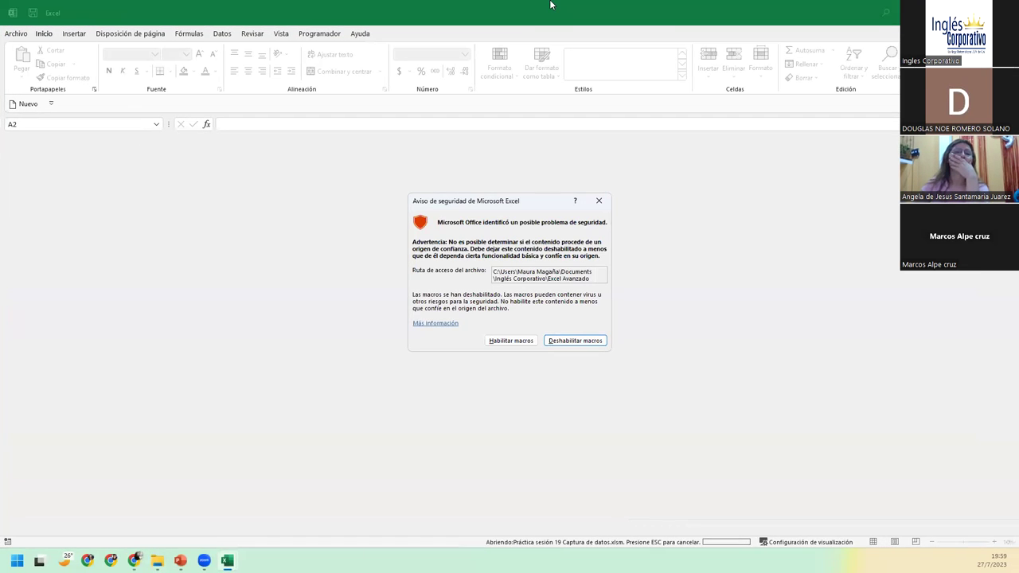
Enable macros in the security warning and activate the Excel window.
click(511, 341)
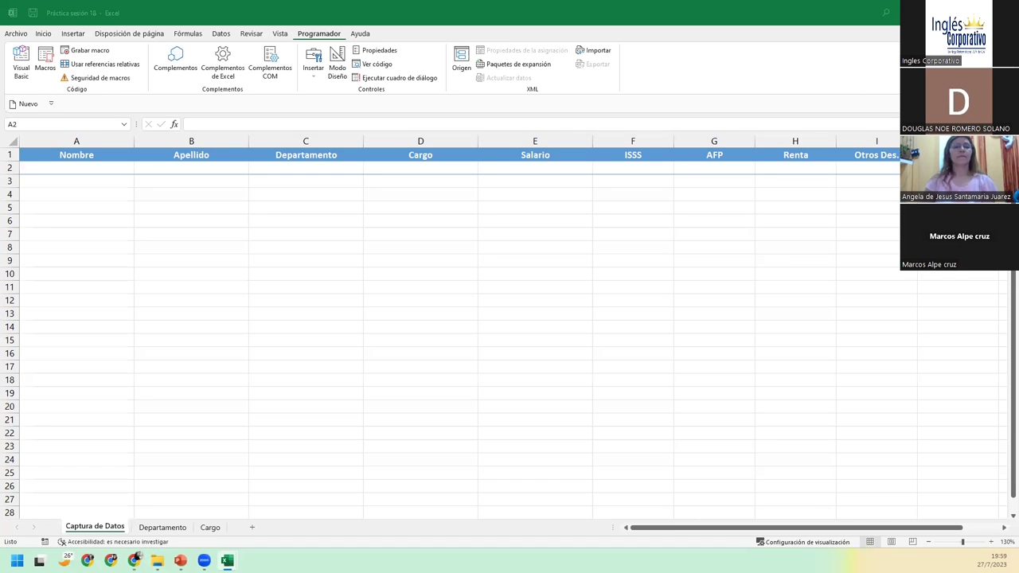
click(76, 167)
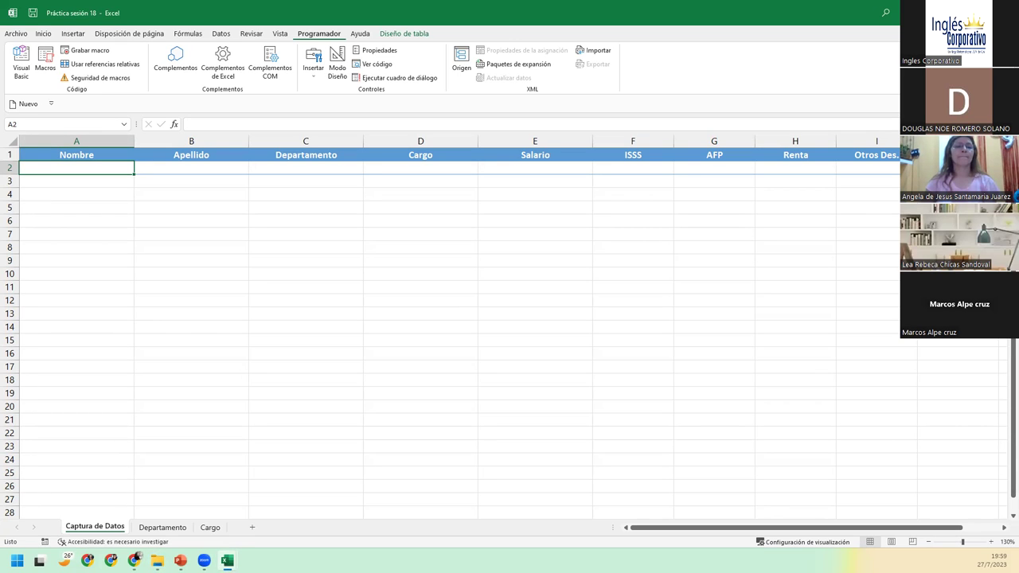
Switch away from the Excel window with Alt+Tab.
key(alt+Tab)
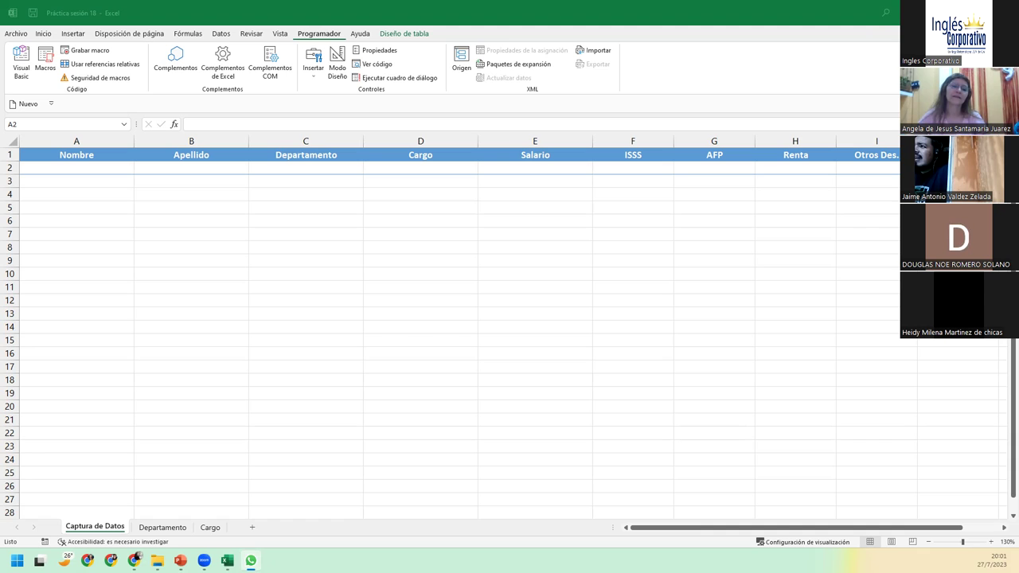
Open the Visual Basic editor to work on the FrmCapturaDatos form.
click(24, 70)
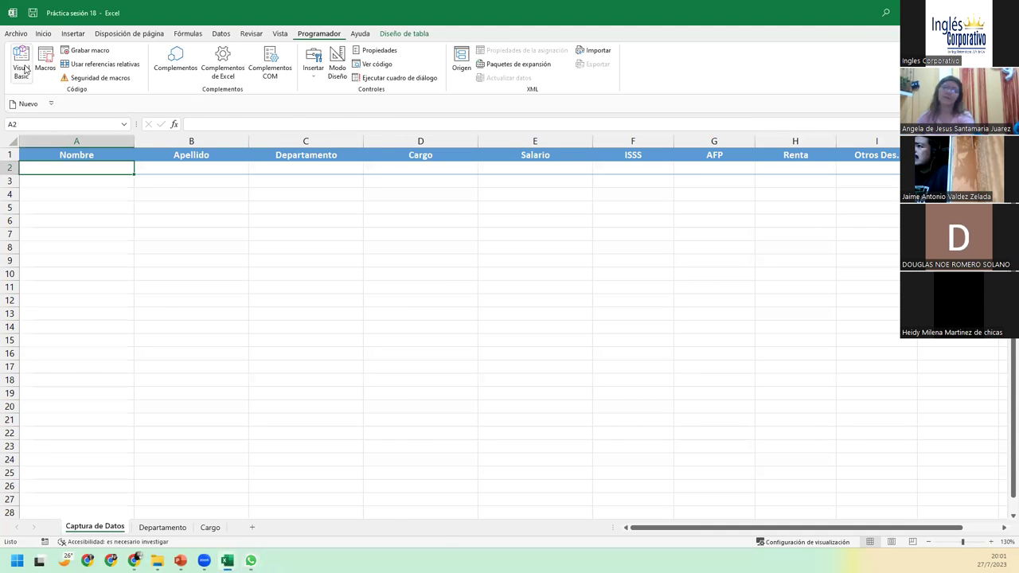
click(24, 70)
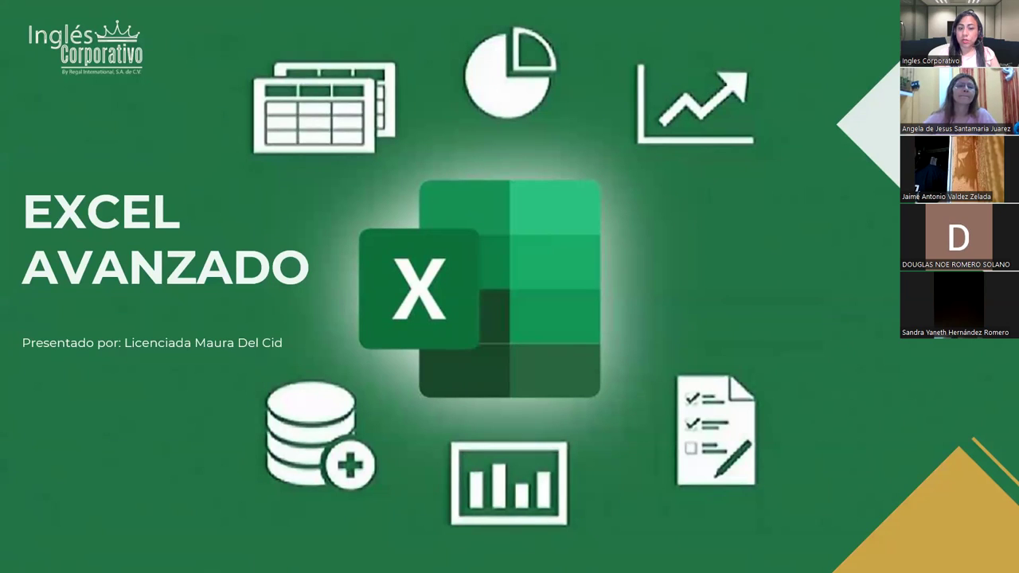
Step through the Sesión 18, agenda and content slides to the session objective.
click(829, 251)
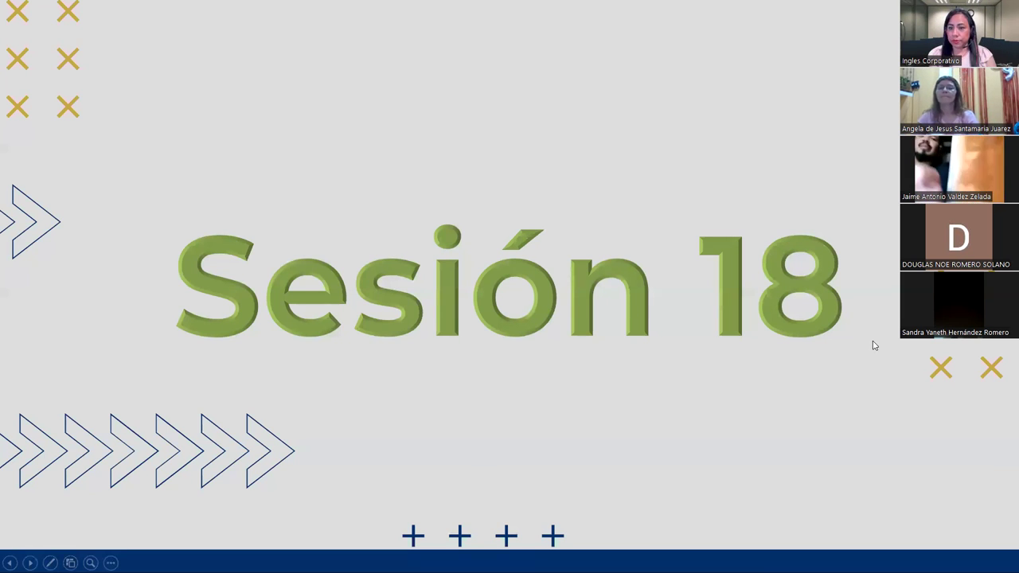
click(873, 346)
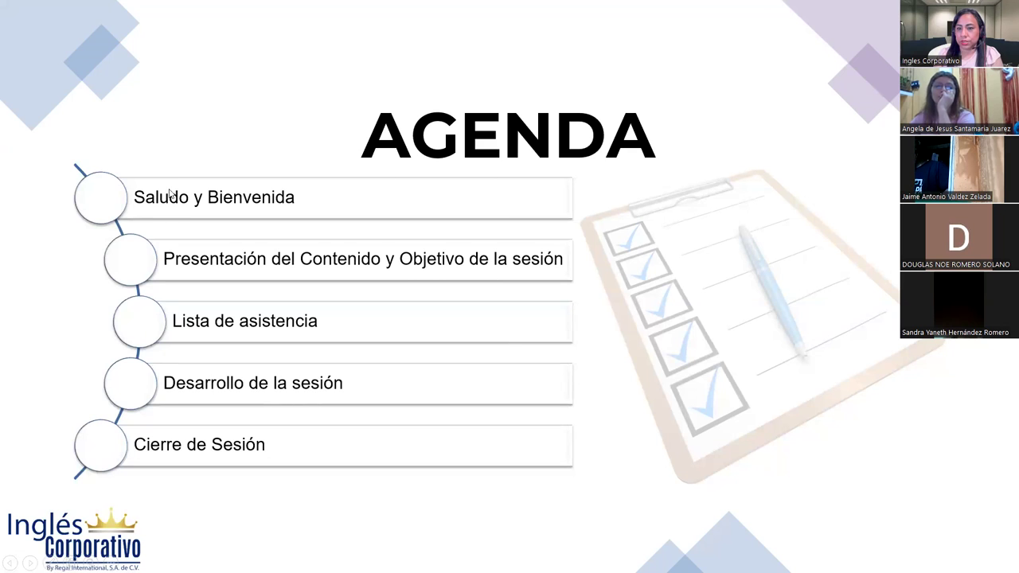
key(Right)
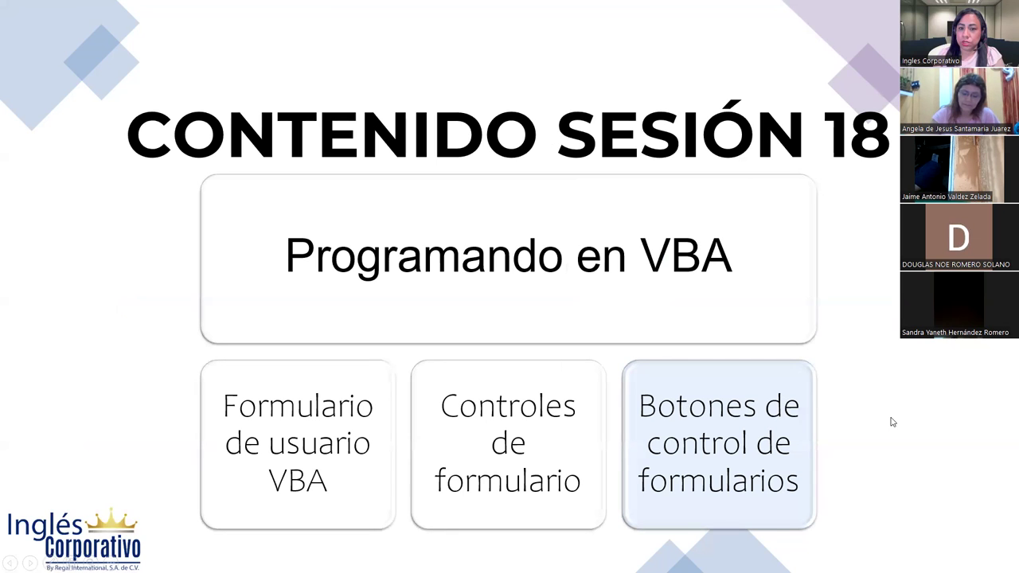
click(866, 355)
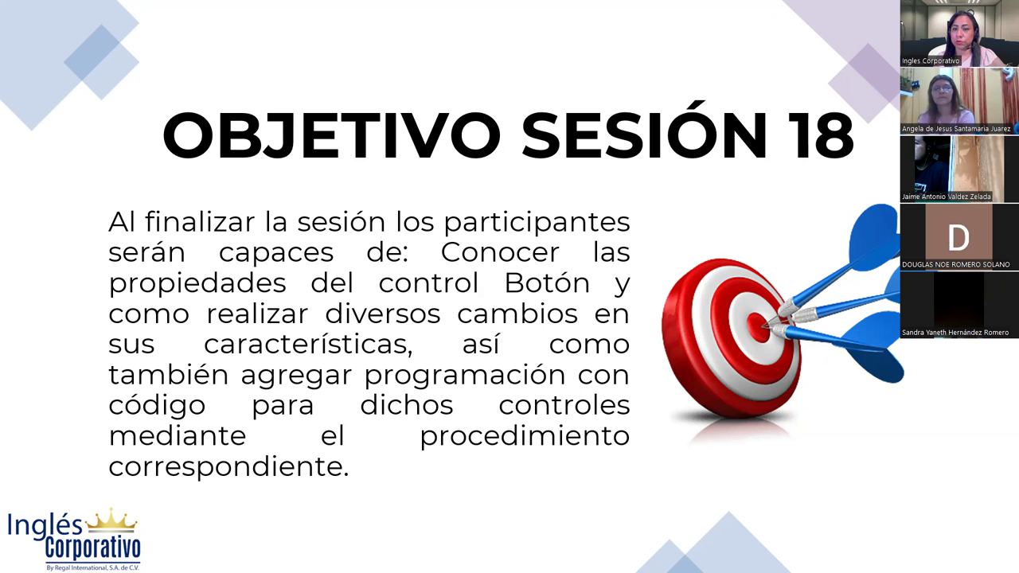
Advance to the Botón de Control Formulario slide on inserting form controls.
key(Right)
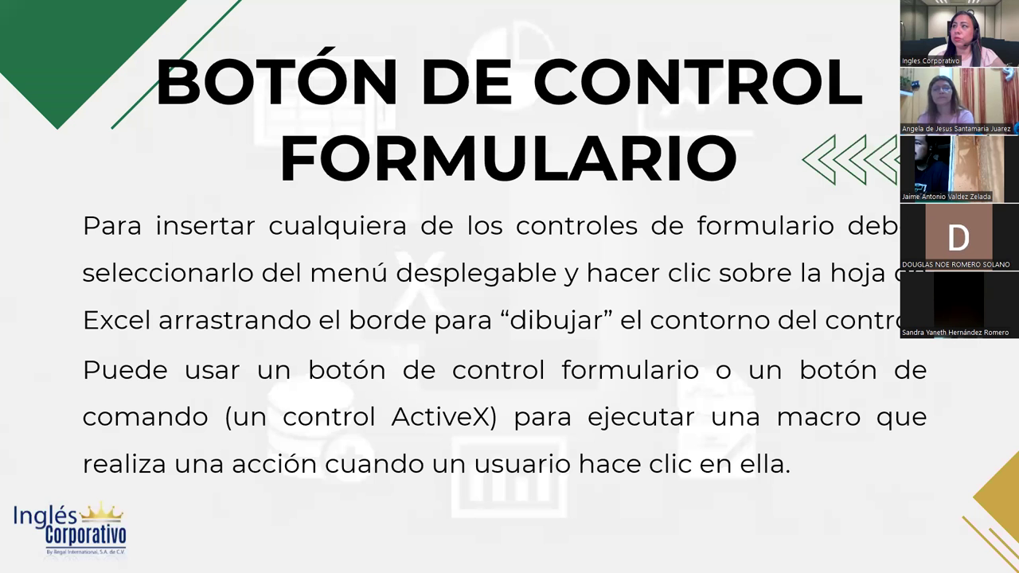
mouse_move(244, 273)
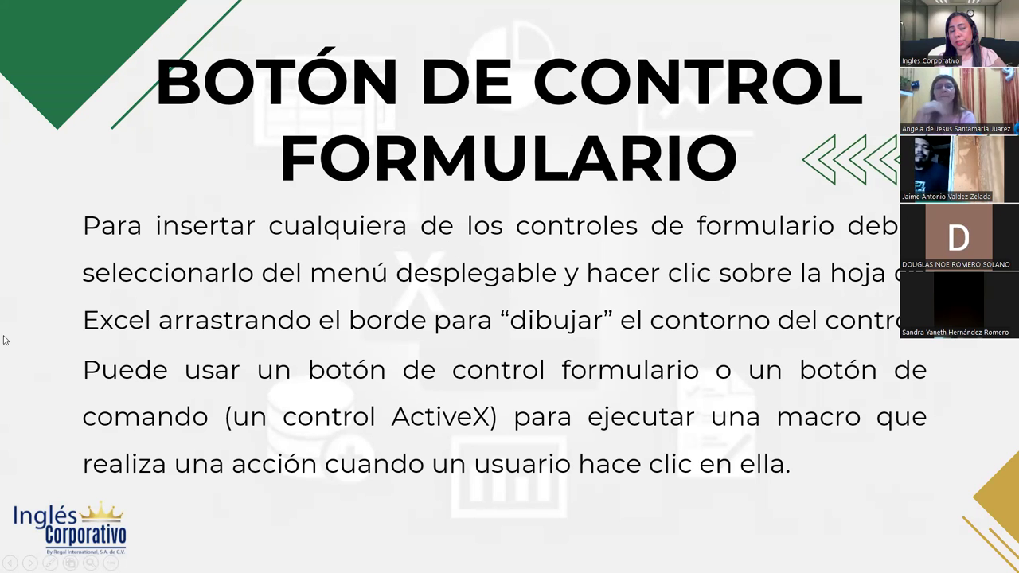
mouse_move(48, 563)
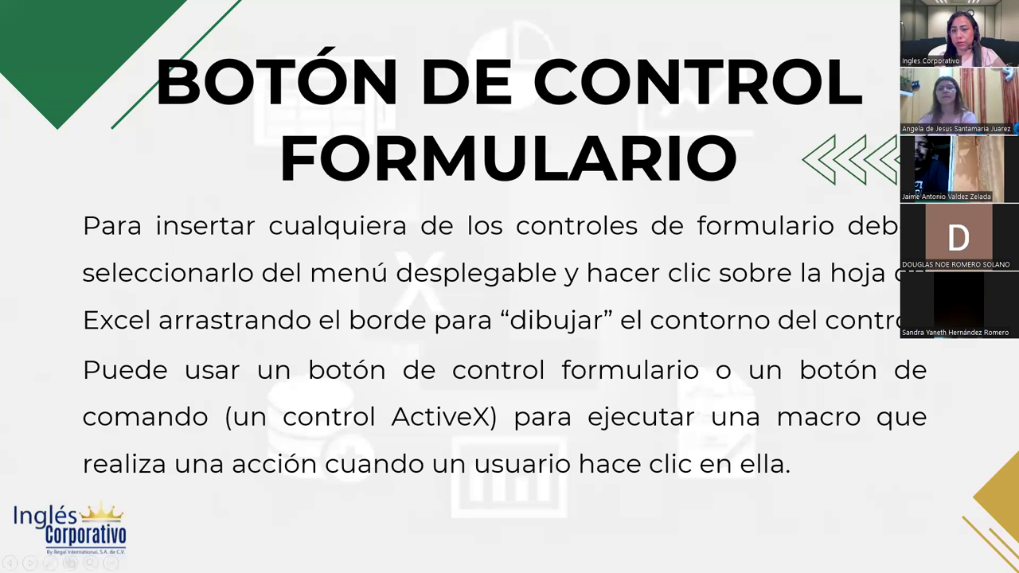
Reveal the bulleted form-control types, from Botón through Cuadro de lista.
key(Right)
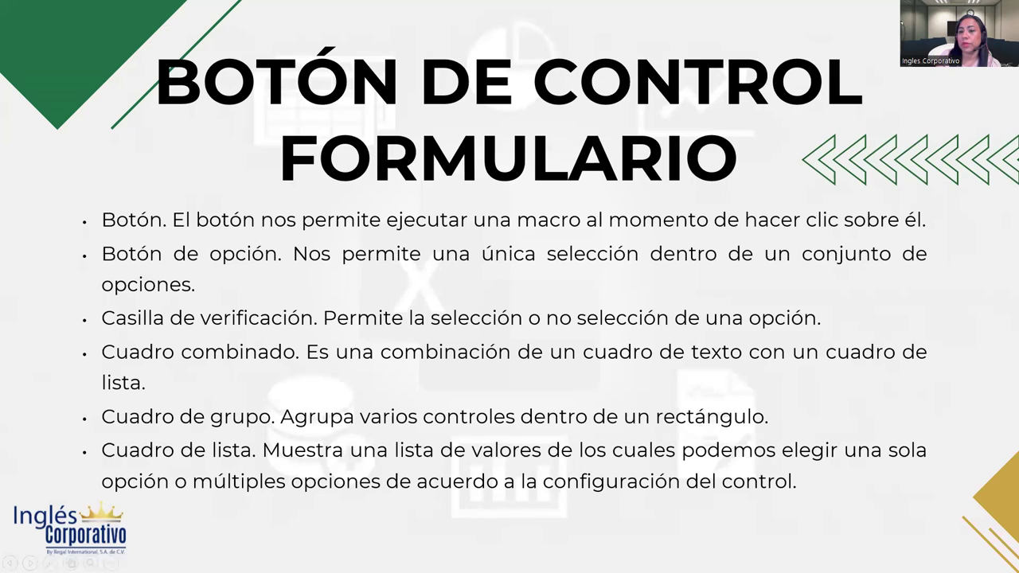
Advance to the DESARROLLO slide, then switch over to the live VBA editor.
key(Right)
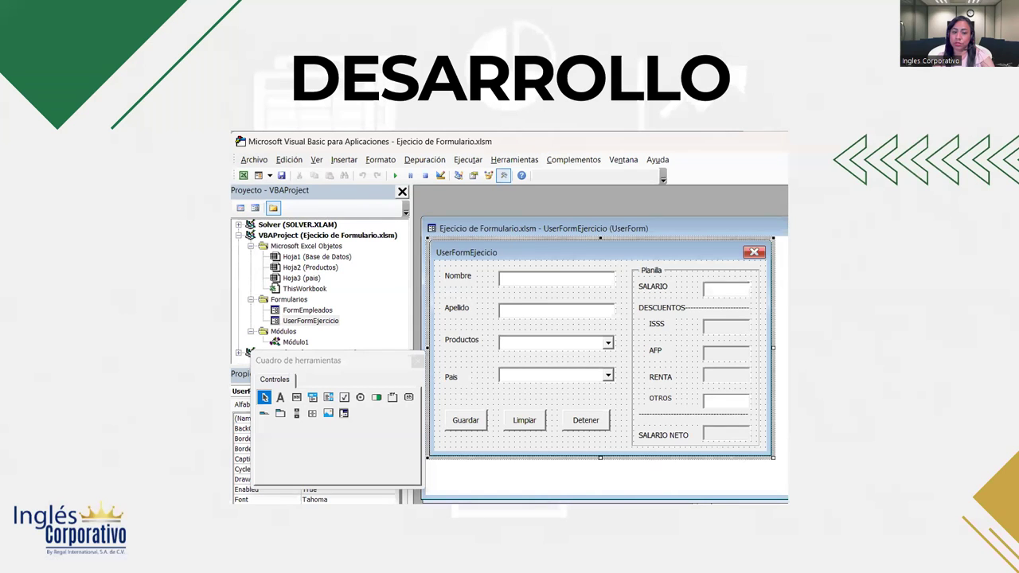
key(alt+Tab)
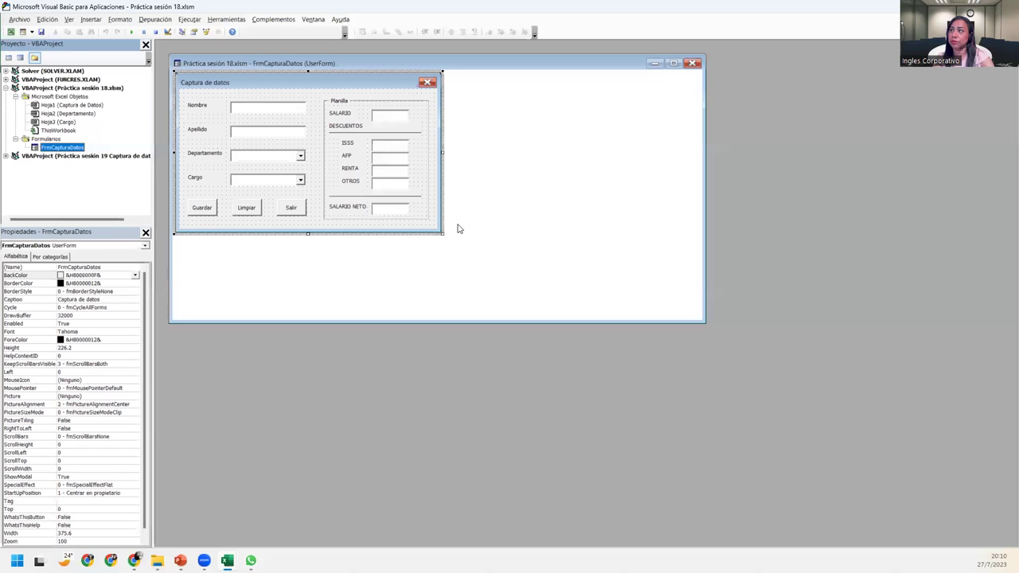
Show the Cuadro de herramientas toolbox beside FrmCapturaDatos and nudge the designer window down-right.
click(483, 255)
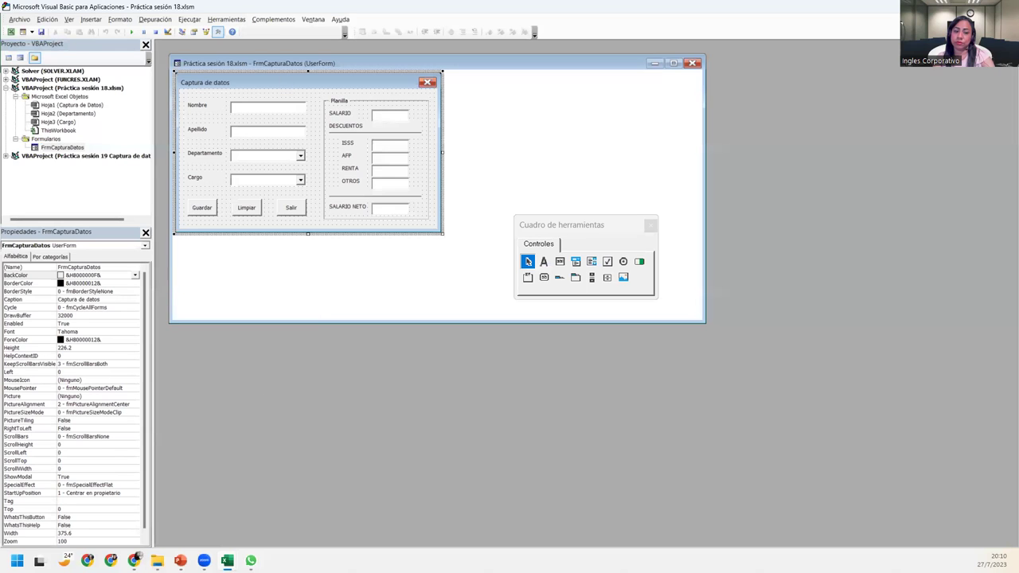
key(super)
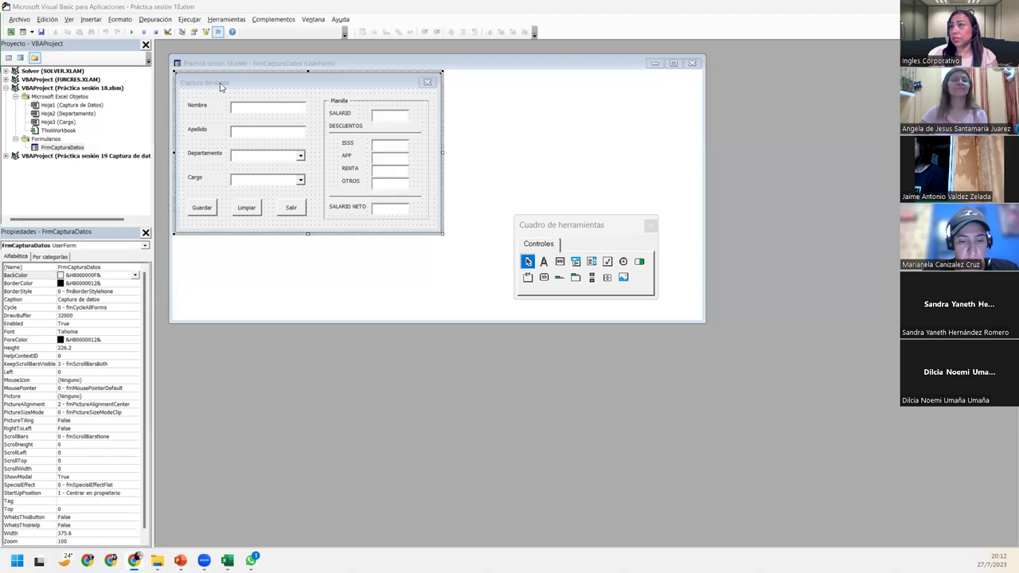
click(279, 72)
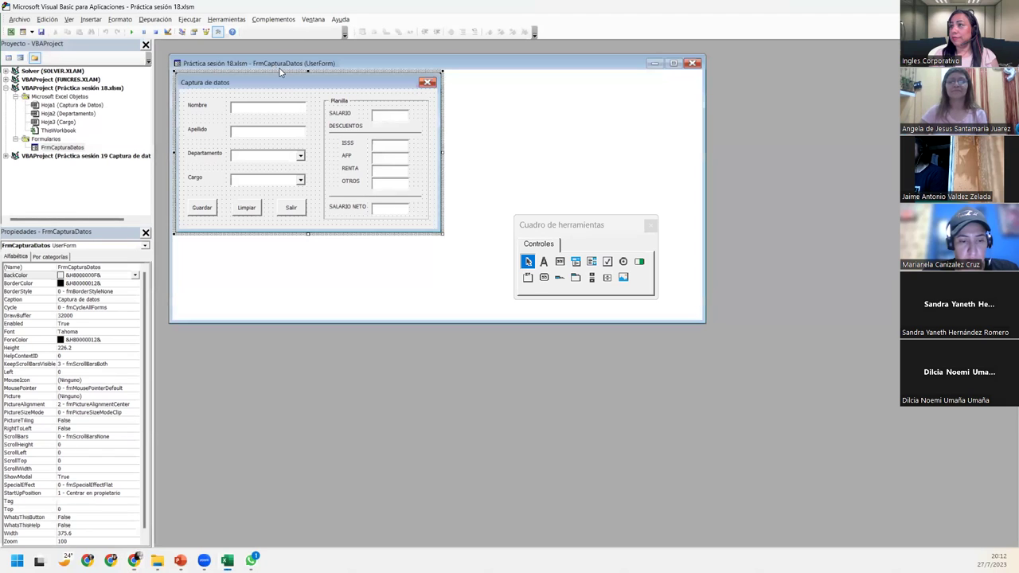
drag(279, 72, 296, 111)
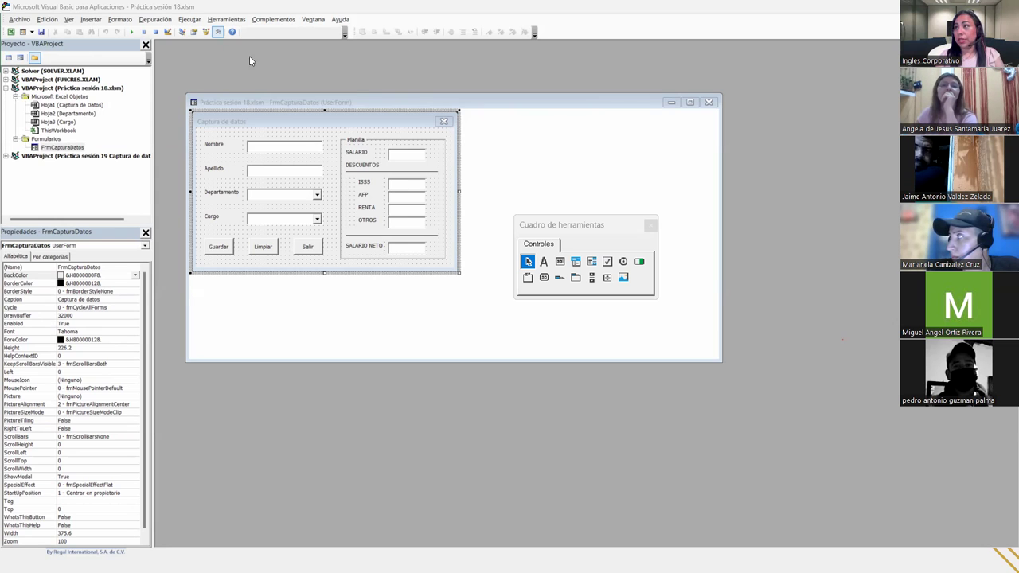
click(338, 332)
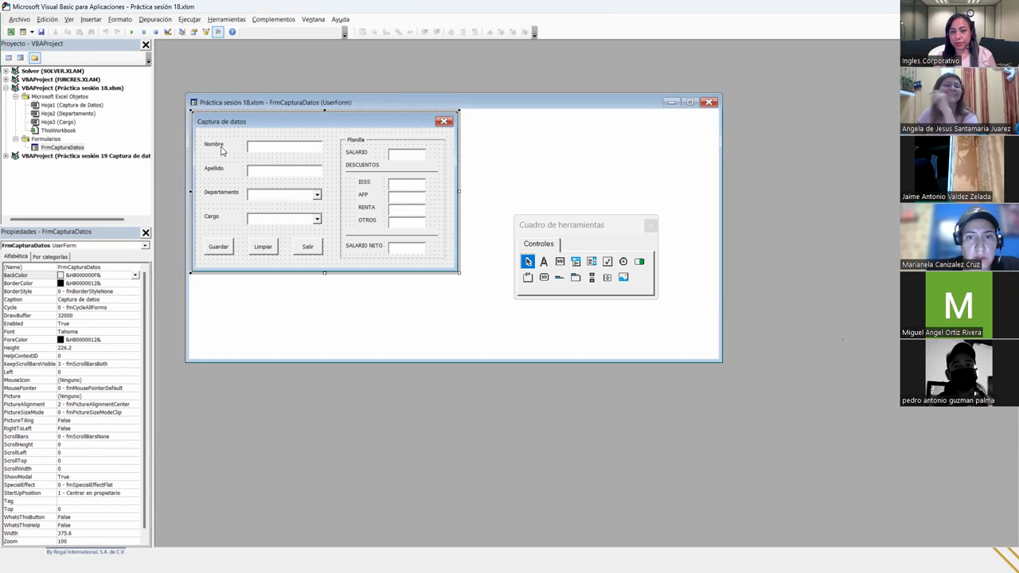
click(299, 151)
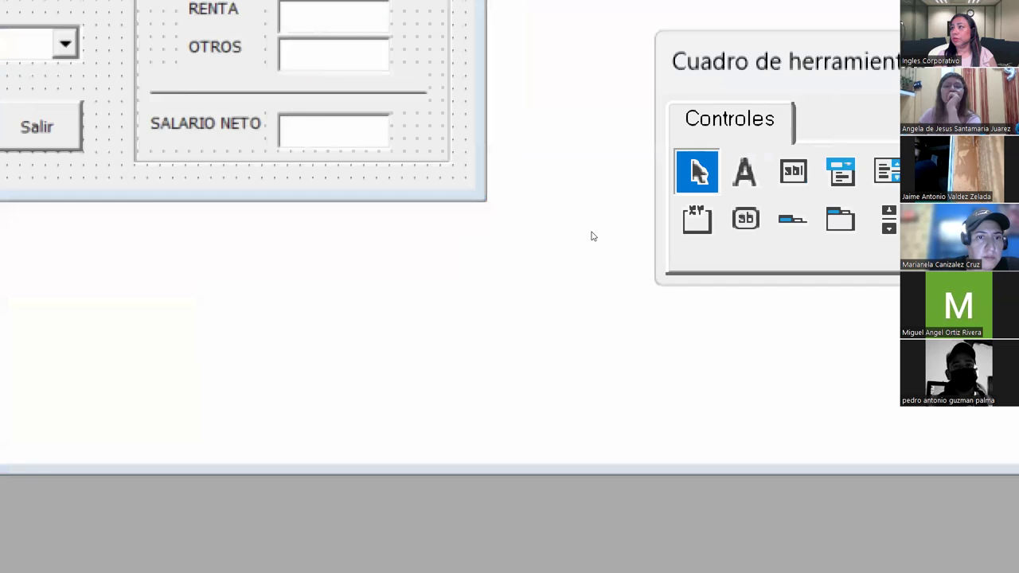
drag(757, 61, 223, 58)
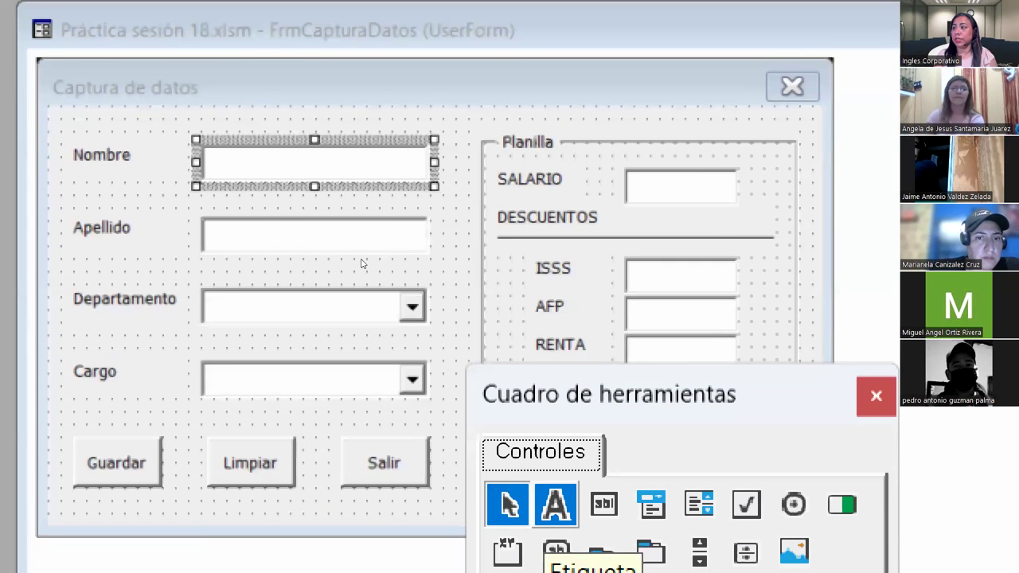
click(555, 504)
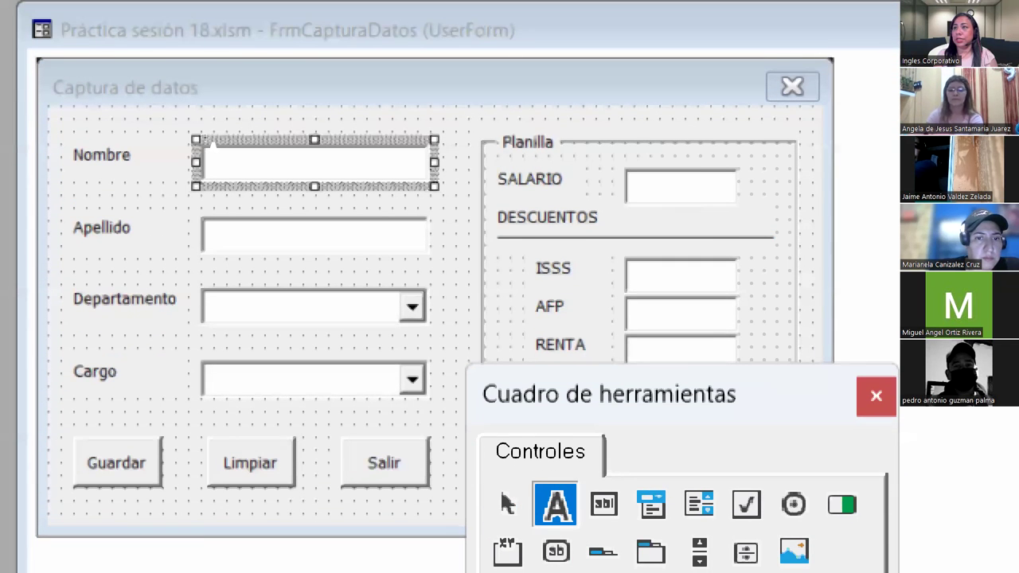
drag(69, 186, 230, 141)
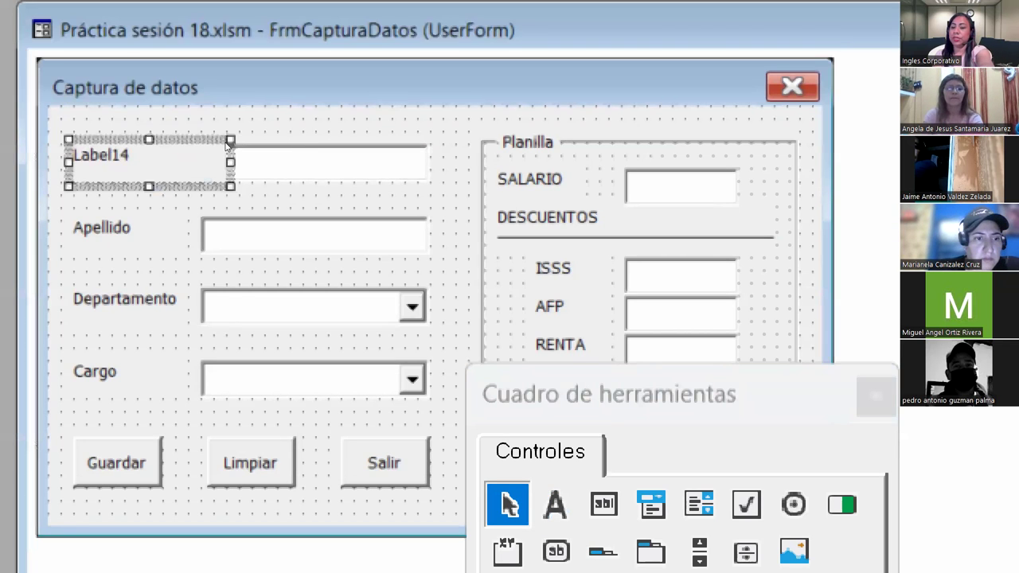
key(Delete)
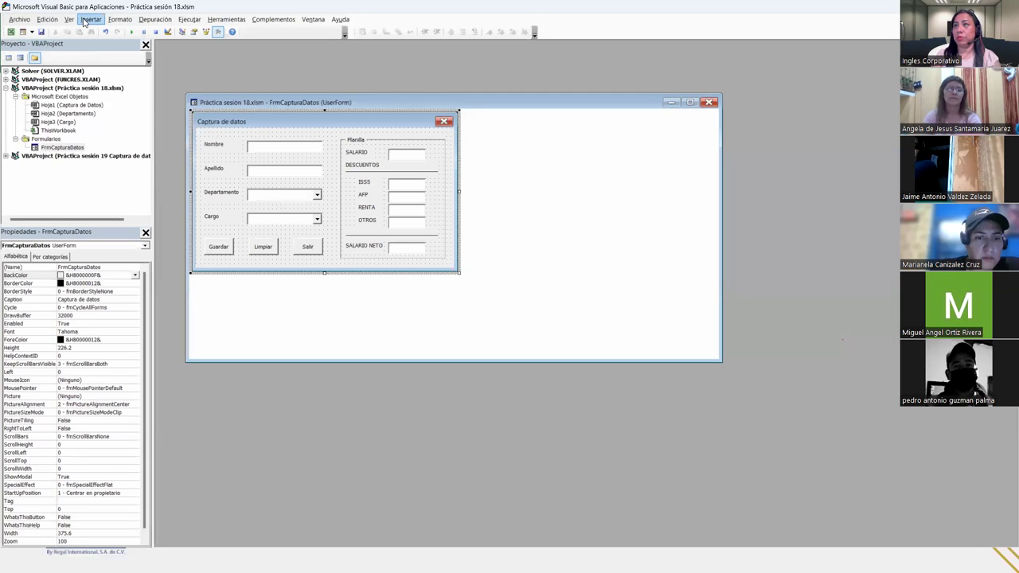
Insert a new blank UserForm into the project and display its controls toolbox.
click(85, 20)
click(108, 42)
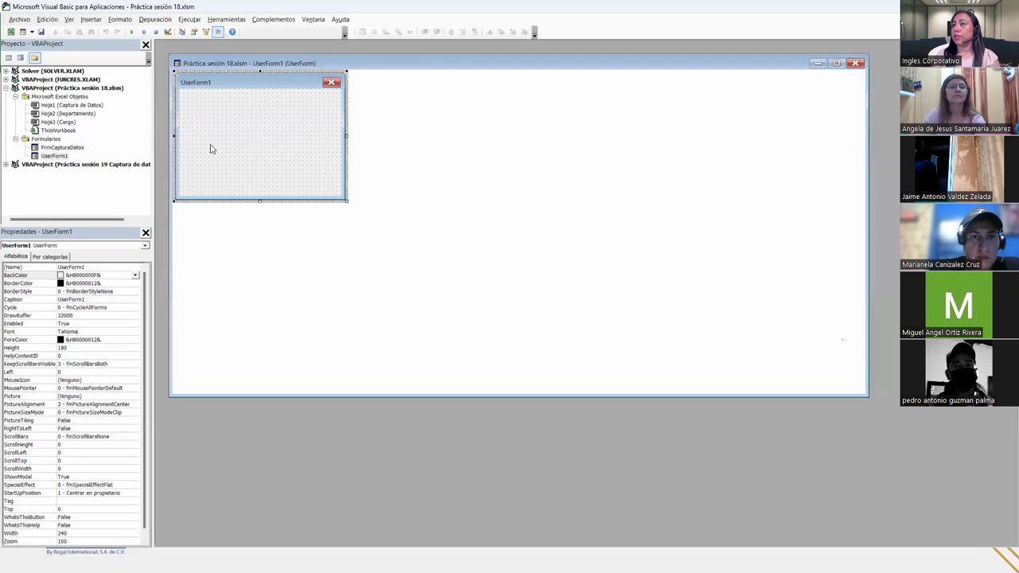
click(219, 32)
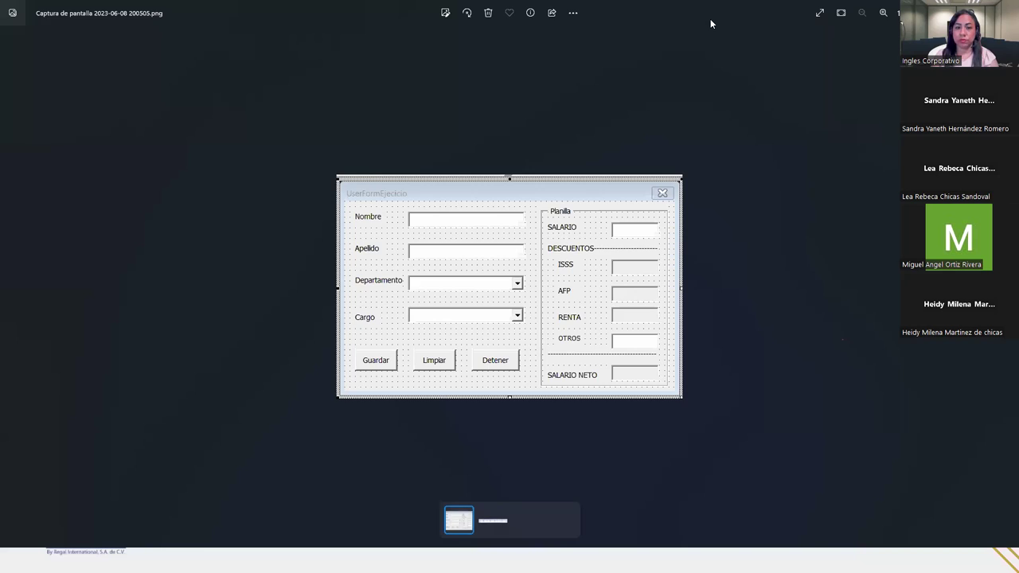
Switch from the Photos reference screenshot back to the UserForm1 designer.
key(alt+Tab)
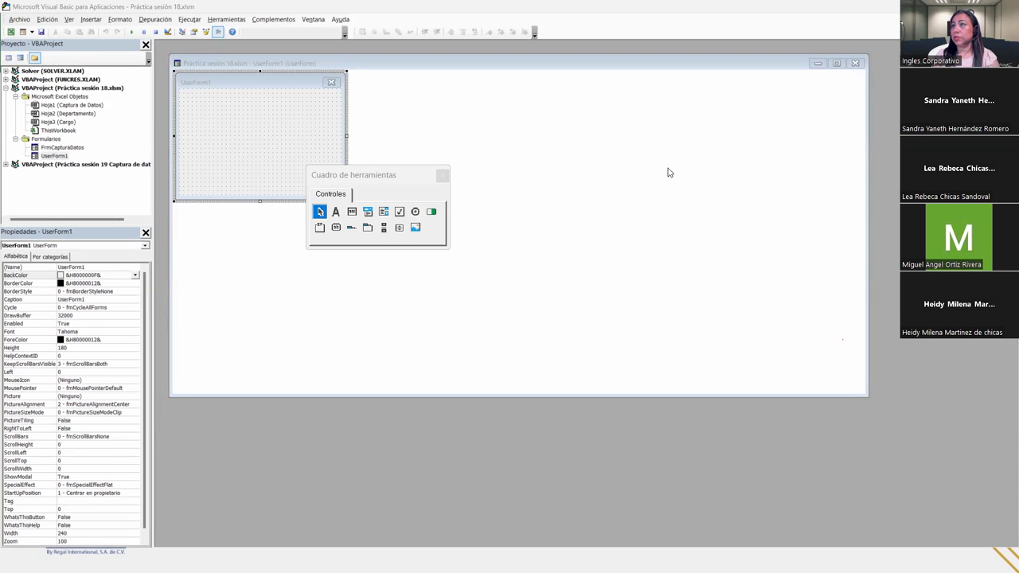
Move the toolbox aside and place a label captioned Nombre at the form's top-left.
click(374, 175)
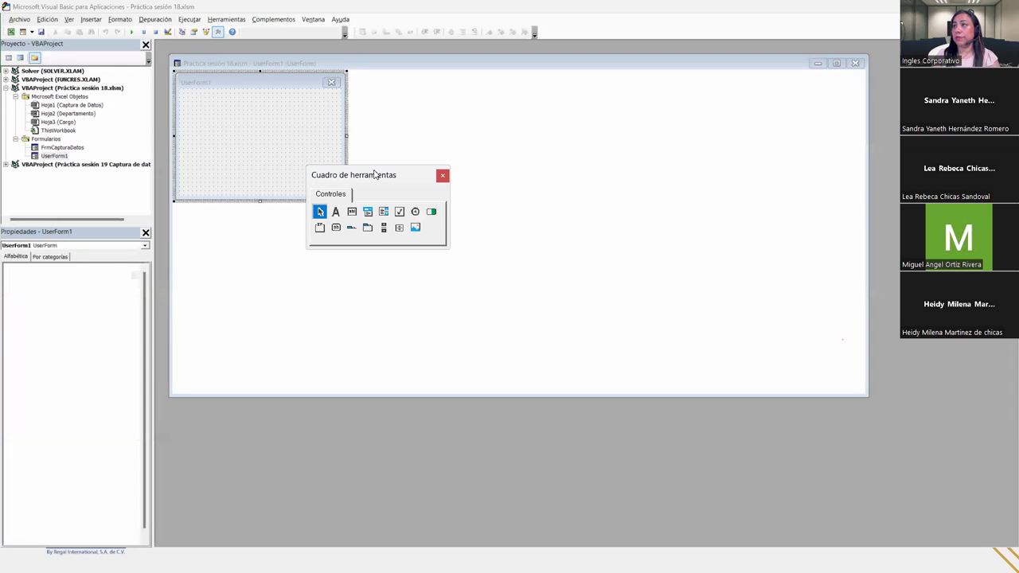
drag(374, 174, 419, 109)
click(379, 148)
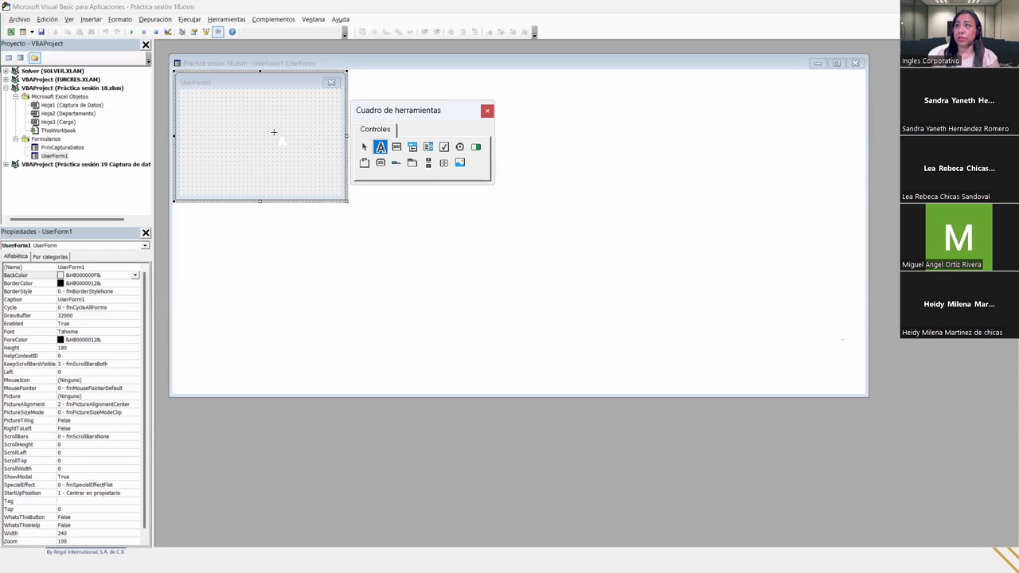
click(186, 93)
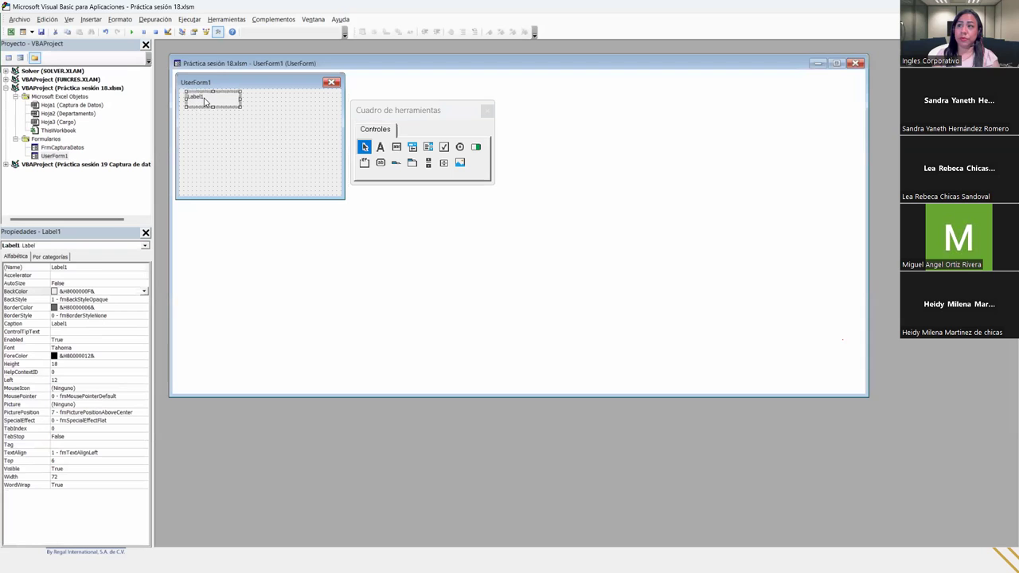
click(95, 324)
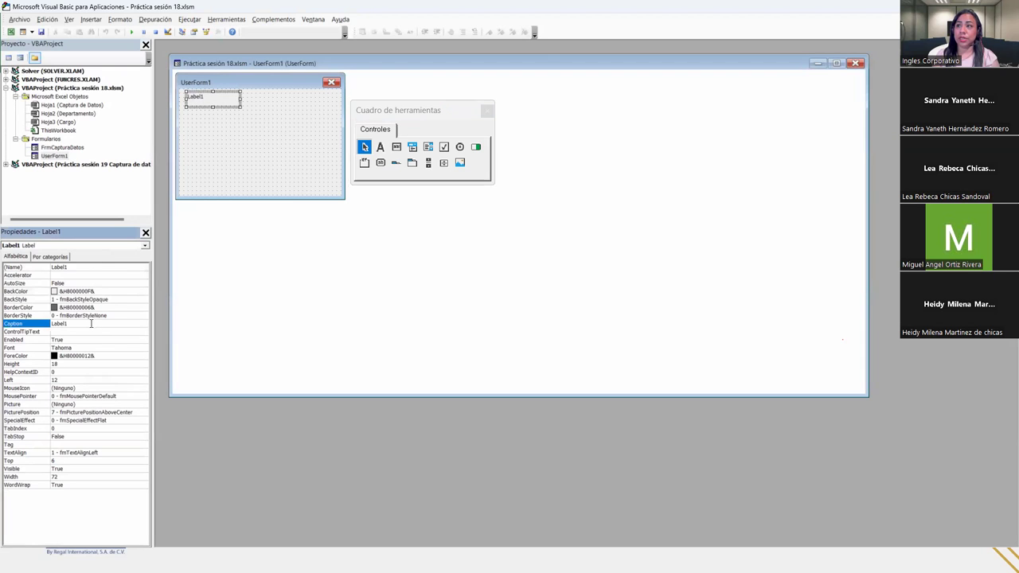
text(Nom)
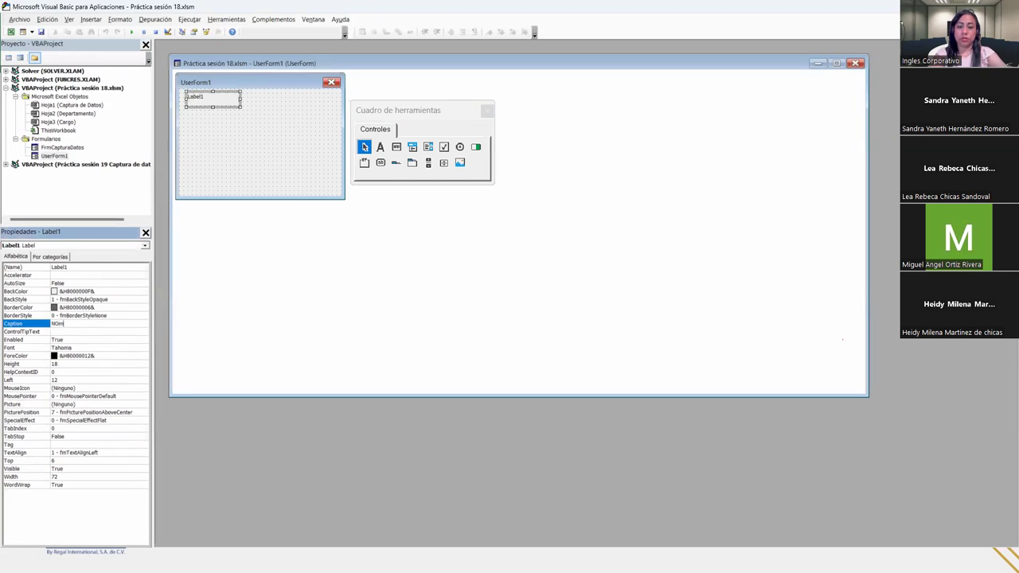
key(Return)
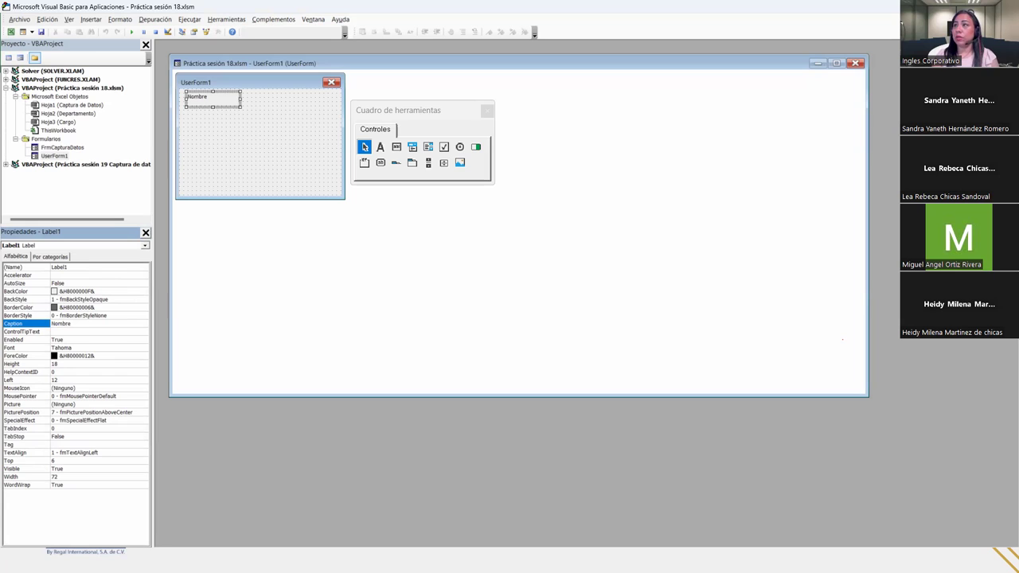
drag(237, 97, 227, 110)
click(238, 119)
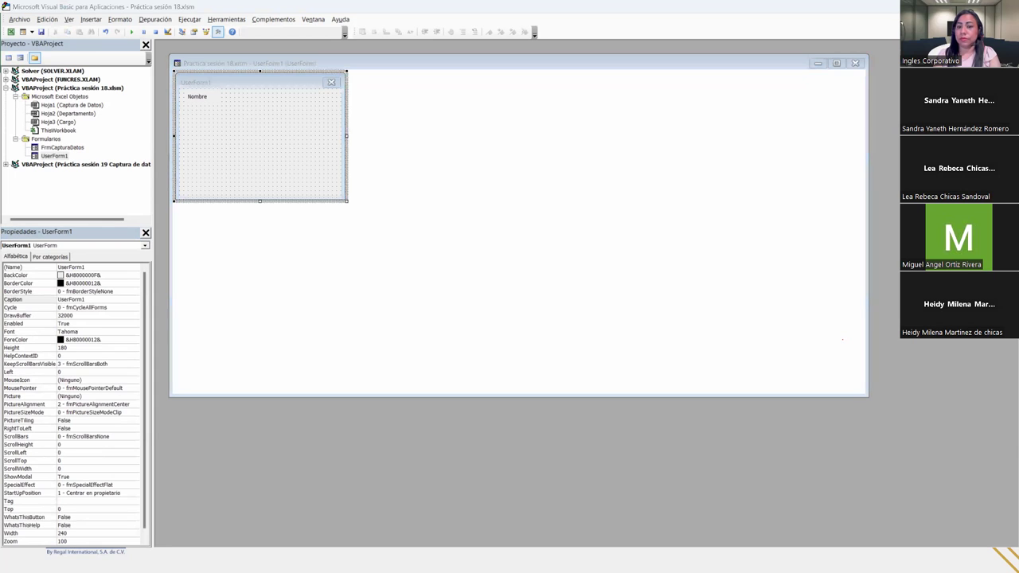
Add a second label captioned Apellido below Nombre.
click(383, 144)
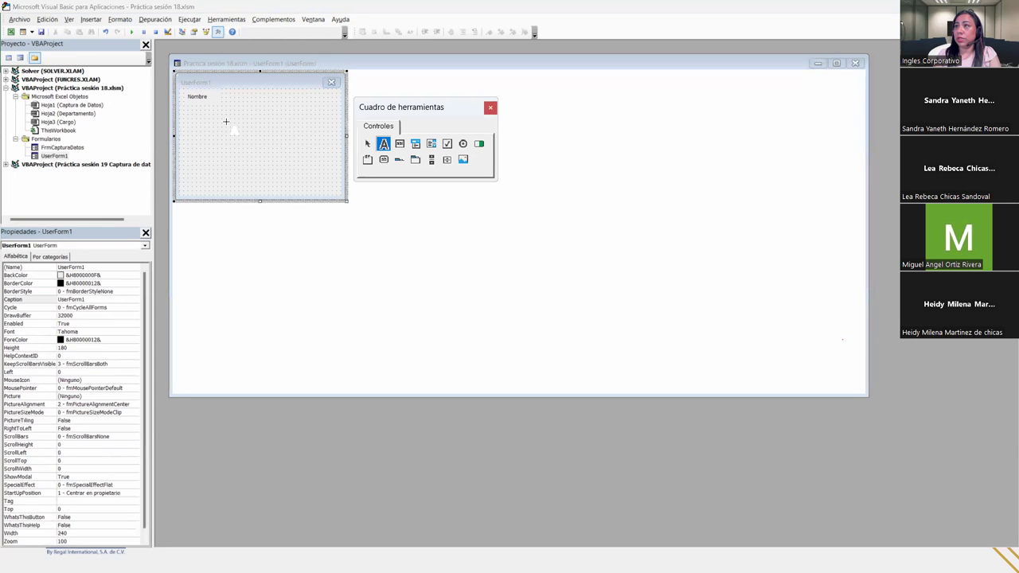
click(187, 108)
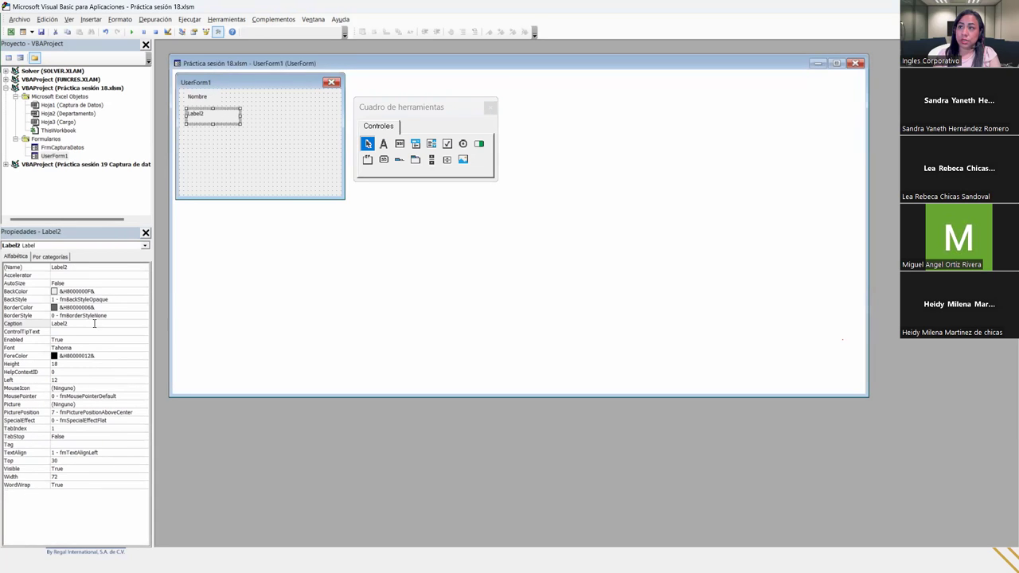
click(94, 323)
text(Ap)
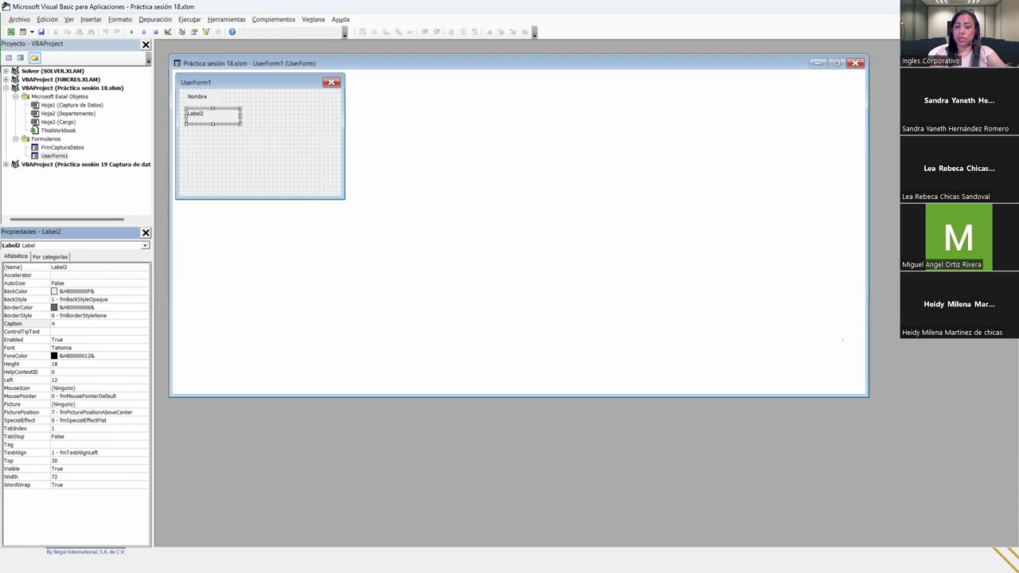
key(Return)
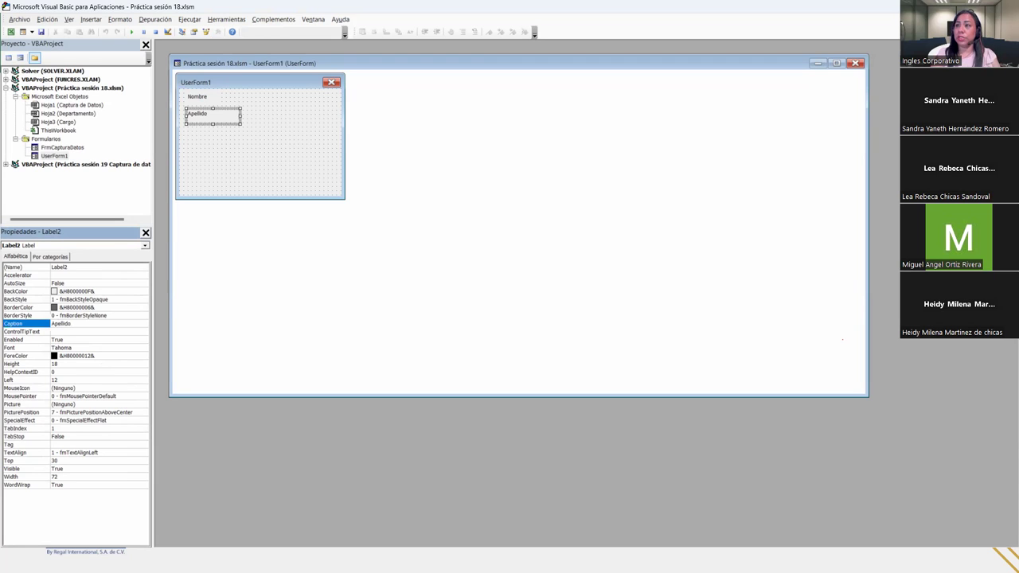
Add a third label captioned Departamento below Apellido.
click(324, 212)
click(332, 187)
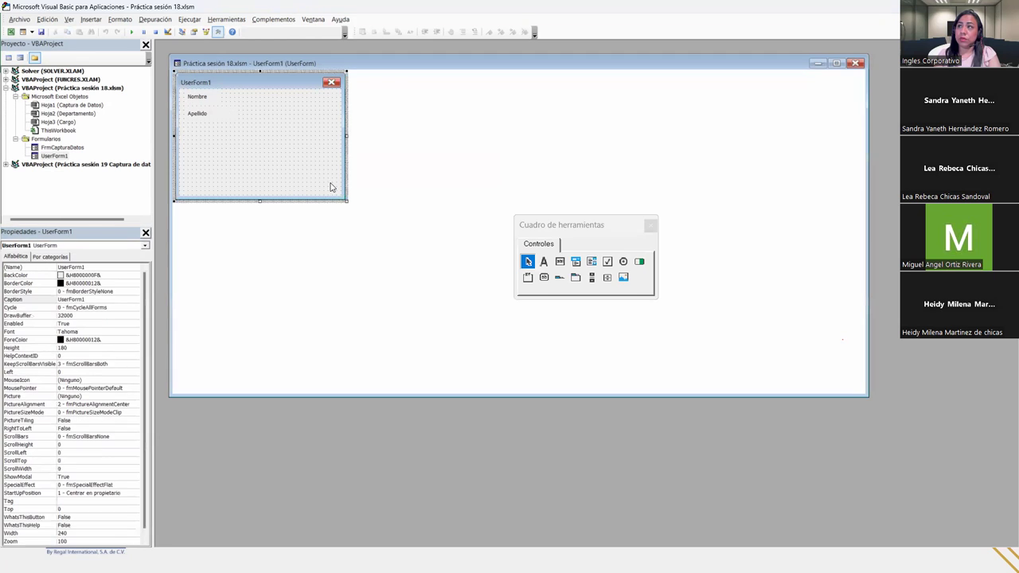
click(543, 263)
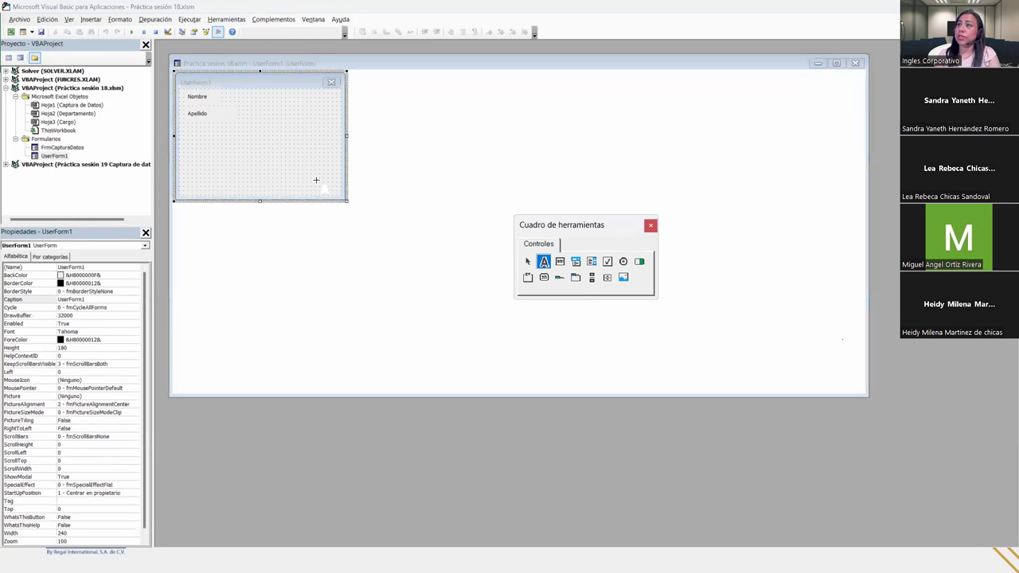
click(187, 126)
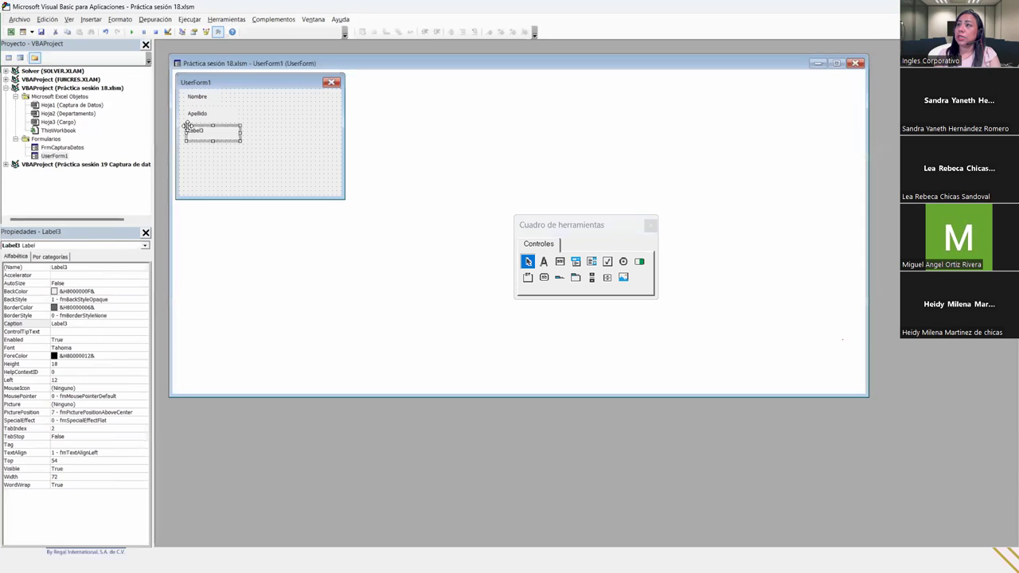
click(23, 322)
text(Departament)
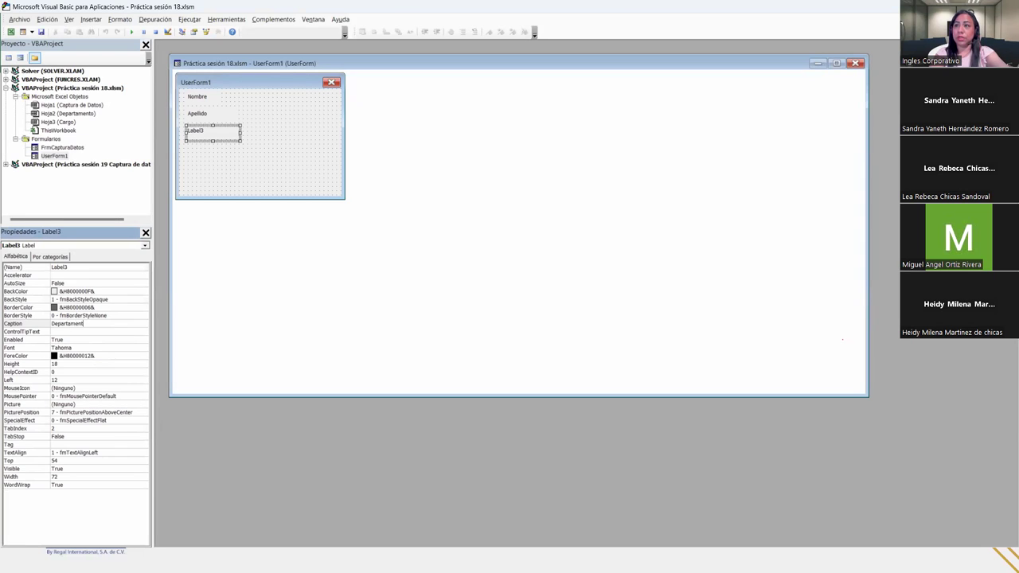
key(Return)
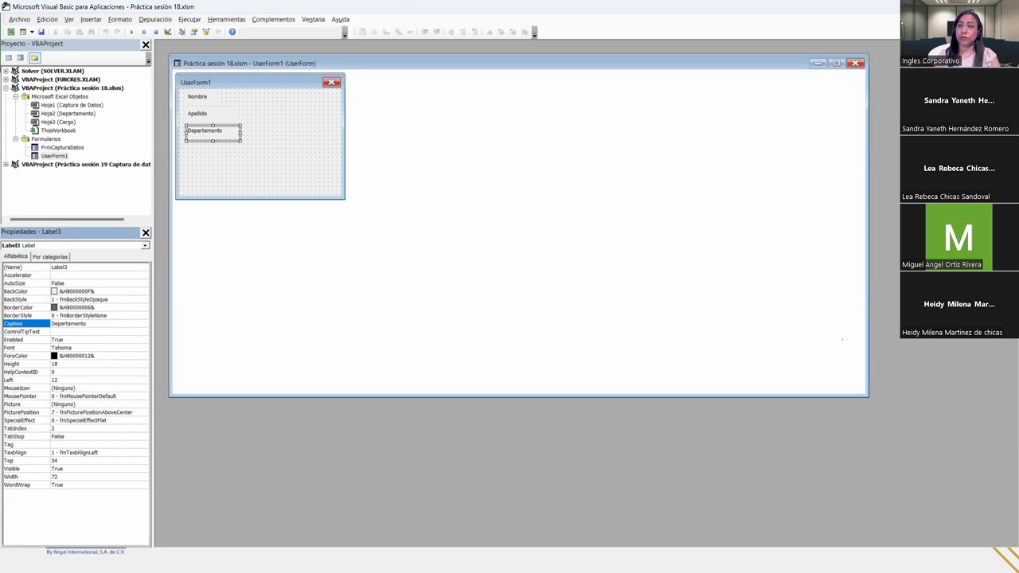
Select the Nombre, Apellido and Departamento labels and apply Formato > Igualar tamaño, giving 54 by 18.
click(250, 150)
click(232, 116)
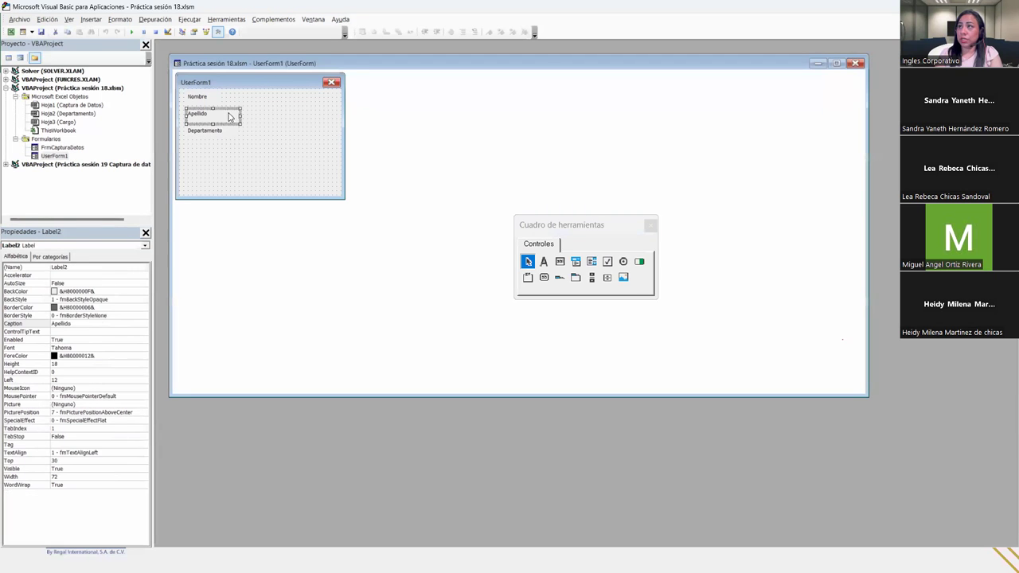
click(233, 137)
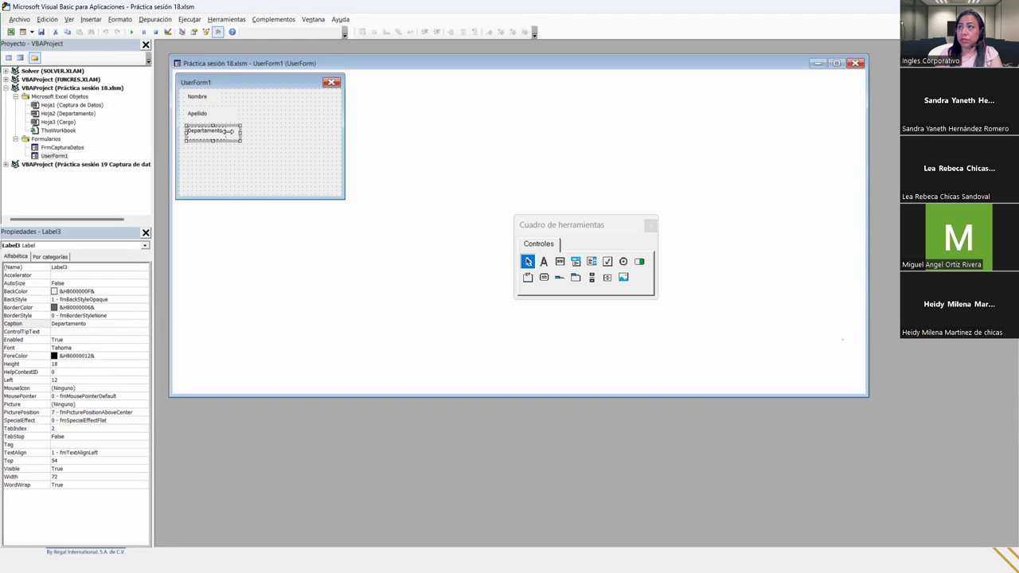
click(238, 116)
drag(239, 114, 228, 114)
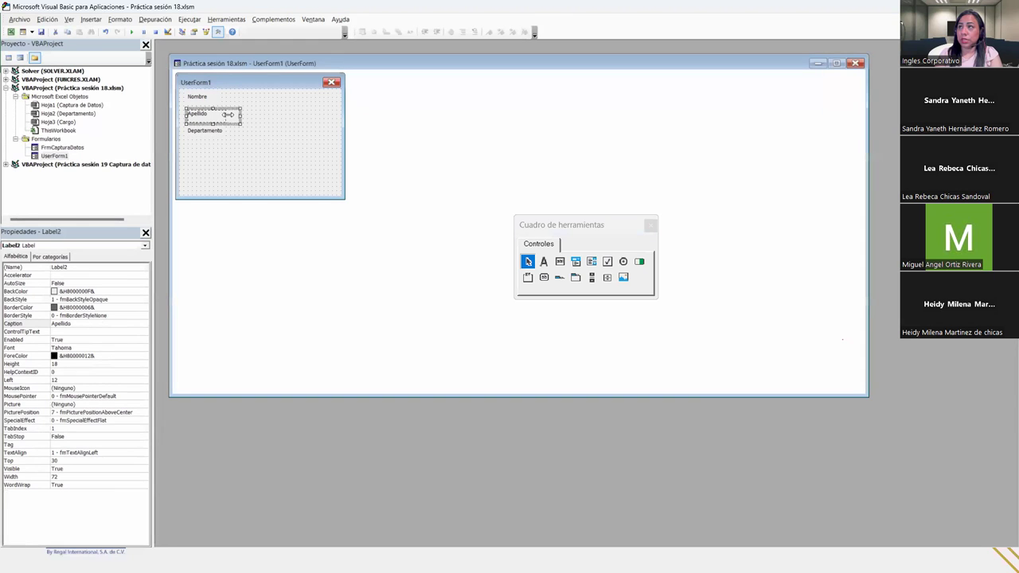
click(218, 97)
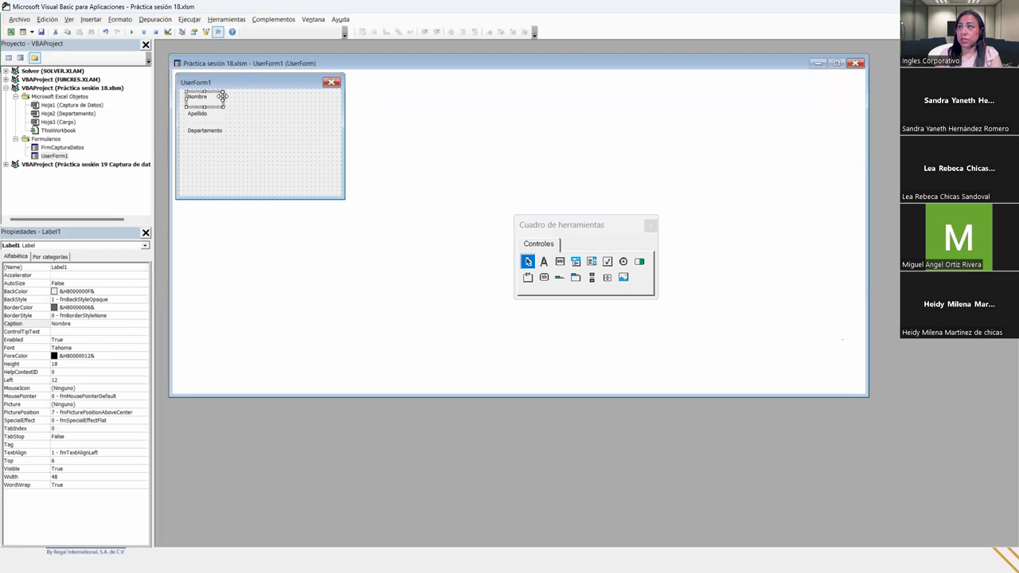
click(225, 101)
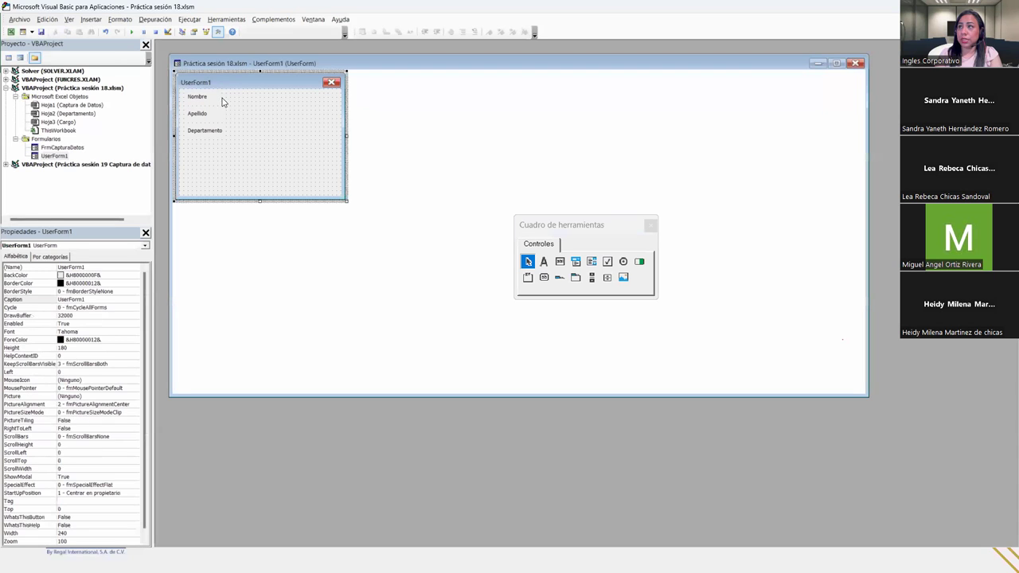
drag(236, 143, 183, 93)
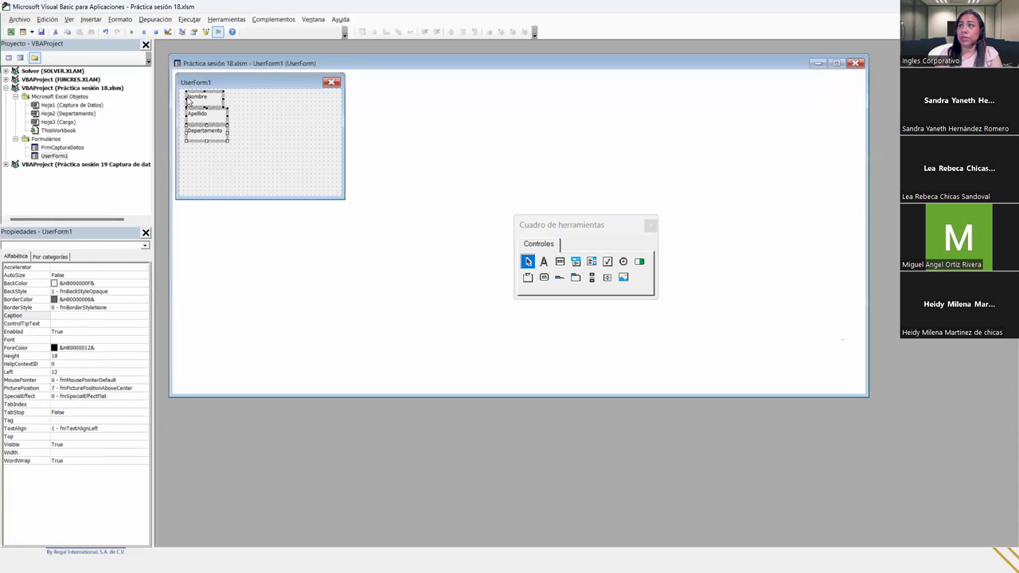
click(120, 19)
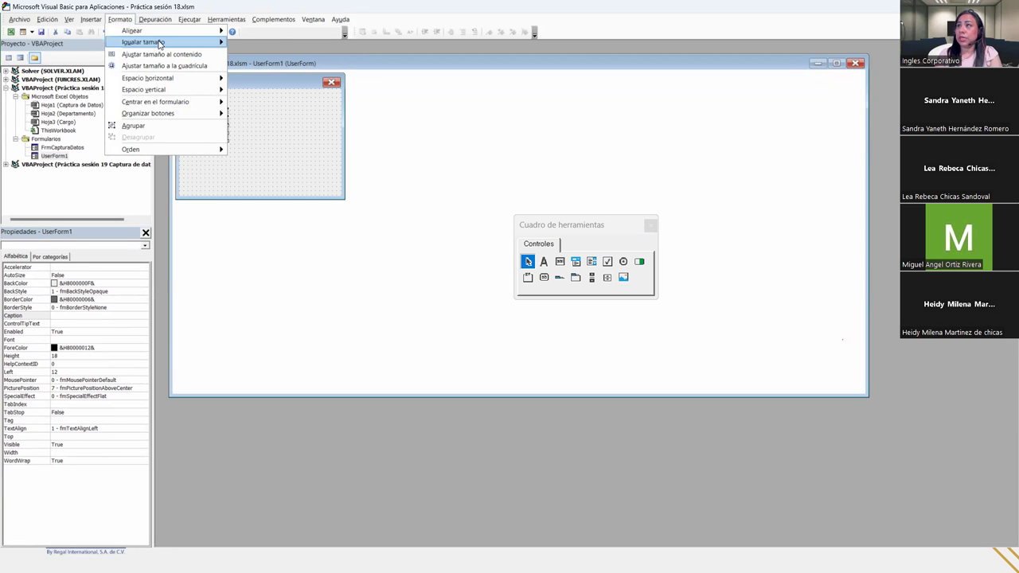
mouse_move(148, 42)
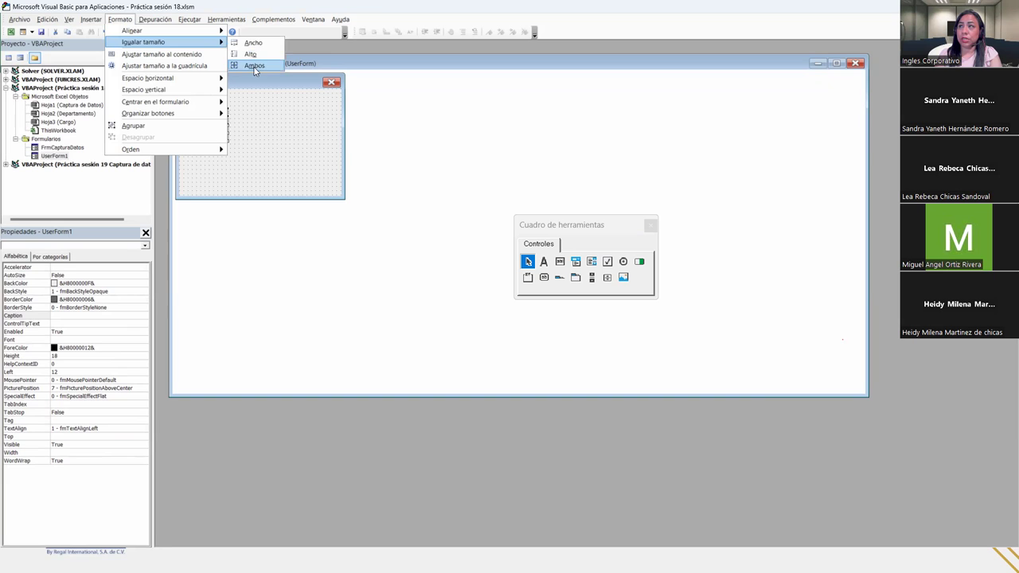
click(255, 66)
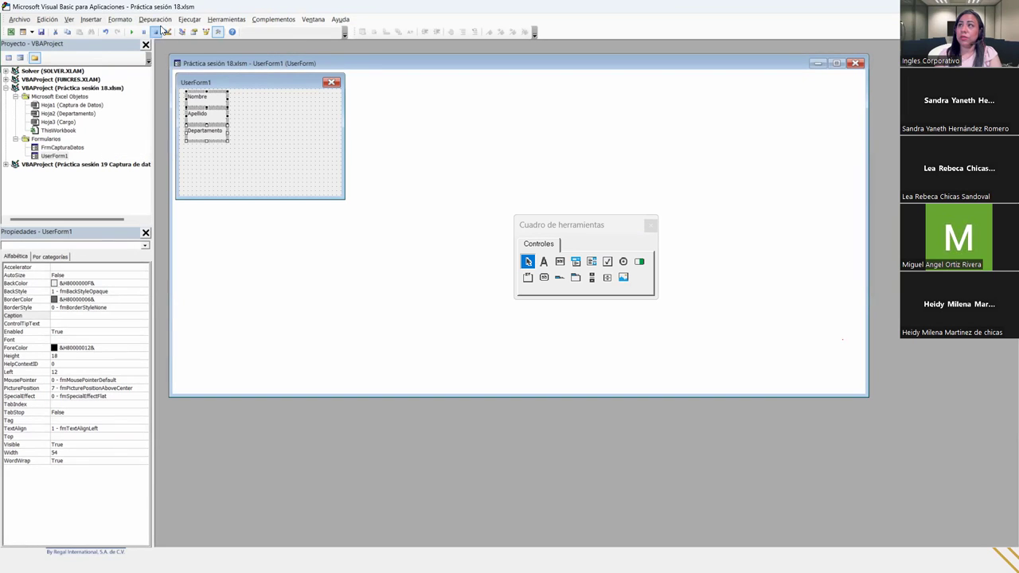
click(216, 154)
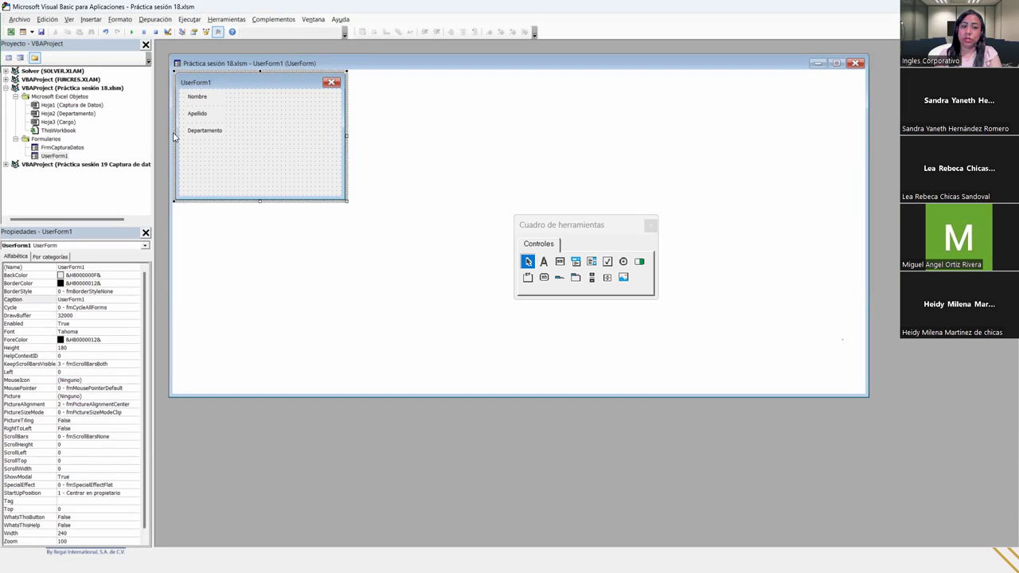
click(549, 265)
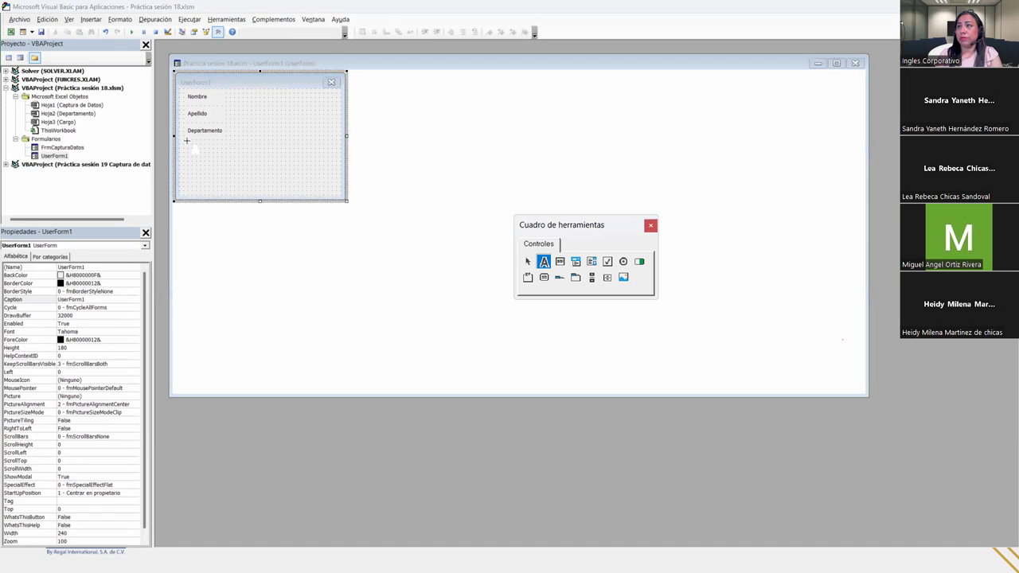
Place a fourth label below Departamento and set its Caption to Cargo.
click(187, 141)
click(78, 317)
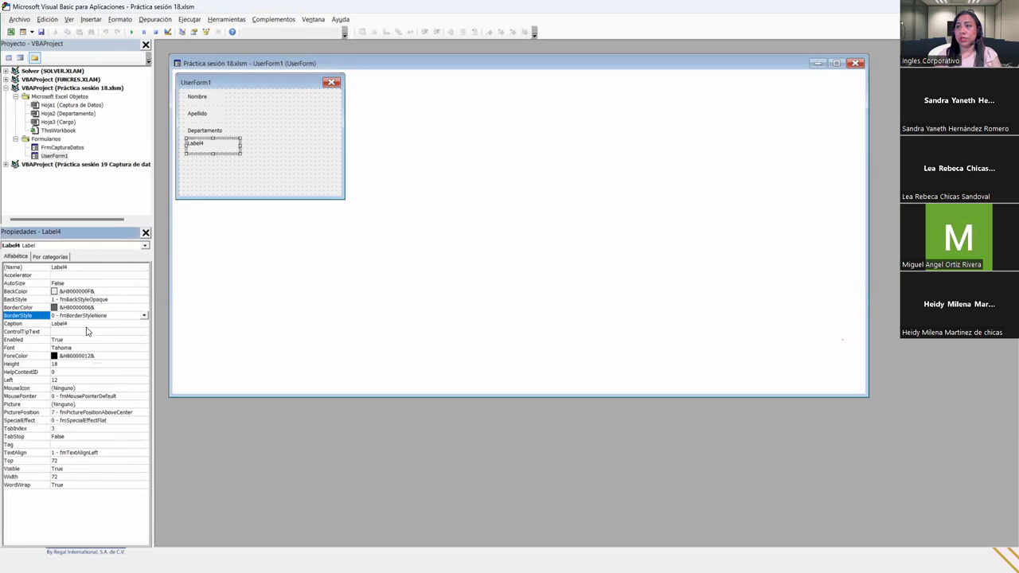
click(82, 325)
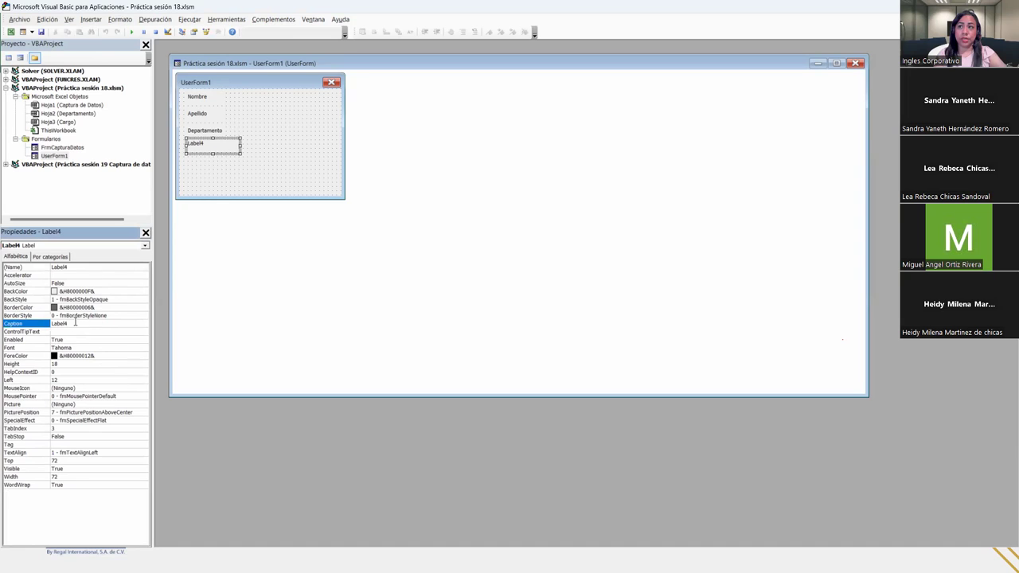
text(Cargo)
key(Return)
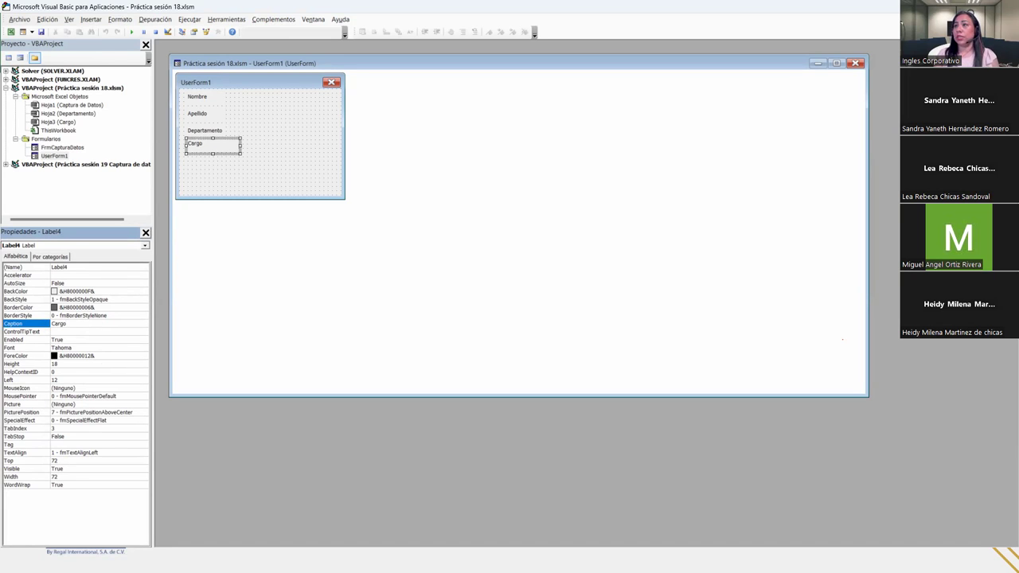
click(239, 148)
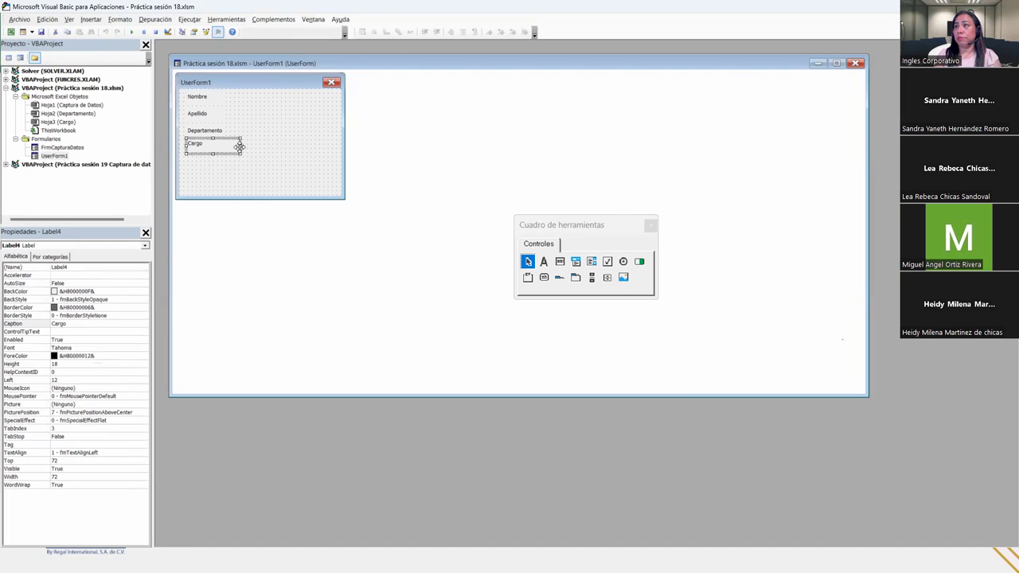
click(239, 148)
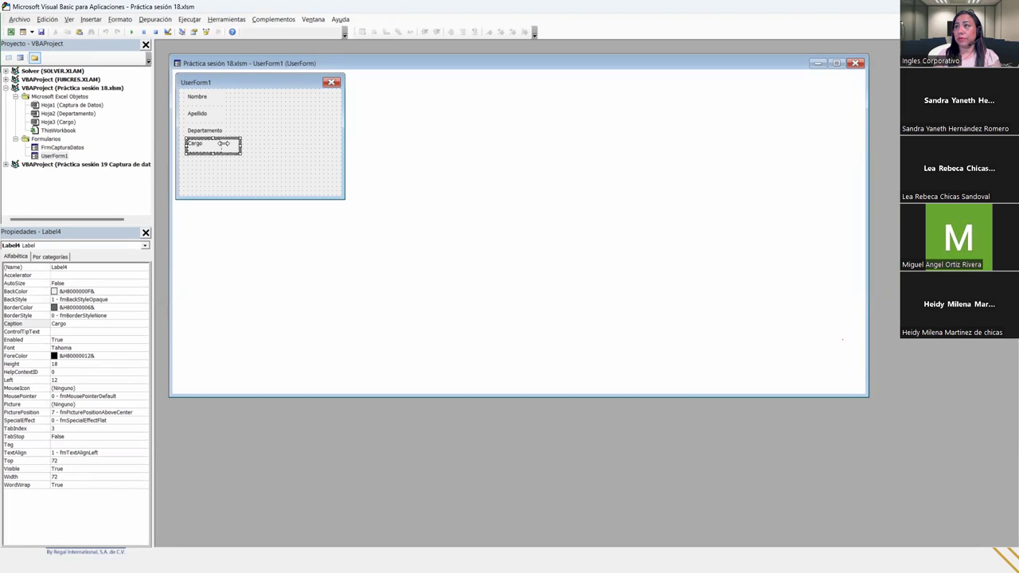
click(243, 187)
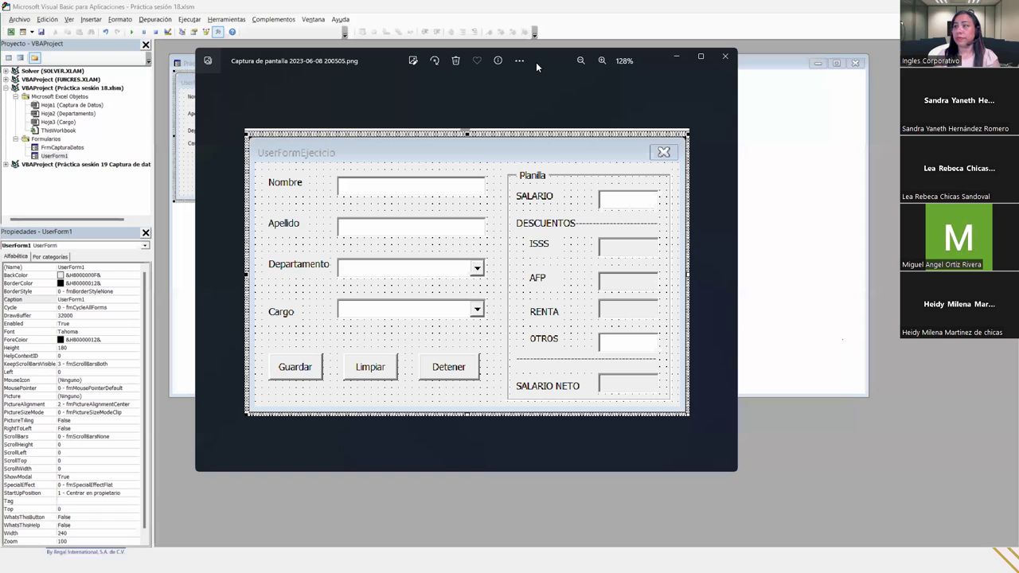
Close the reference screenshot to return to the UserForm1 designer.
click(31, 272)
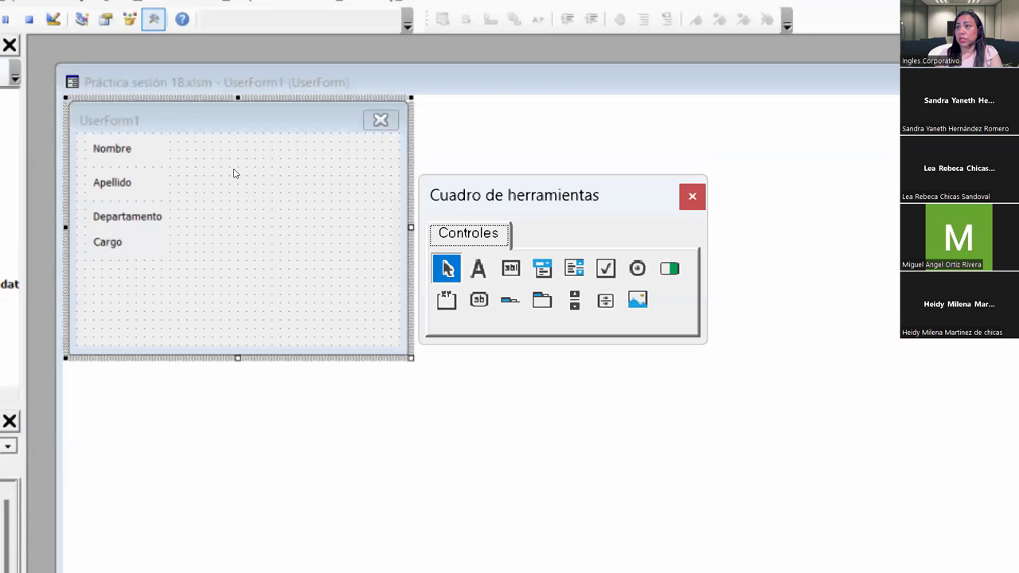
Select the four labels and apply Formato equal size and equal vertical spacing.
click(205, 156)
drag(177, 86, 178, 84)
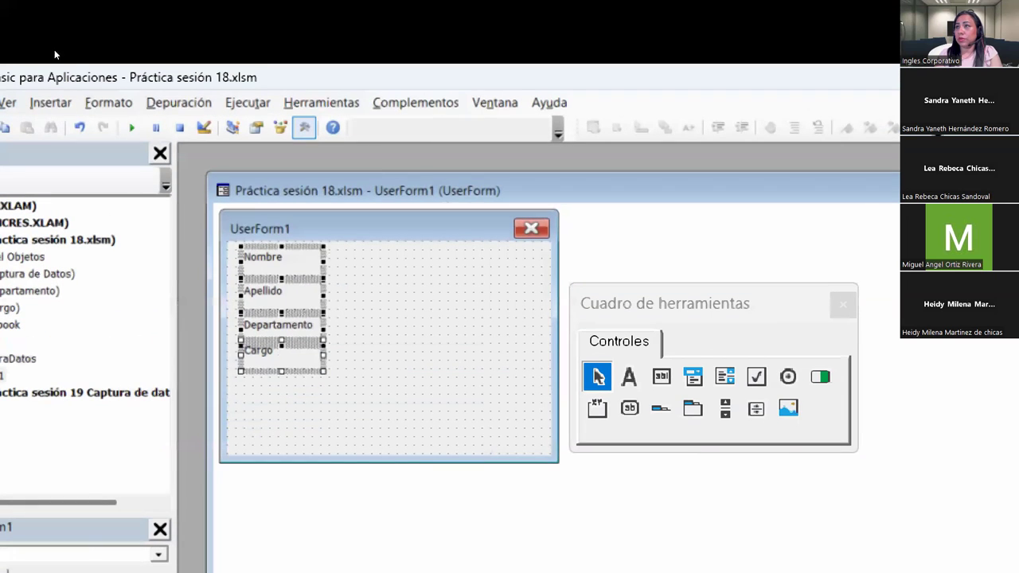
click(119, 101)
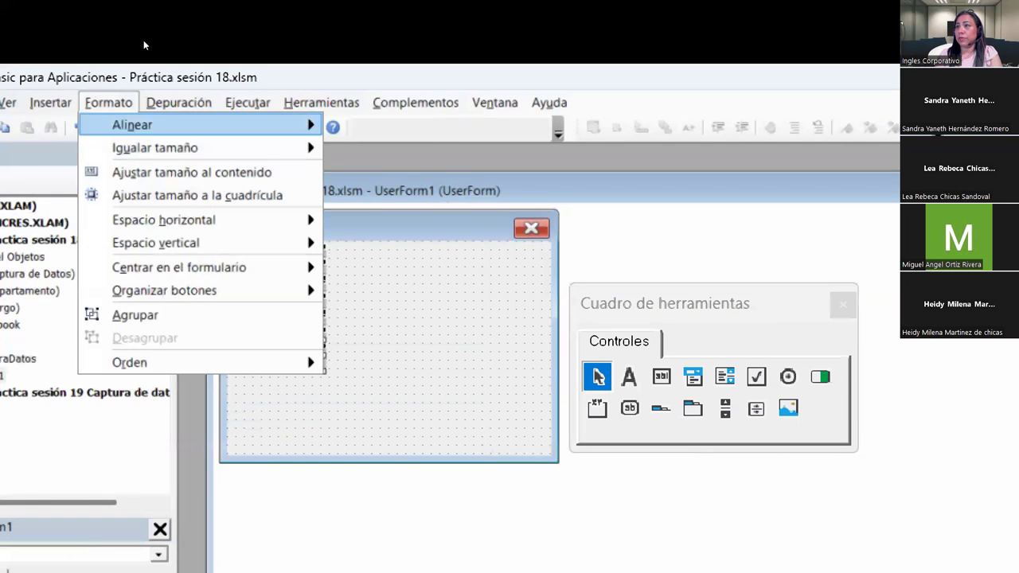
click(374, 193)
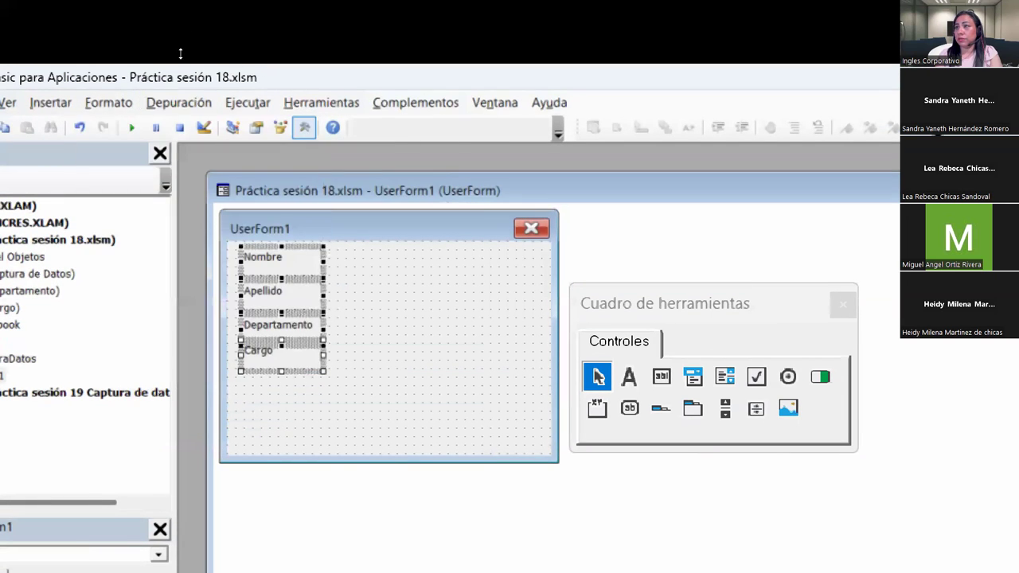
click(122, 102)
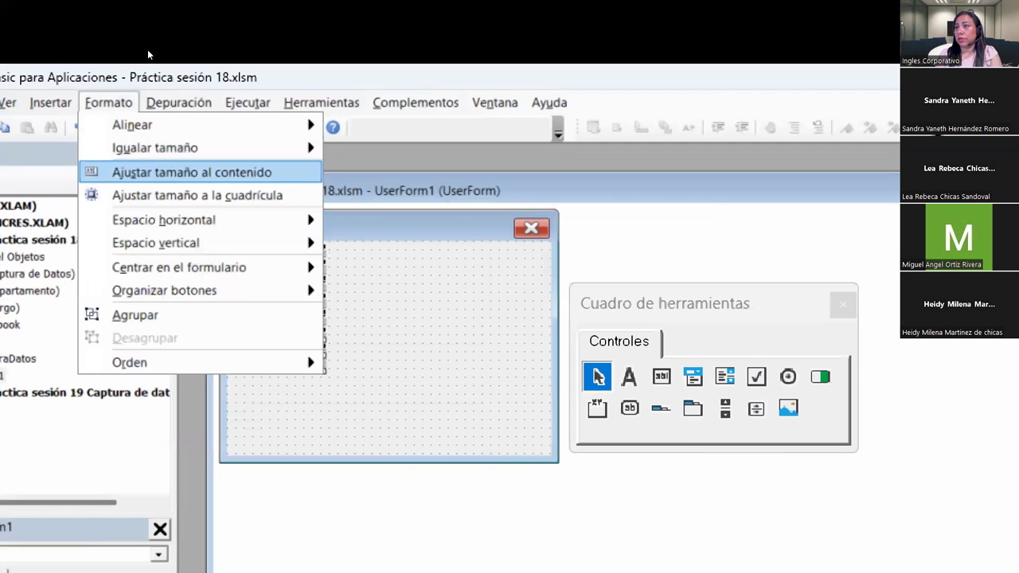
key(Down)
key(Down)
key(Down)
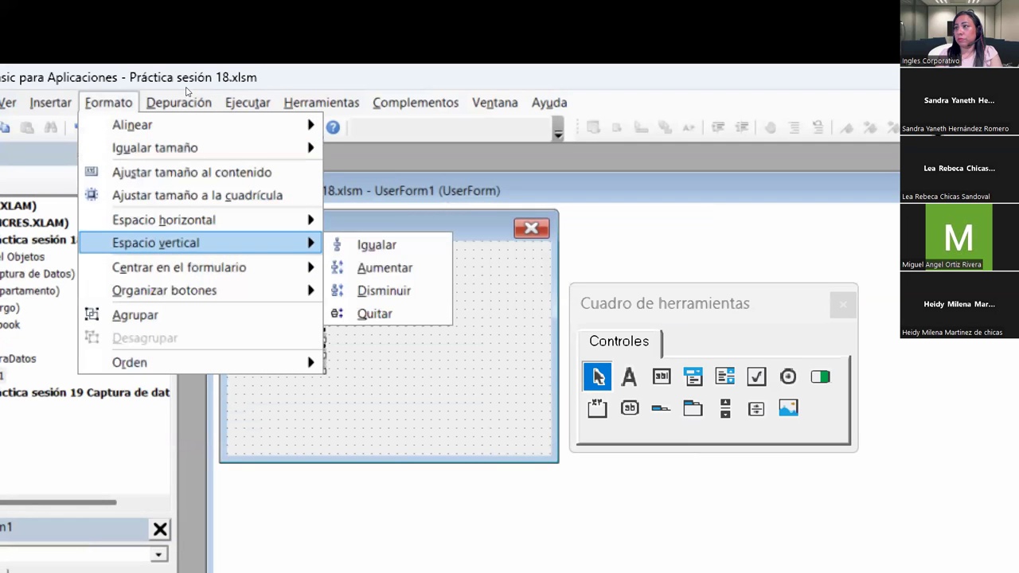
key(Right)
key(Return)
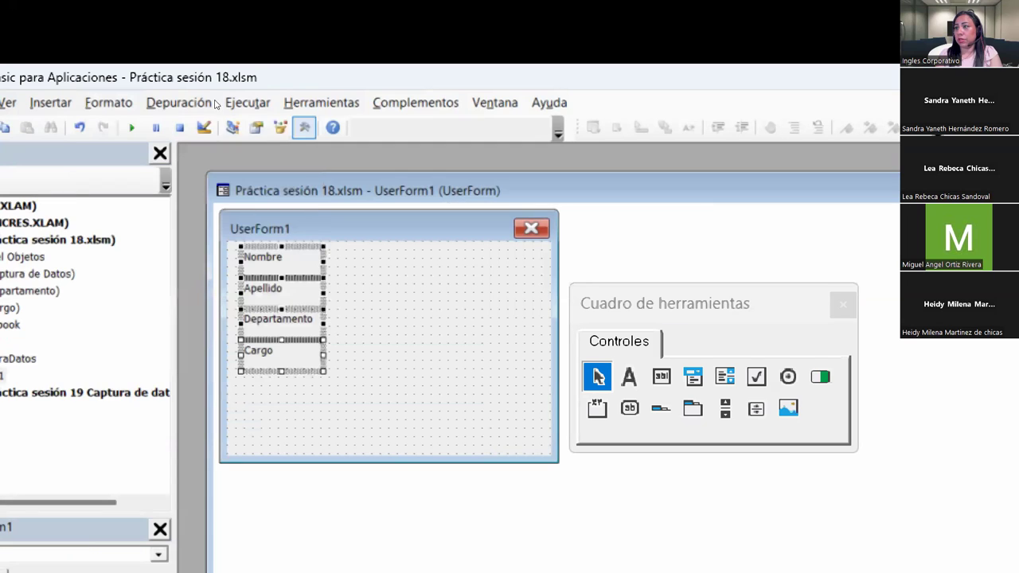
key(Escape)
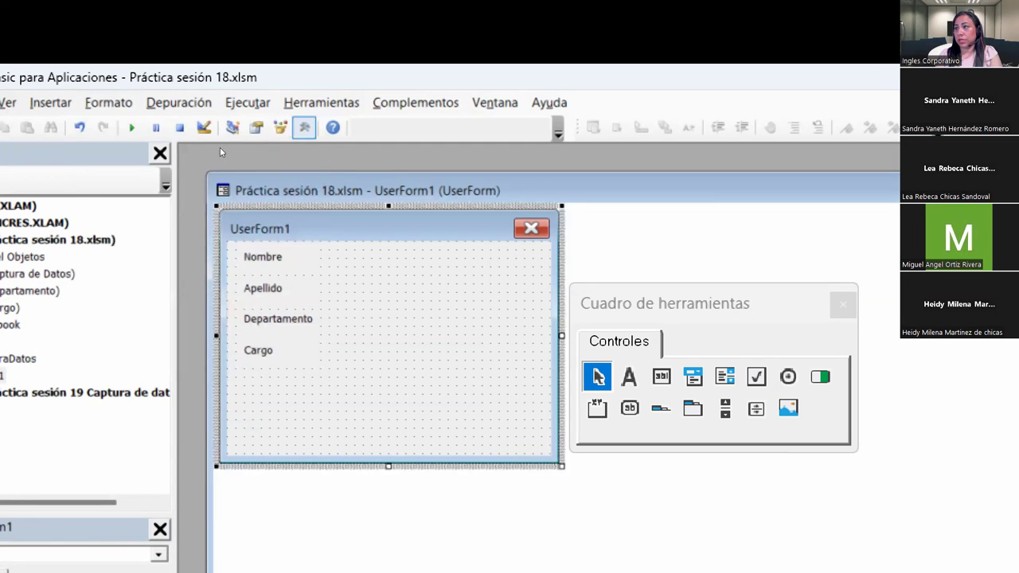
Nudge the Cargo label down, then reapply Espacio vertical > Igualar to all four labels.
key(shift+Tab)
key(shift+Tab)
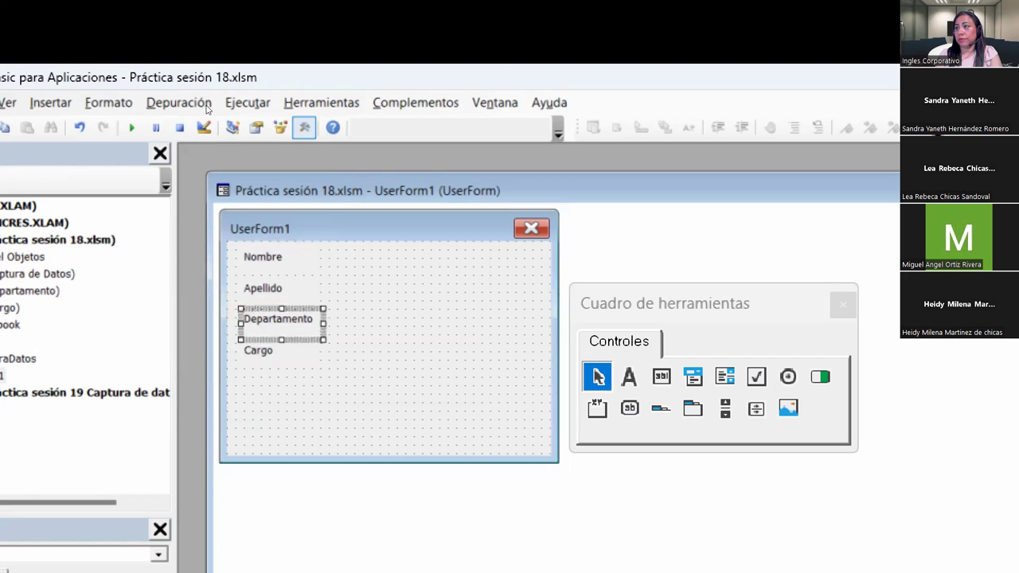
key(shift+Tab)
key(shift+Tab)
key(shift+Tab)
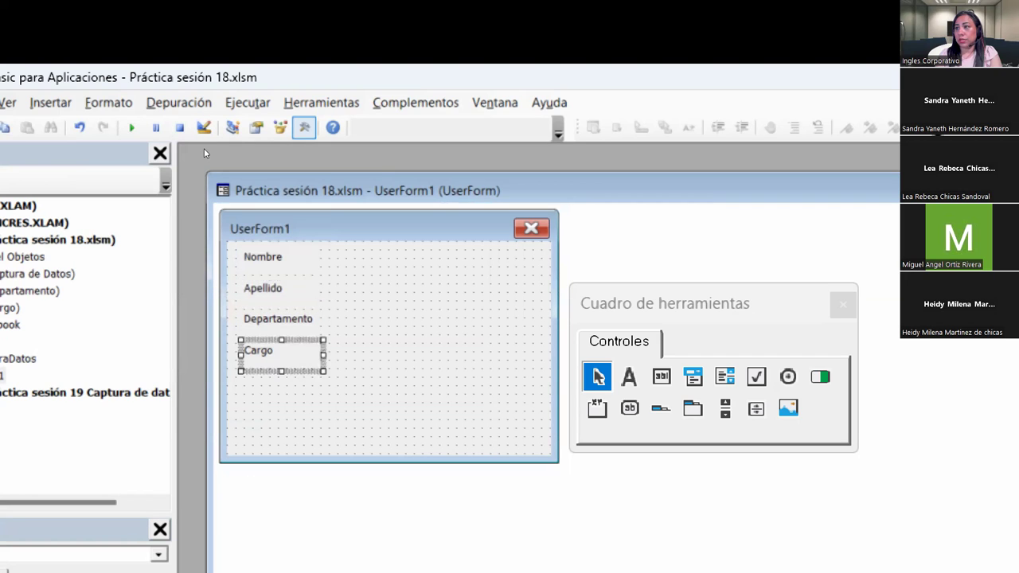
key(Down)
key(Escape)
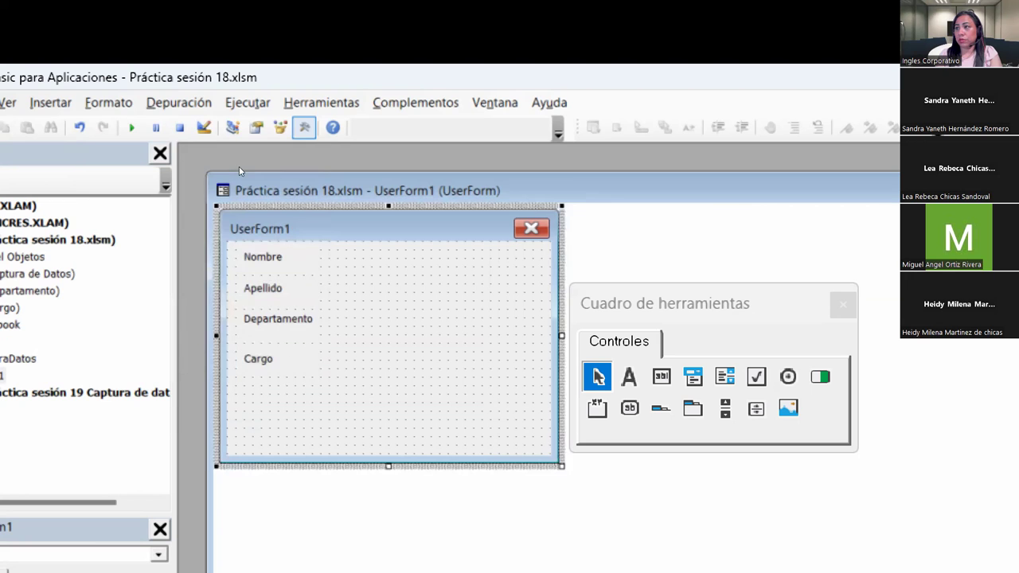
drag(344, 390, 238, 243)
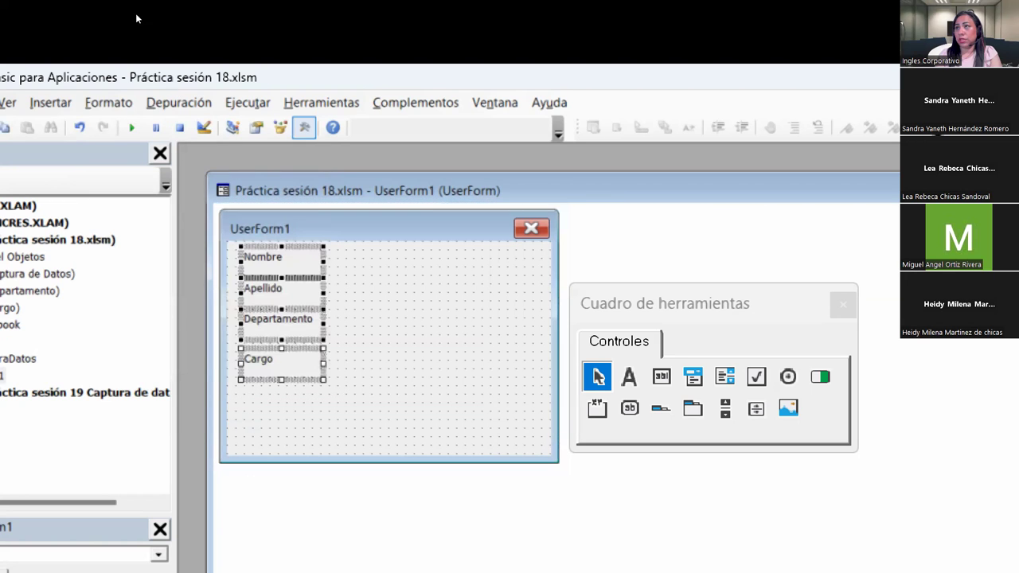
key(alt+f)
key(Down)
key(Down)
key(Down)
key(Down)
key(Up)
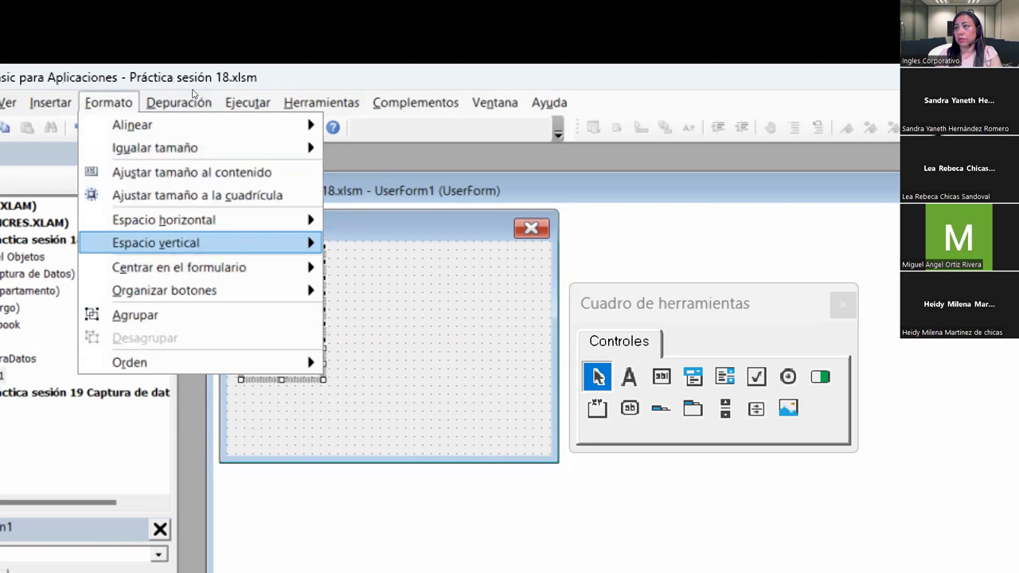
key(Right)
key(Down)
key(Up)
key(Down)
key(Up)
key(Return)
key(Escape)
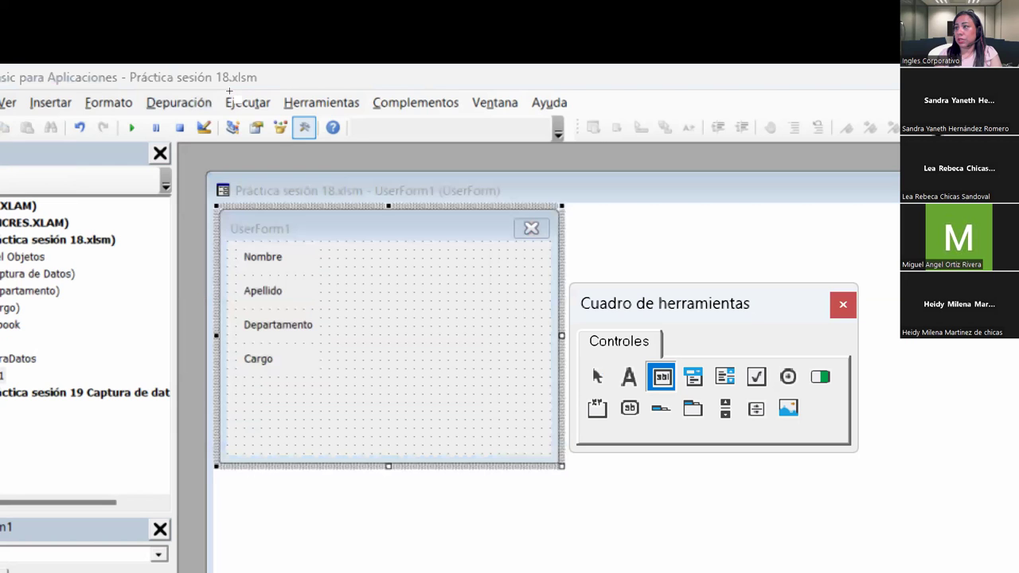
Draw a text box beside Nombre and copy it beside Apellido.
drag(324, 247, 434, 279)
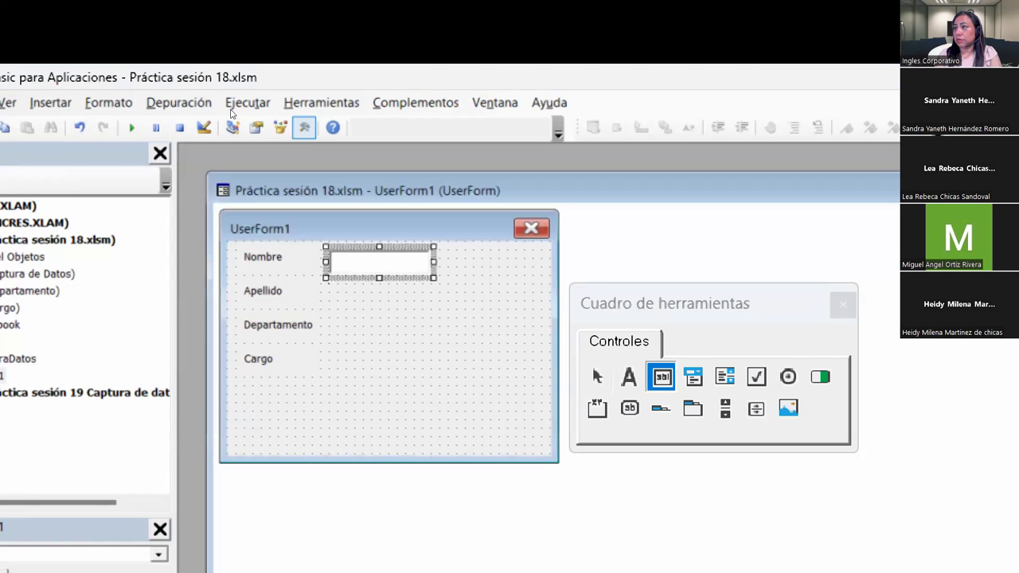
key(ctrl+c)
key(ctrl+v)
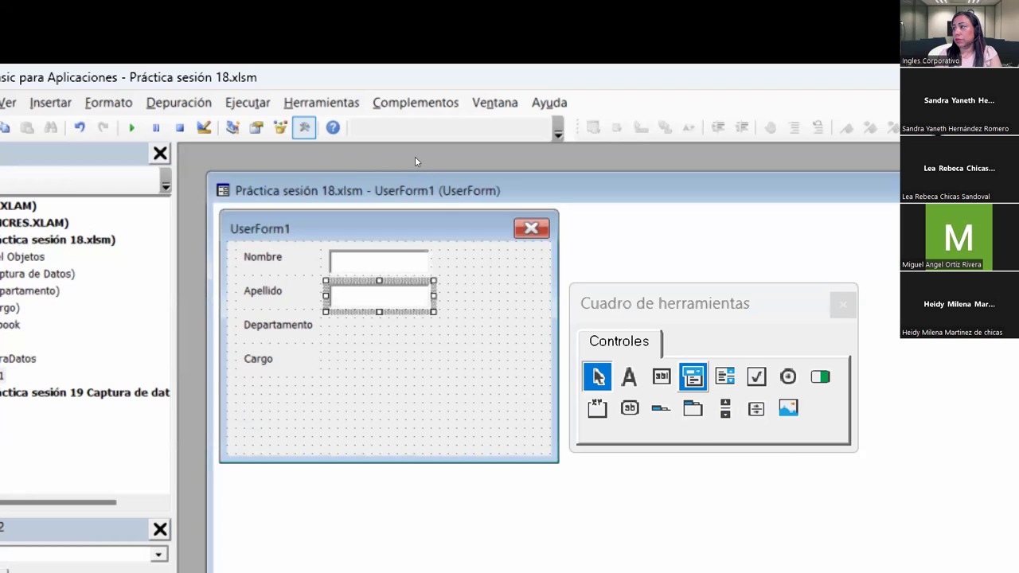
Place combo boxes beside the Departamento and Cargo labels.
click(692, 377)
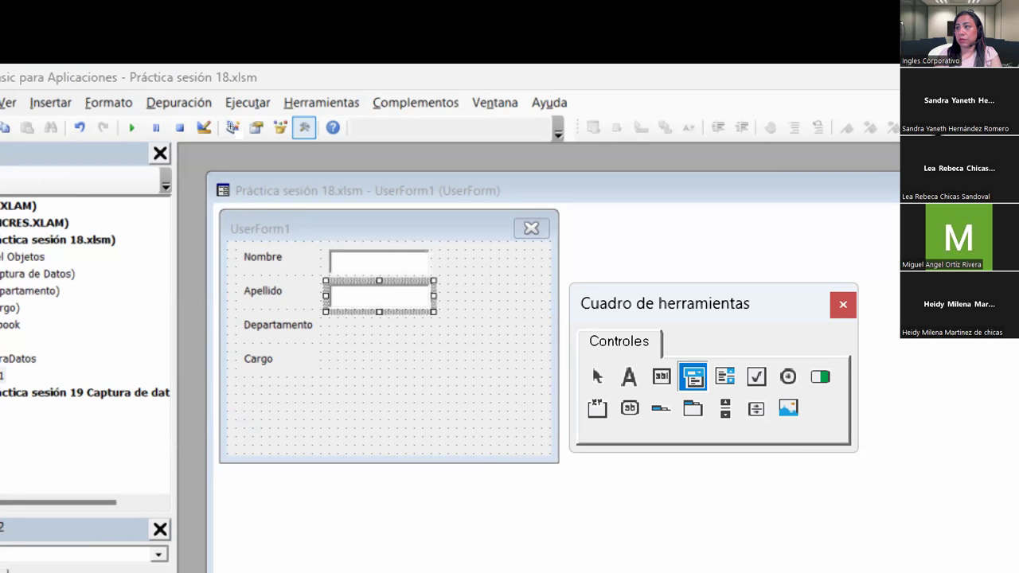
click(326, 315)
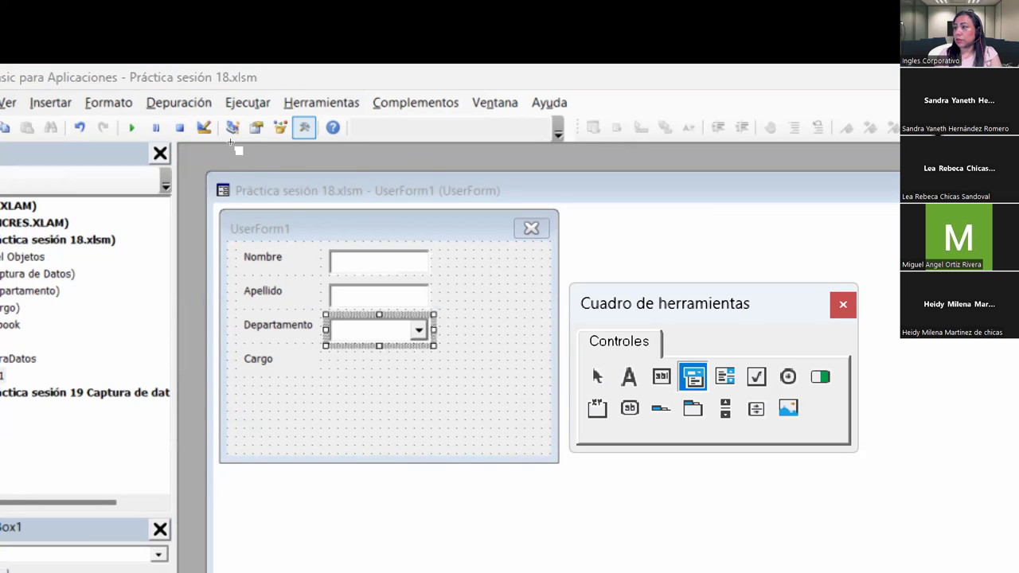
click(328, 350)
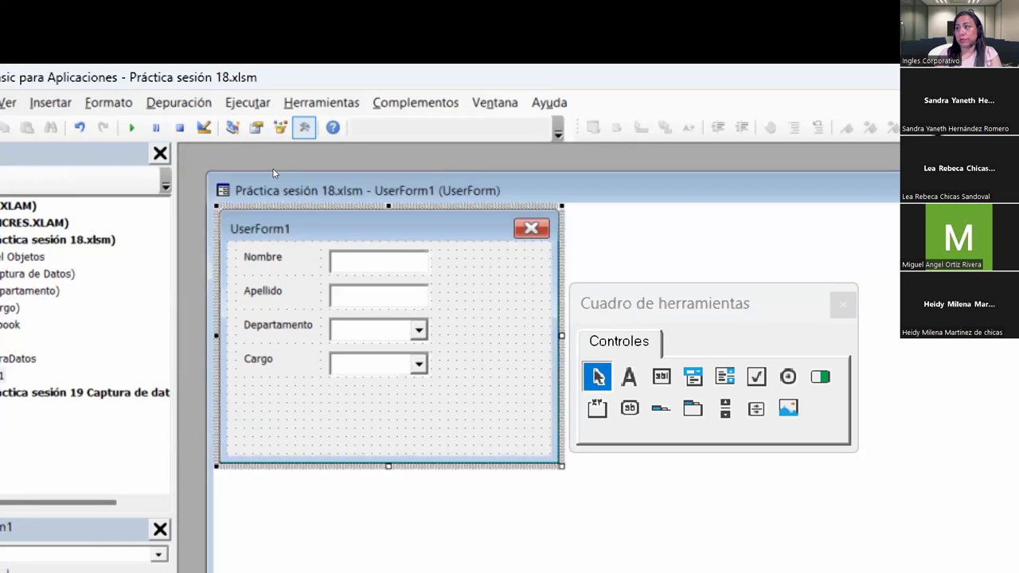
Make the Nombre, Apellido, Departamento and Cargo boxes identical in width and height with Igualar tamaño > Ambos.
drag(332, 242, 439, 406)
key(ctrl+a)
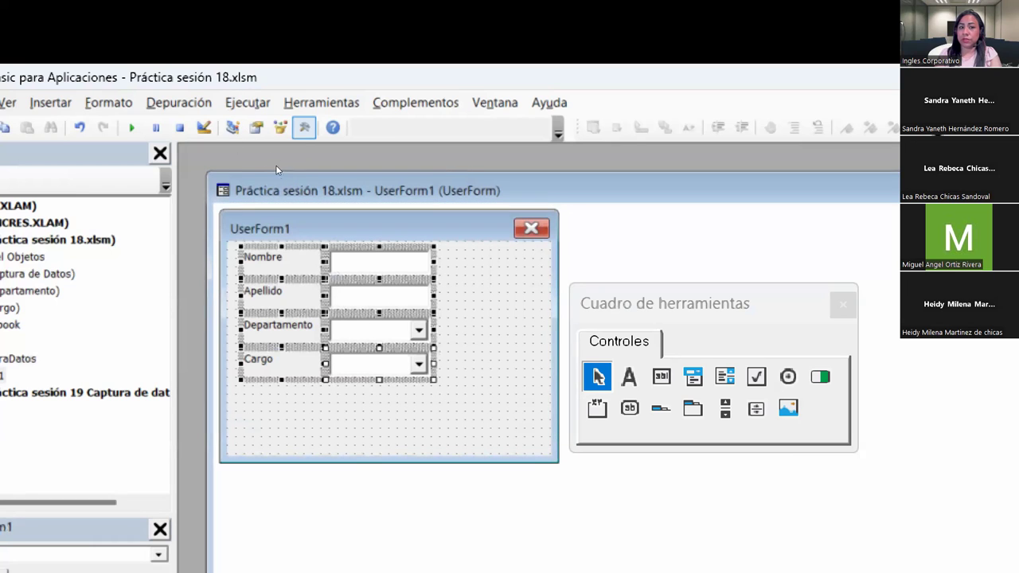
drag(466, 390, 329, 246)
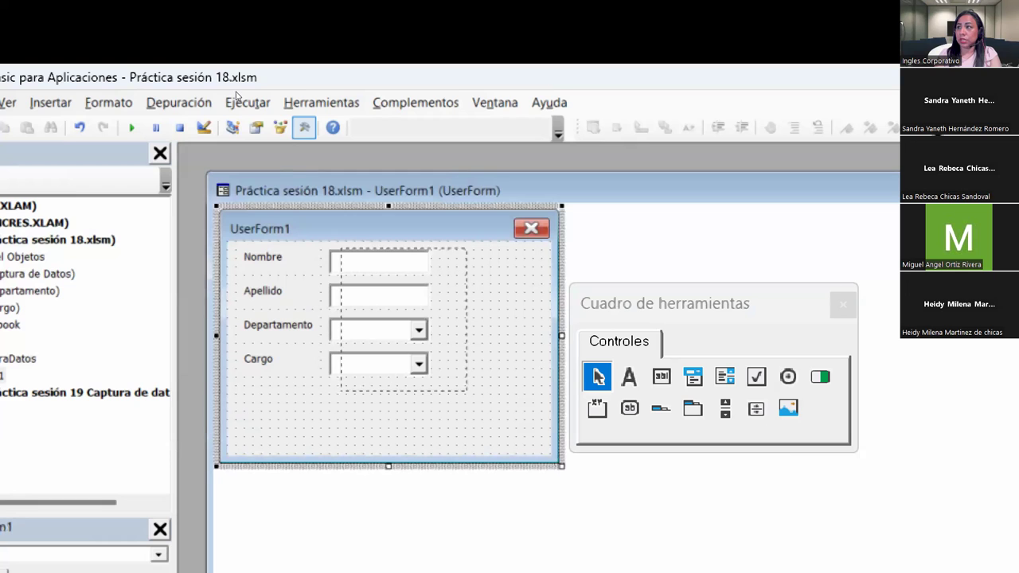
click(108, 102)
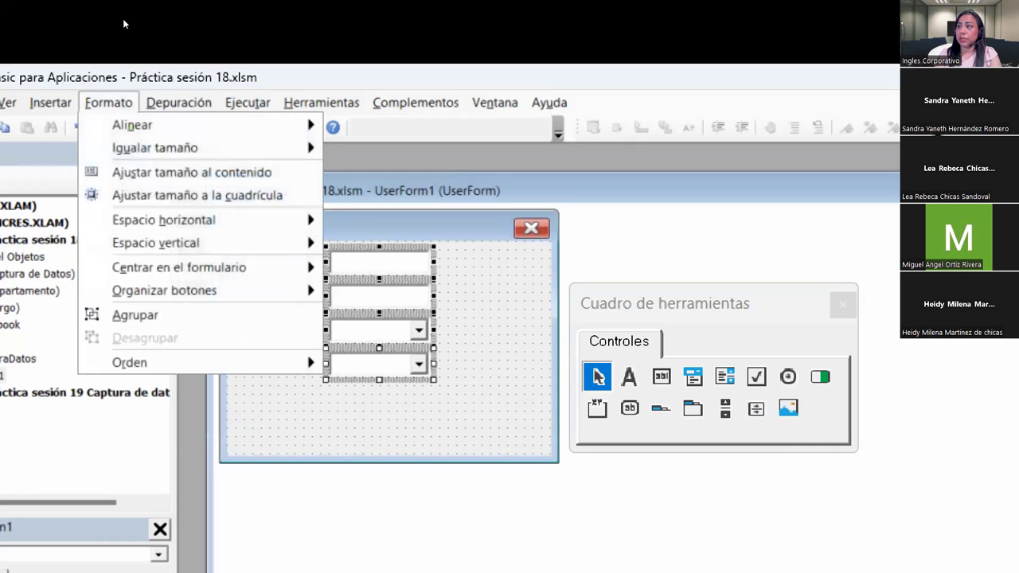
key(Down)
key(Right)
key(Up)
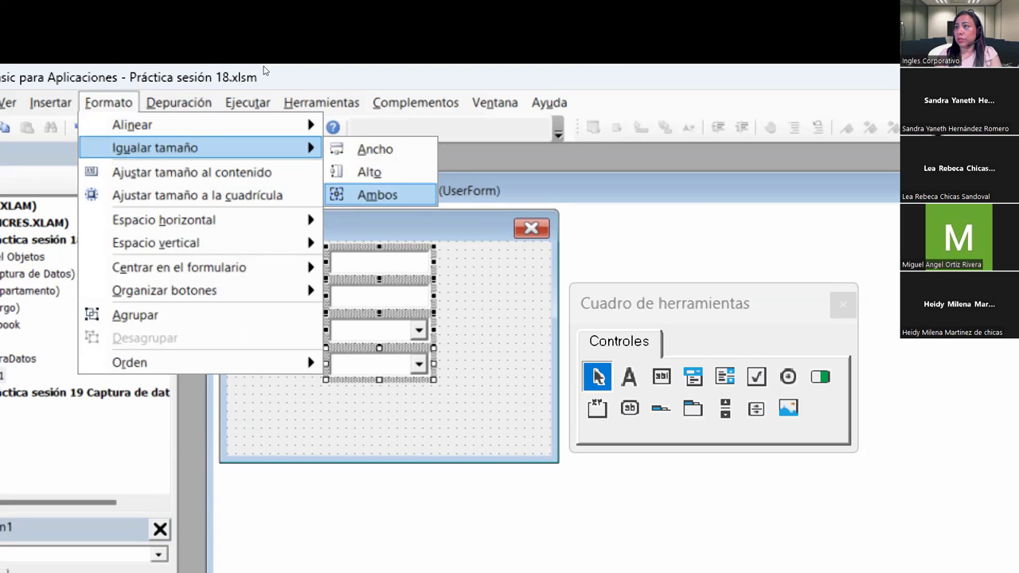
key(Return)
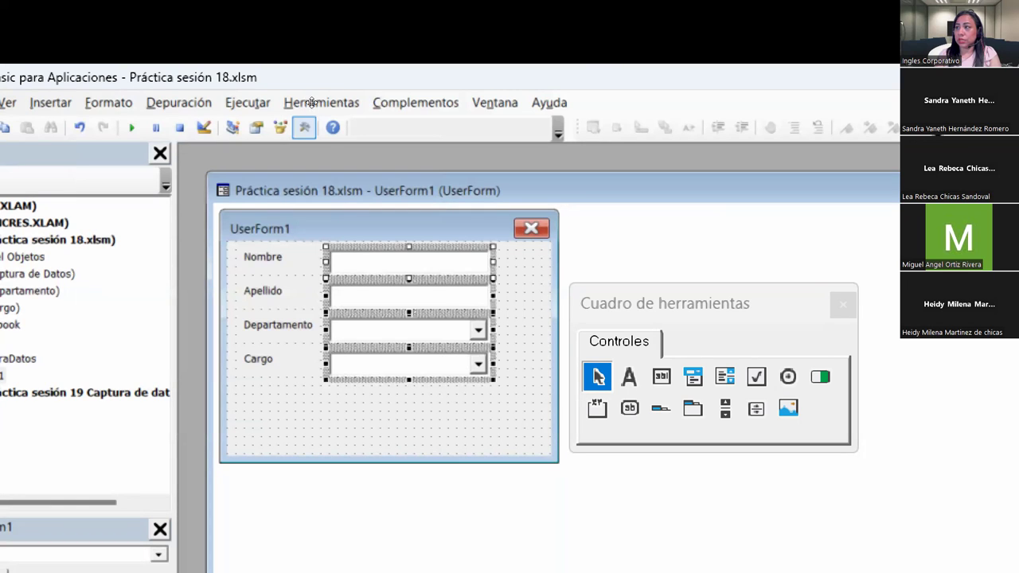
Enlarge the UserForm's design area and move the Toolbox down to uncover the fields.
click(335, 212)
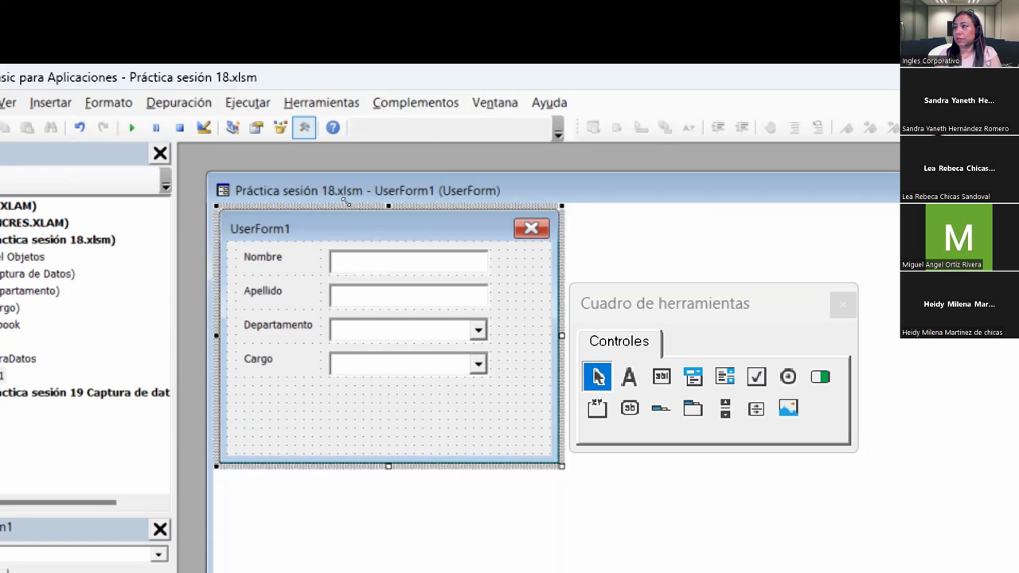
drag(561, 466, 872, 494)
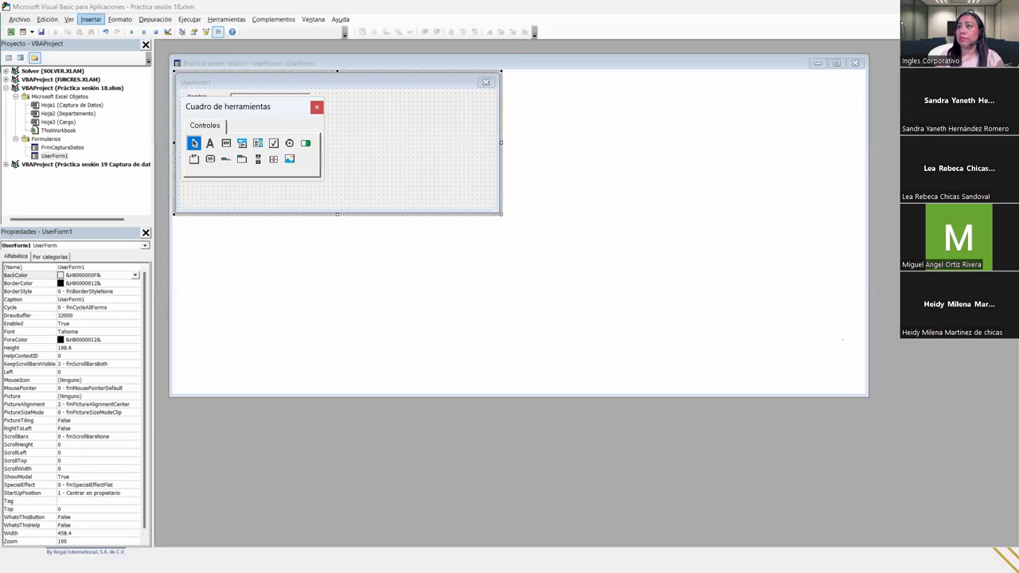
drag(259, 121, 263, 237)
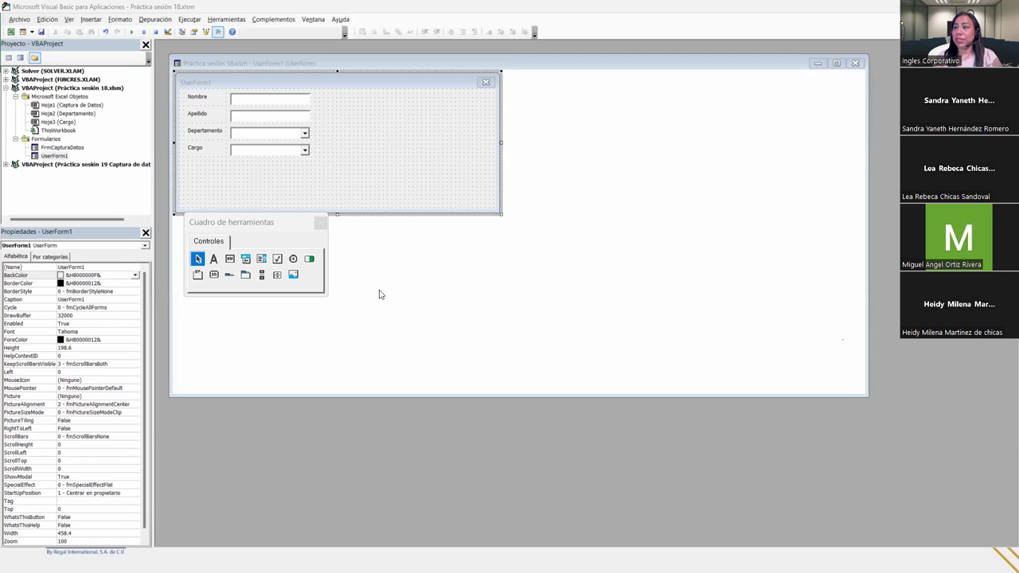
Draw a frame at the top right of UserForm1 and change its caption from Frame1 to Planilla.
click(198, 275)
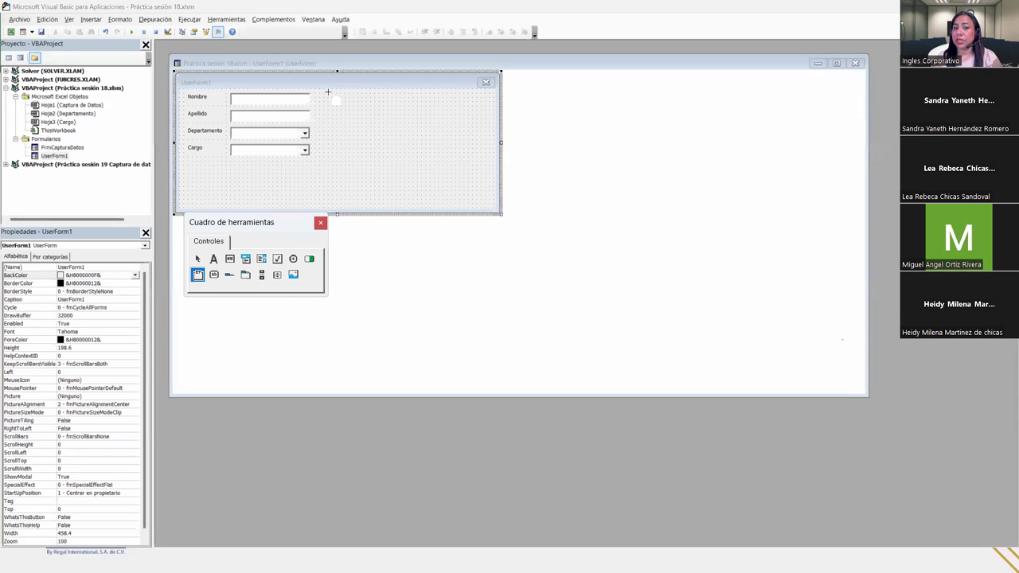
drag(327, 93, 417, 197)
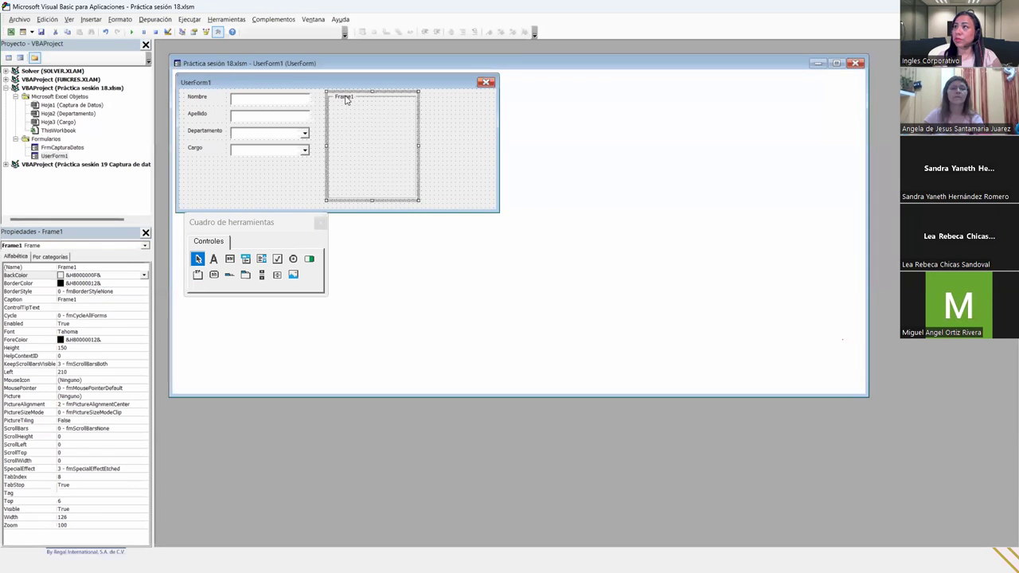
click(346, 100)
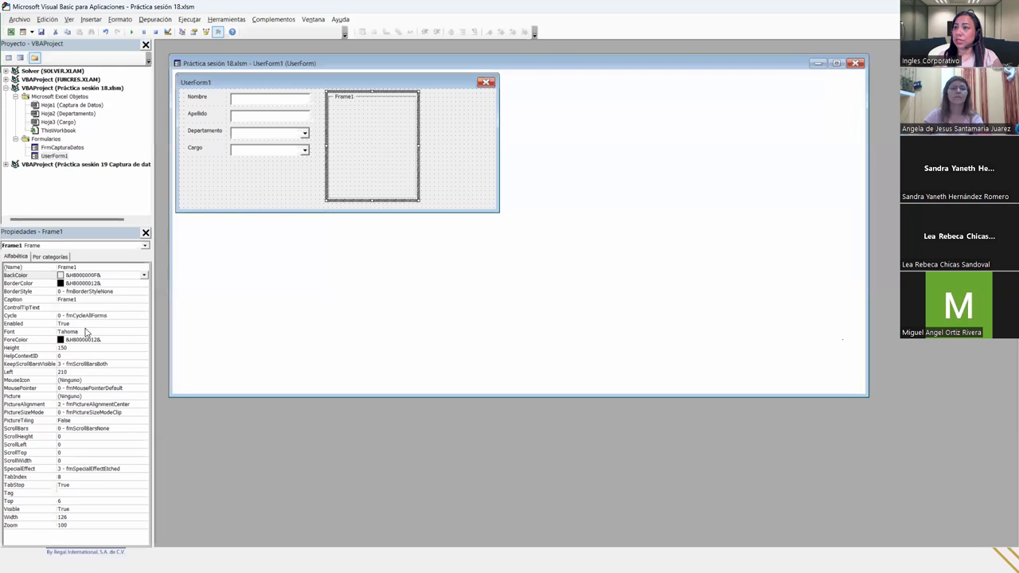
click(88, 301)
click(94, 299)
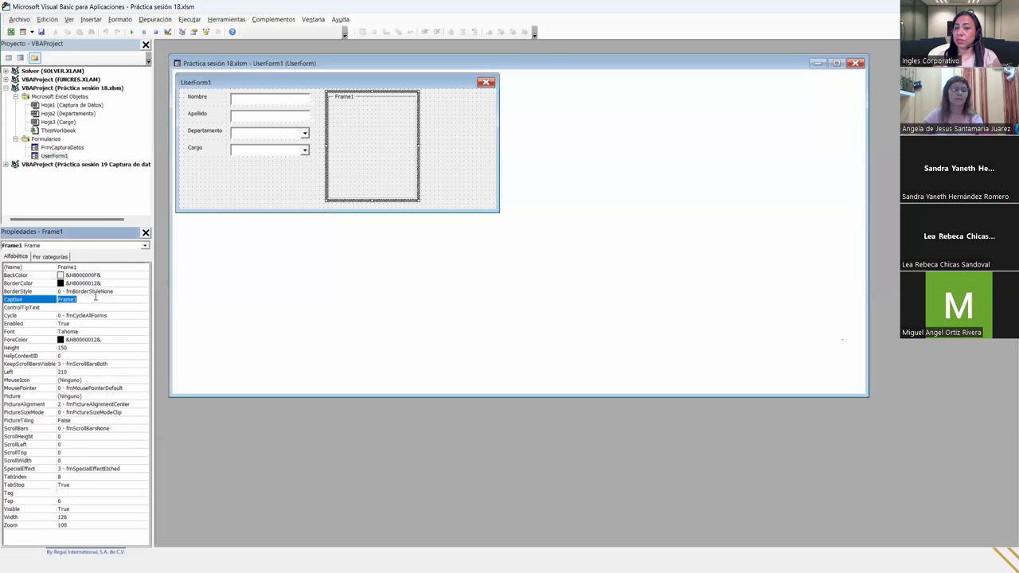
text(Fi)
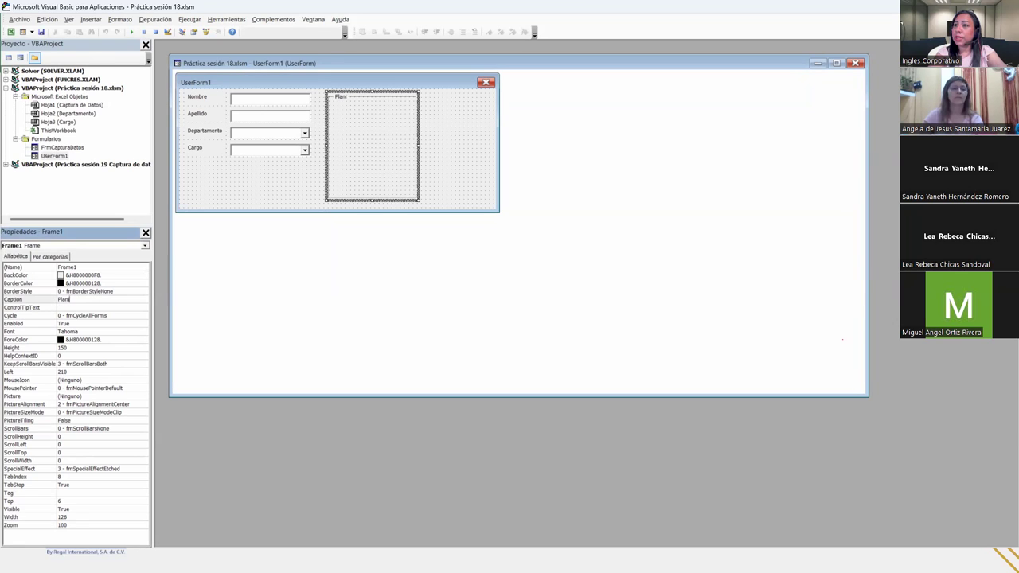
text(la)
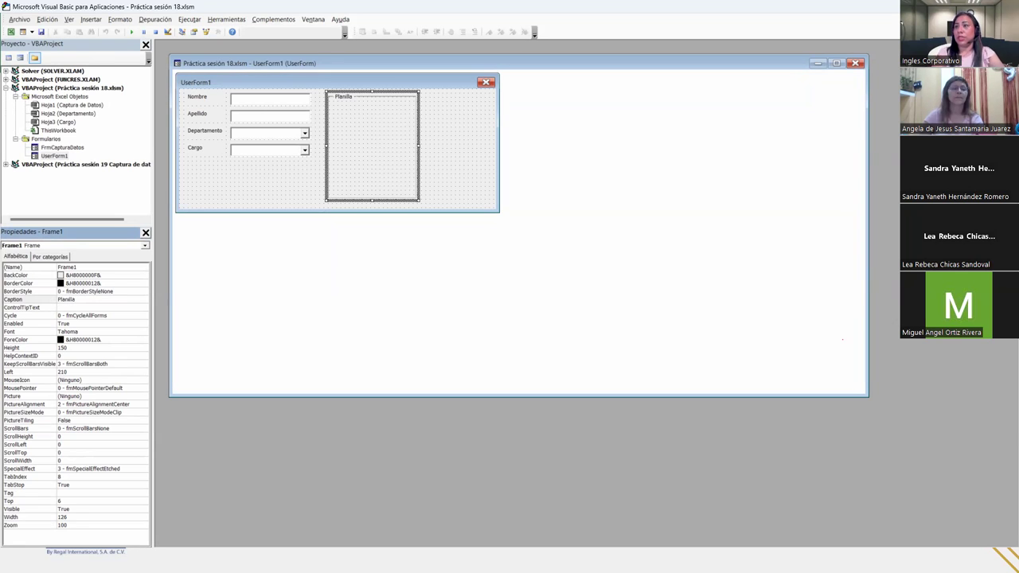
click(481, 145)
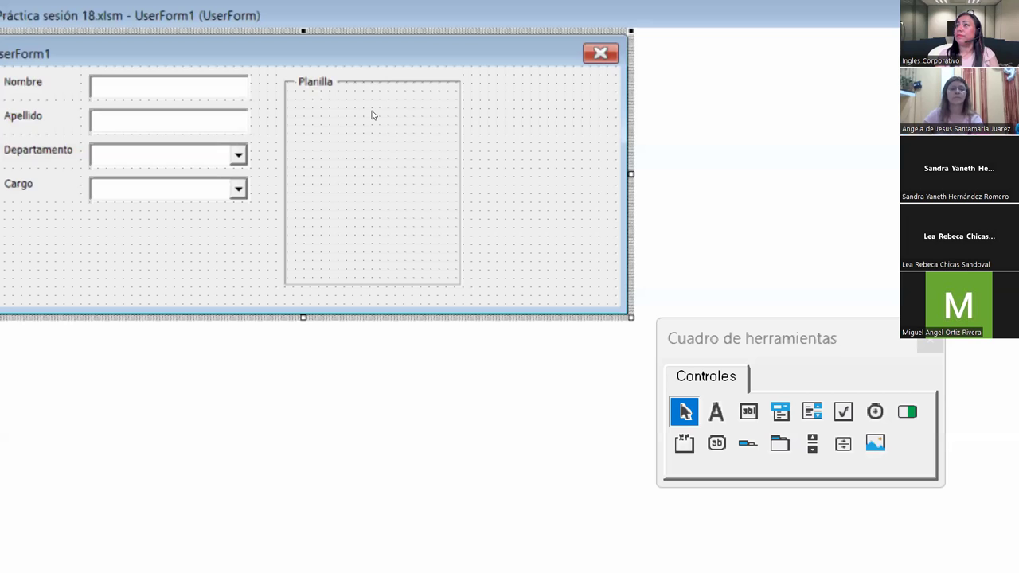
Nudge the Nombre, Apellido, Departamento and Cargo labels and boxes a few pixels lower.
click(362, 100)
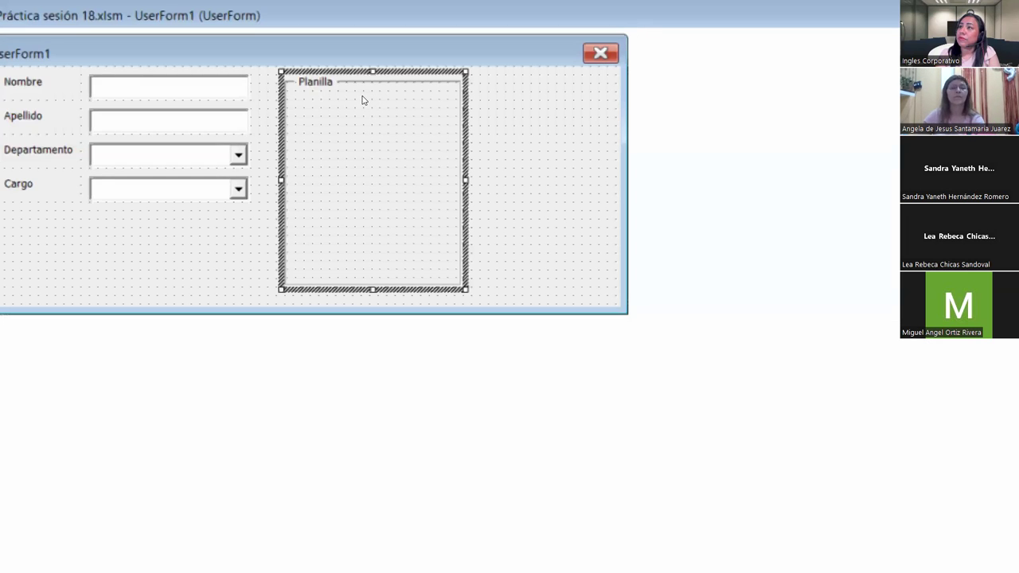
drag(244, 242, 173, 90)
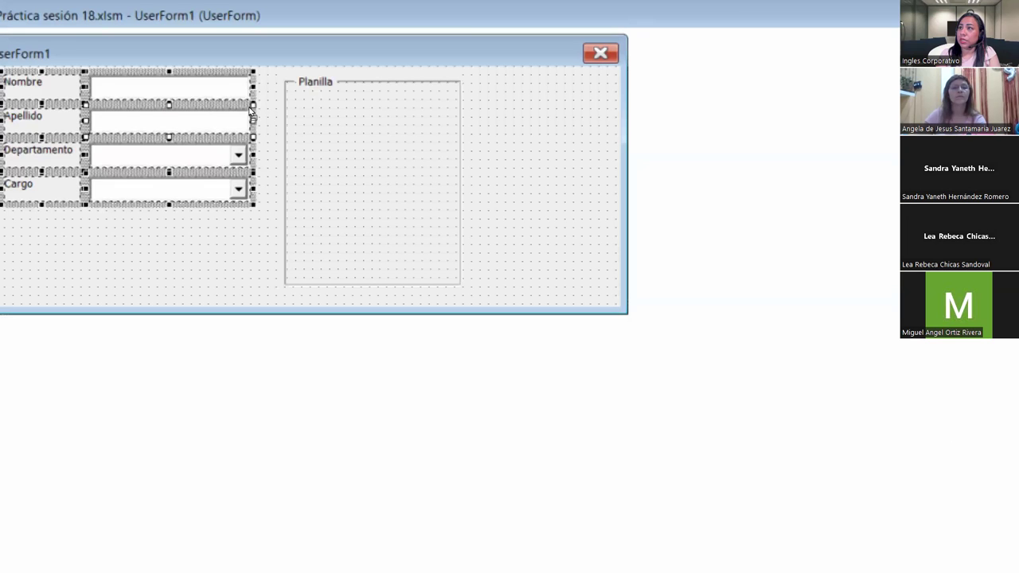
drag(249, 118, 250, 126)
click(275, 181)
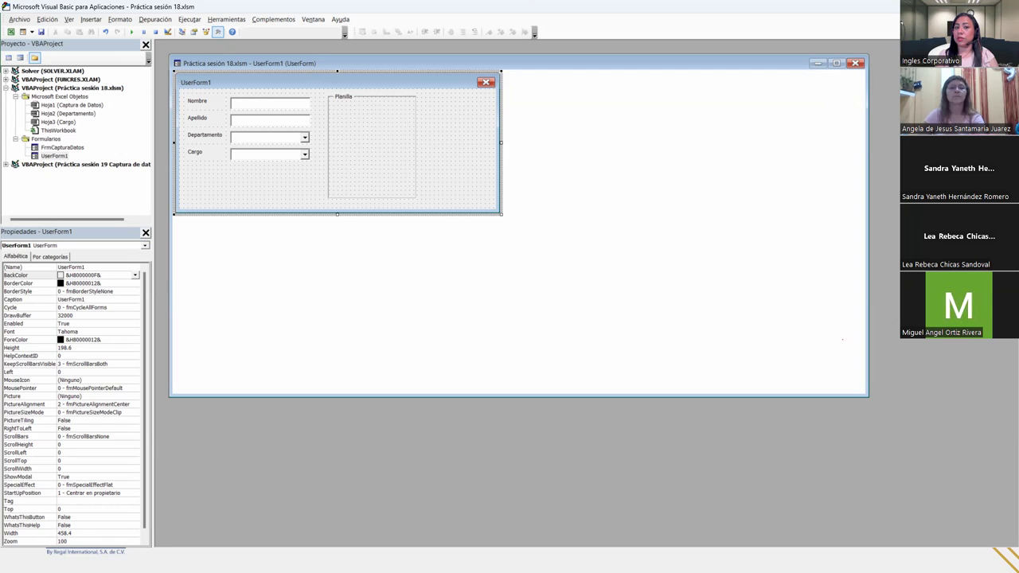
Open the FrmCapturaDatos designer and inspect its Planilla frame and divider line.
double_click(62, 148)
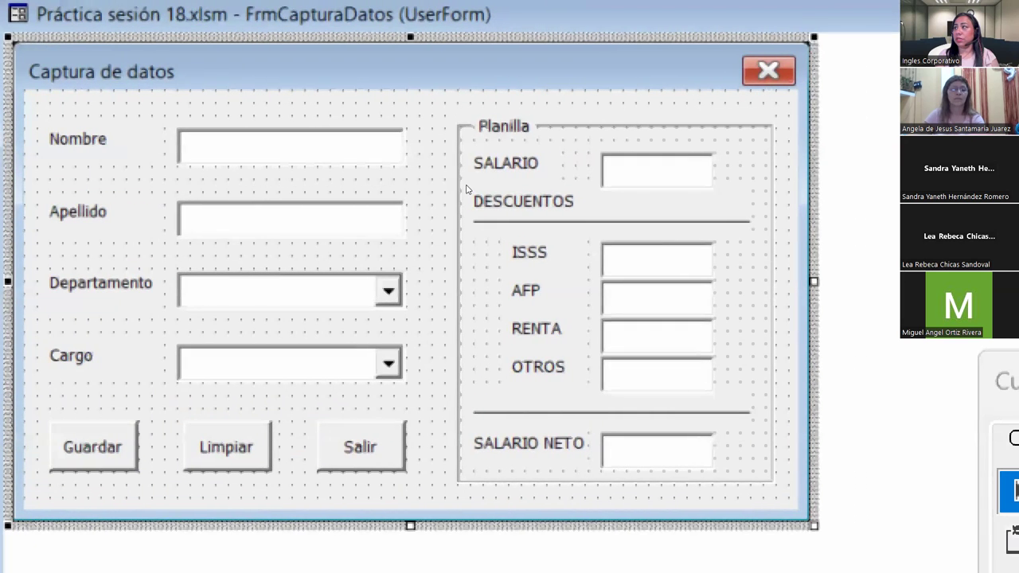
drag(466, 189, 434, 174)
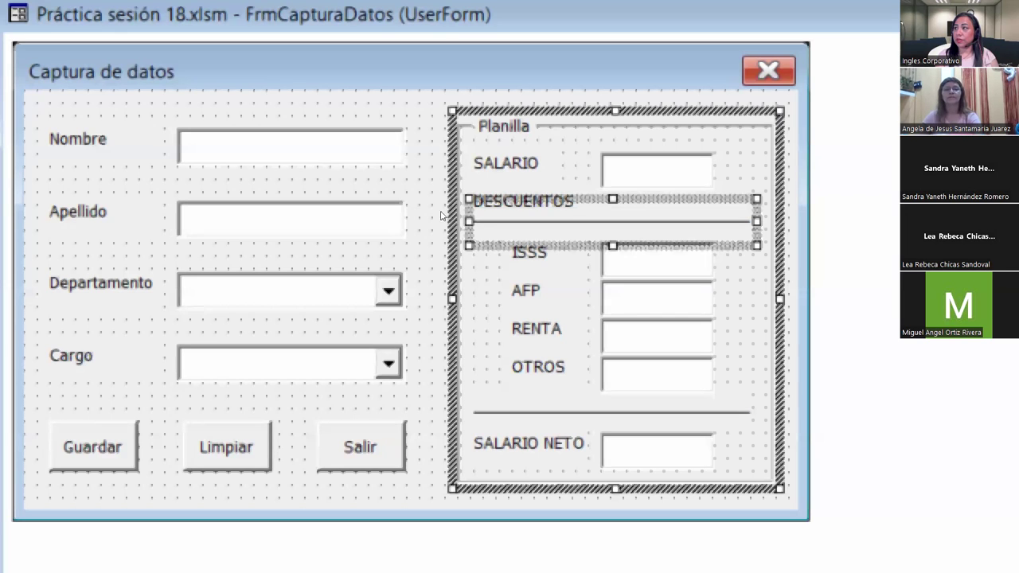
click(453, 270)
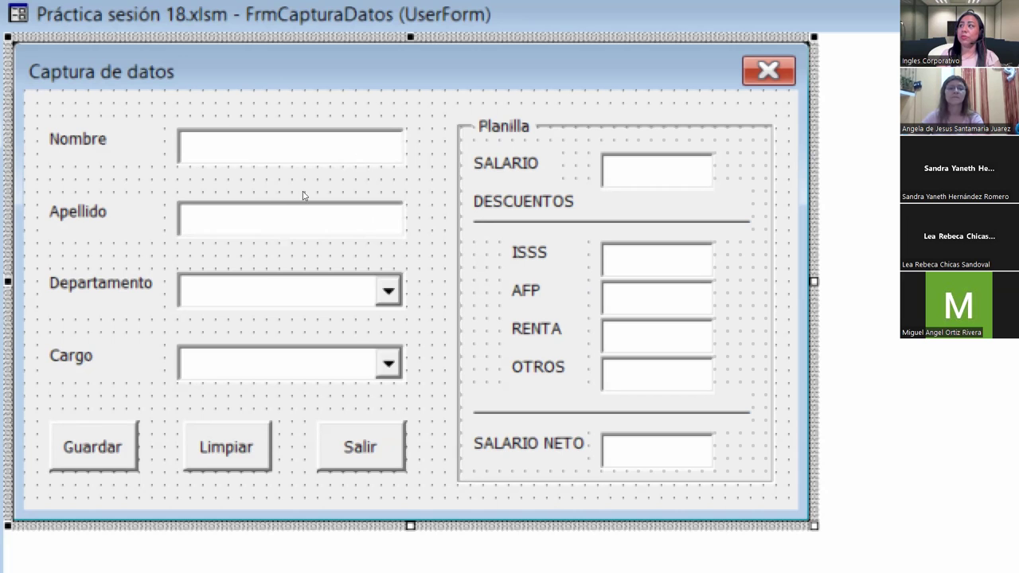
scroll(360, 265, down, 1)
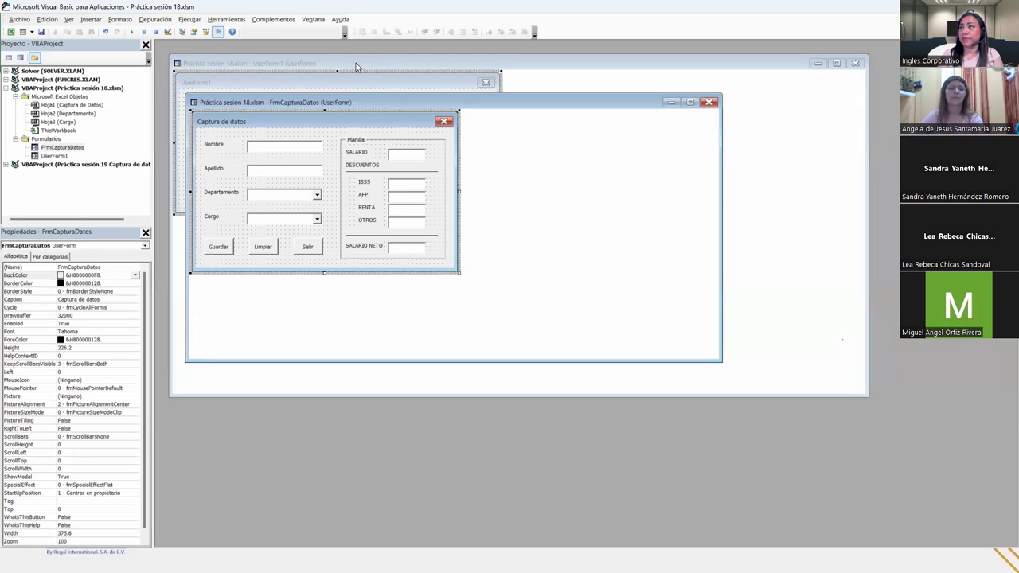
Place a command button captioned Guardar below the Cargo field and narrow it to width 48.
click(359, 64)
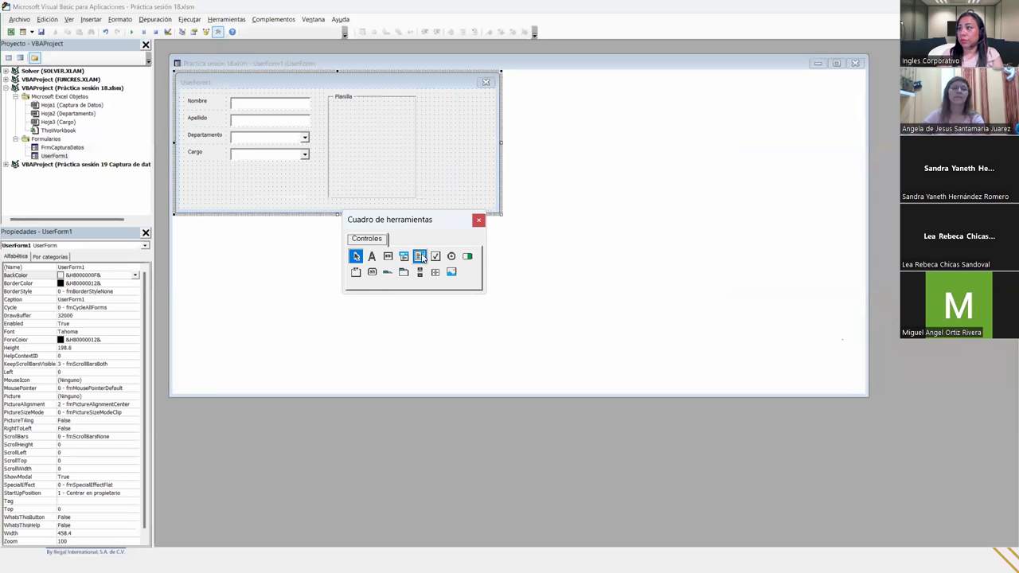
click(372, 273)
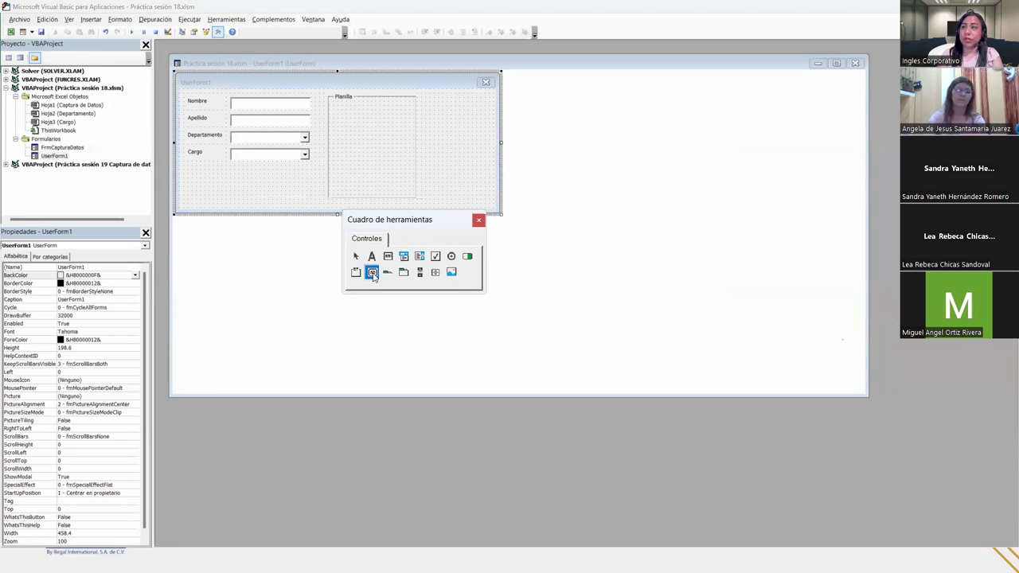
click(186, 171)
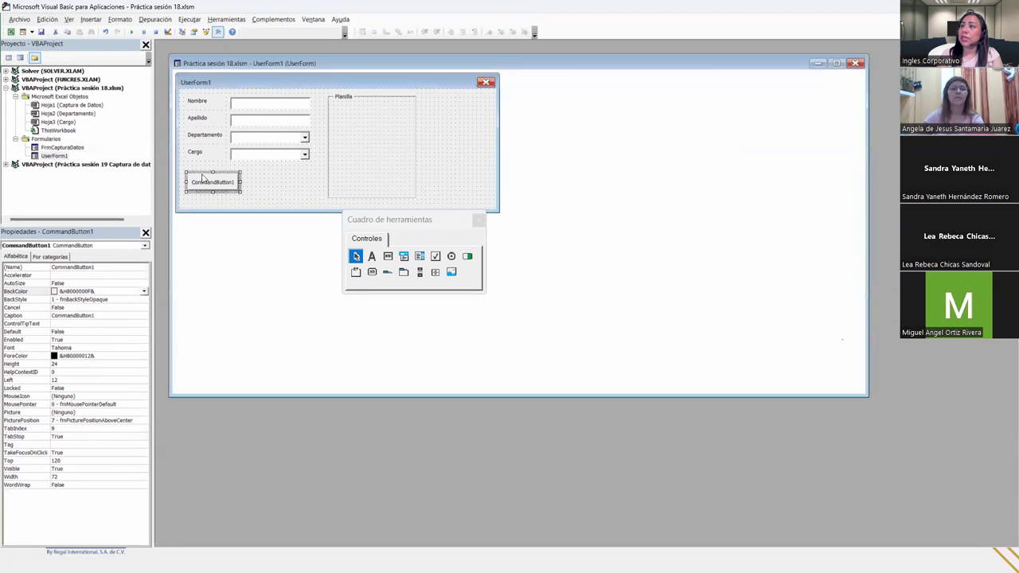
click(102, 317)
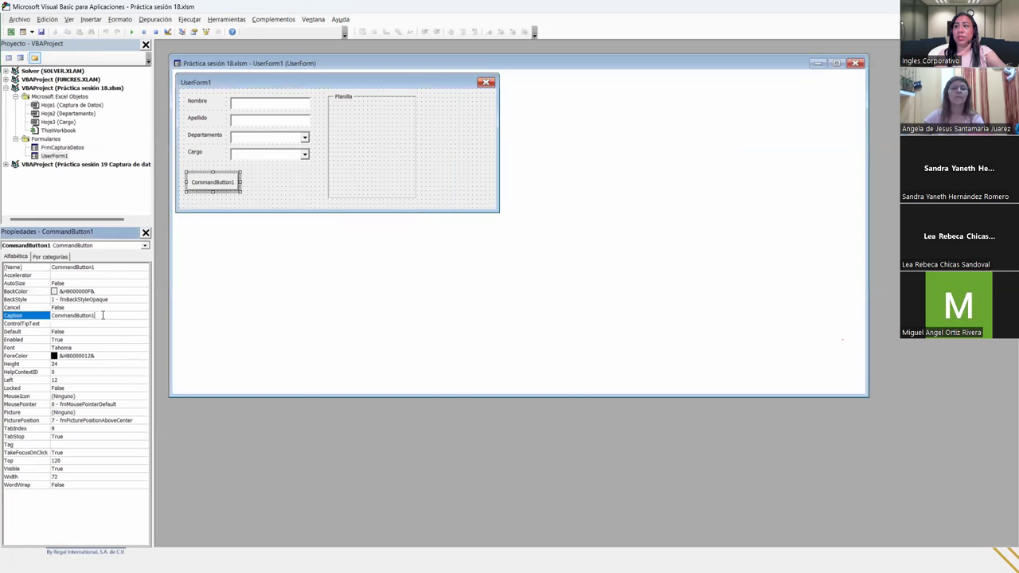
text(Guardar)
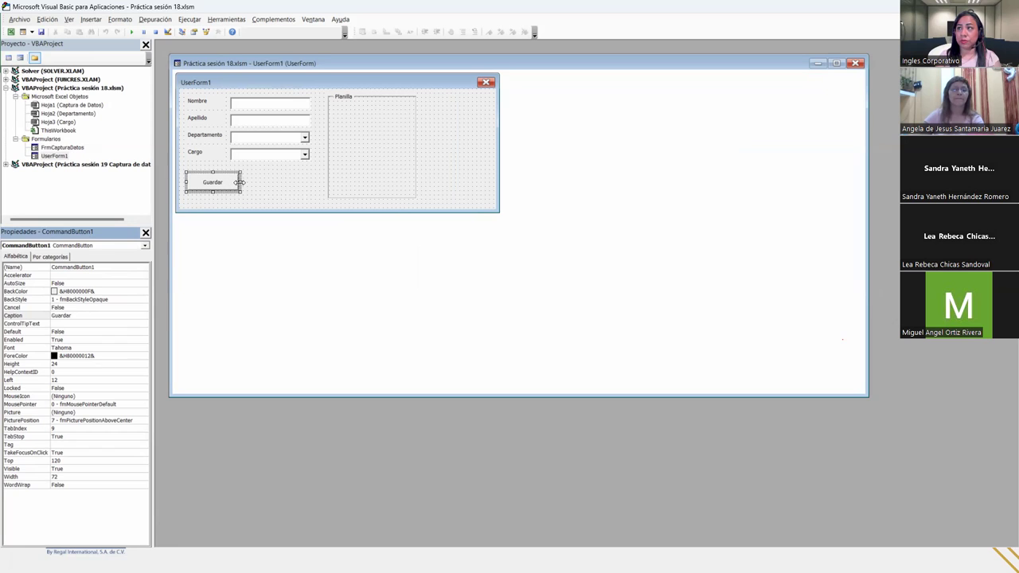
drag(238, 183, 224, 182)
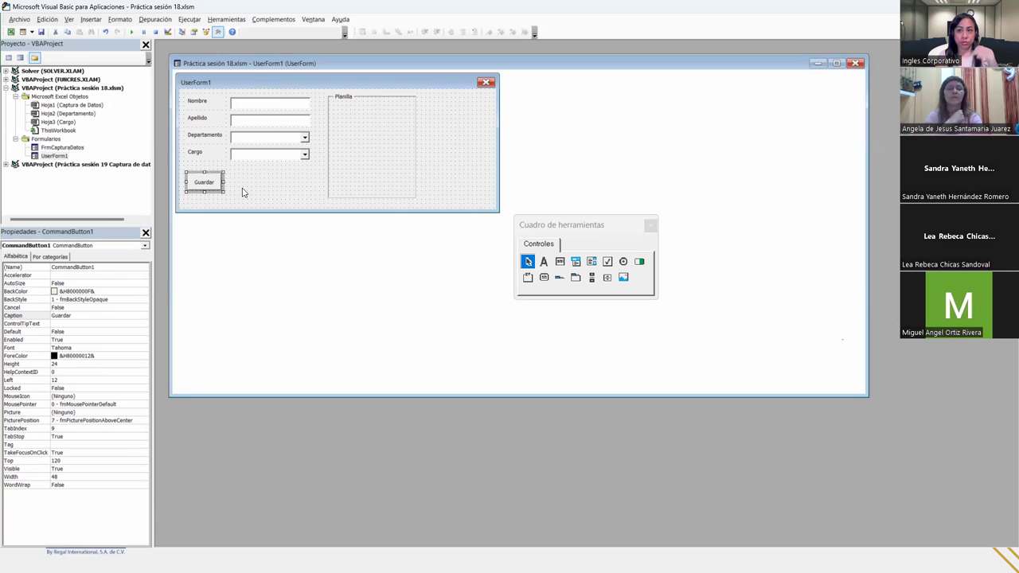
click(244, 193)
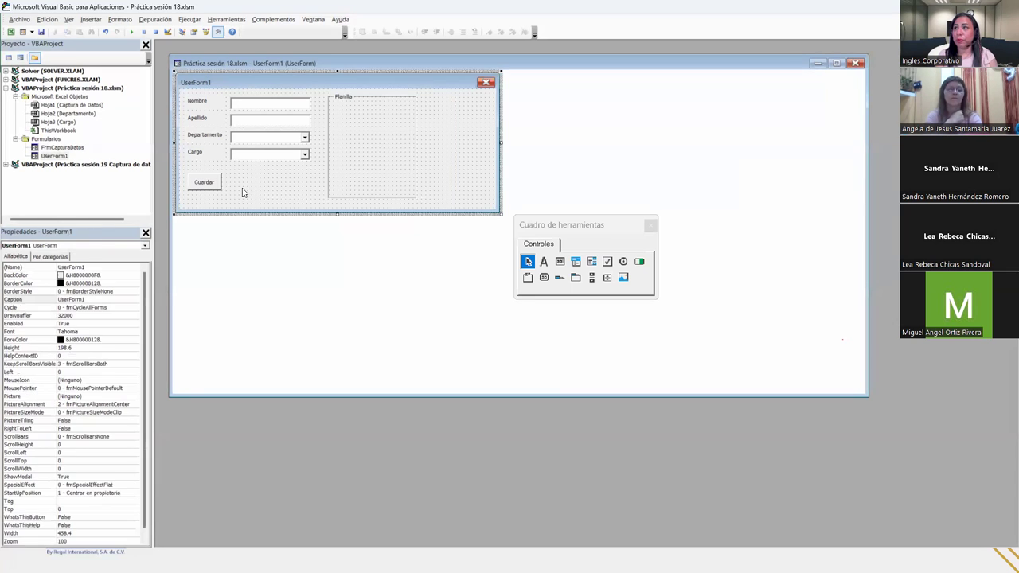
click(545, 277)
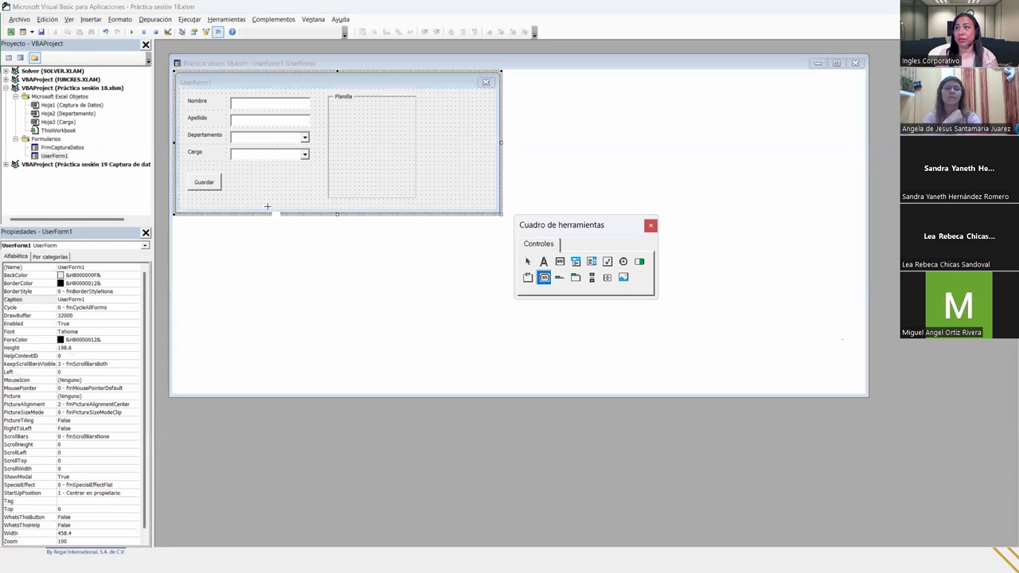
Add a second button beside Guardar, caption it Limpiar, and make it narrower.
click(224, 173)
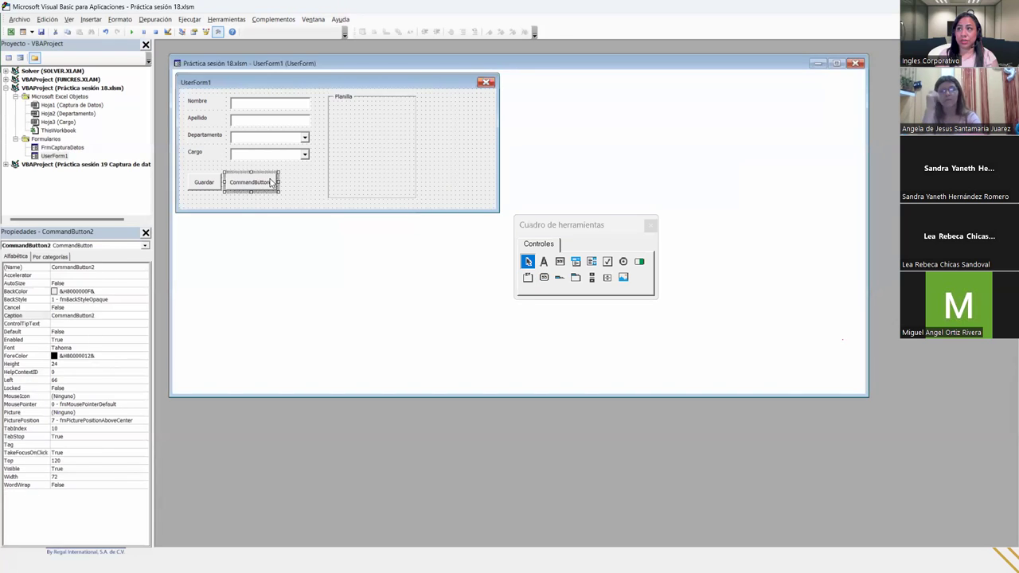
click(110, 313)
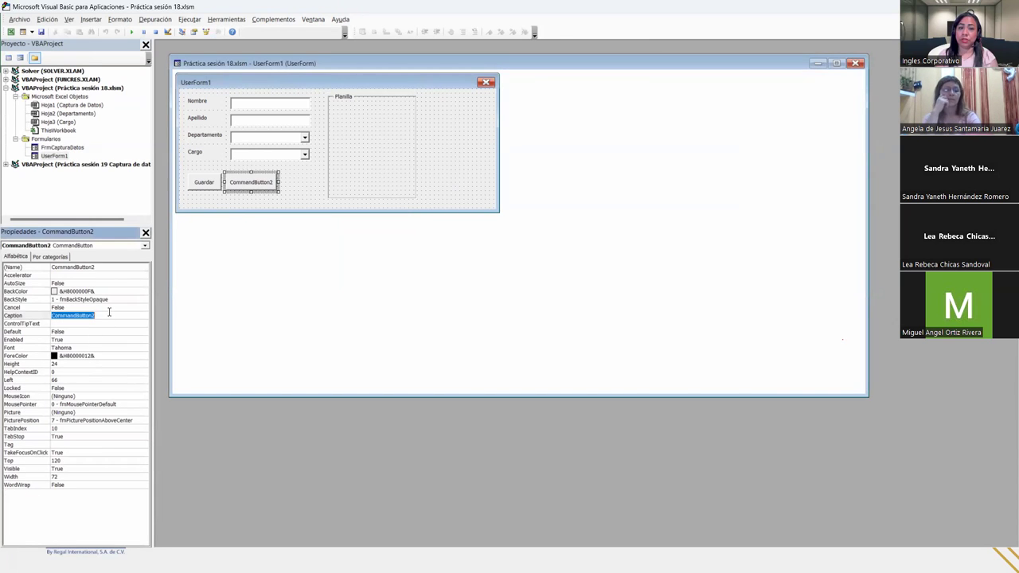
text(Limpiar)
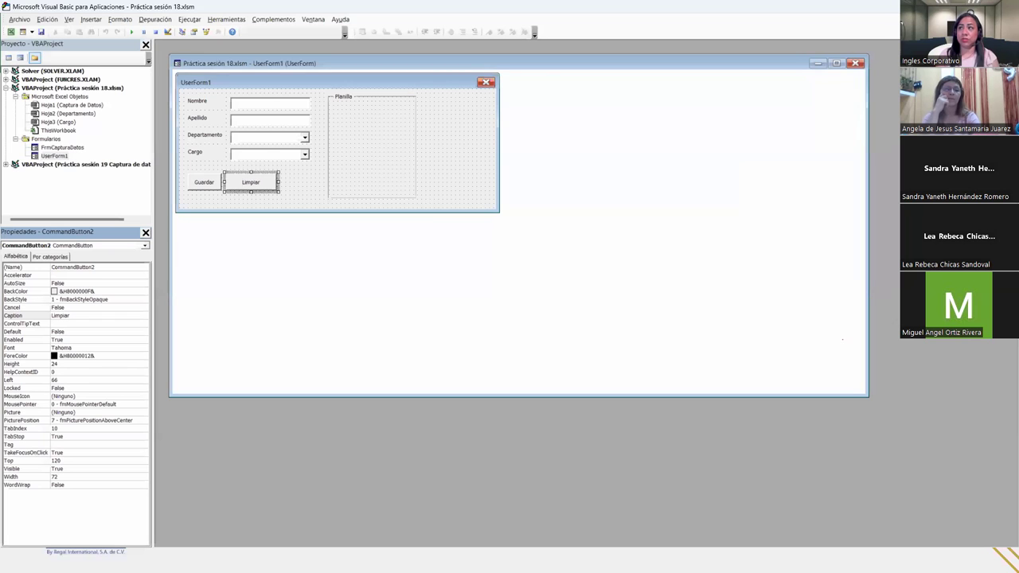
click(277, 182)
click(271, 187)
click(268, 185)
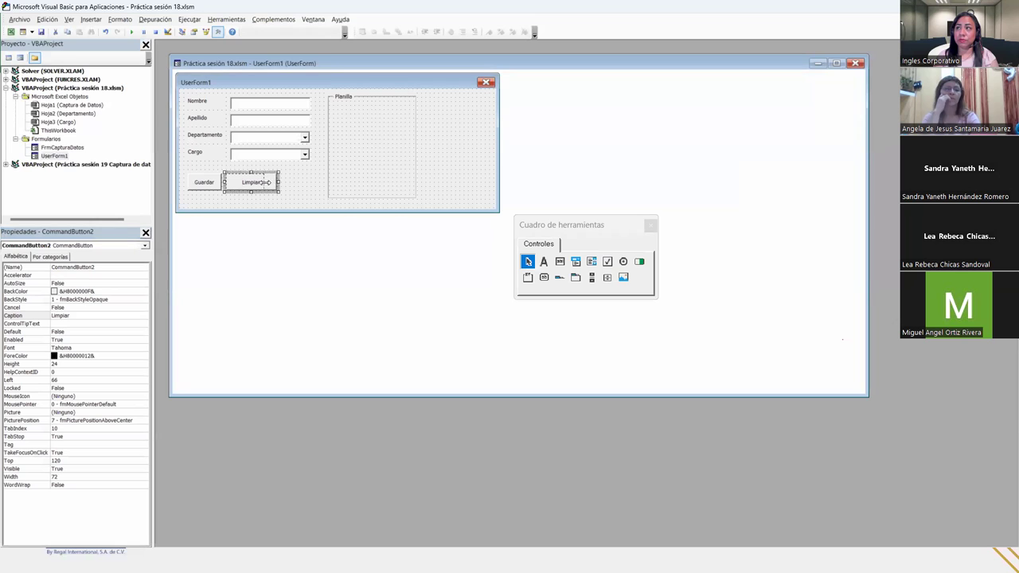
drag(277, 182, 260, 184)
click(278, 187)
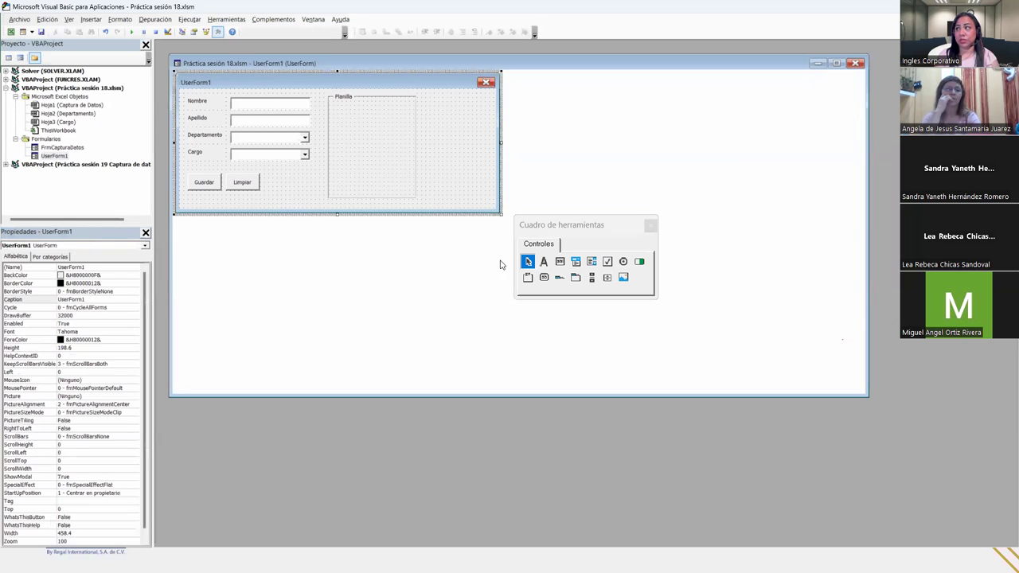
Add a third button right of Limpiar and caption it Salir.
click(543, 277)
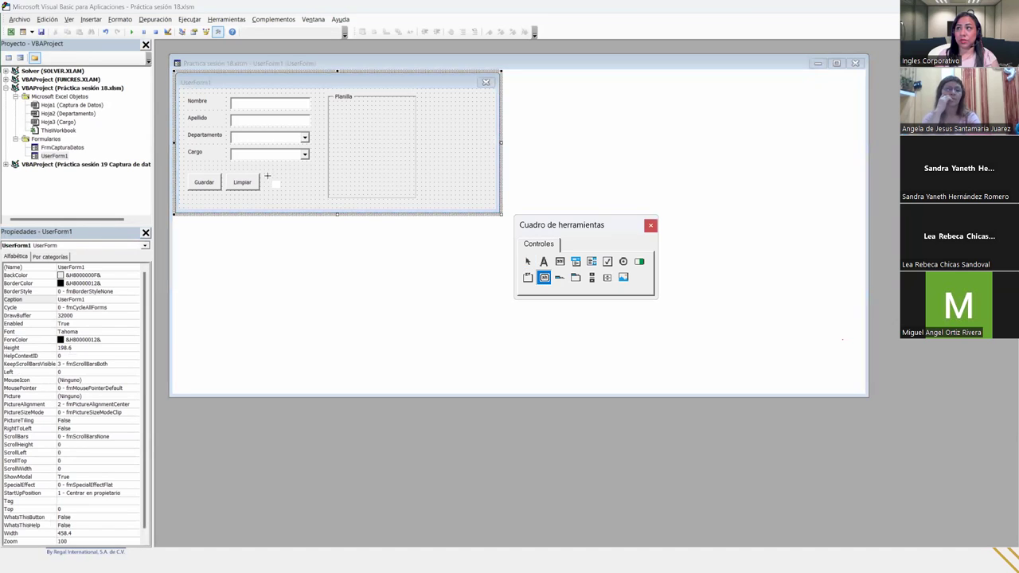
click(263, 175)
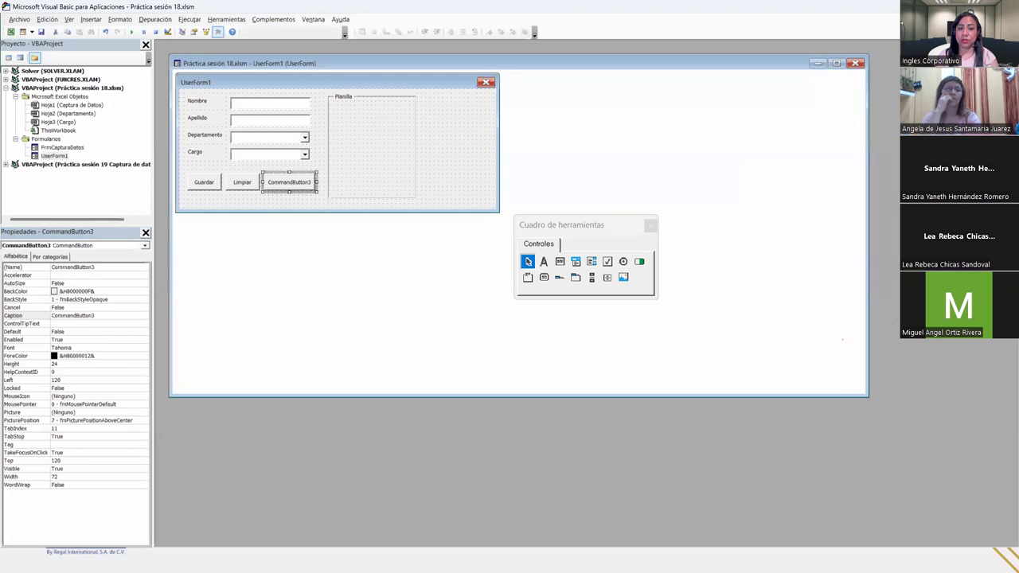
click(98, 315)
double_click(99, 315)
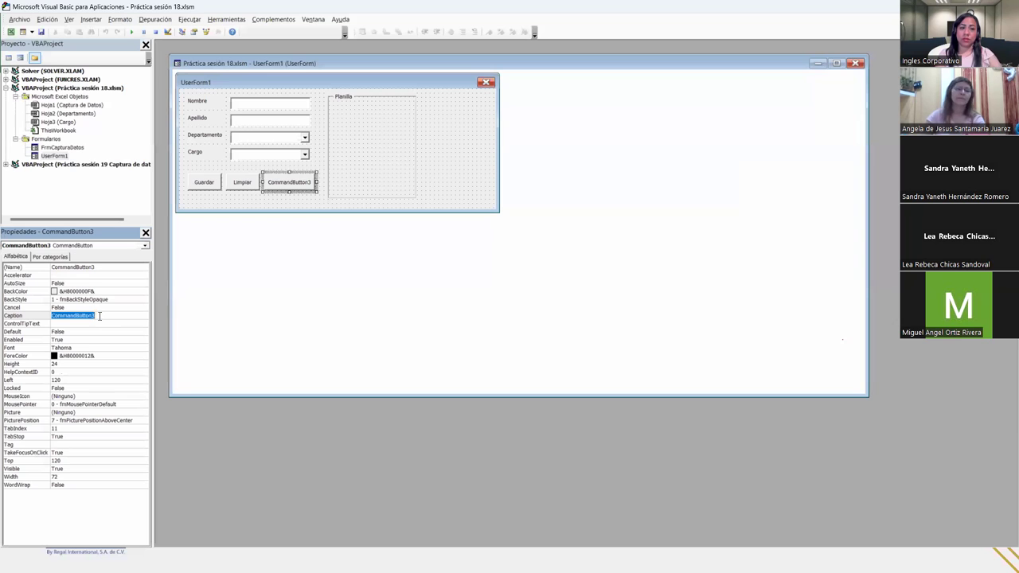
text(Den)
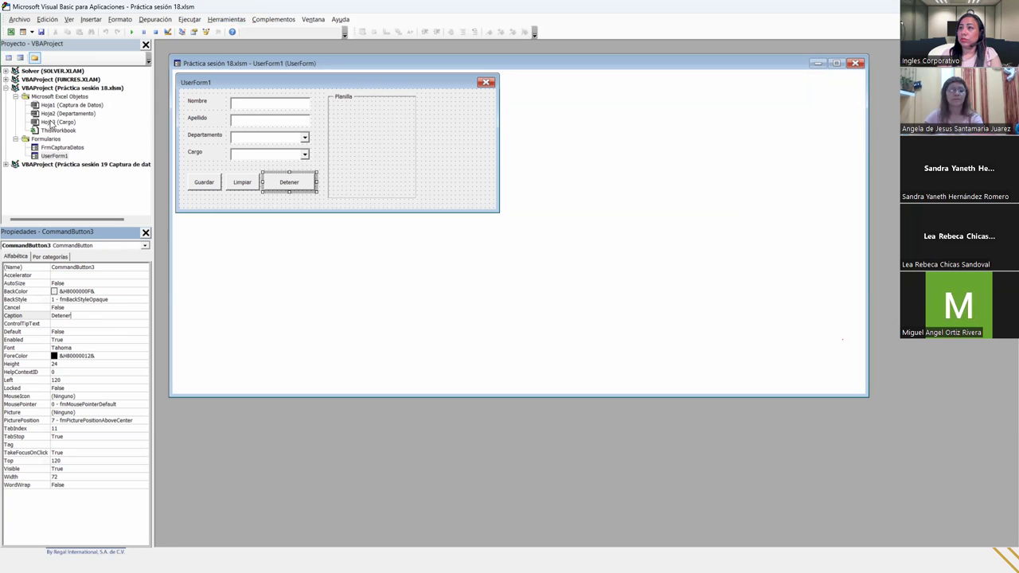
double_click(60, 148)
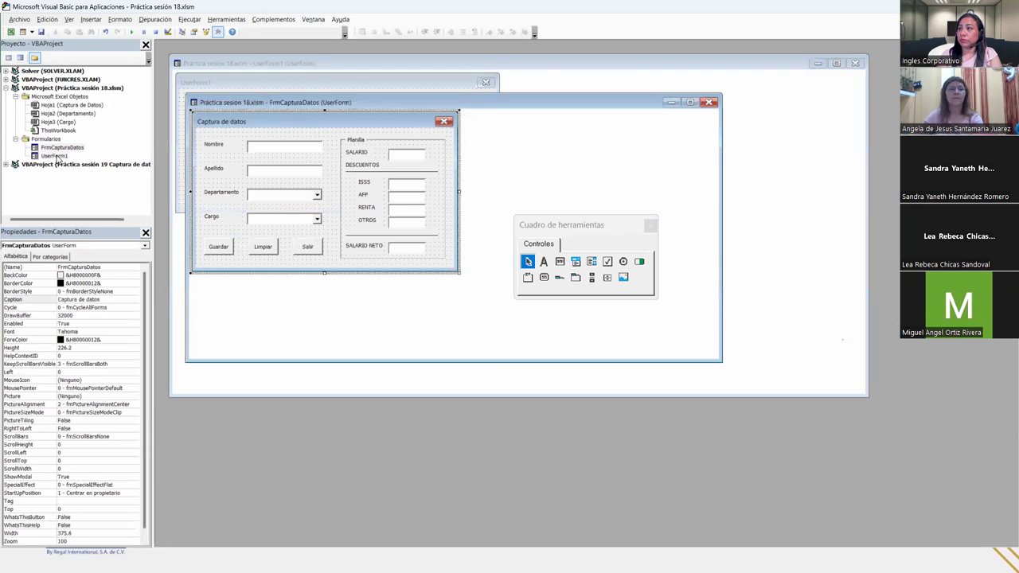
double_click(56, 156)
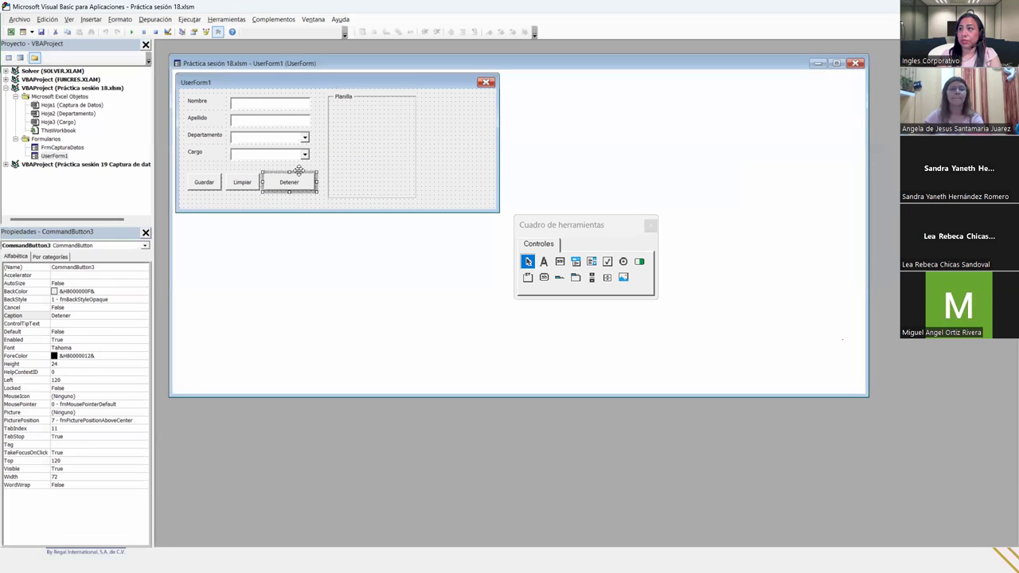
click(75, 315)
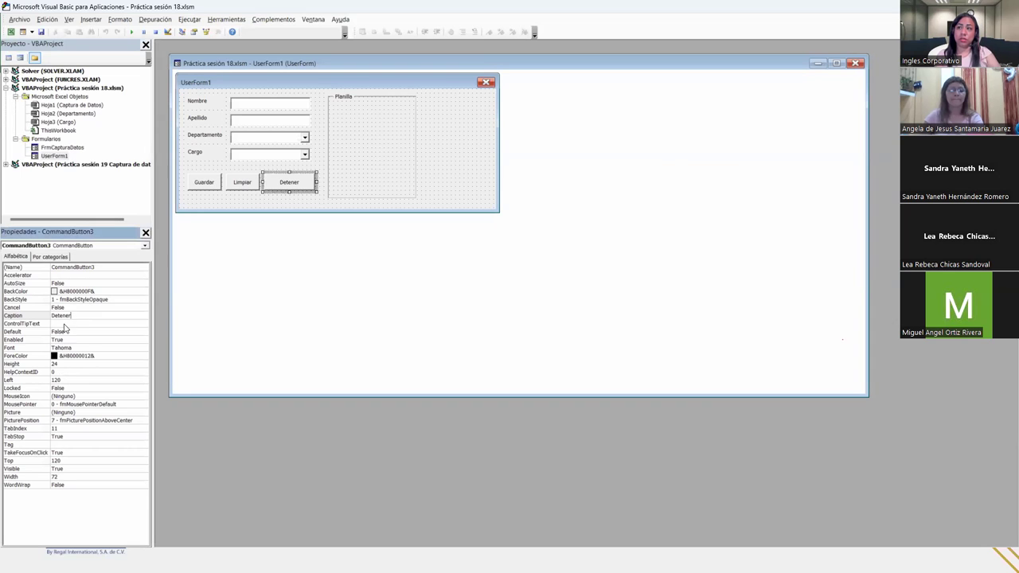
click(24, 314)
text(Salir)
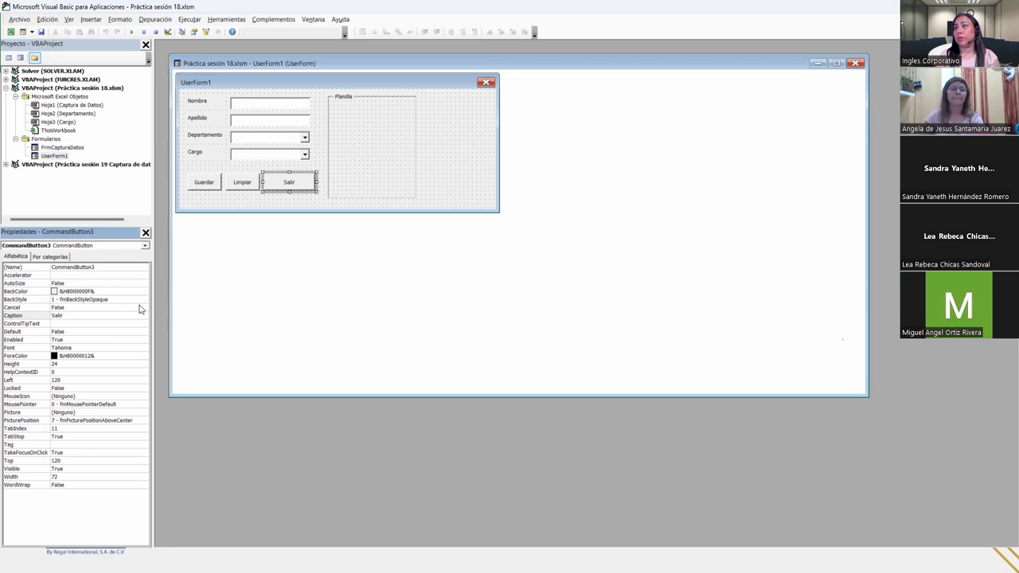
click(301, 181)
Size Guardar, Limpiar and Salir identically with Ambos, space them evenly, and reopen FrmCapturaDatos.
mouse_move(301, 181)
mouse_down()
mouse_move(307, 191)
mouse_move(195, 177)
mouse_up()
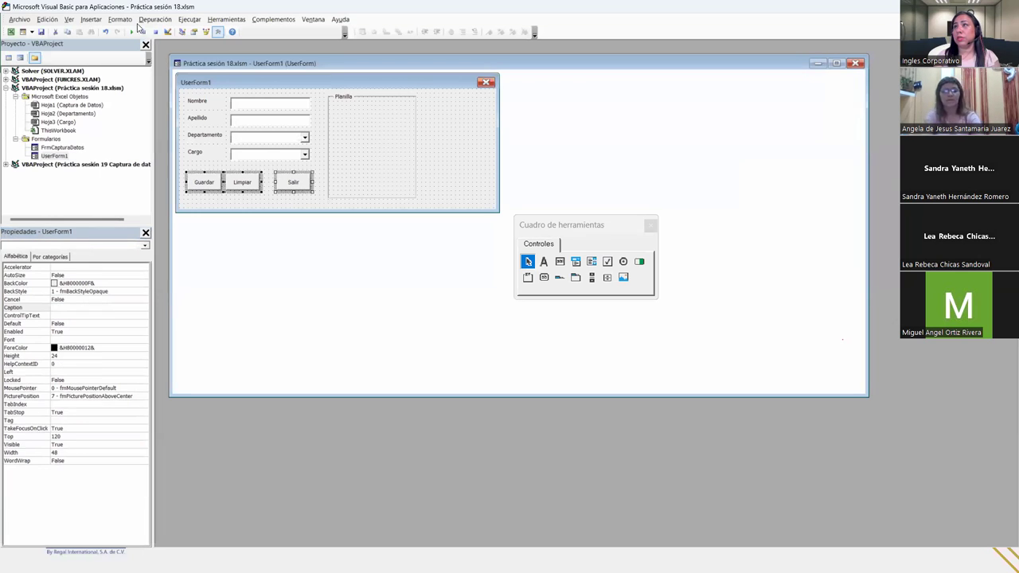
click(119, 19)
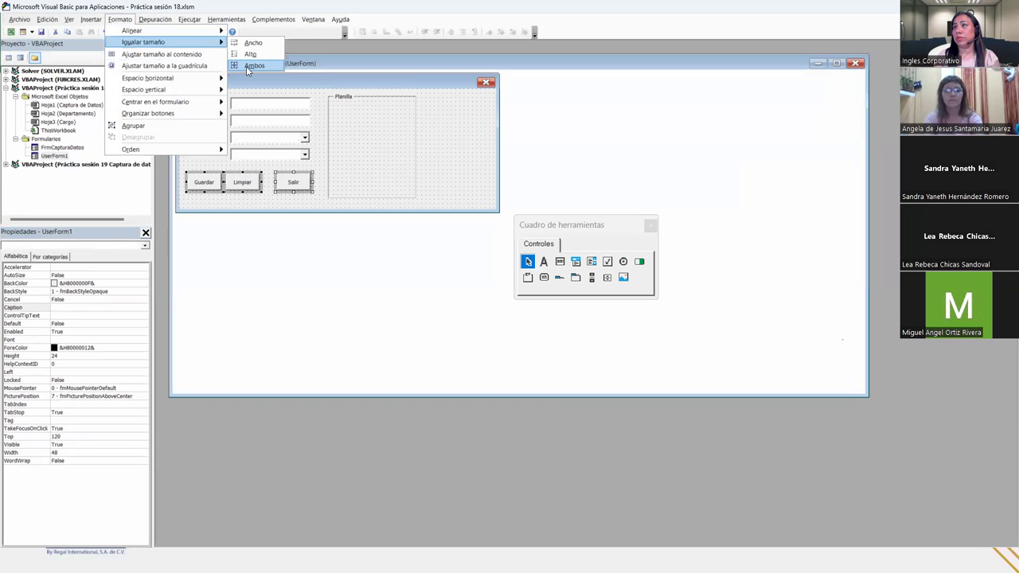
click(246, 64)
click(119, 19)
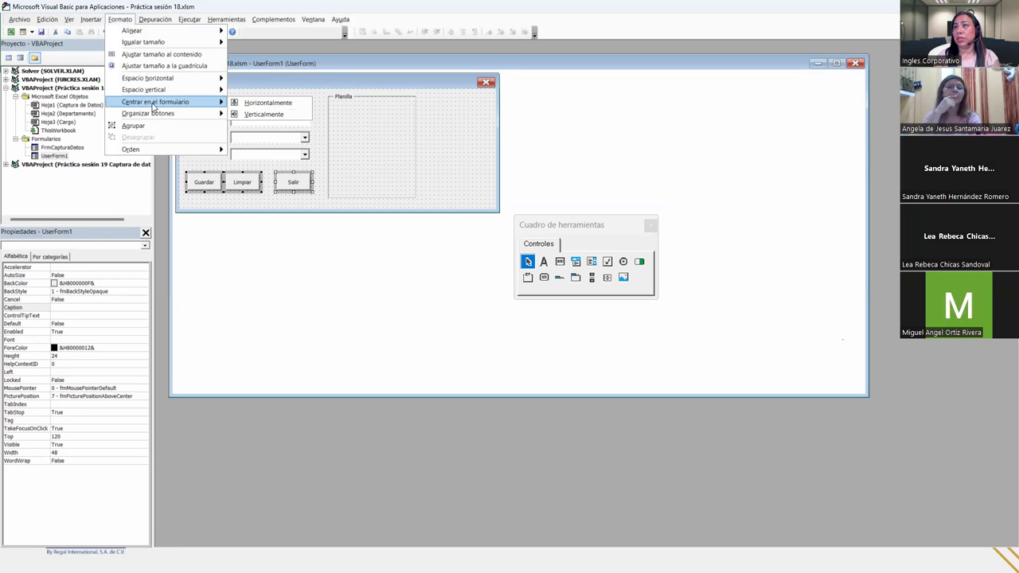
mouse_move(147, 78)
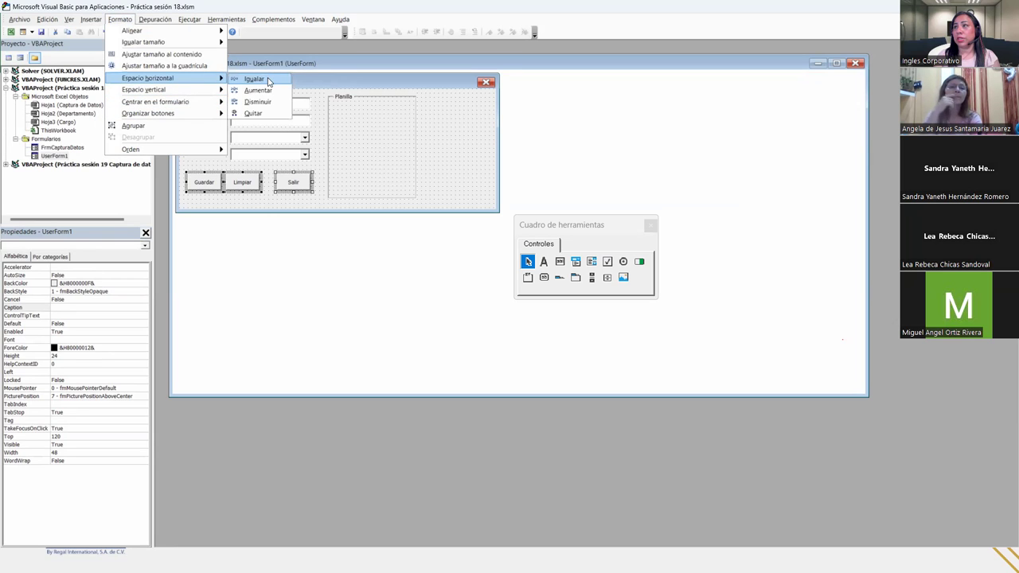
click(268, 78)
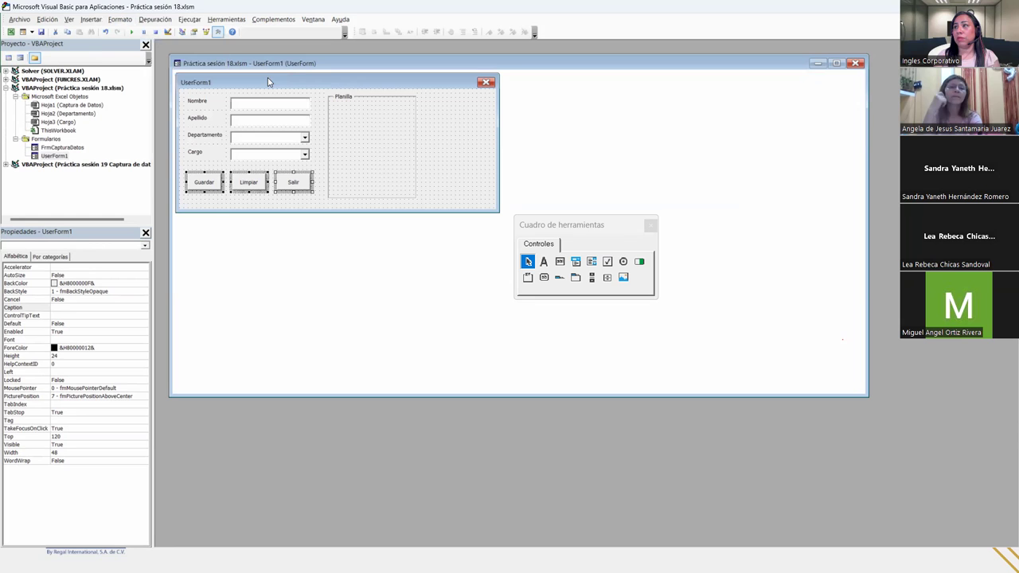
click(302, 209)
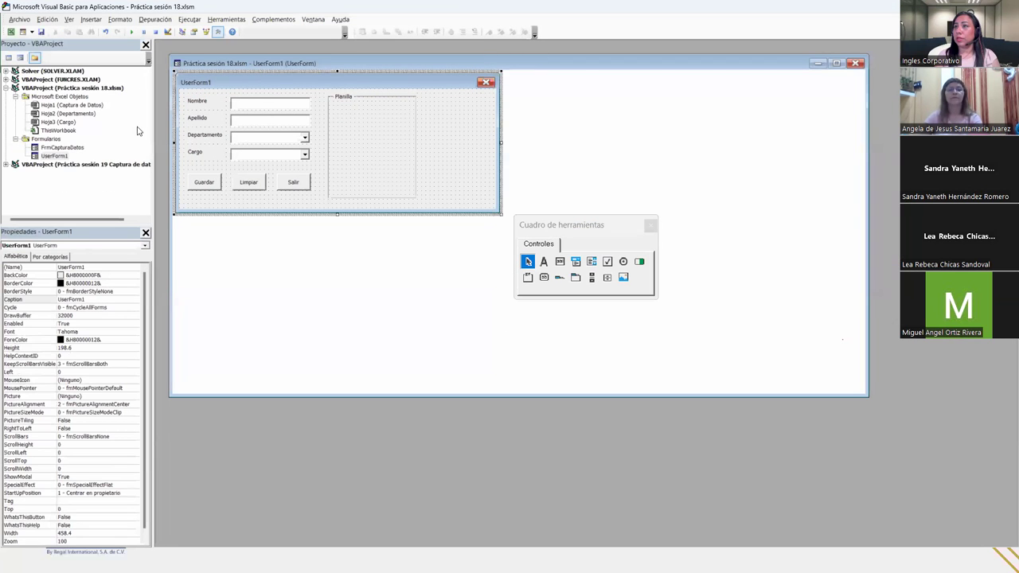
double_click(64, 148)
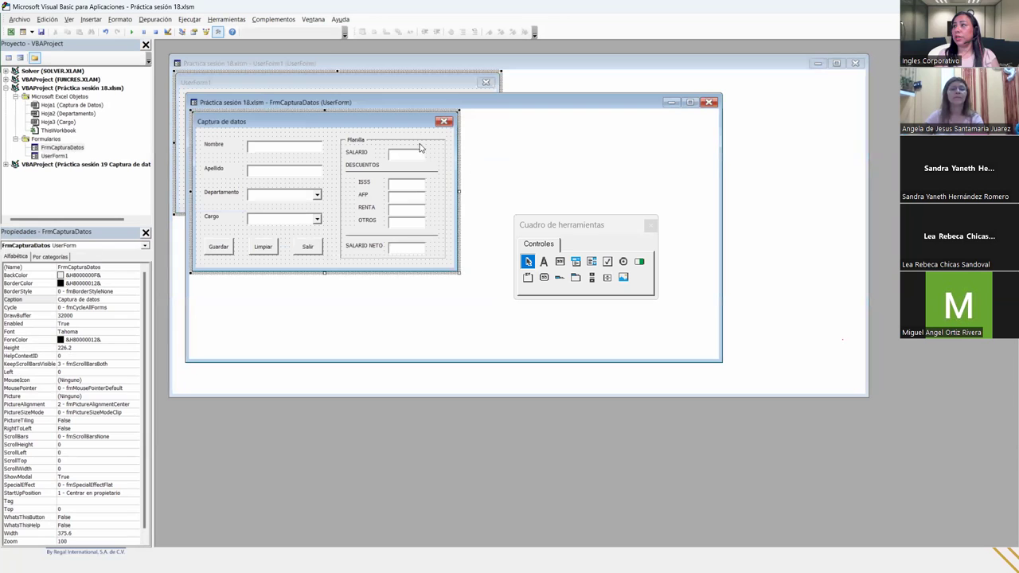
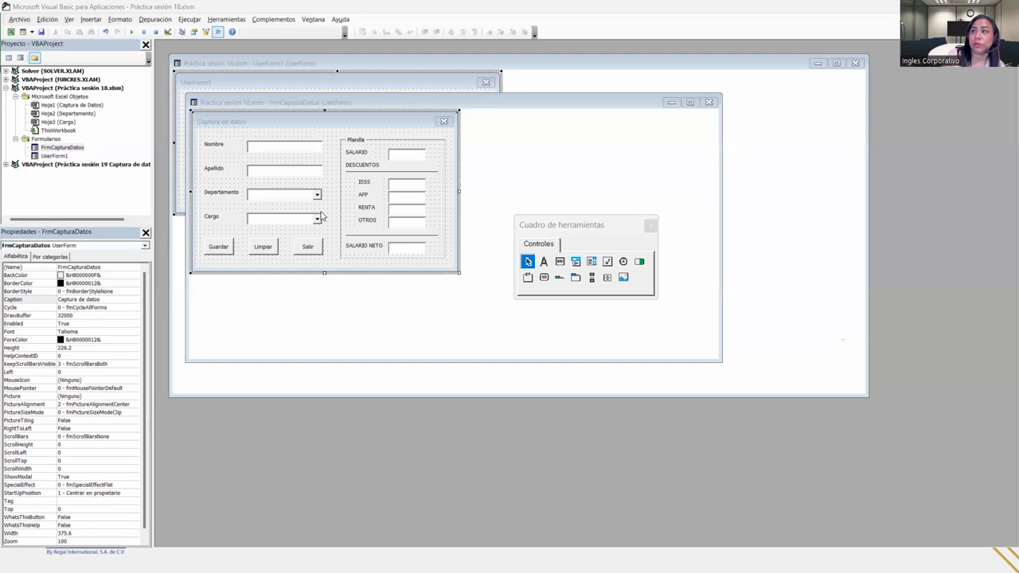
Select the Nombre text box and the Captura de datos form, and edit the form's Caption property.
click(293, 151)
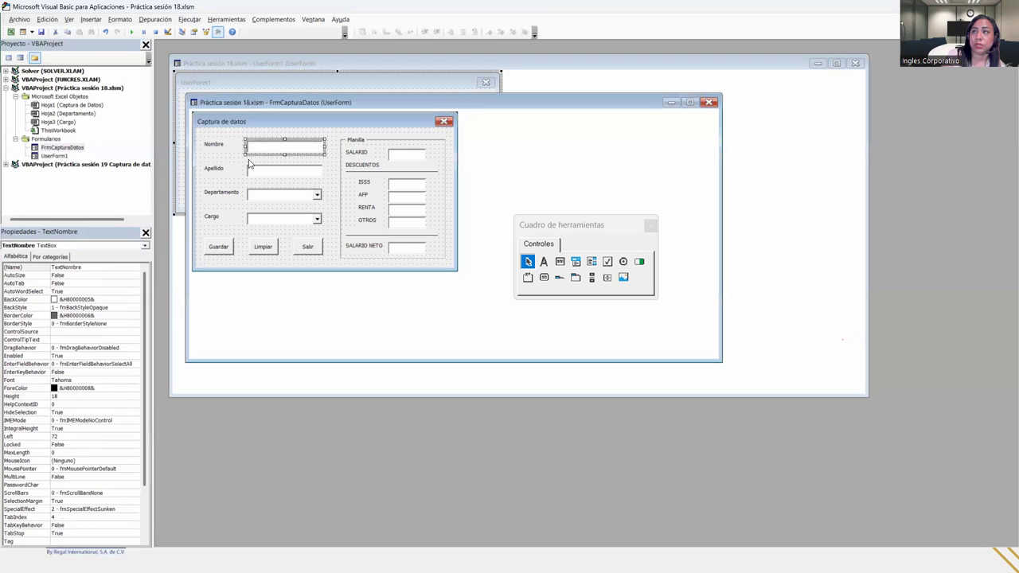
click(255, 119)
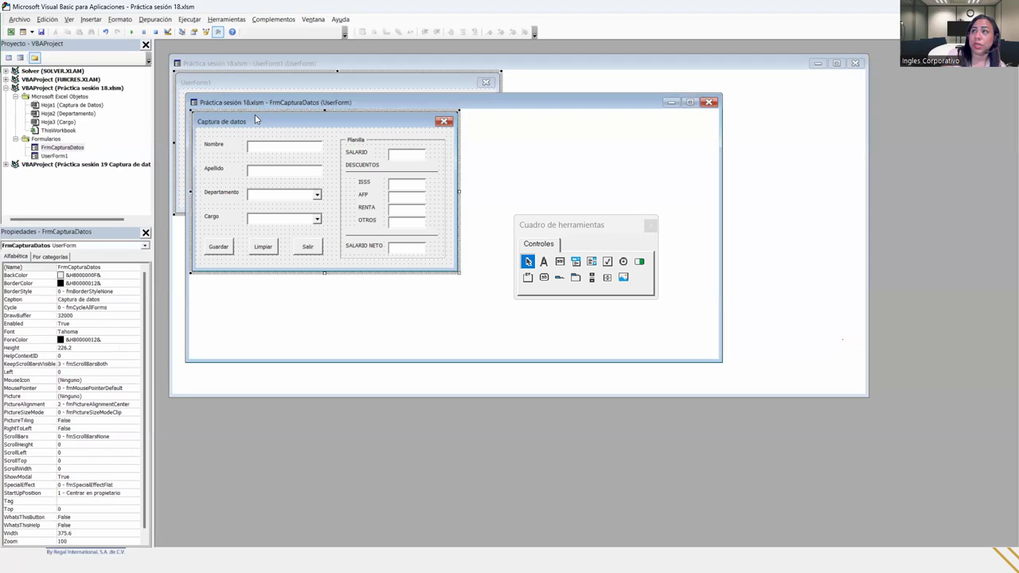
click(116, 299)
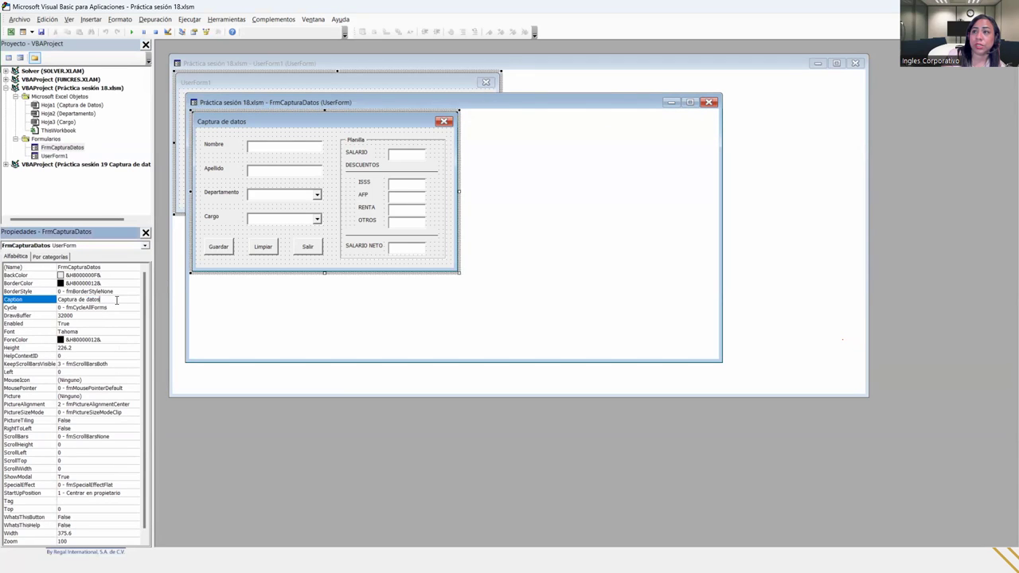
click(213, 133)
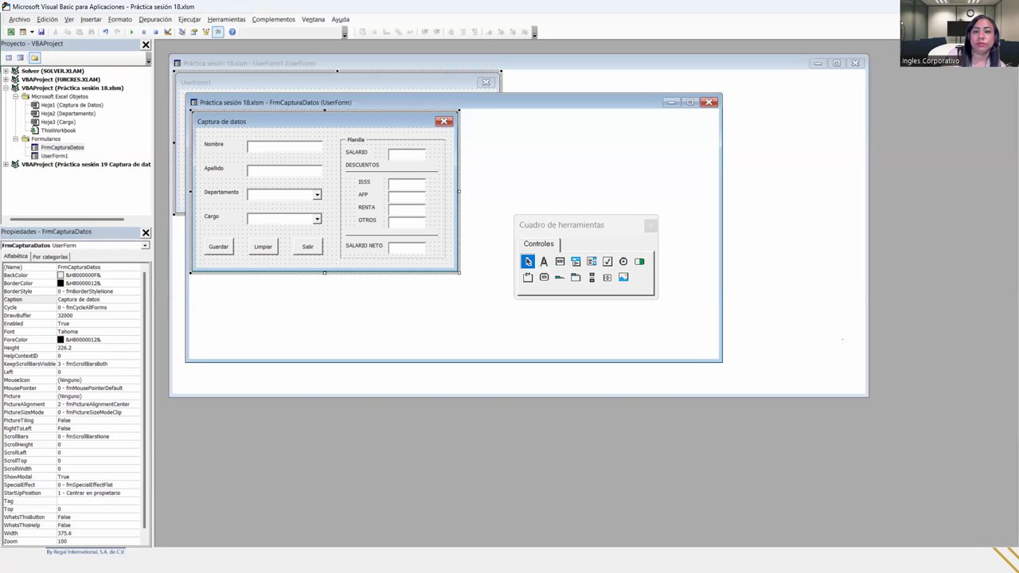
key(alt+F11)
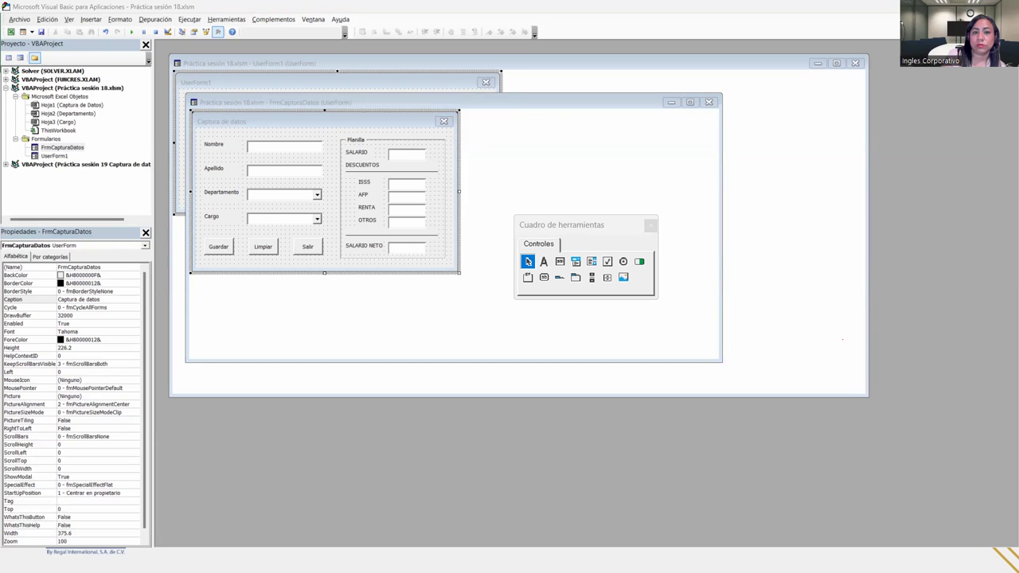
click(223, 125)
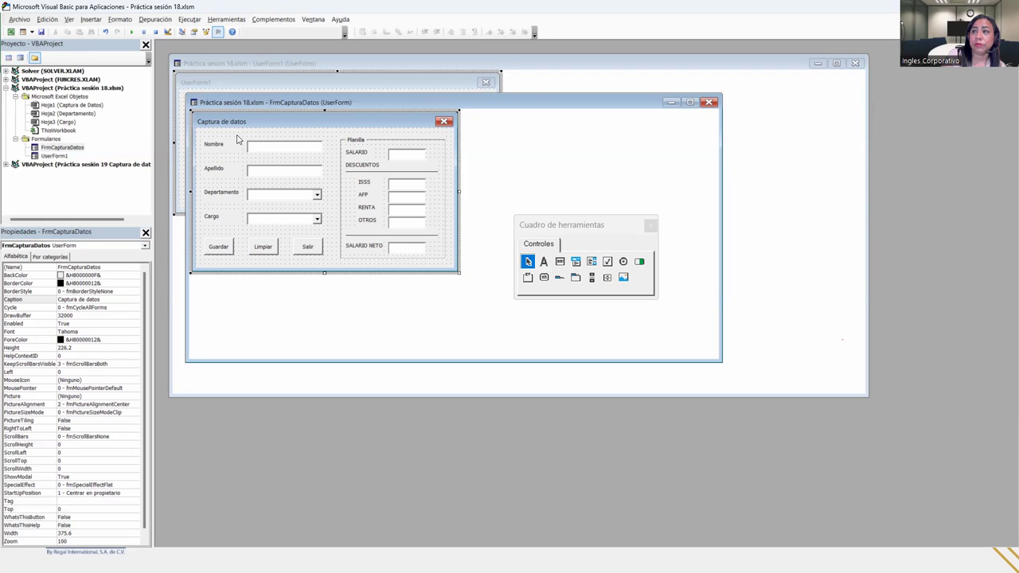
click(108, 300)
click(101, 300)
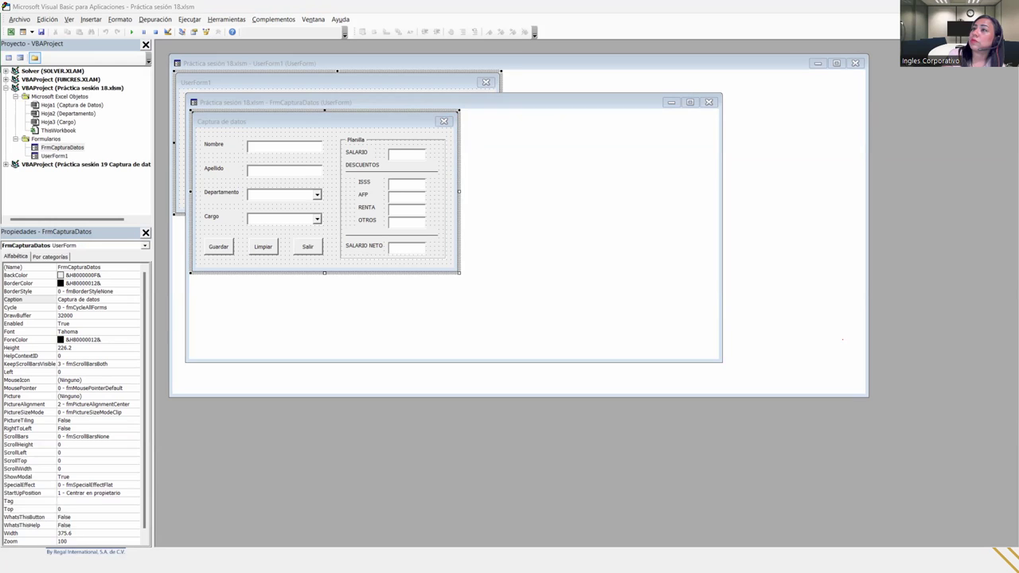
Open the older UserForm1 design, peek into the other VBAProject, and return to Excel.
click(67, 157)
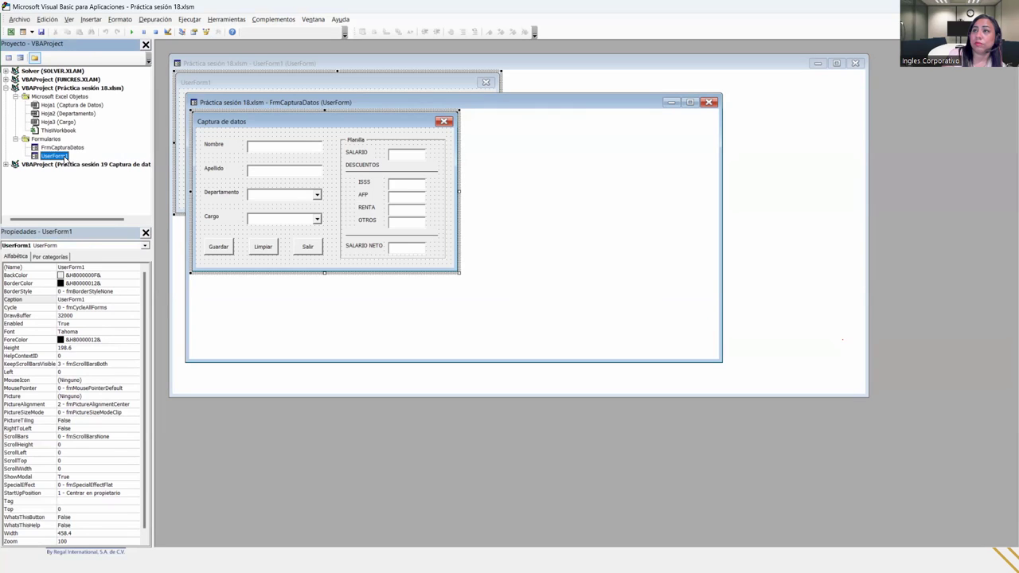
click(225, 63)
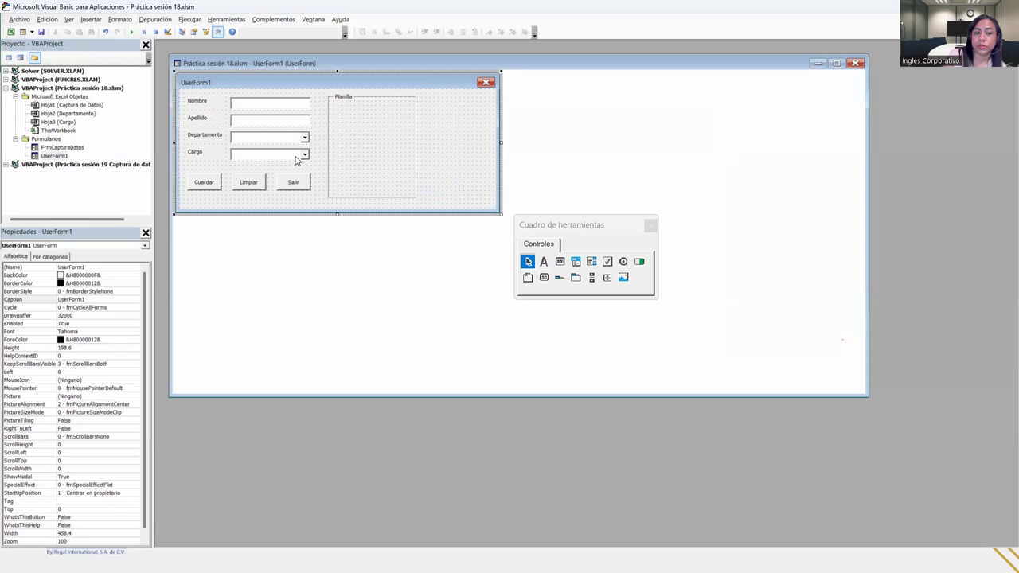
click(56, 158)
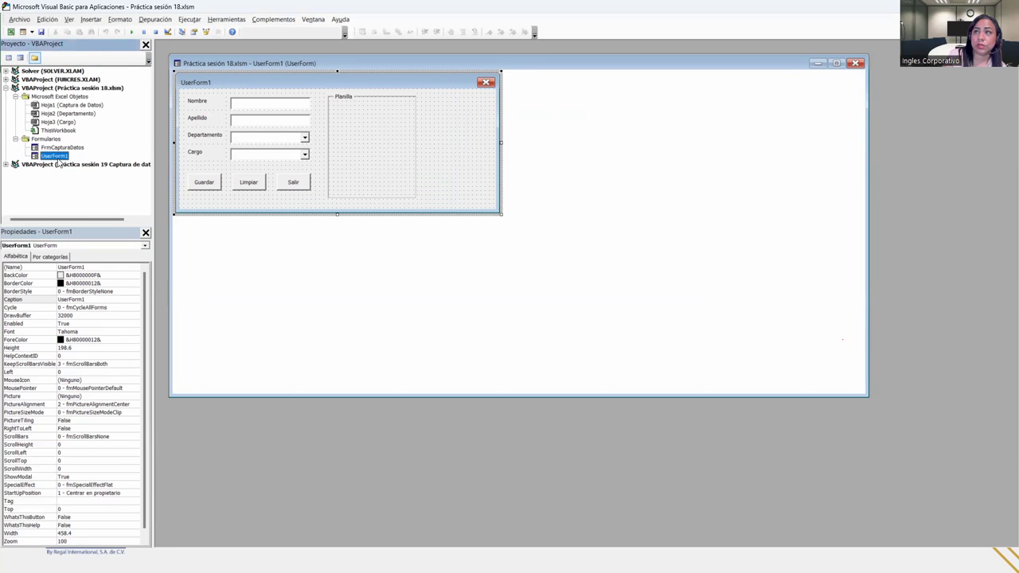
click(6, 165)
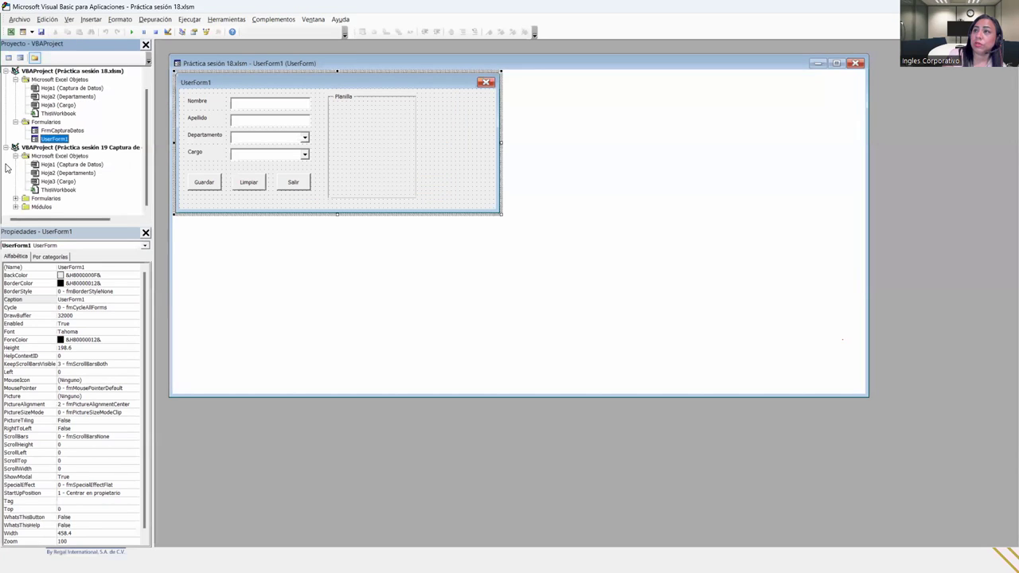
click(5, 148)
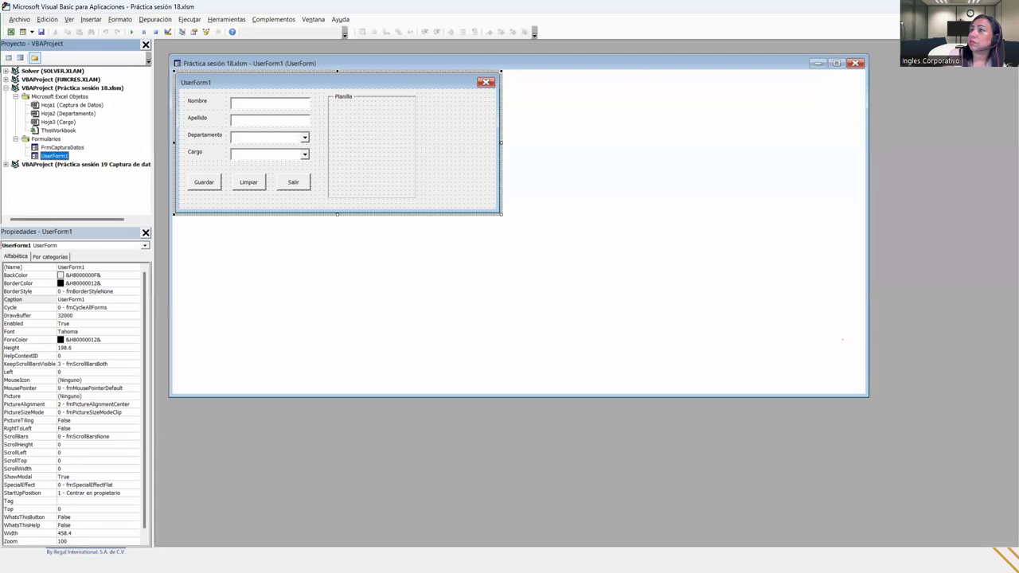
key(alt+F11)
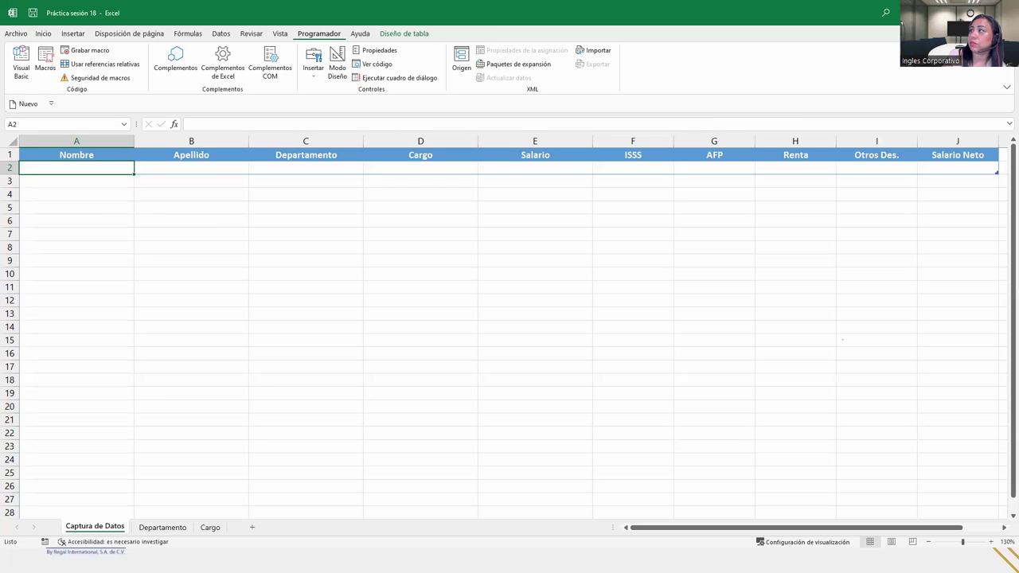
Glance at the finished-form reference slide, then reopen the Visual Basic editor from Excel.
key(alt+Tab)
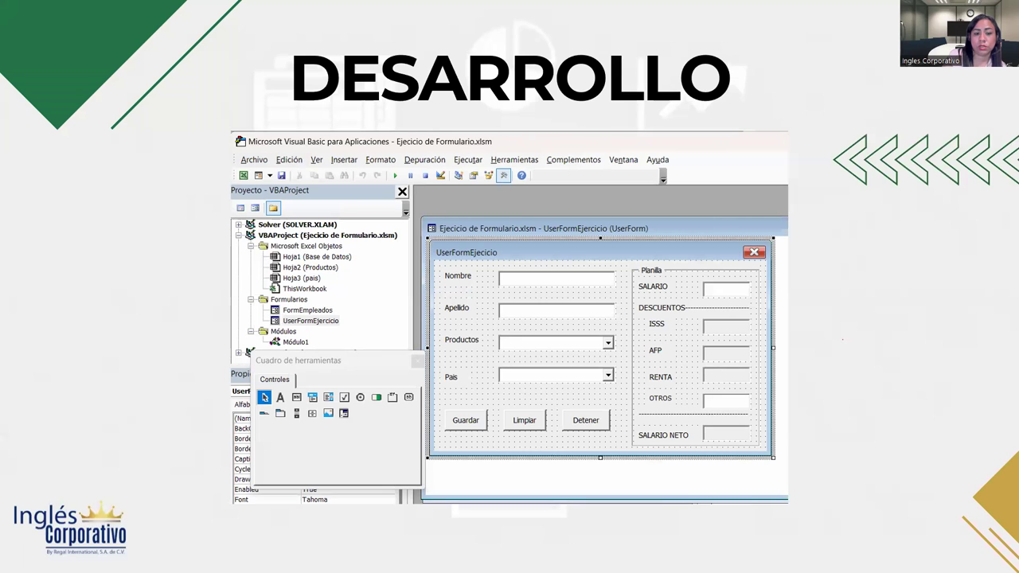
key(alt+Tab)
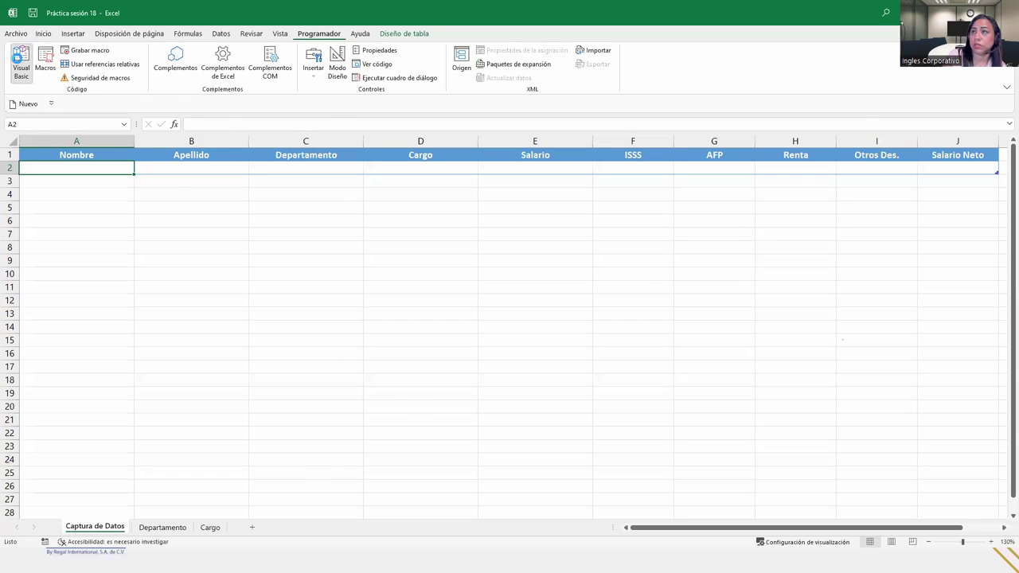
click(17, 58)
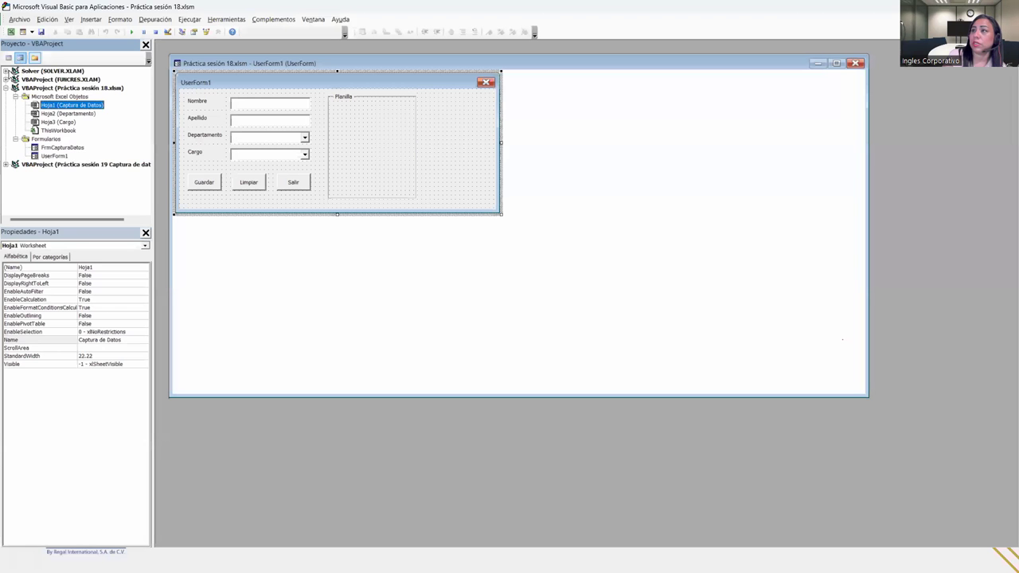
Remove UserForm1 from the project, declining to export it first.
right_click(55, 156)
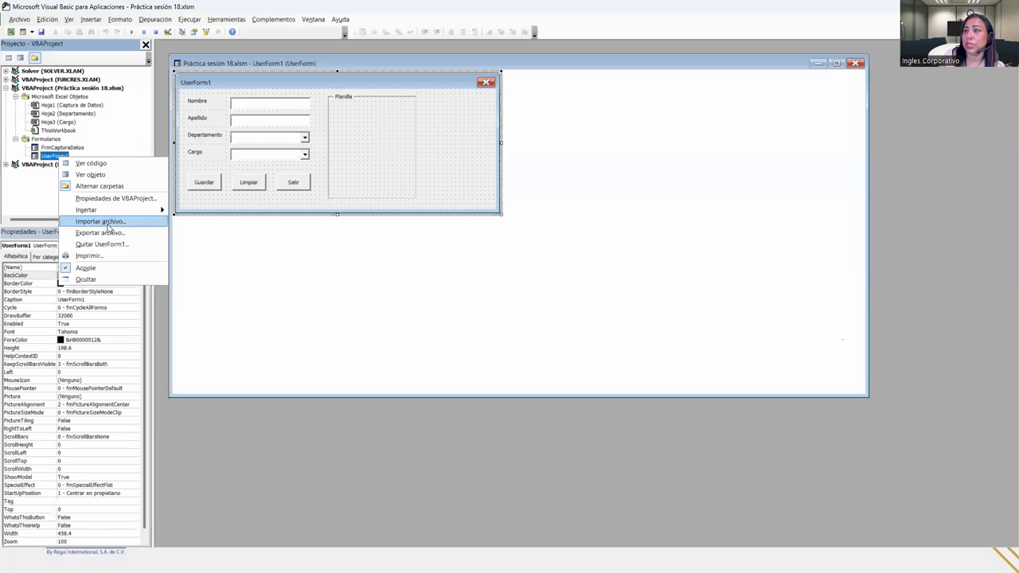
click(113, 246)
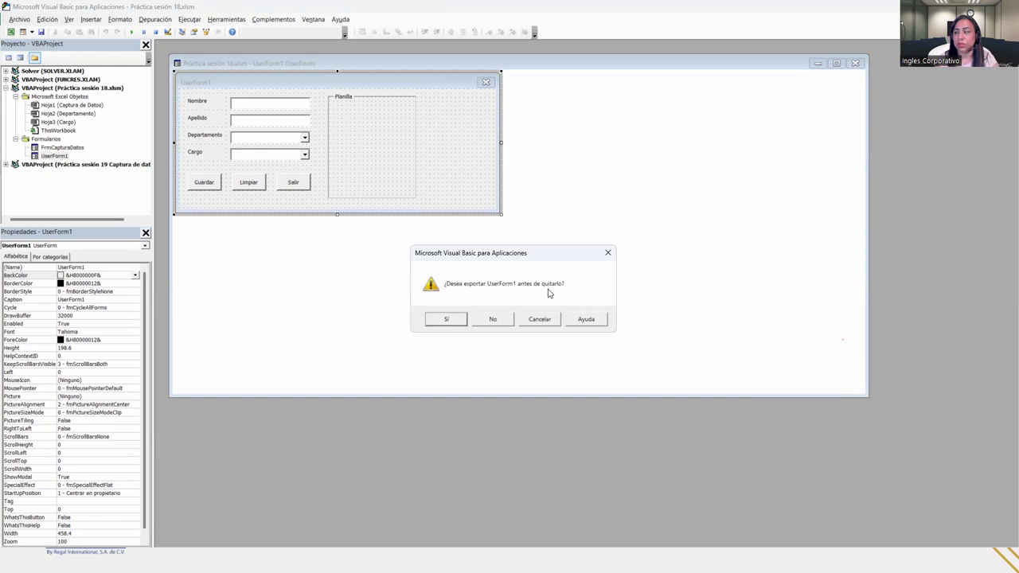
click(493, 319)
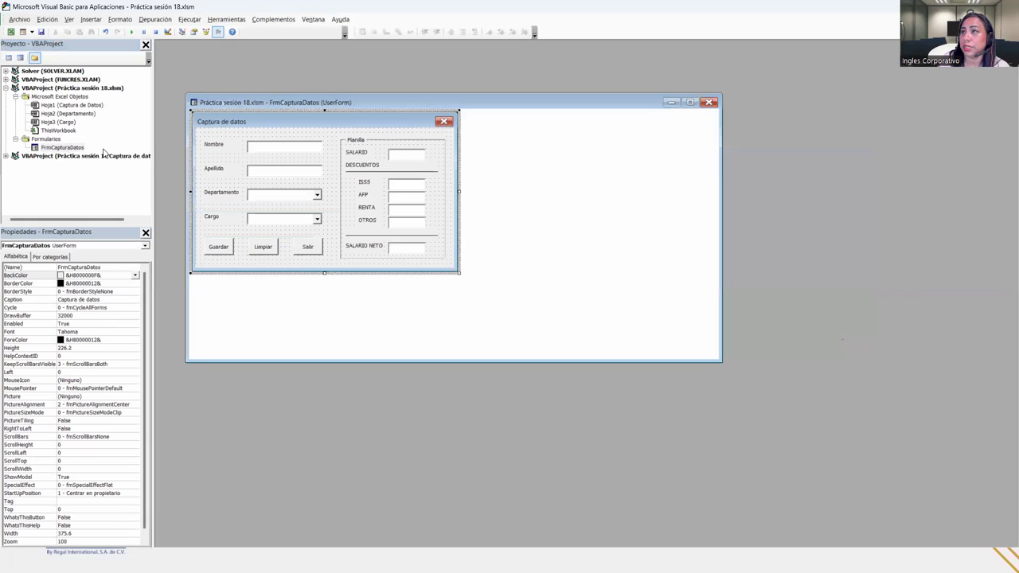
click(69, 150)
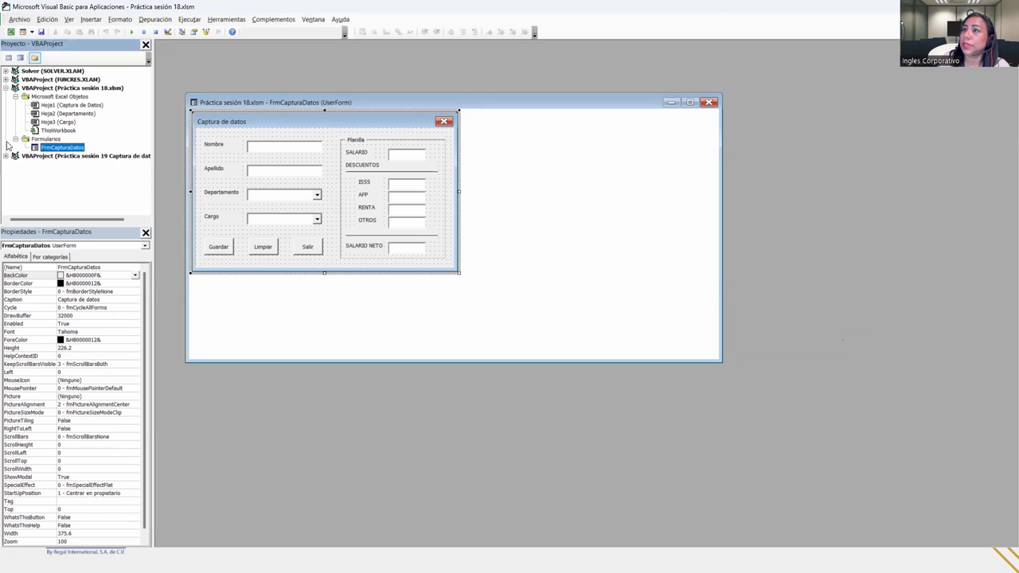
click(102, 90)
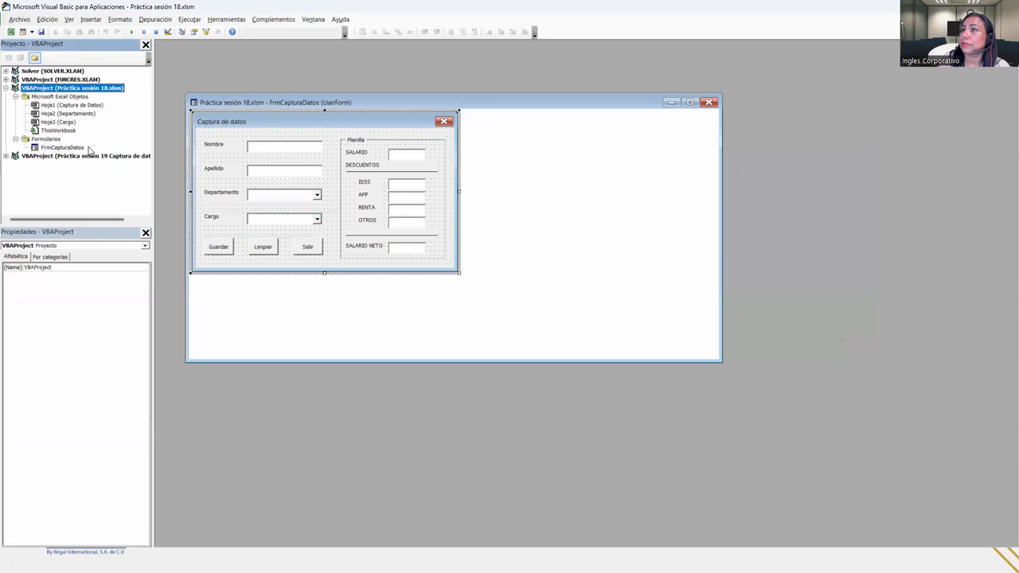
click(54, 148)
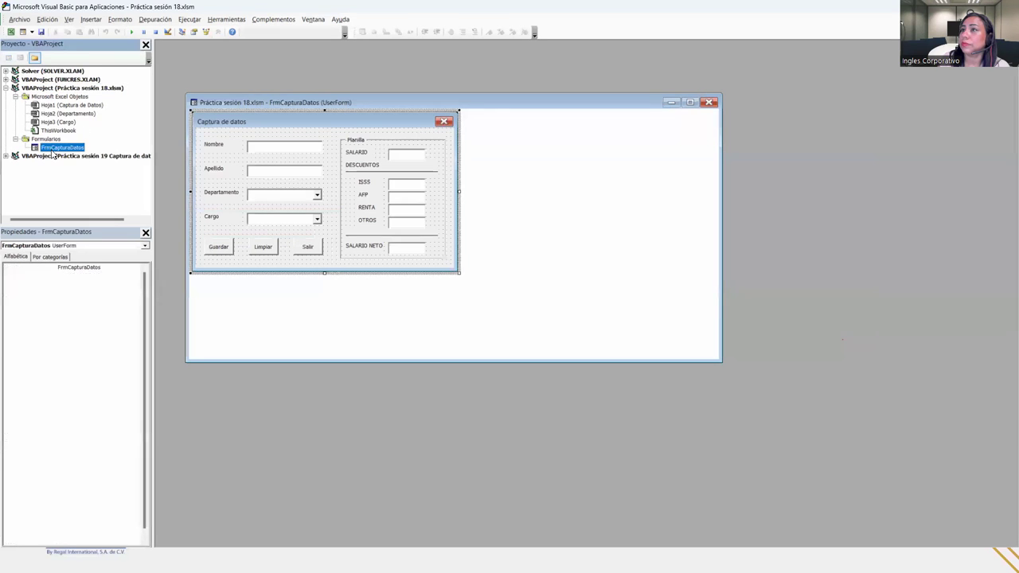
click(259, 102)
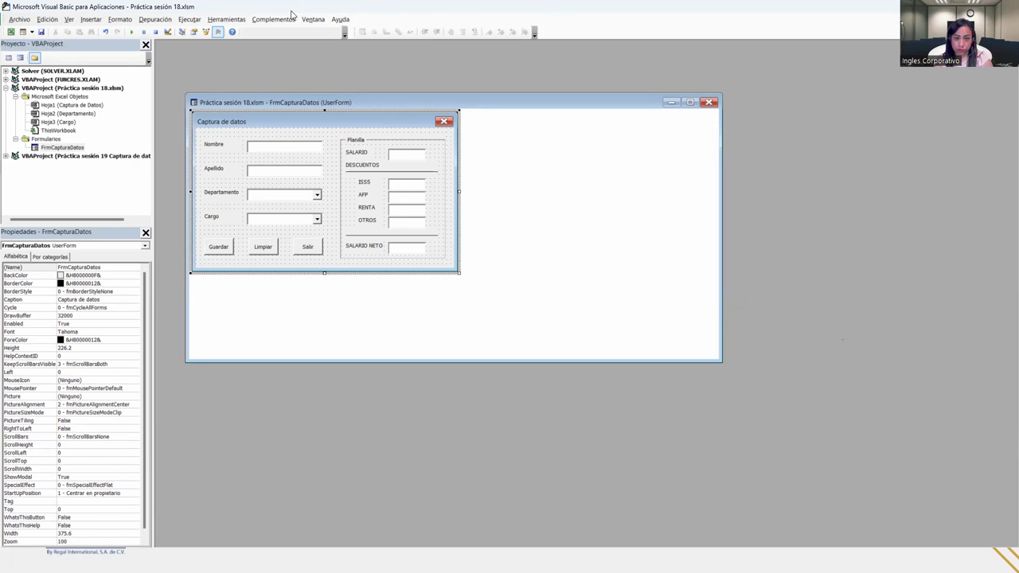
key(F5)
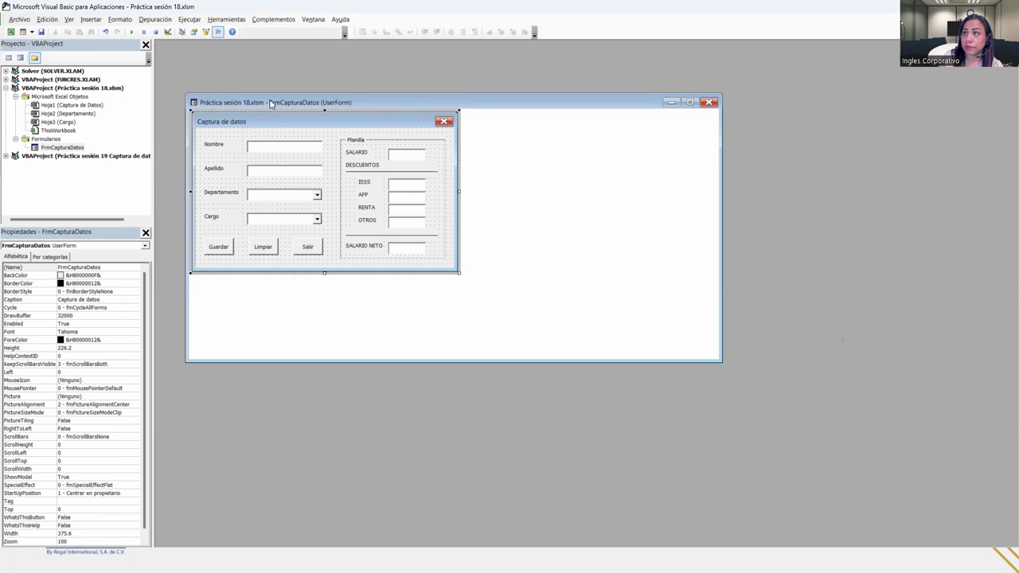
drag(239, 107, 207, 106)
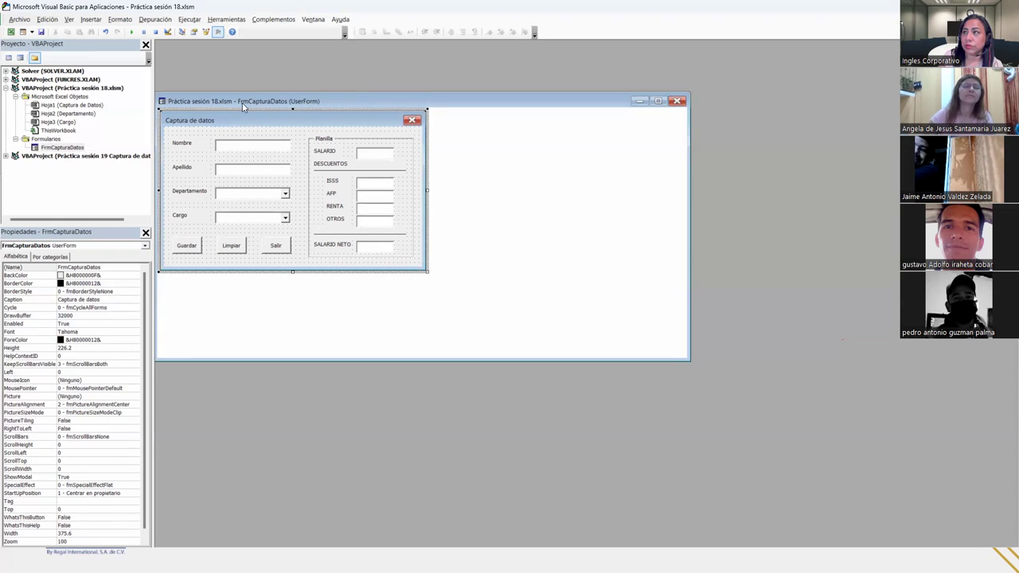
Select the Nombre text box to show TextNombre's properties.
click(257, 147)
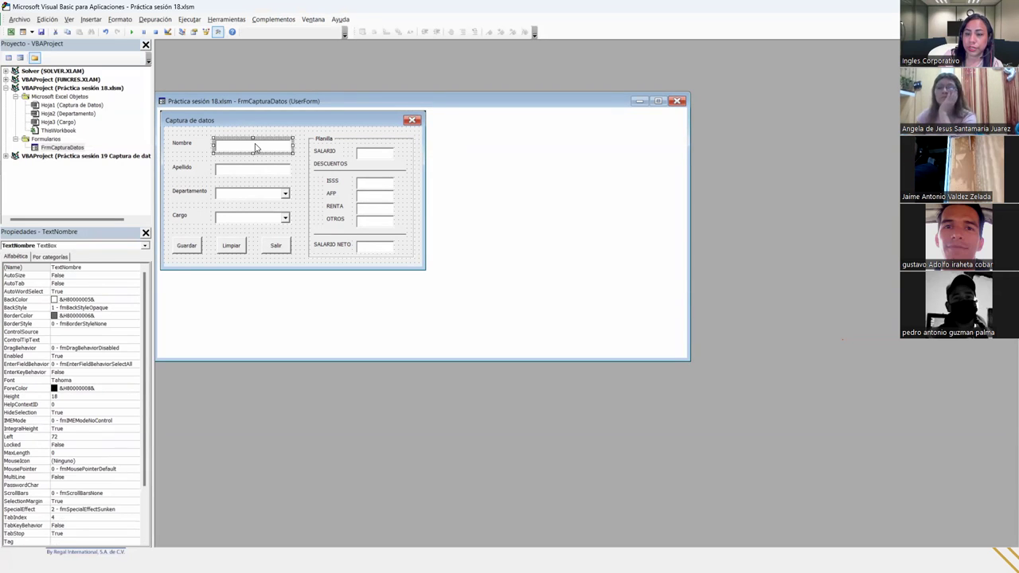
click(93, 265)
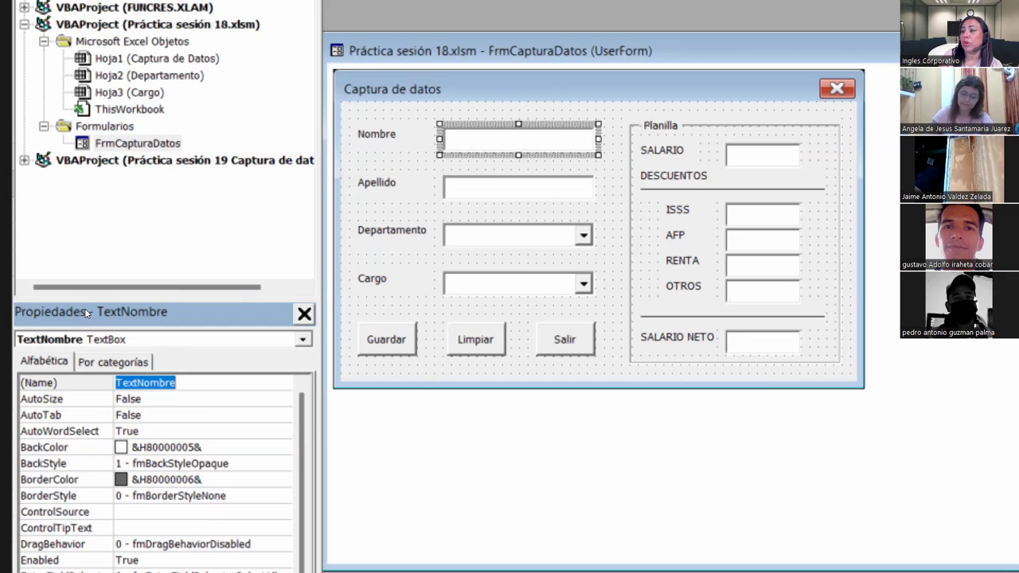
scroll(76, 324, down, 3)
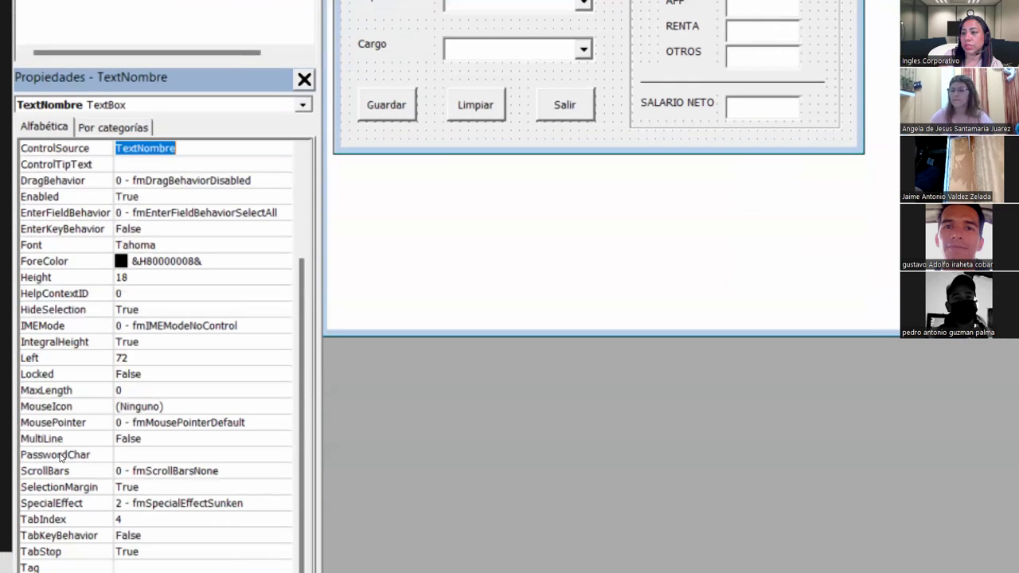
click(43, 519)
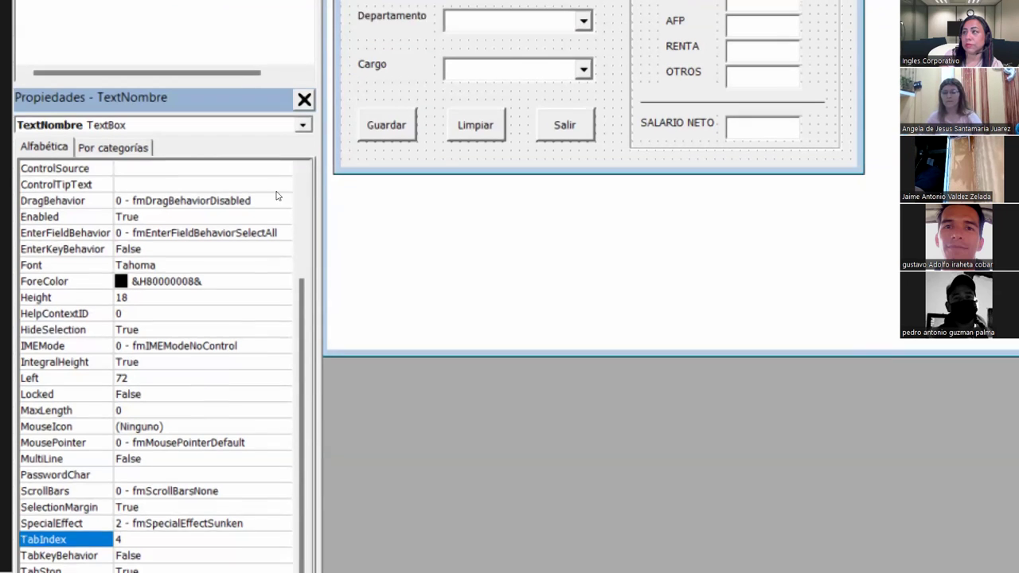
key(Tab)
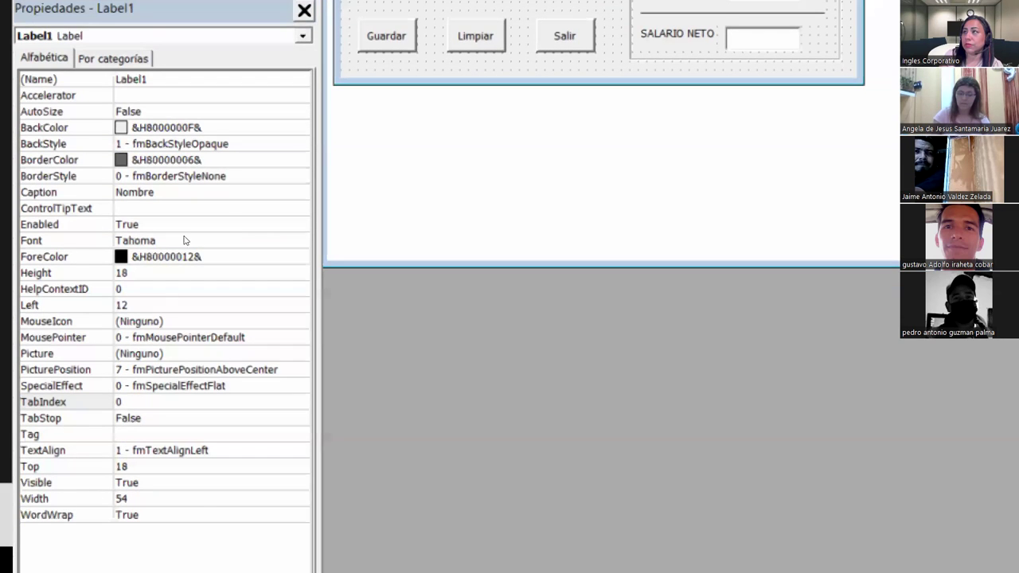
key(Tab)
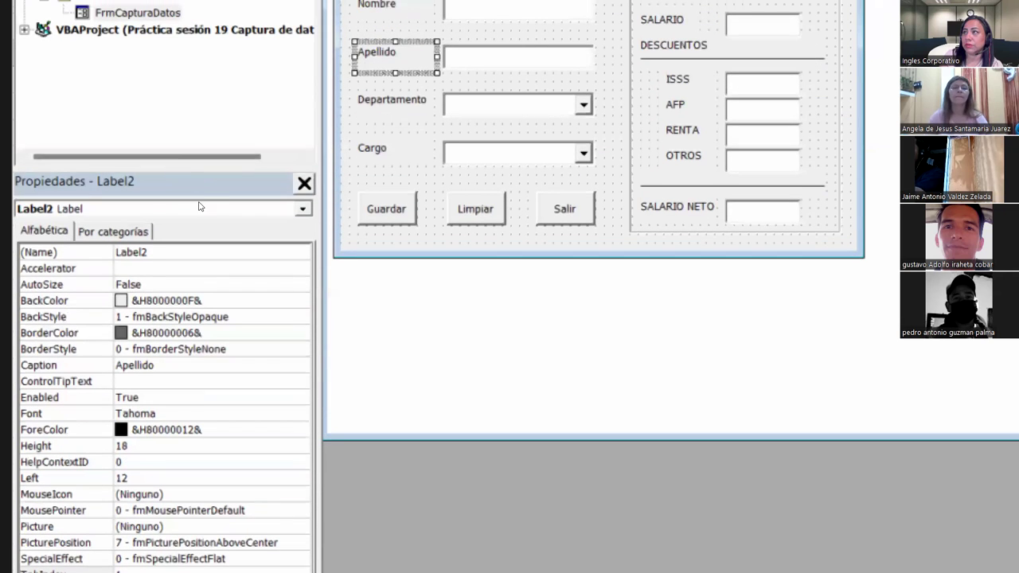
key(Tab)
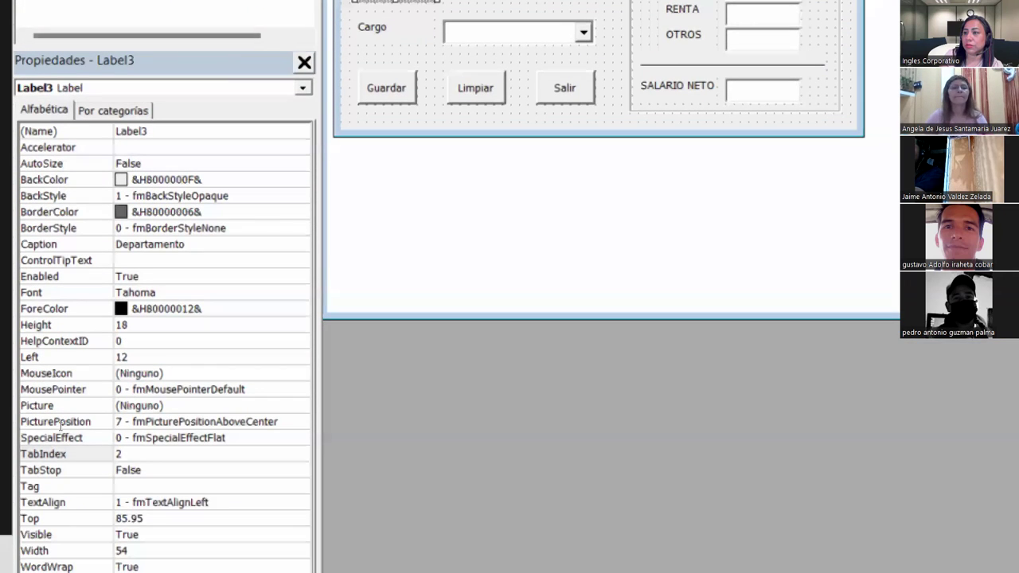
key(Tab)
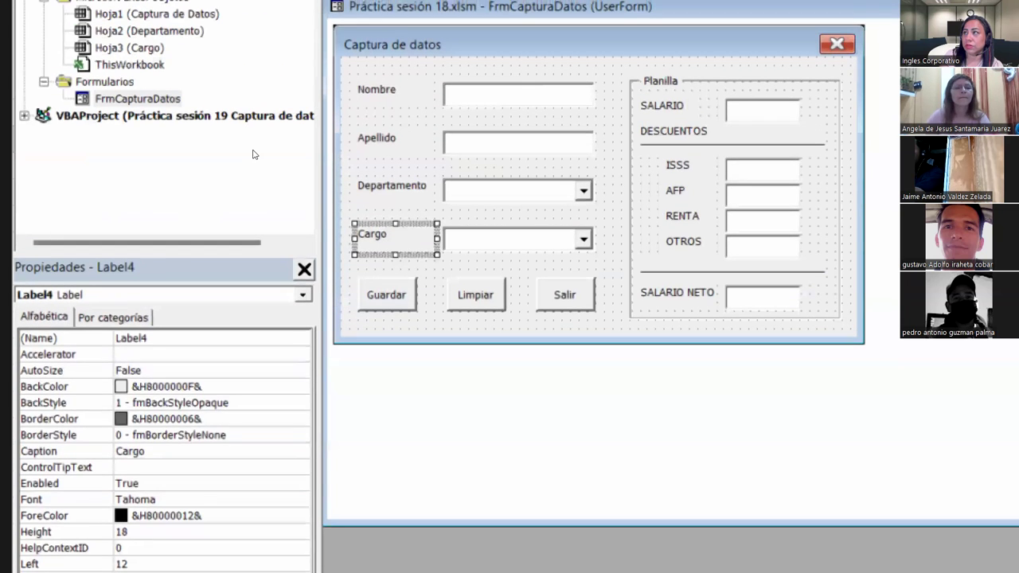
key(Tab)
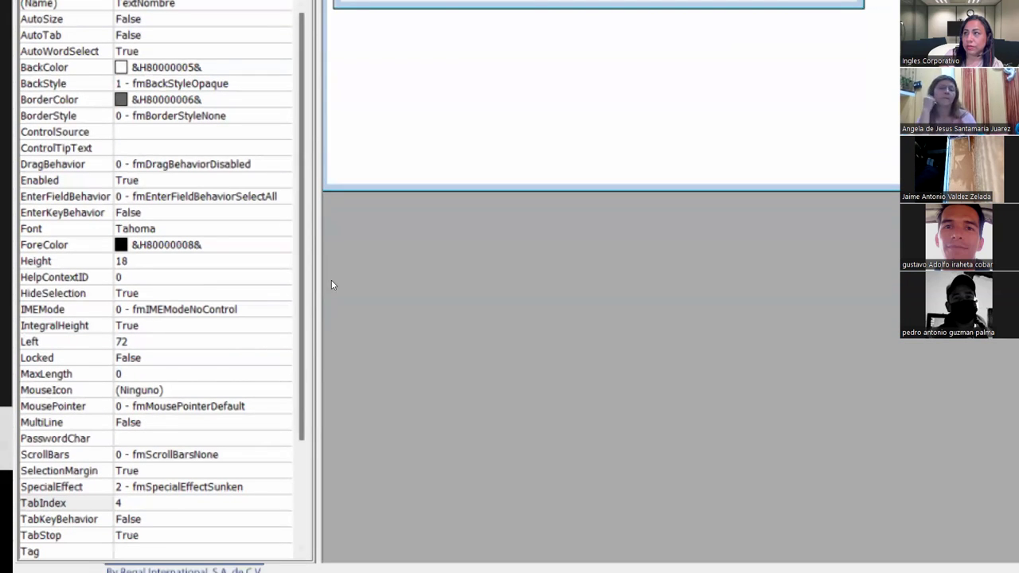
key(Tab)
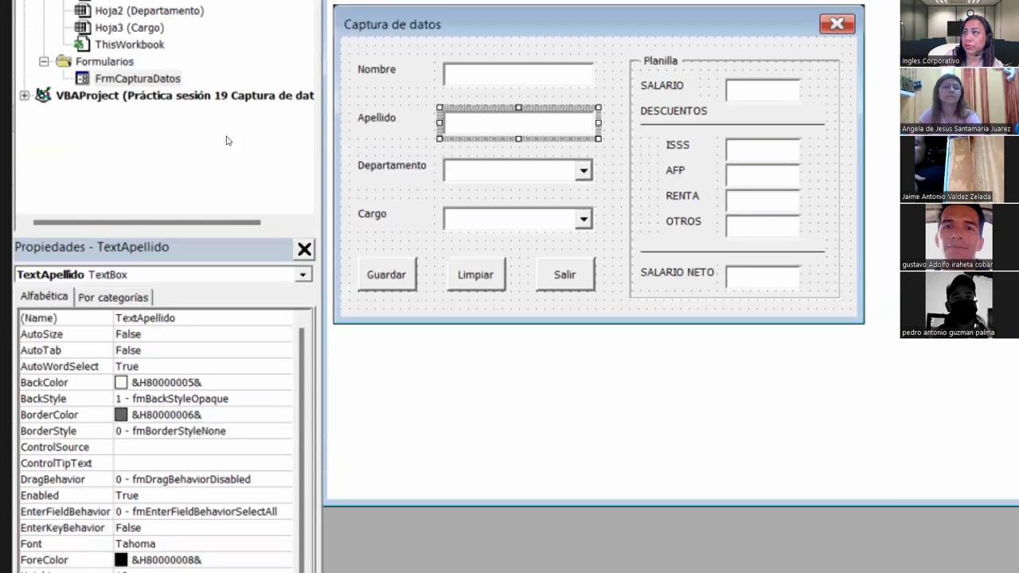
key(shift+Tab)
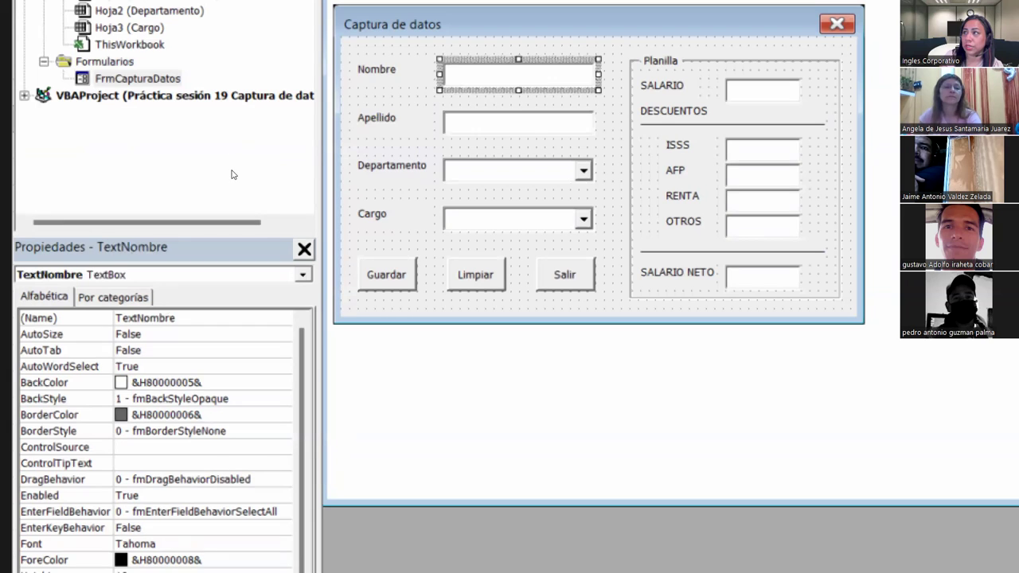
key(Tab)
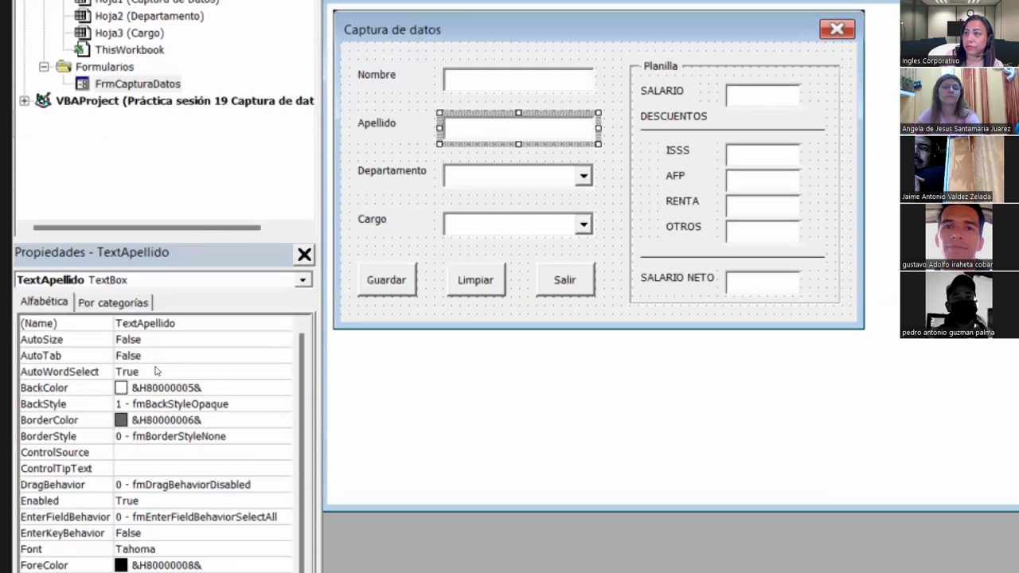
key(Tab)
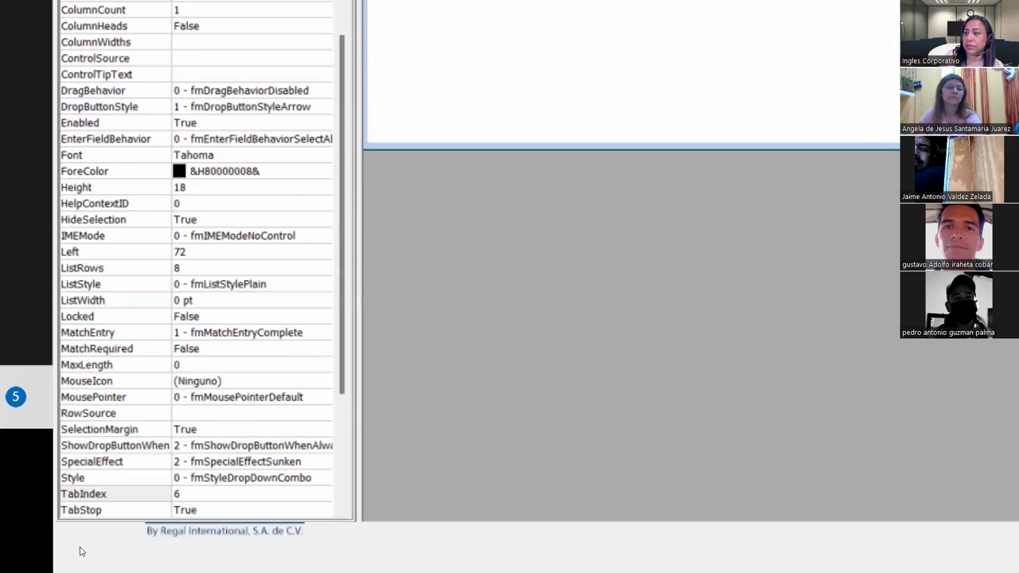
key(Tab)
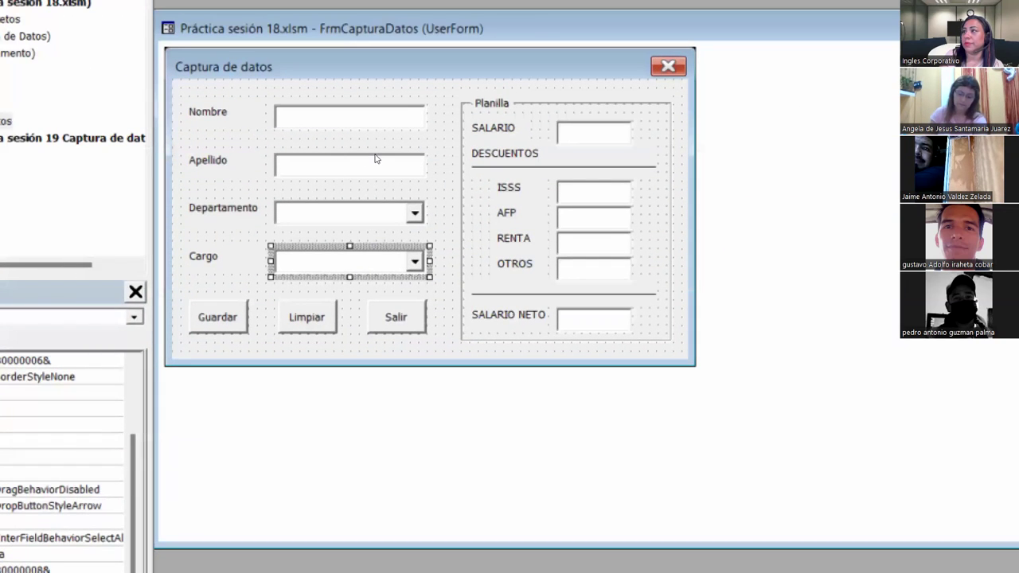
key(Tab)
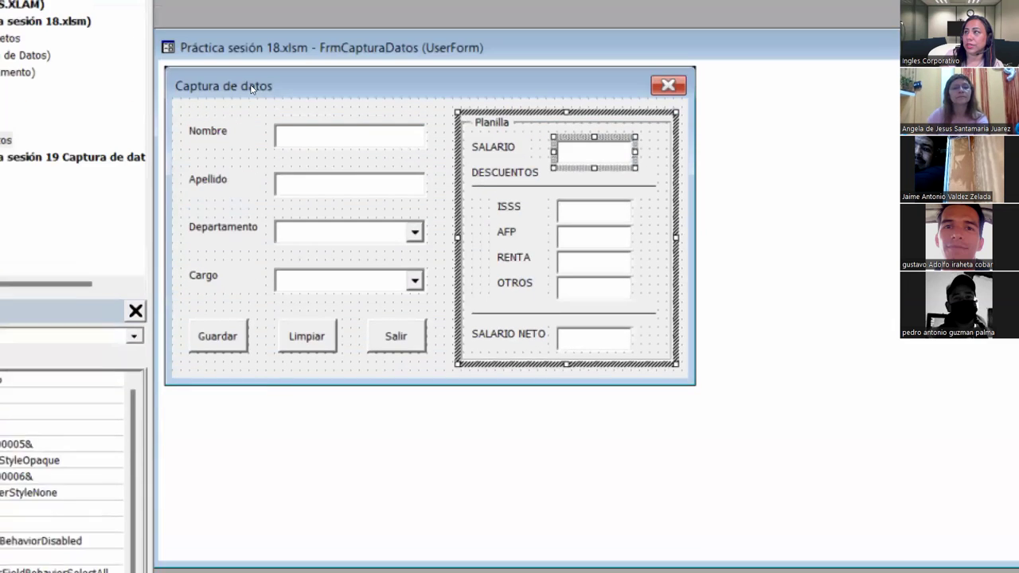
key(Escape)
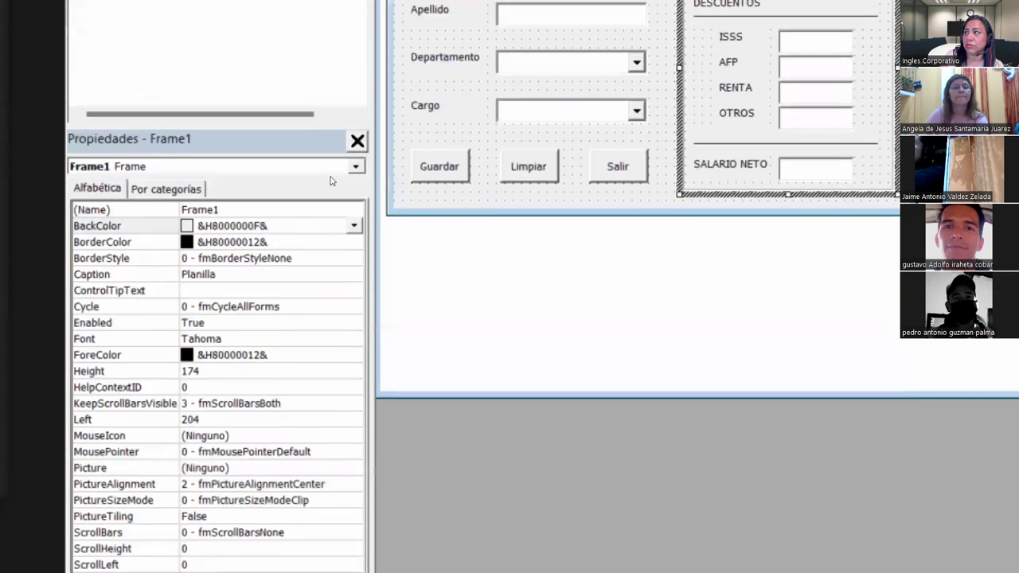
key(Tab)
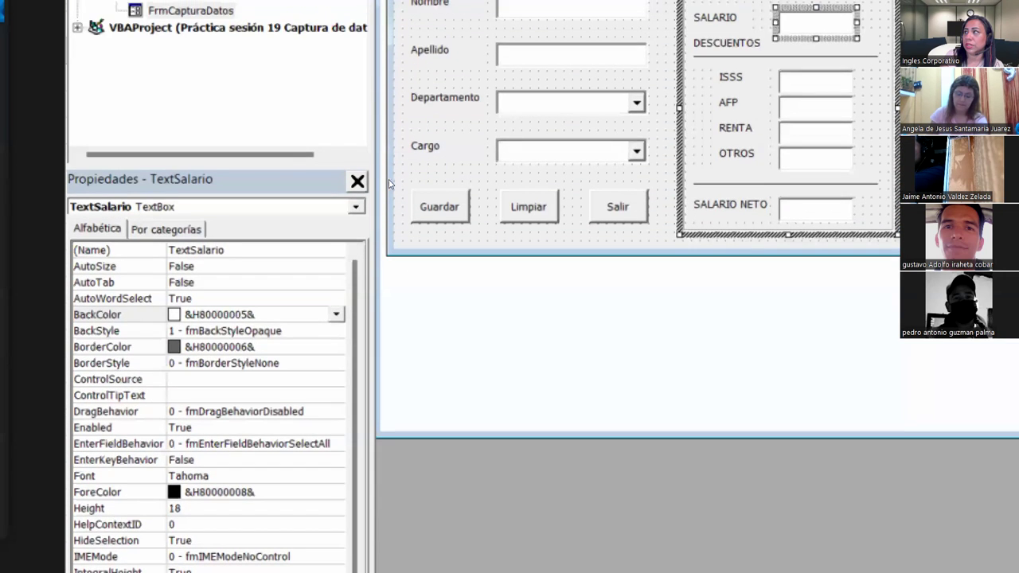
key(Tab)
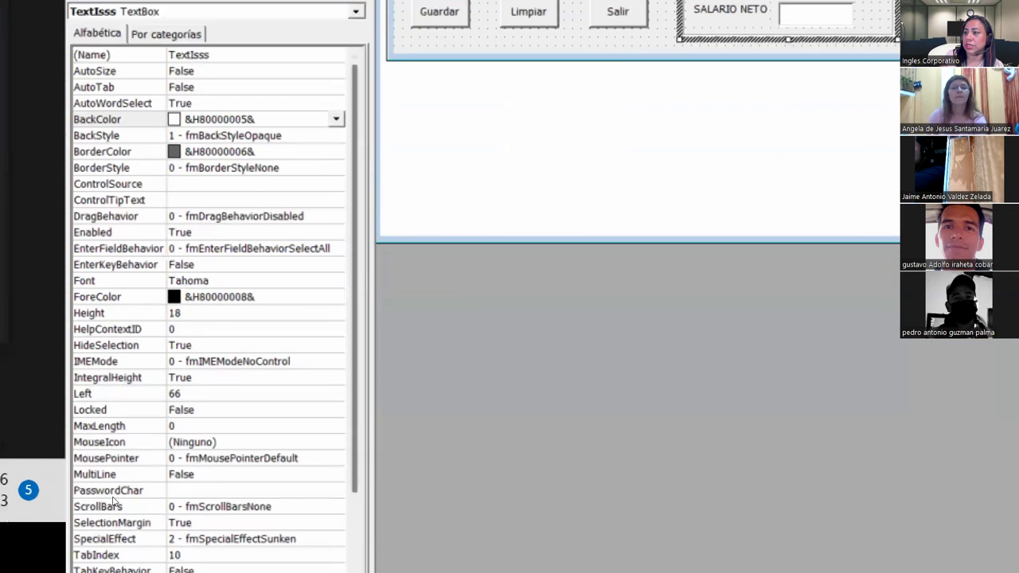
key(Tab)
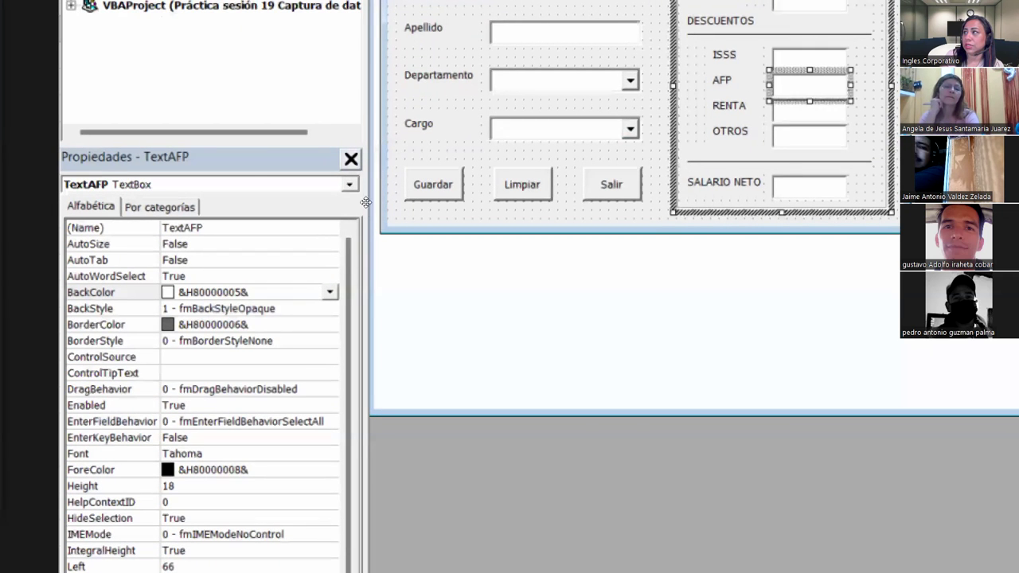
key(Tab)
key(Tab)
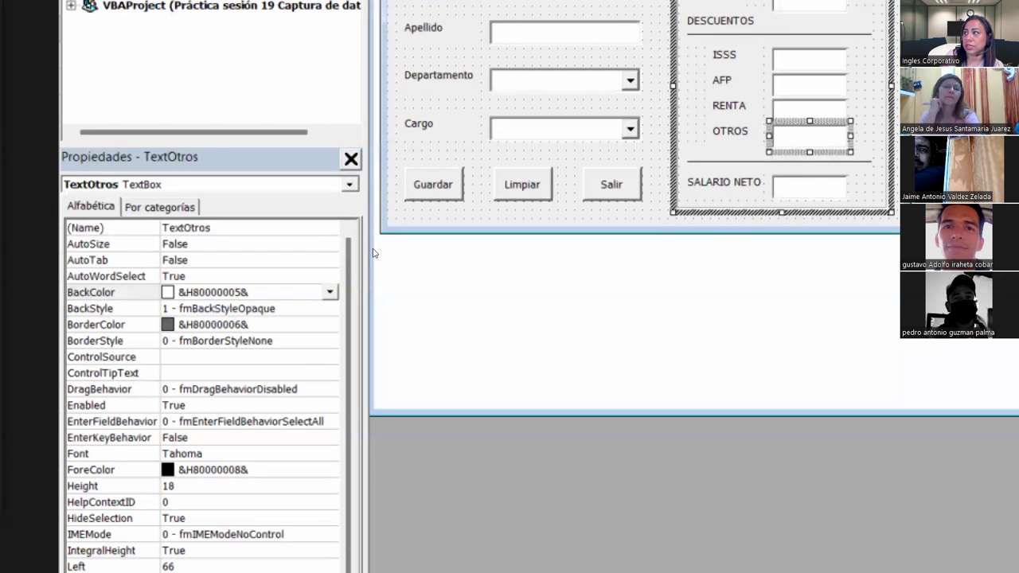
key(Tab)
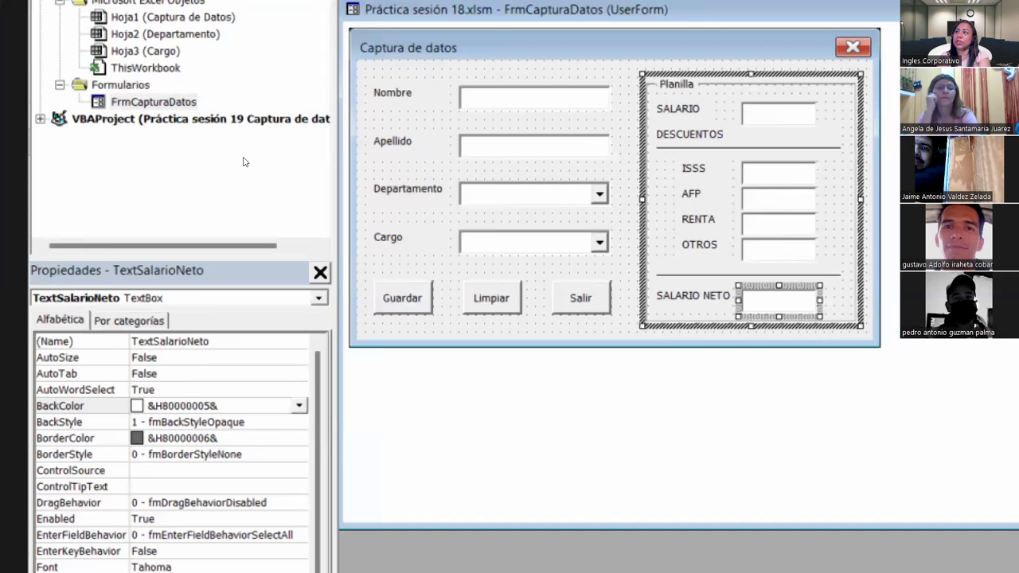
key(Tab)
key(Escape)
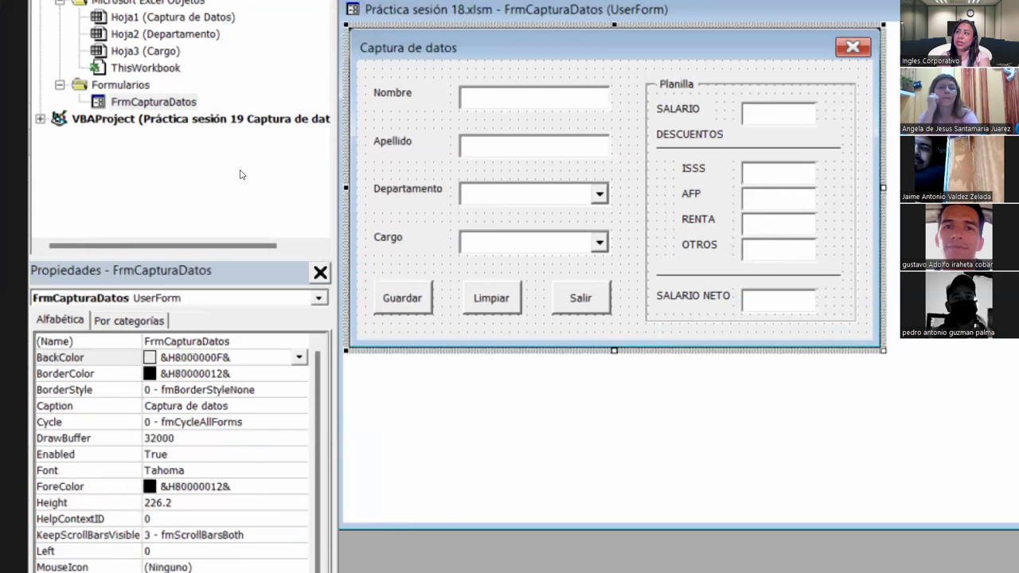
key(Tab)
key(Tab)
key(Tab)
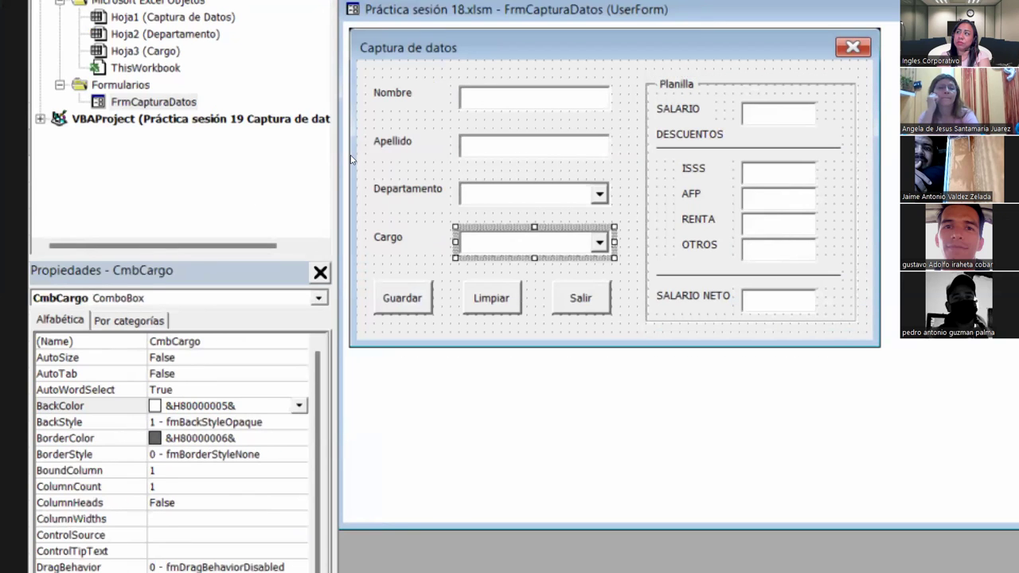
key(Tab)
key(Tab)
key(Tab)
key(Tab)
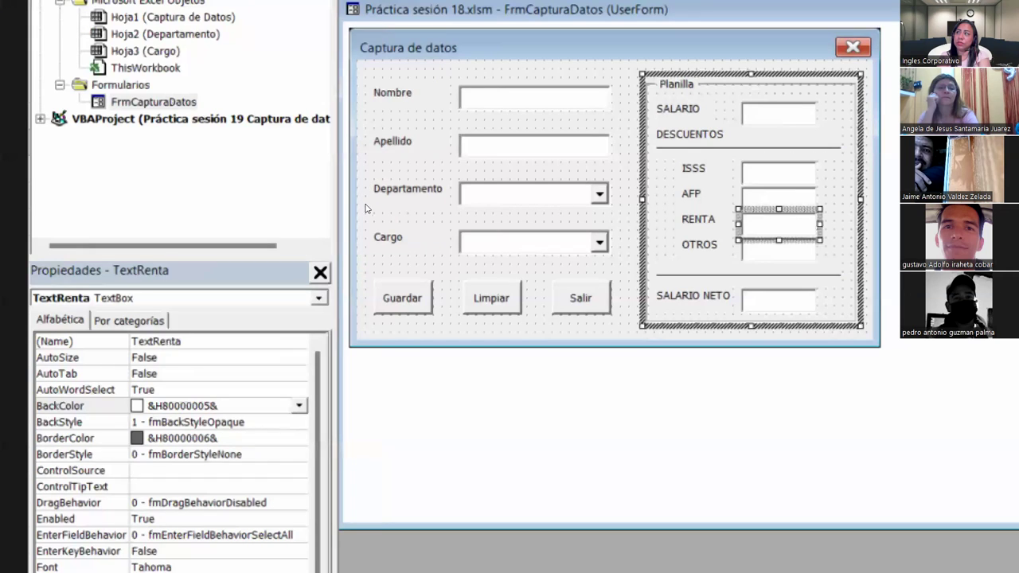
key(Tab)
key(Tab)
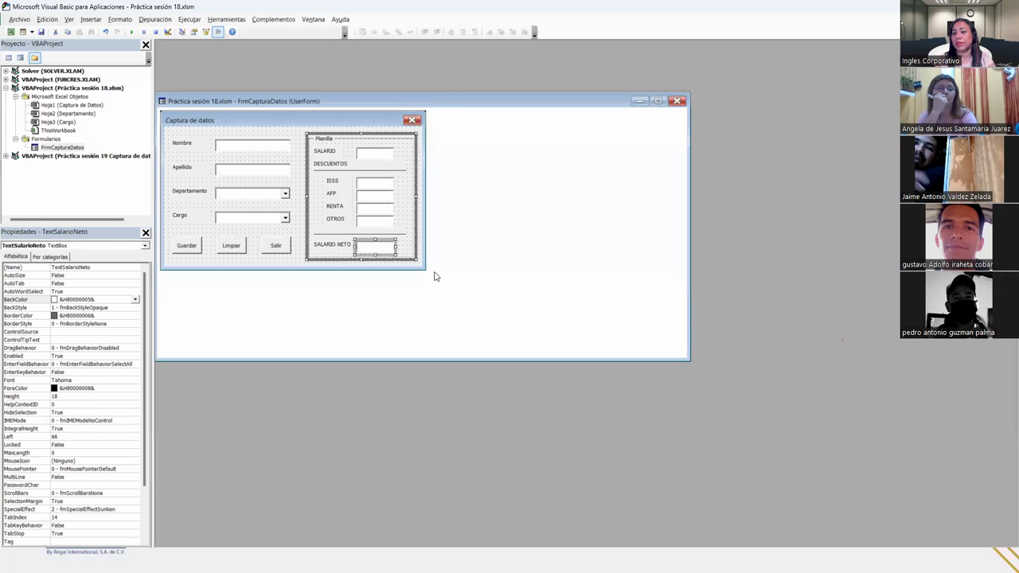
Check the properties of the Nombre, Apellido, Departamento and Cargo labels and text boxes.
click(255, 151)
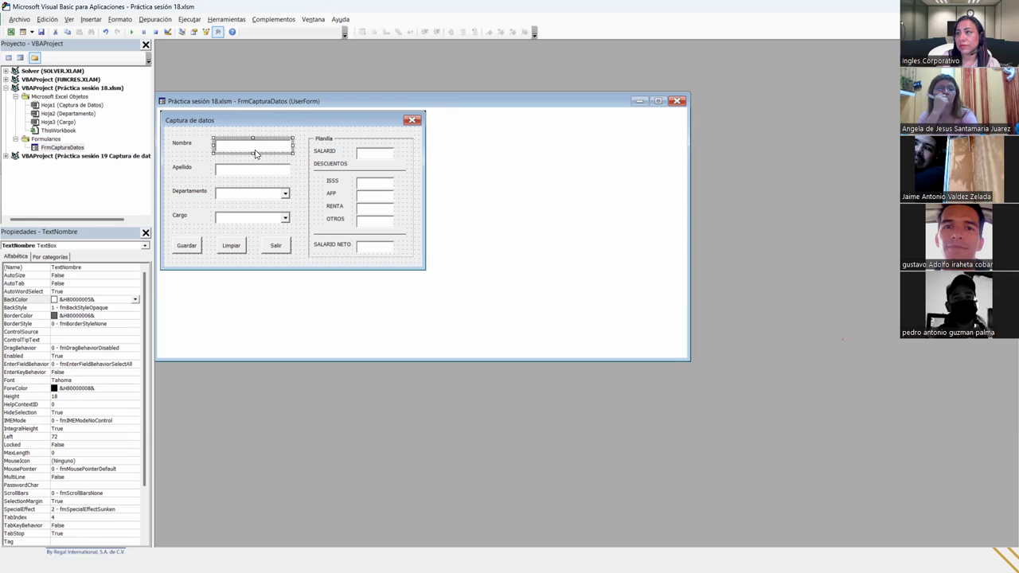
click(179, 151)
click(235, 149)
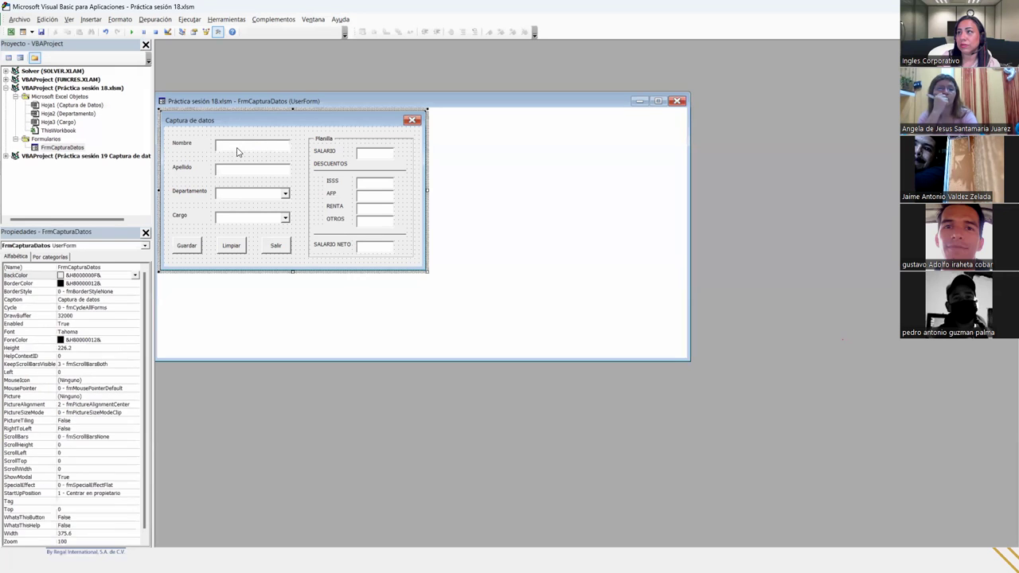
click(192, 169)
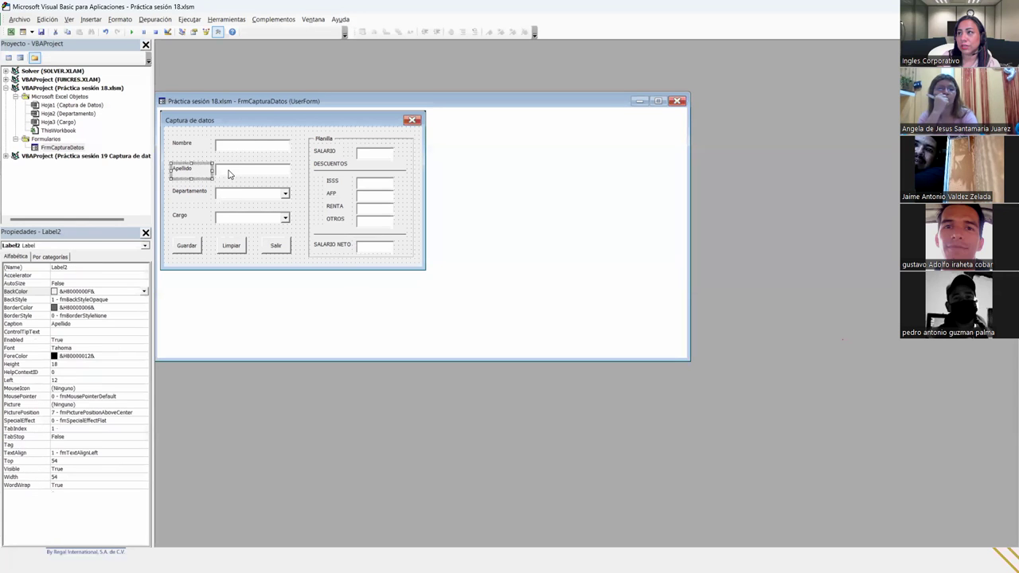
click(230, 174)
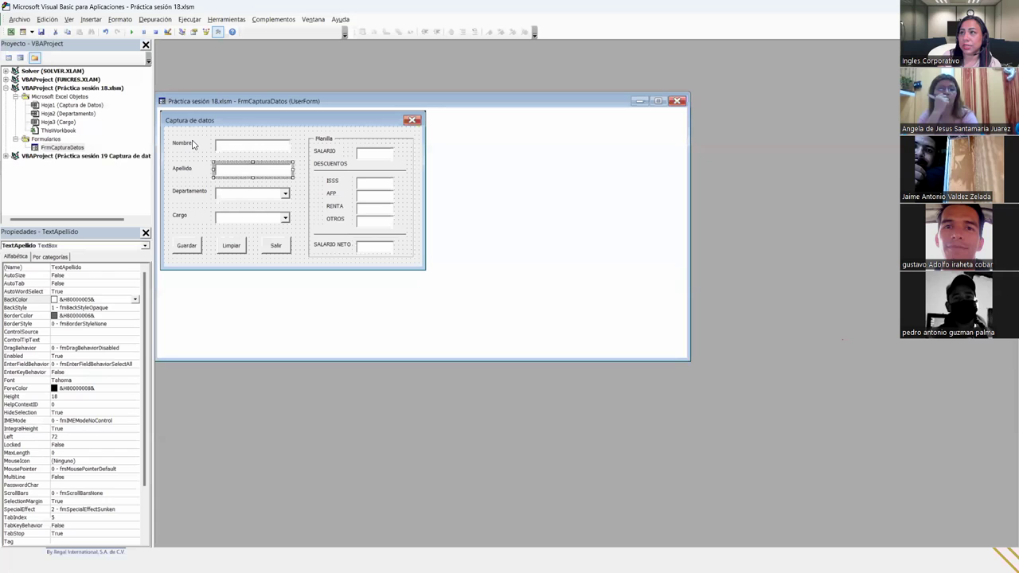
click(192, 144)
click(189, 169)
click(196, 193)
click(189, 220)
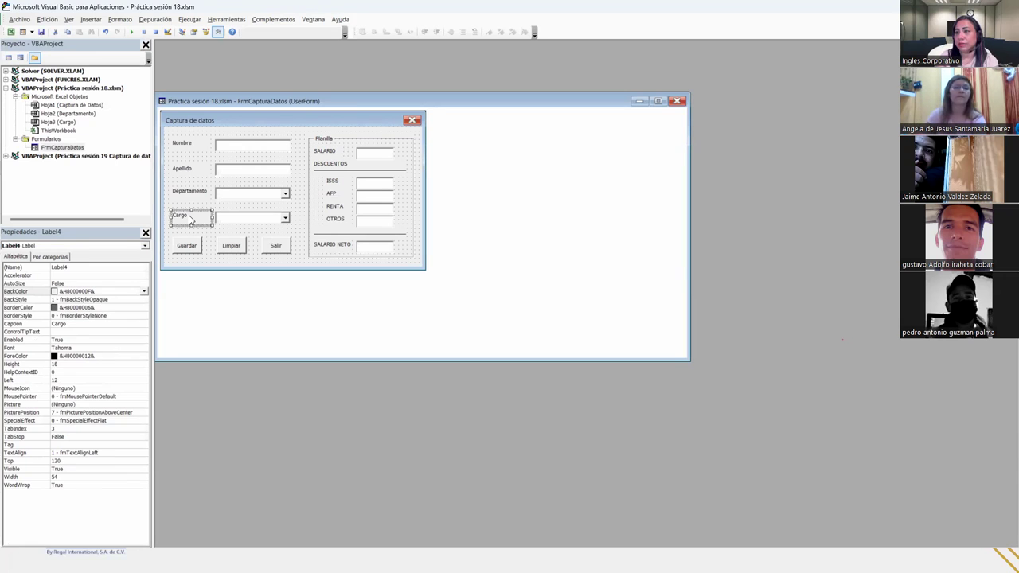
click(193, 150)
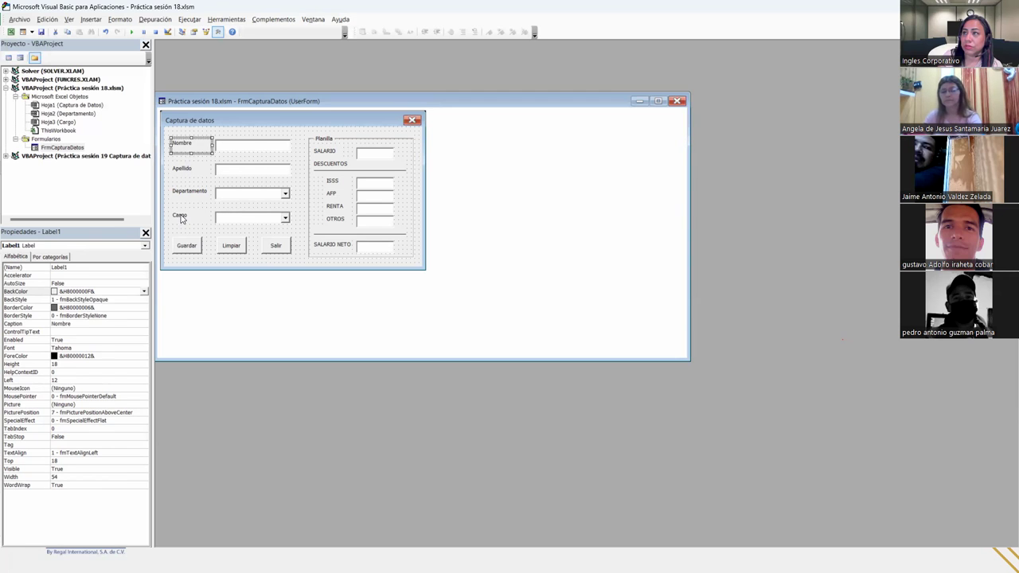
click(250, 150)
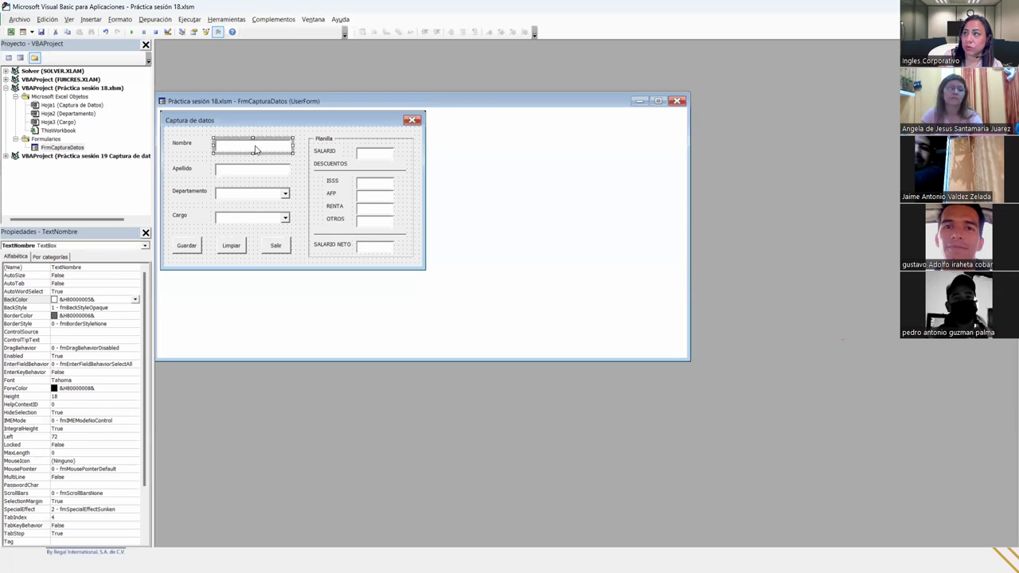
Inspect the Cargo combo box and edit its TabIndex value.
click(260, 221)
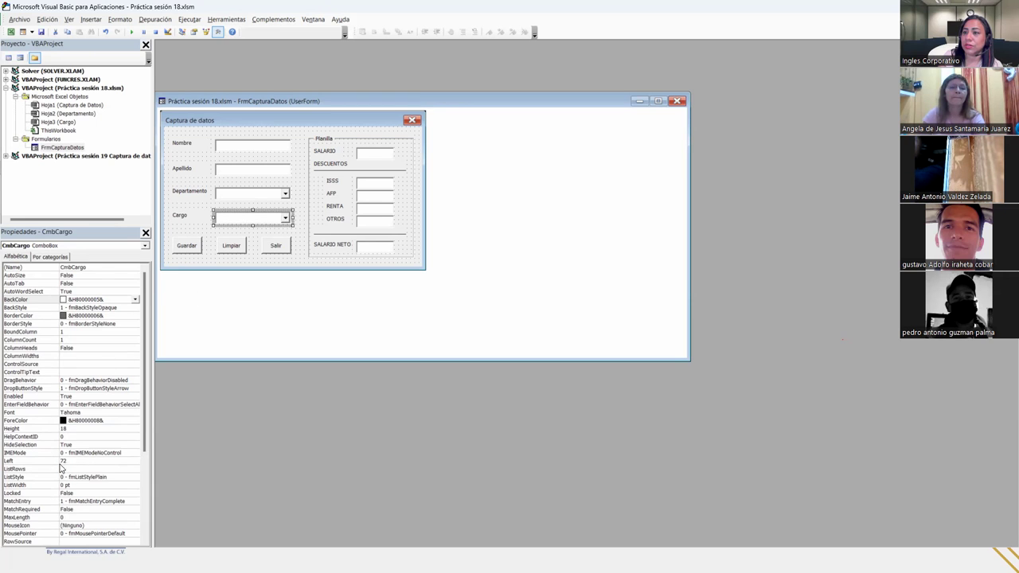
scroll(58, 470, down, 2)
scroll(58, 470, down, 2)
scroll(60, 472, down, 1)
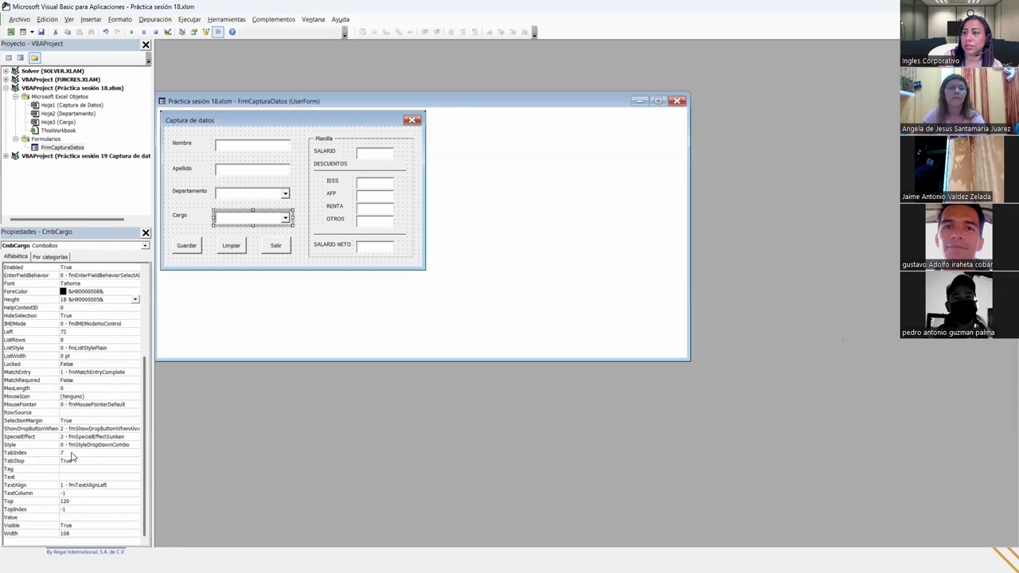
click(72, 452)
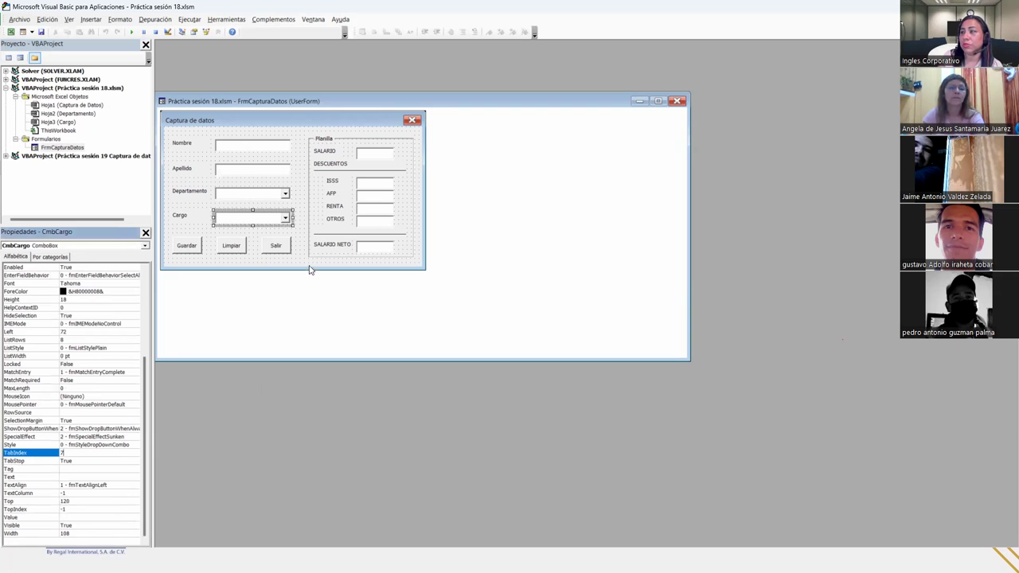
Check the Planilla frame and the Guardar, Limpiar and Salir buttons, then run the form.
click(307, 239)
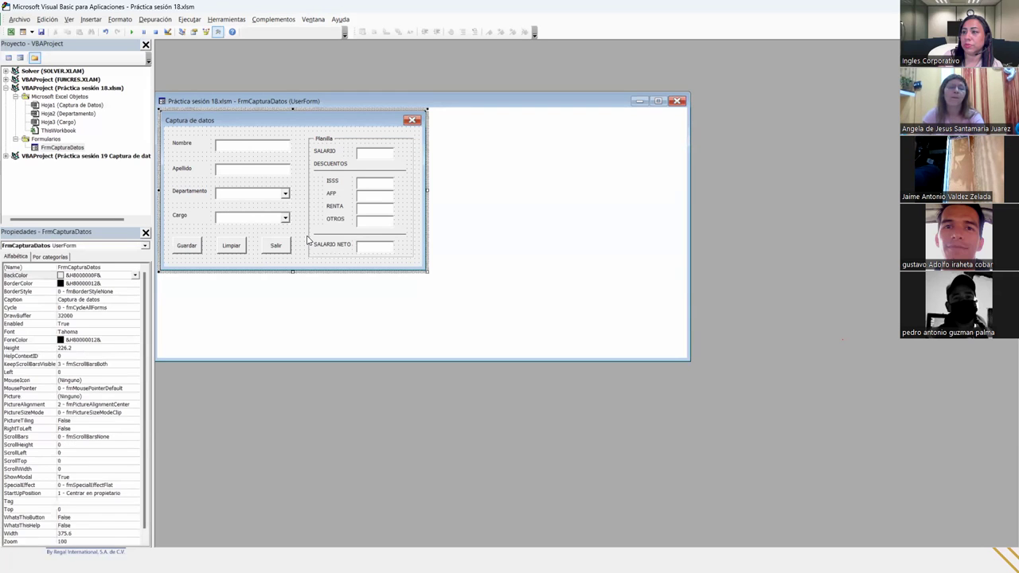
click(309, 240)
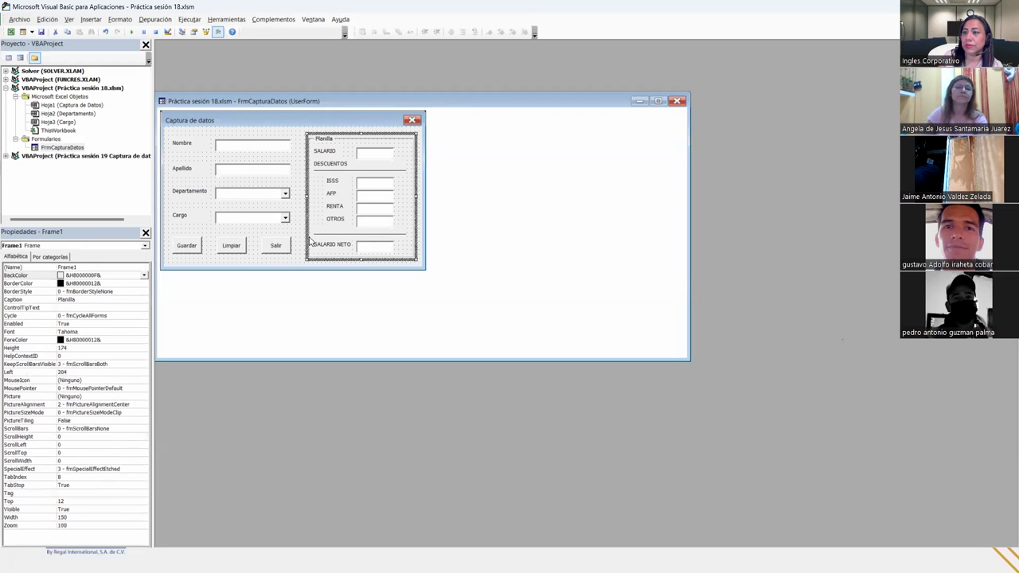
click(200, 247)
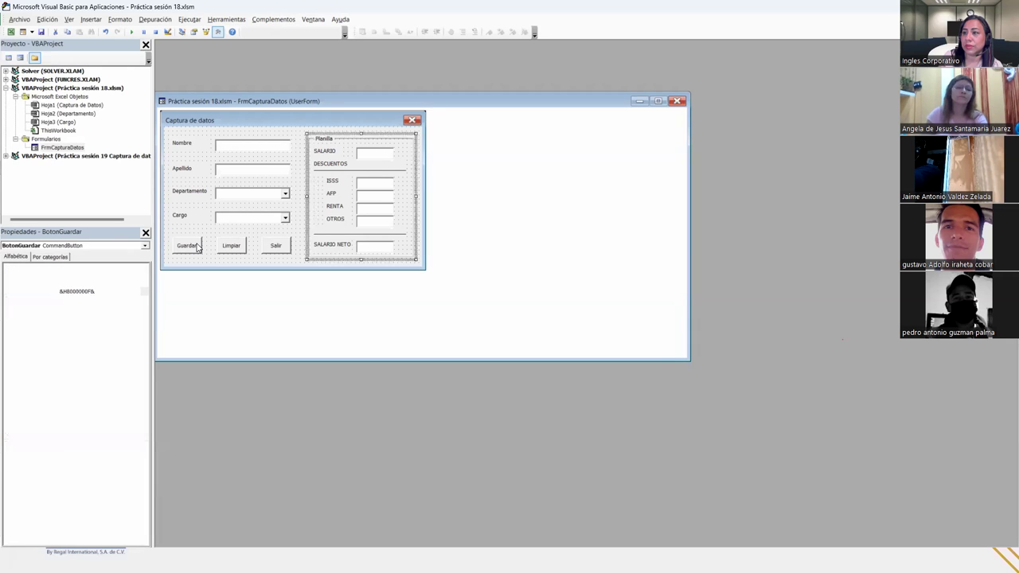
click(227, 248)
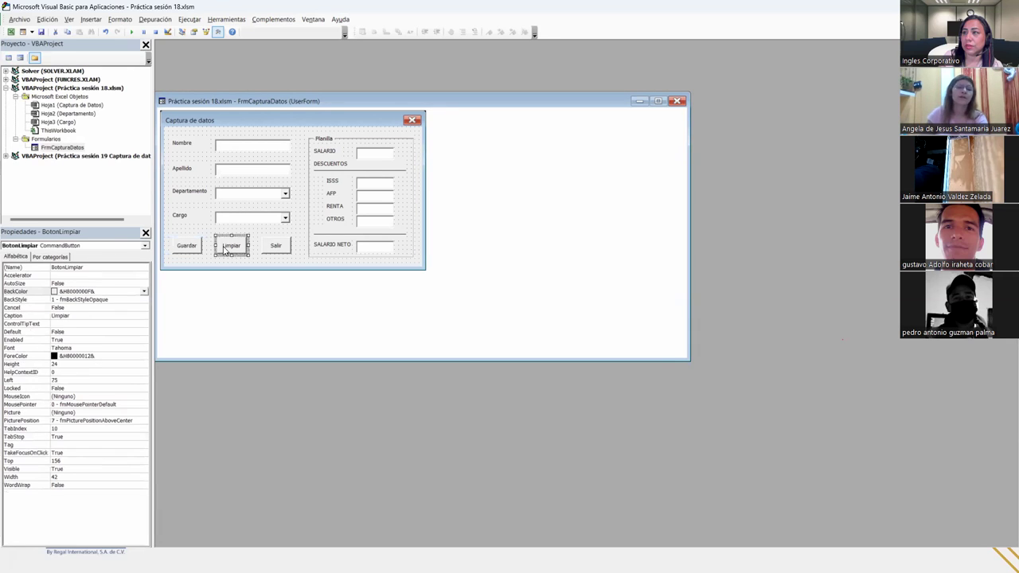
click(269, 249)
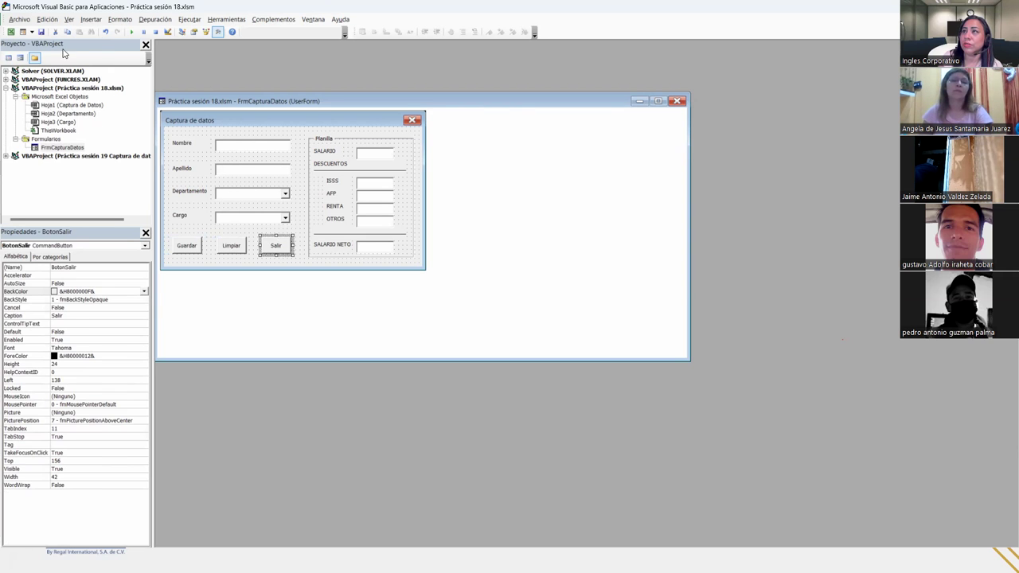
click(133, 33)
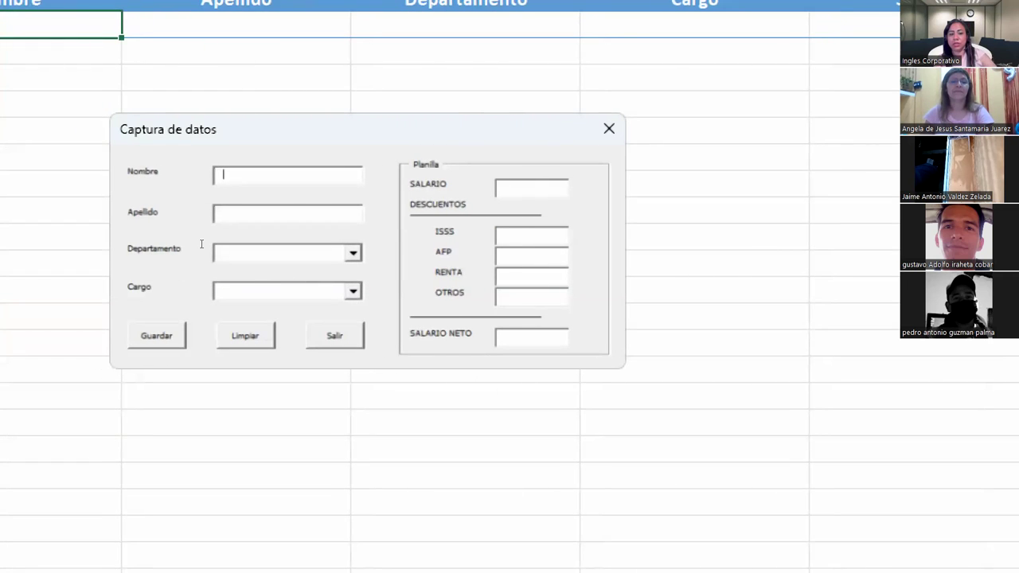
Tab through the running form's fields, Planilla boxes and Guardar button to verify order, then close it.
key(Tab)
key(Tab)
key(Tab)
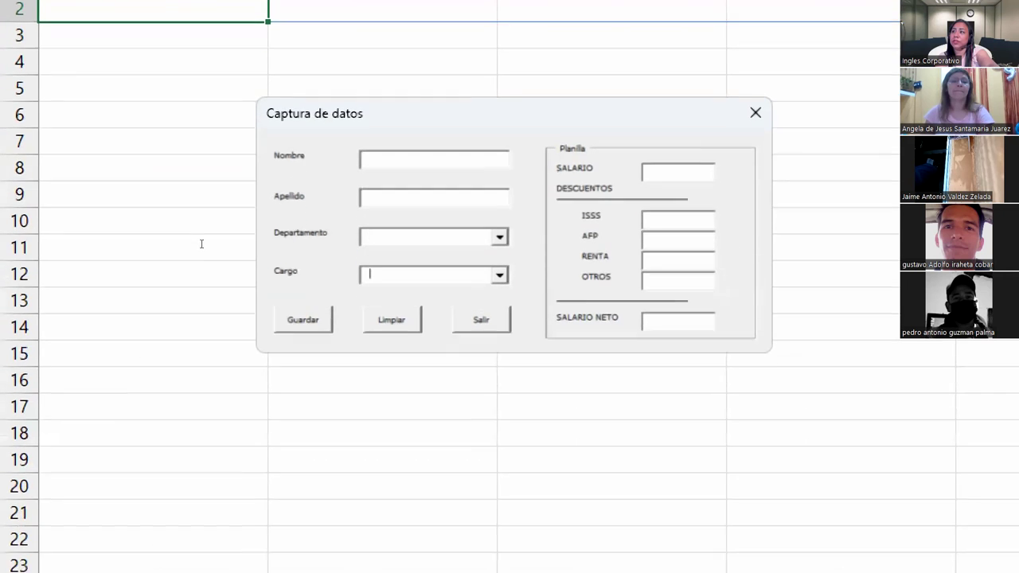
key(Tab)
key(Tab)
key(Tab)
key(Tab)
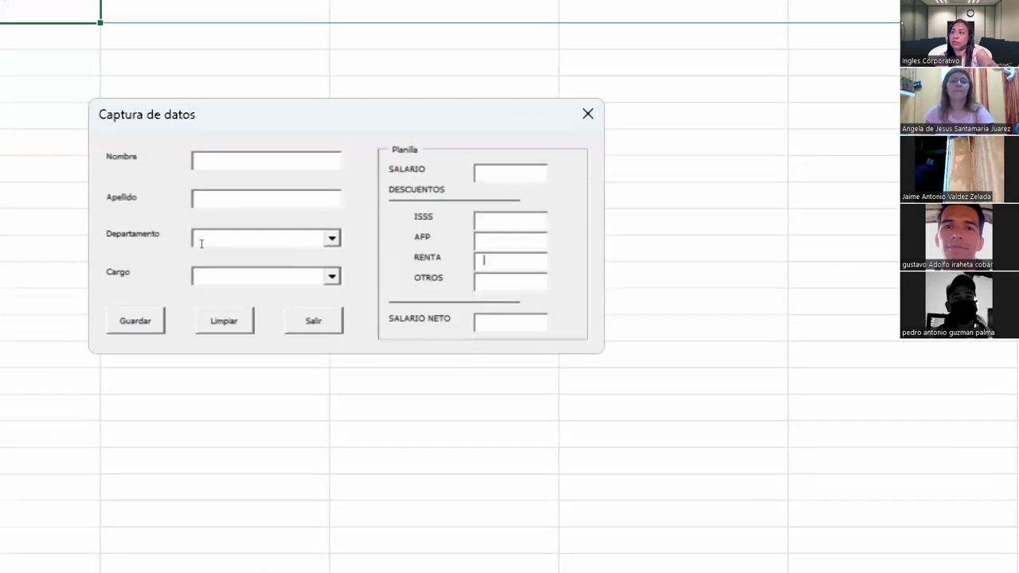
key(Tab)
key(Tab)
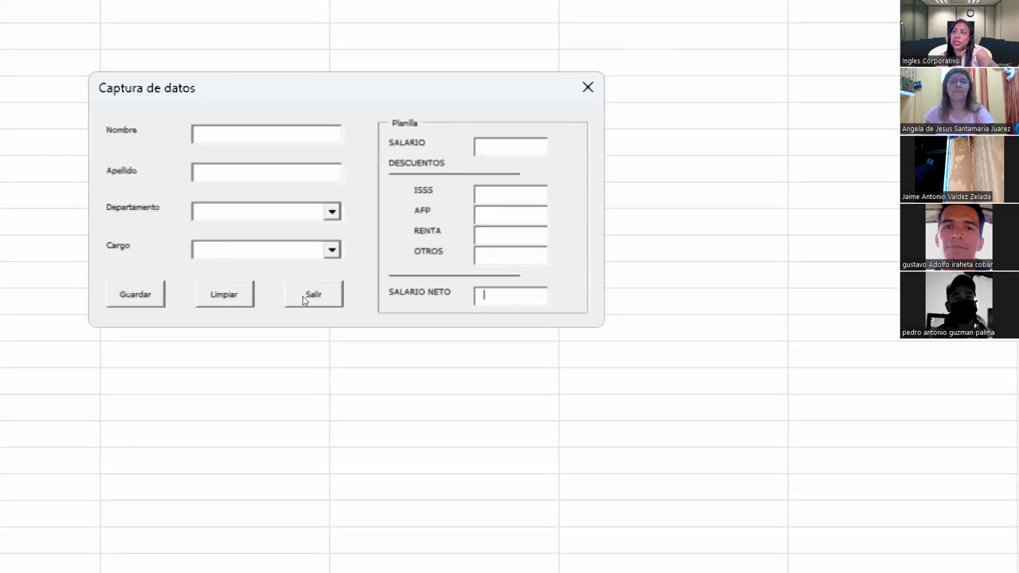
key(Tab)
key(Tab)
key(Tab)
key(Tab)
key(Tab)
key(Tab)
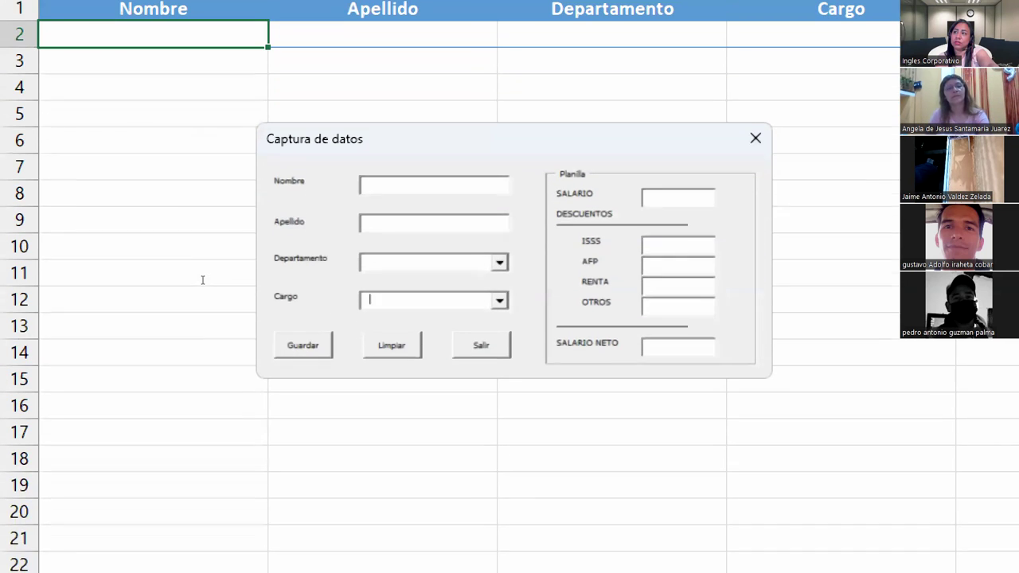
key(Tab)
key(Tab)
key(Tab)
key(Tab)
key(Tab)
key(Tab)
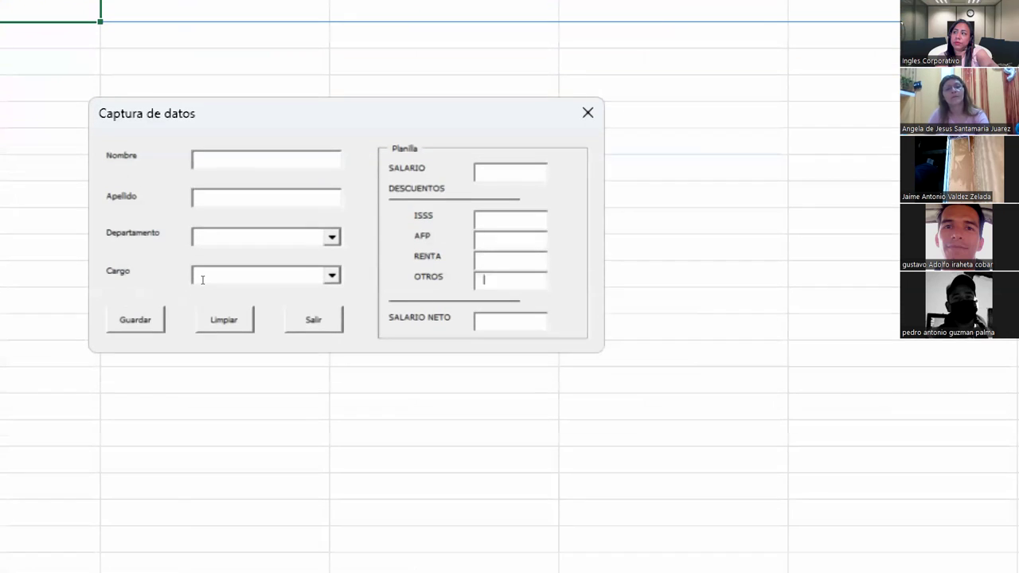
key(Tab)
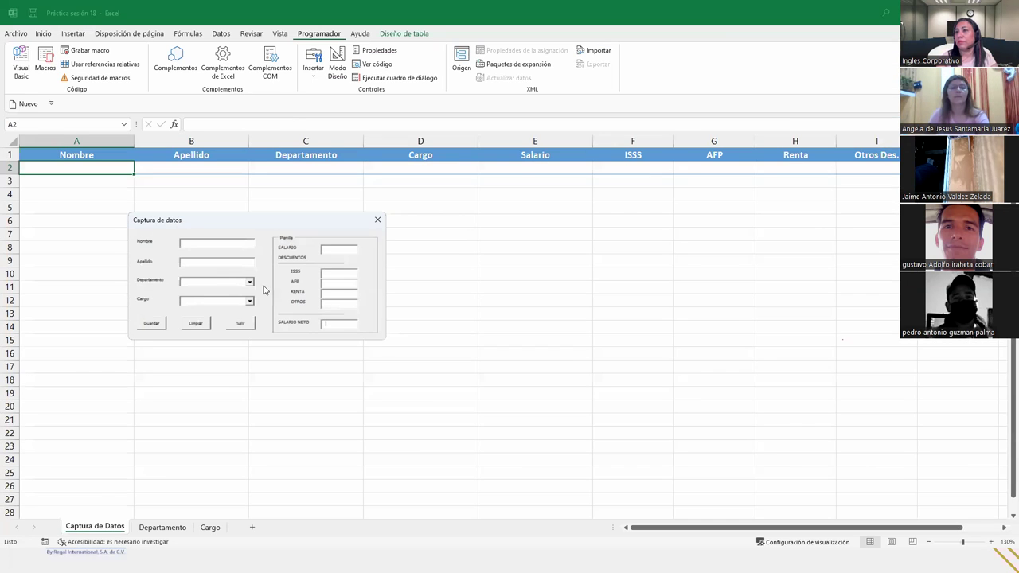
click(378, 220)
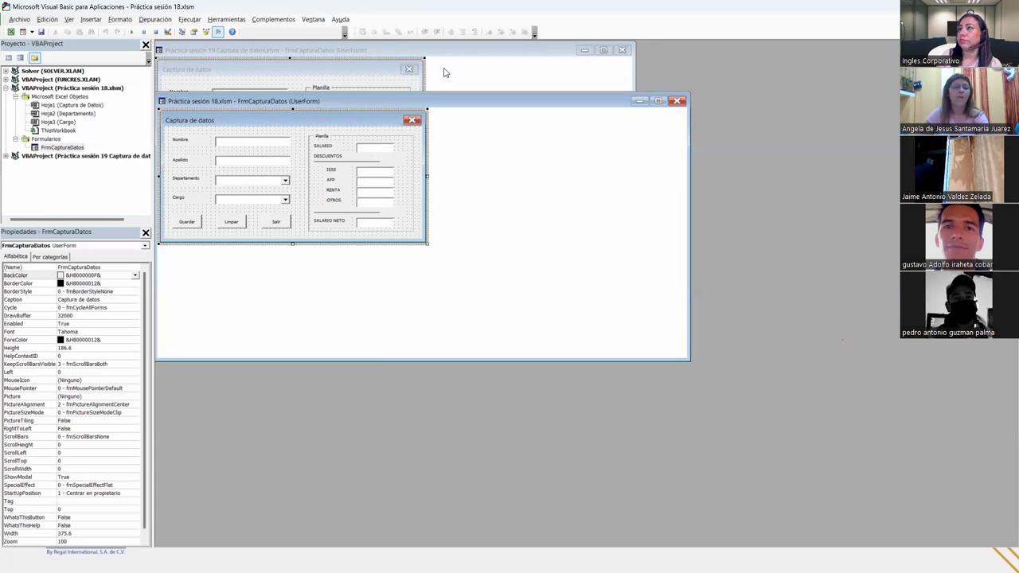
Switch between the sesión 18 and sesión 19 designers, close the sesión 18 one, and select Nombre.
click(482, 55)
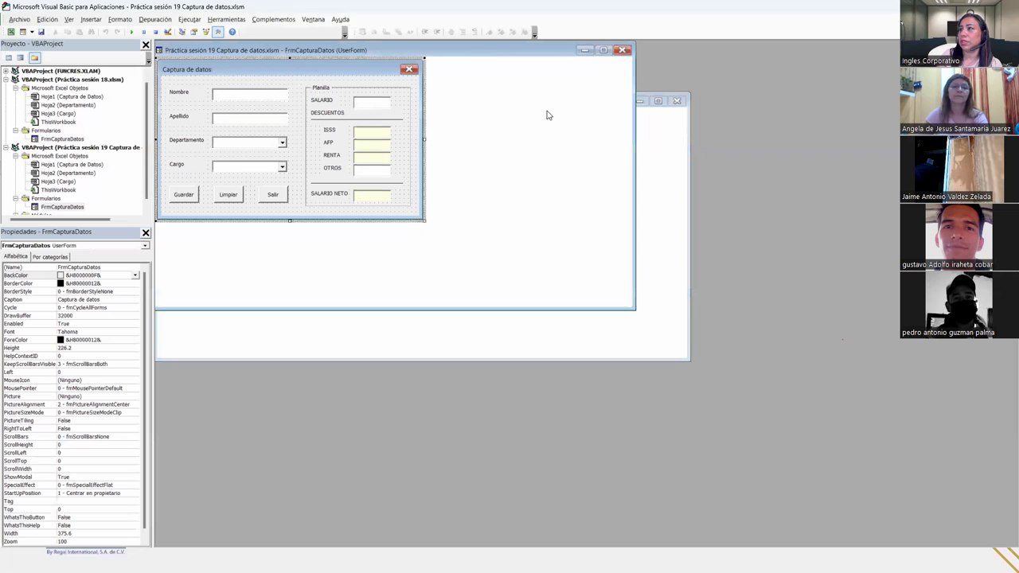
click(677, 308)
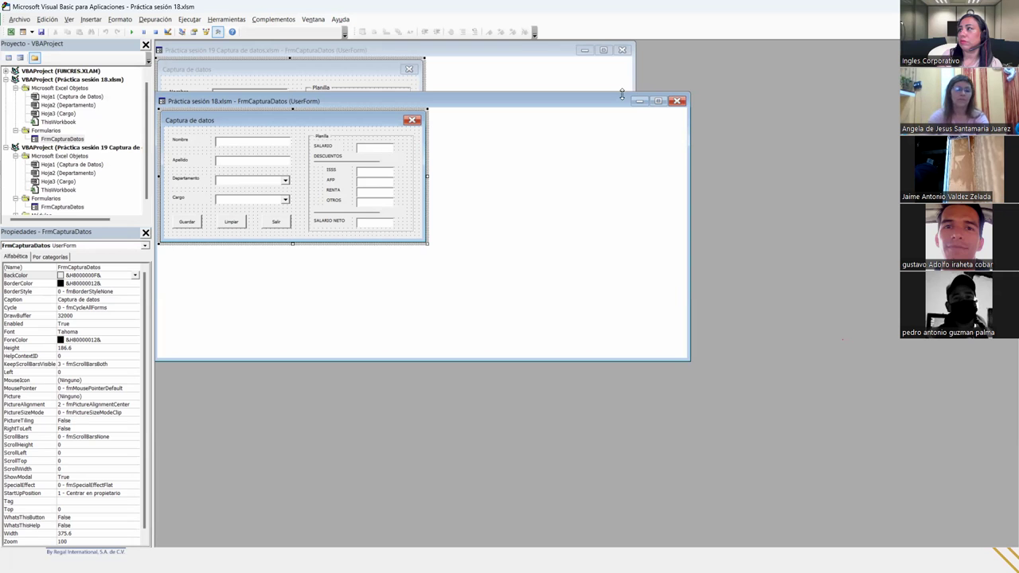
click(539, 84)
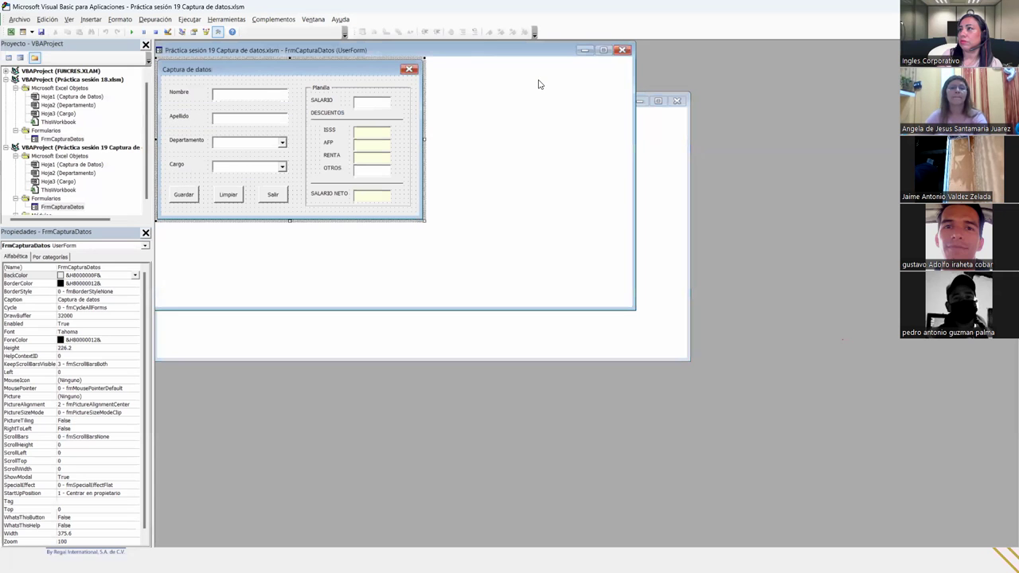
click(677, 101)
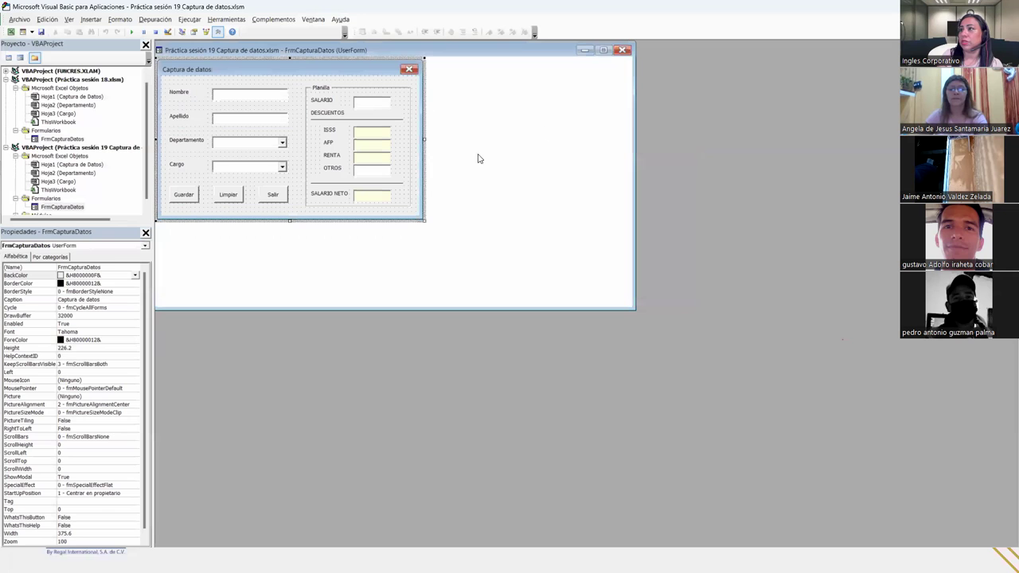
click(271, 98)
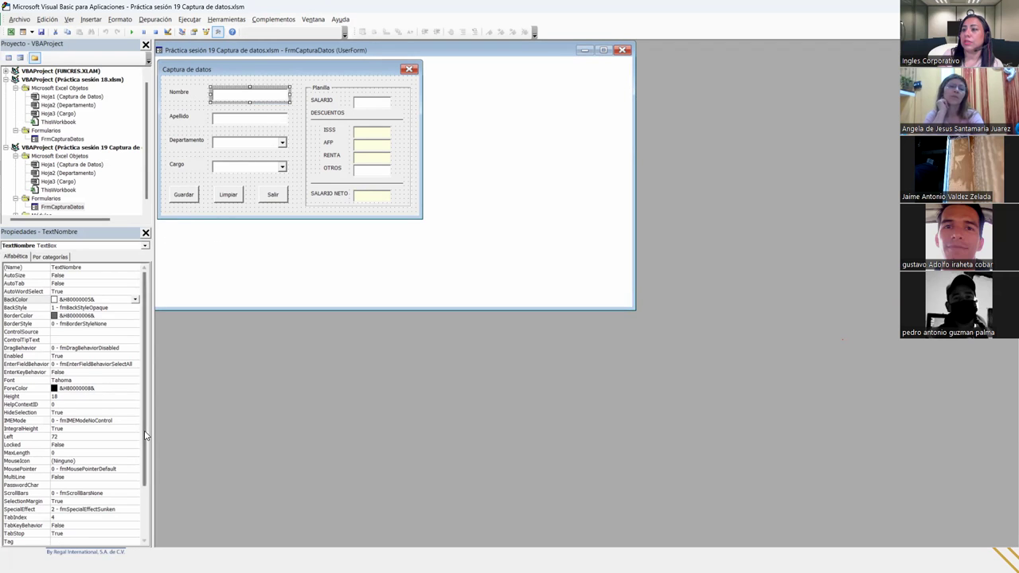
Inspect the Apellido, Departamento and Cargo controls and the Planilla frame properties.
drag(145, 374, 142, 430)
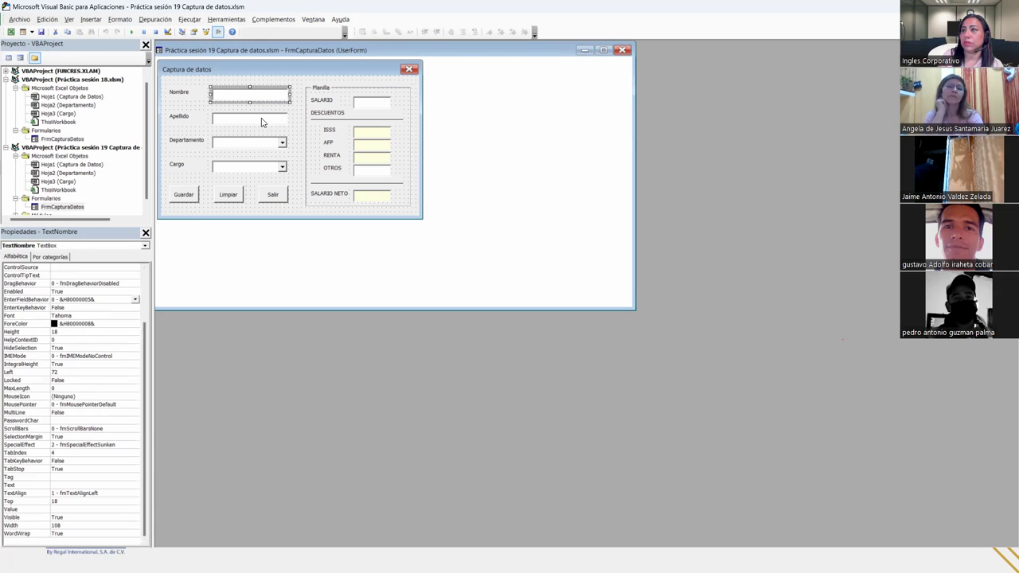
click(262, 122)
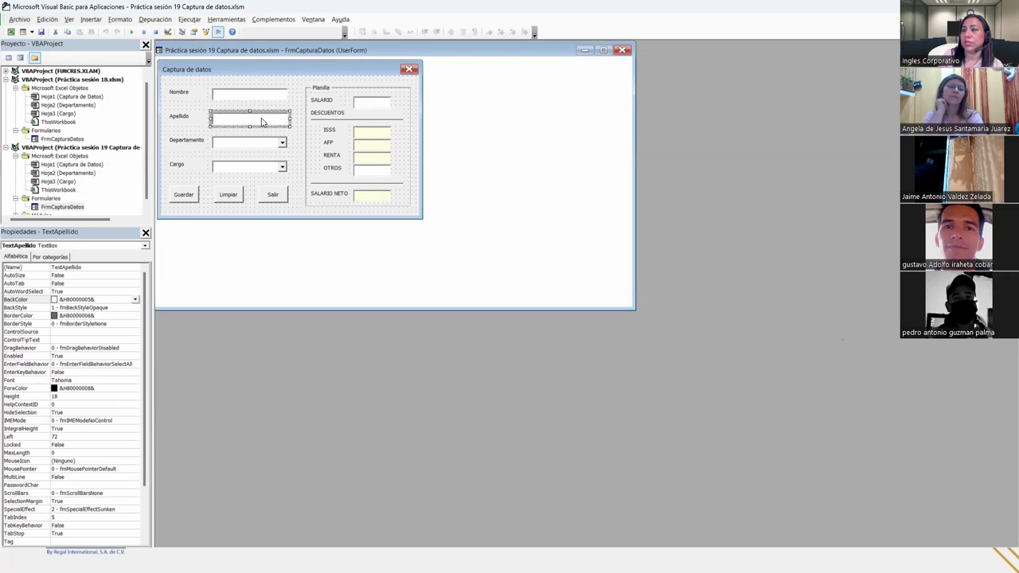
click(257, 149)
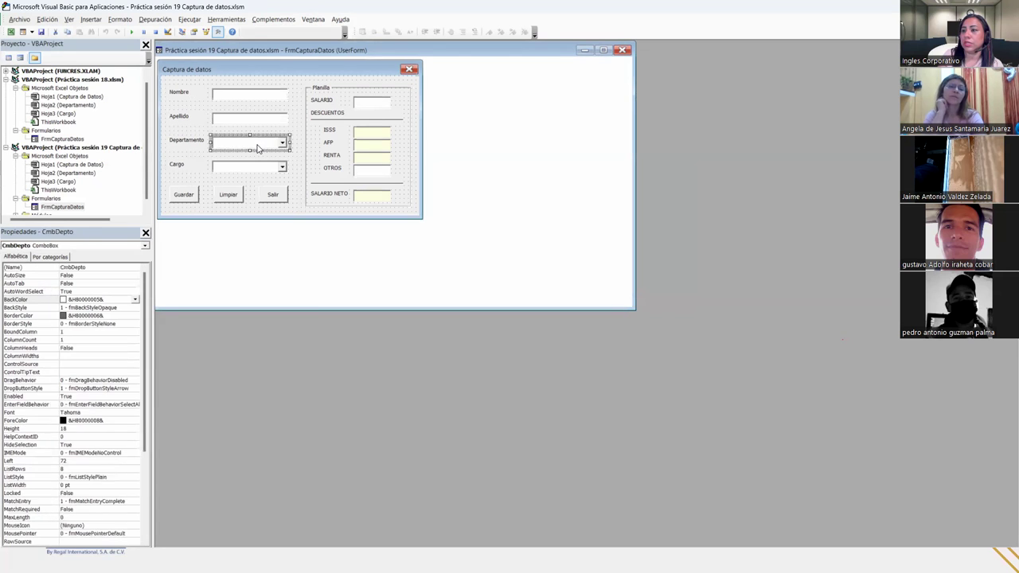
click(257, 171)
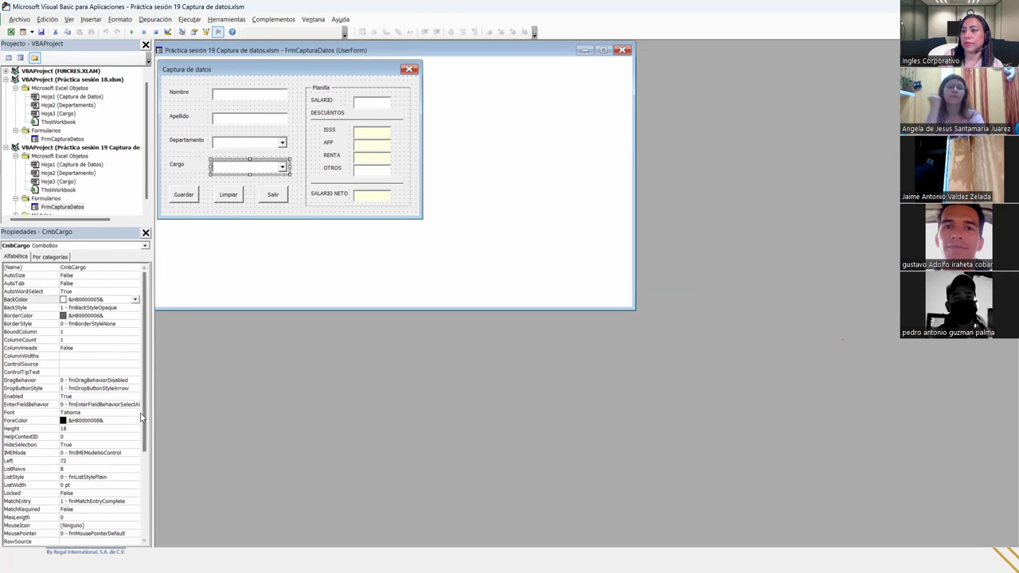
scroll(112, 448, down, 3)
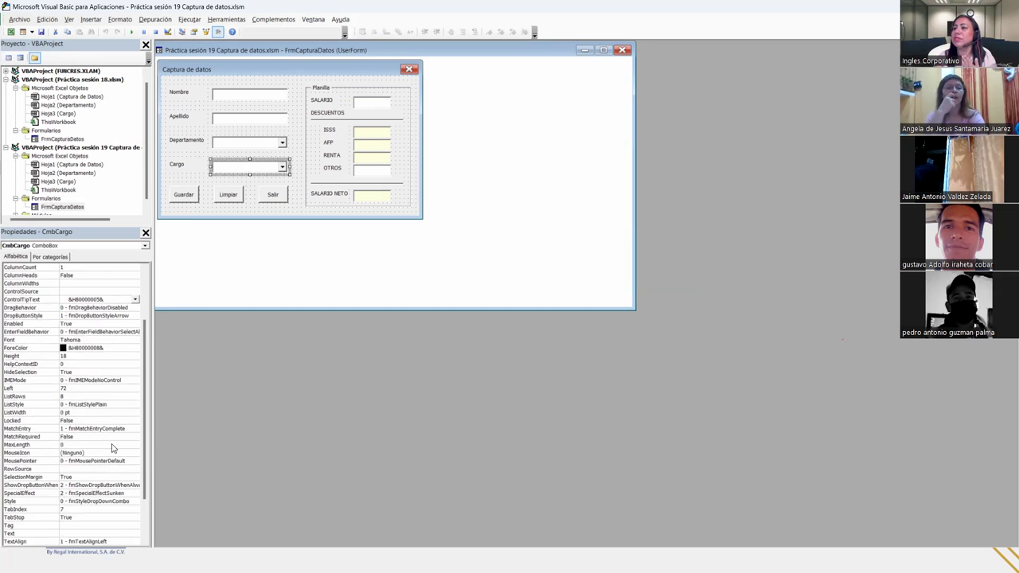
scroll(112, 448, down, 2)
scroll(113, 448, down, 1)
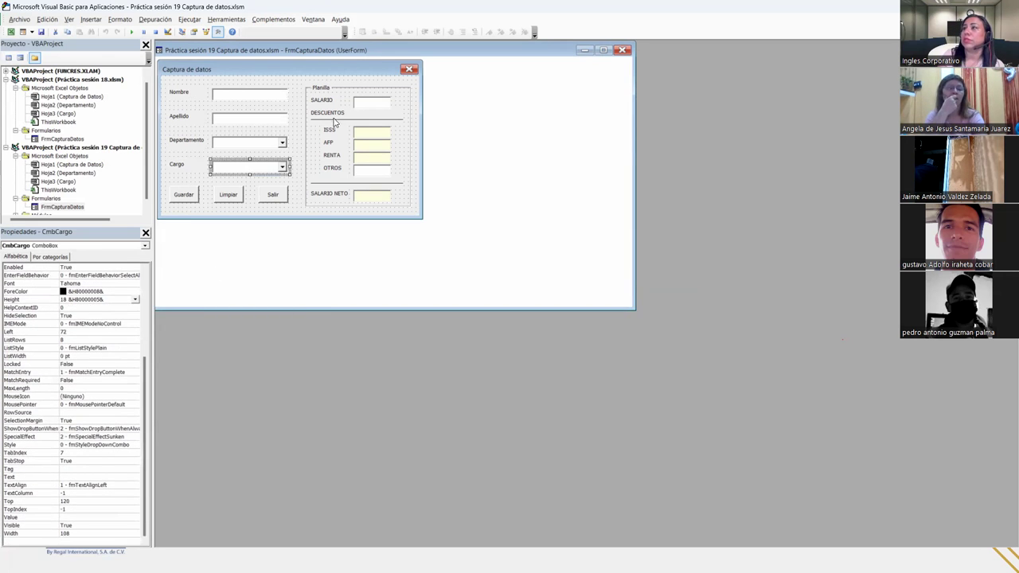
click(307, 111)
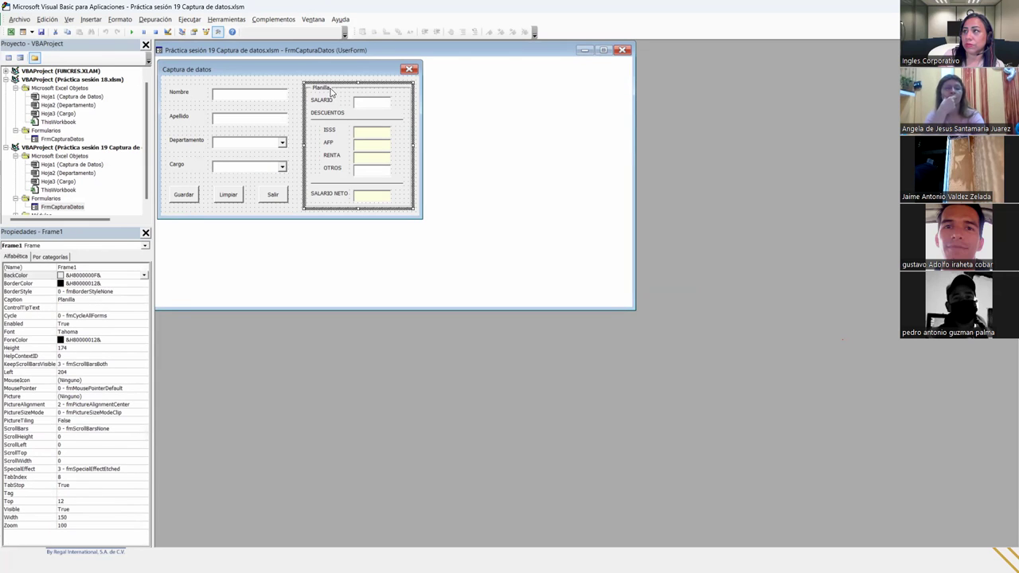
Check the SALARIO, ISSS, AFP, RENTA, OTROS and SALARIO NETO boxes, then the form's own properties.
click(365, 103)
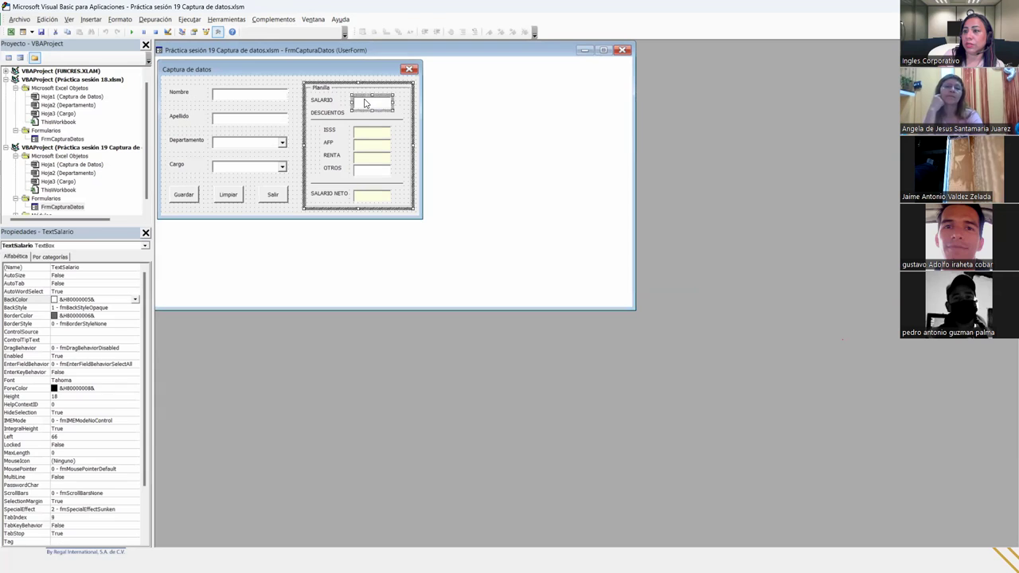
click(383, 133)
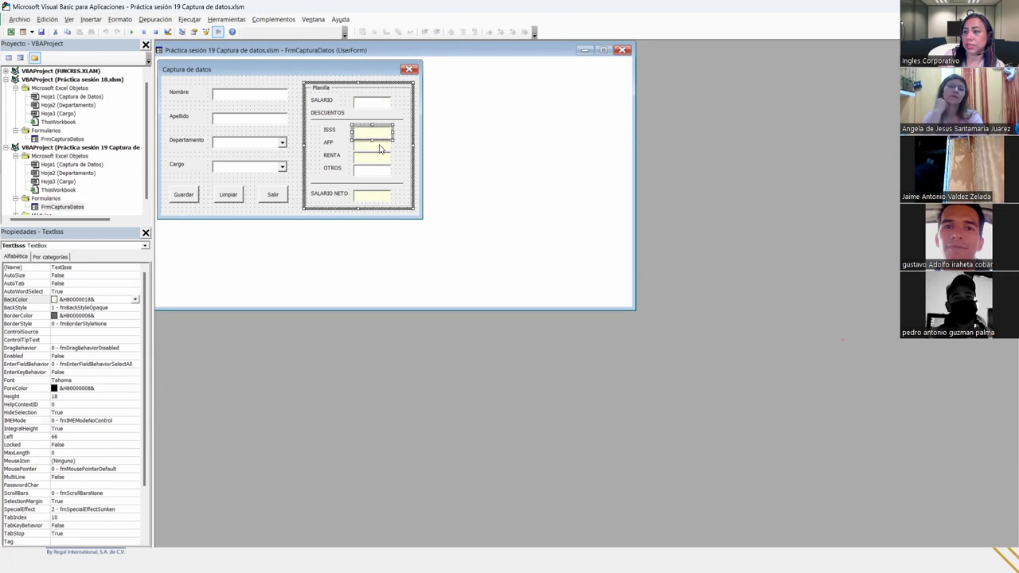
click(381, 145)
click(382, 159)
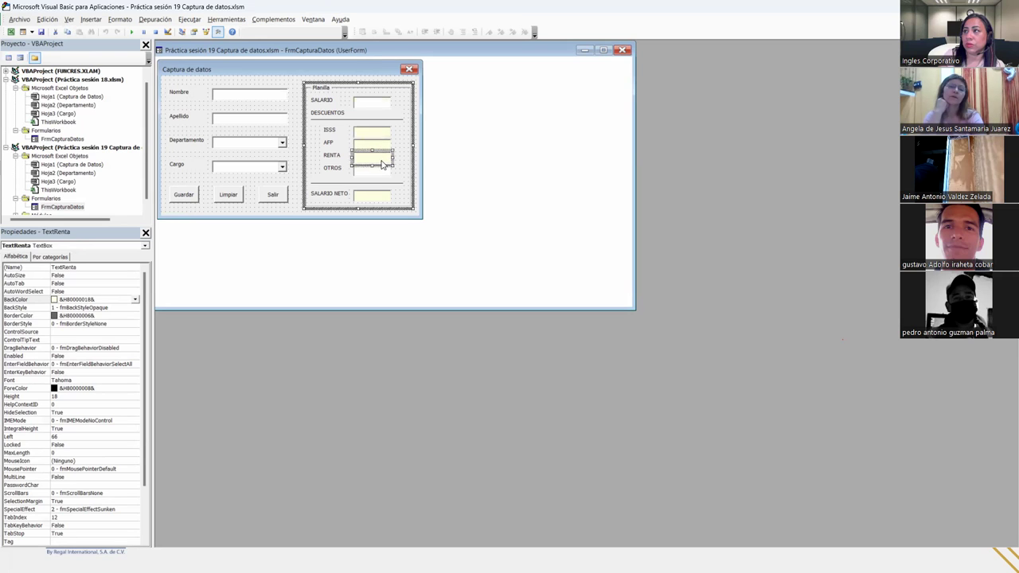
click(382, 174)
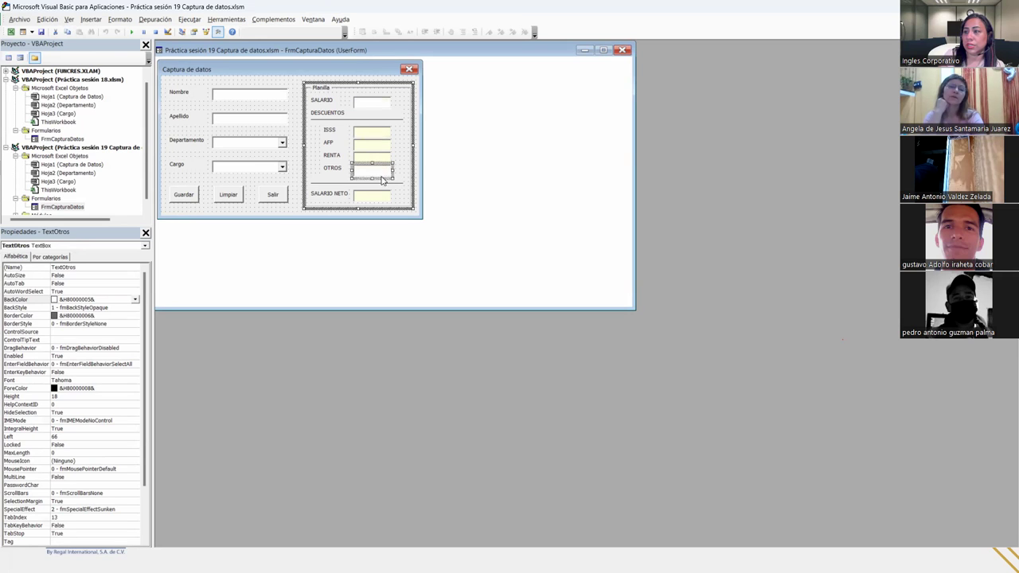
click(383, 199)
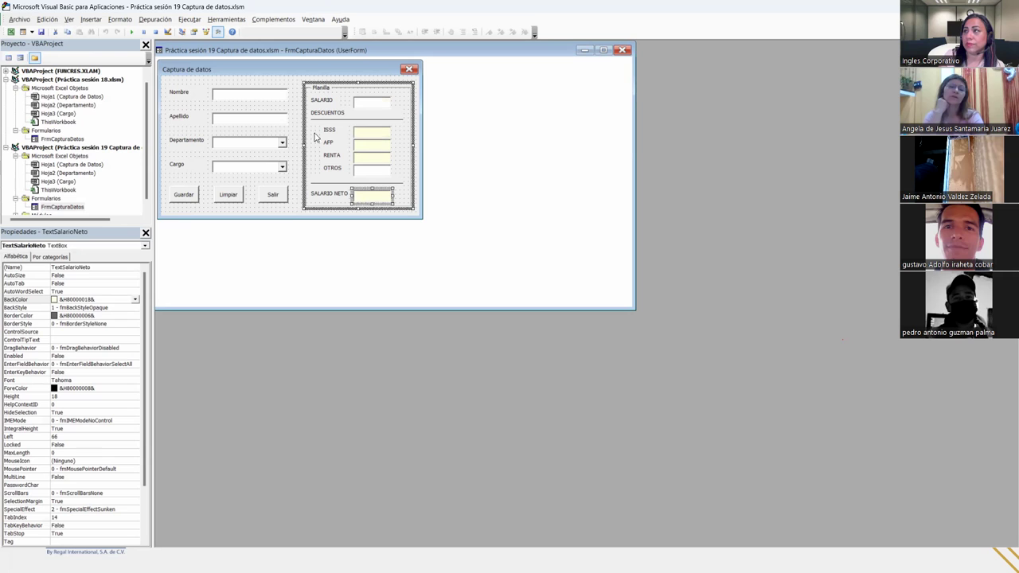
click(293, 210)
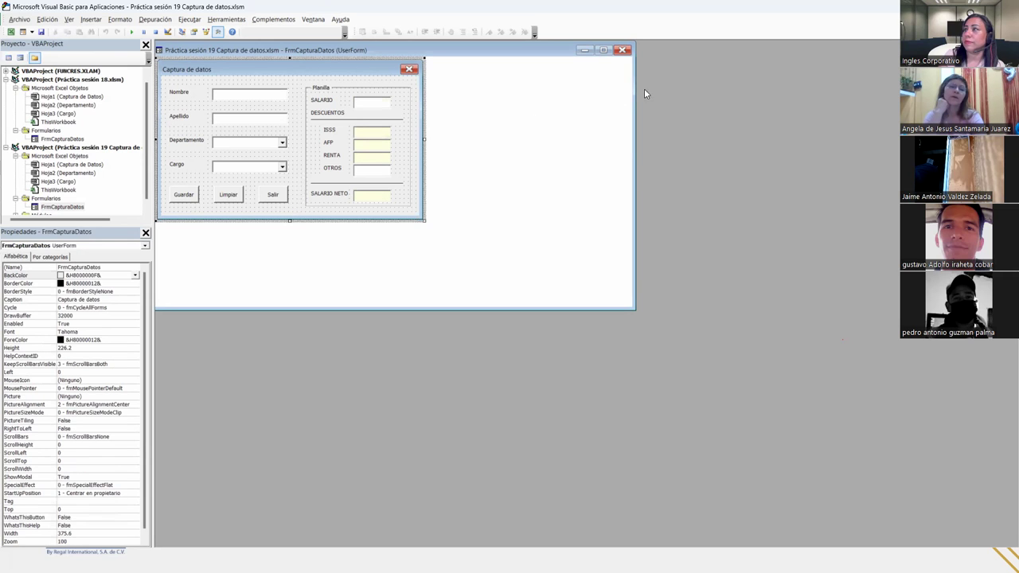
Close the sesión 19 designer, reopen the sesión 18 FrmCapturaDatos form, and maximize its window.
click(624, 51)
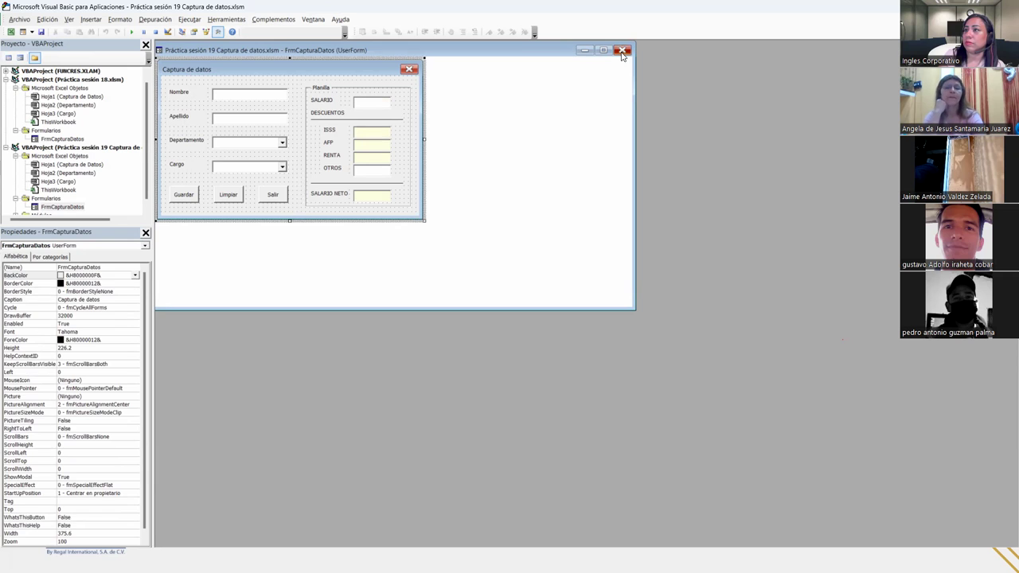
double_click(62, 139)
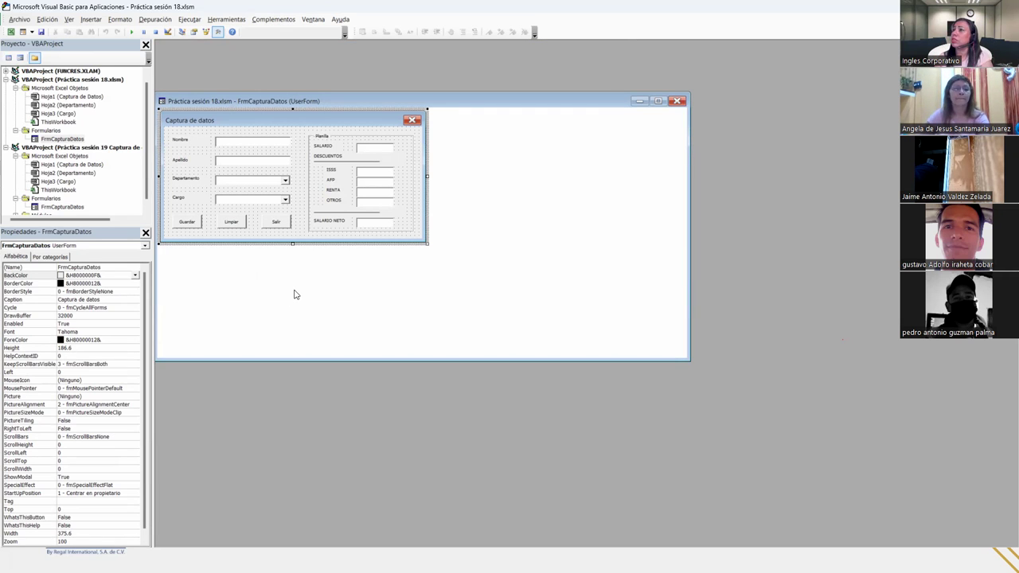
click(657, 101)
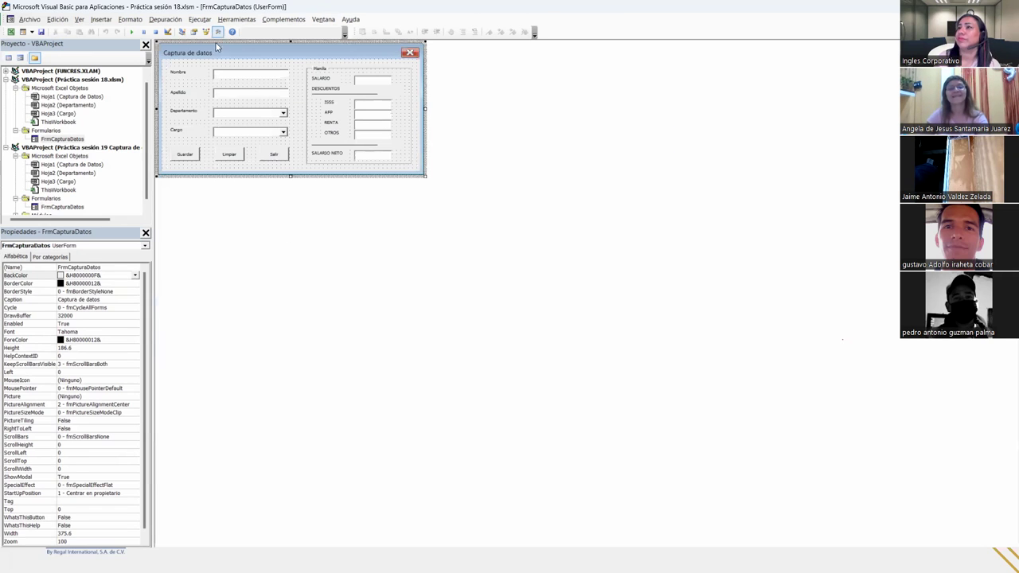
click(126, 26)
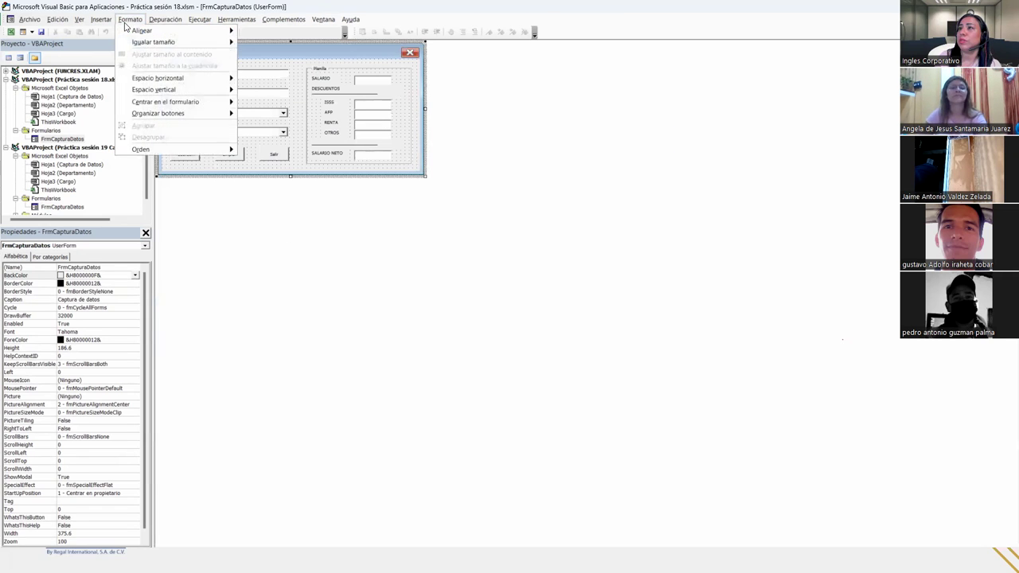
mouse_move(236, 19)
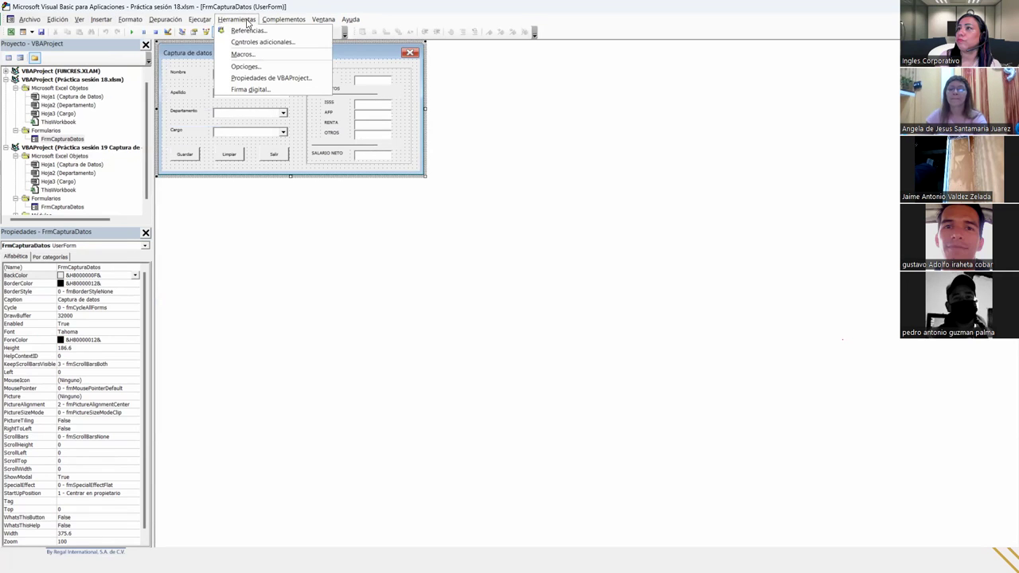
click(254, 67)
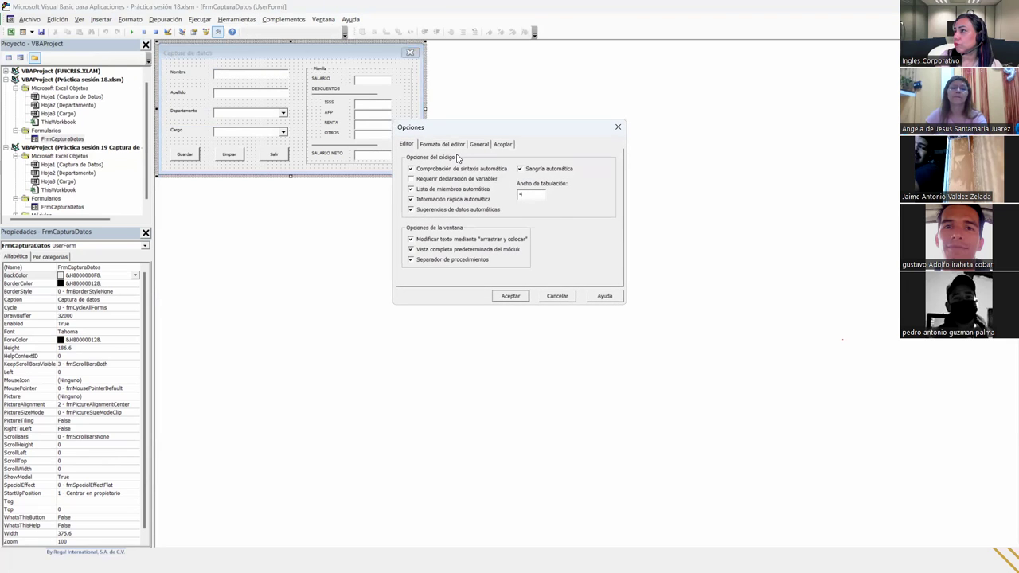
click(449, 145)
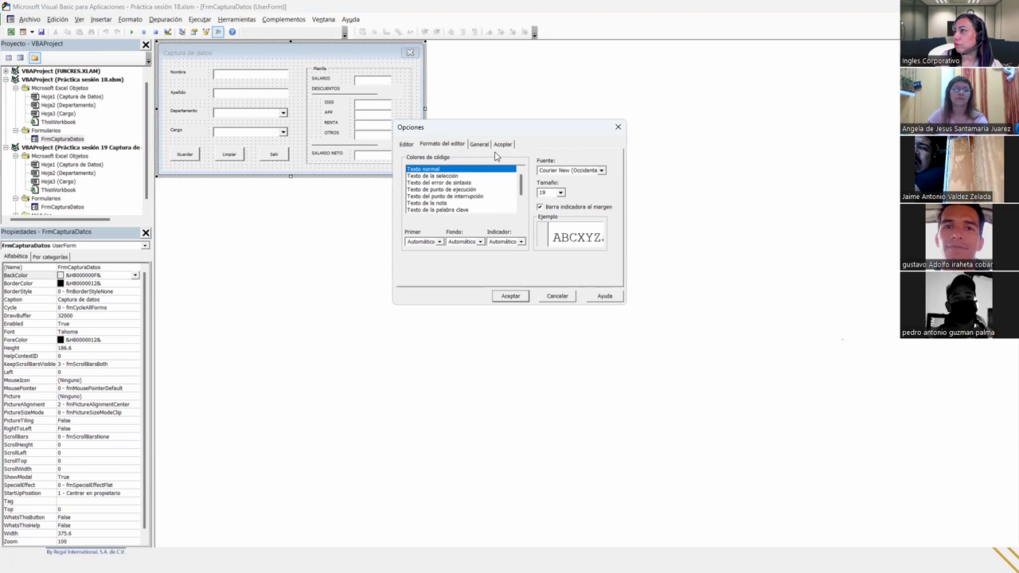
click(481, 146)
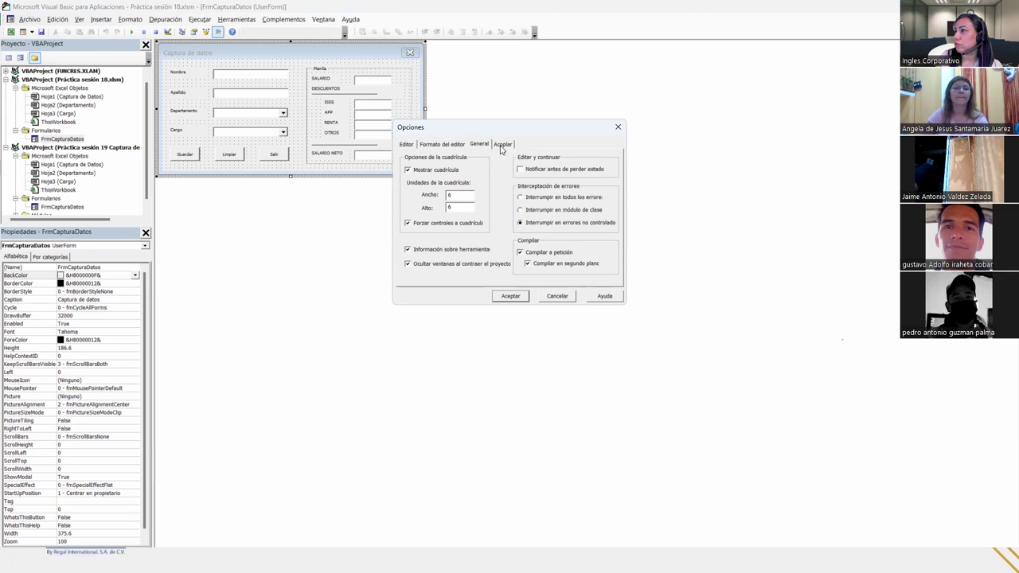
click(501, 147)
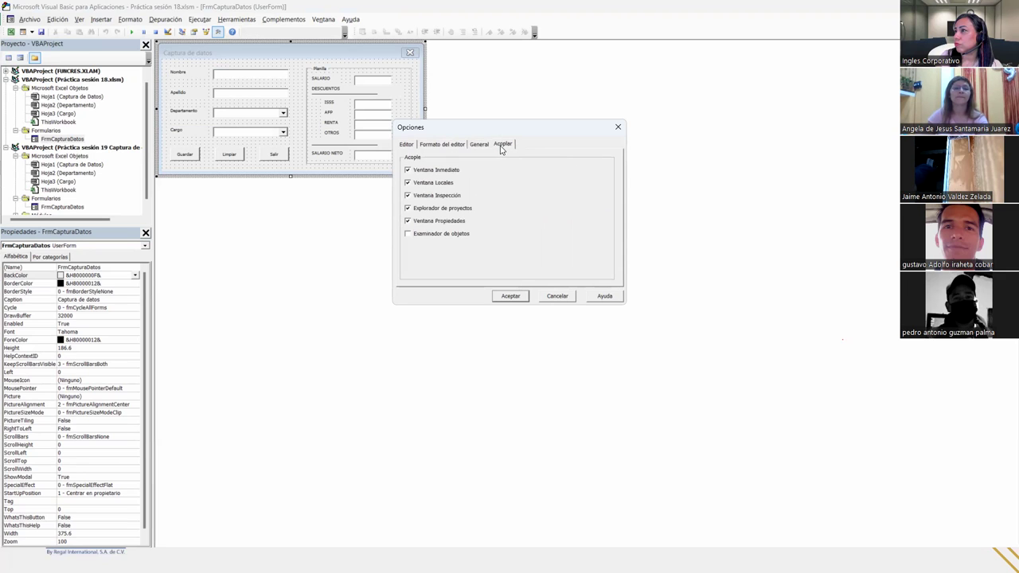
click(618, 128)
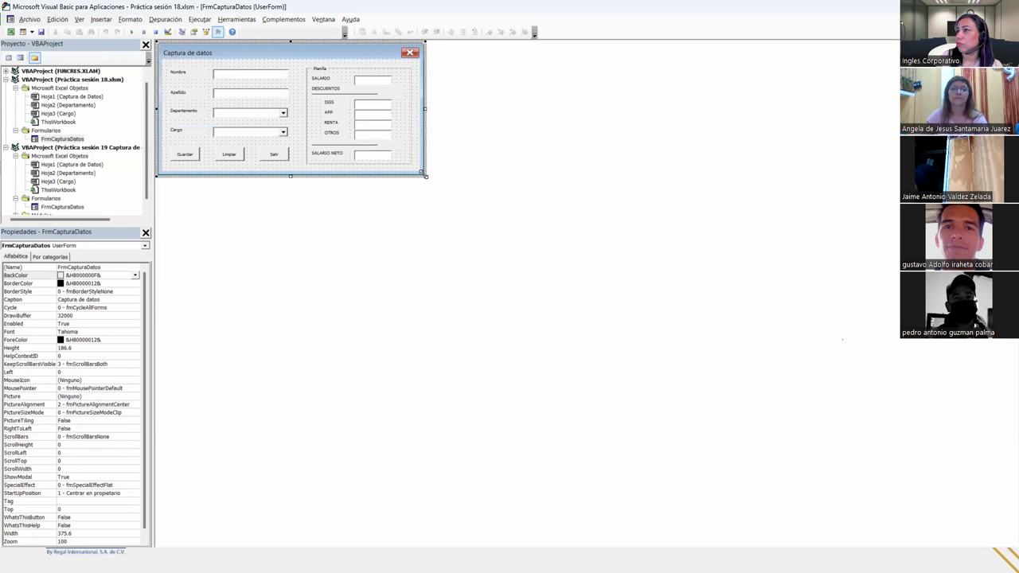
Resize the form to 387 by 237 and run it over the worksheet.
drag(425, 175, 434, 212)
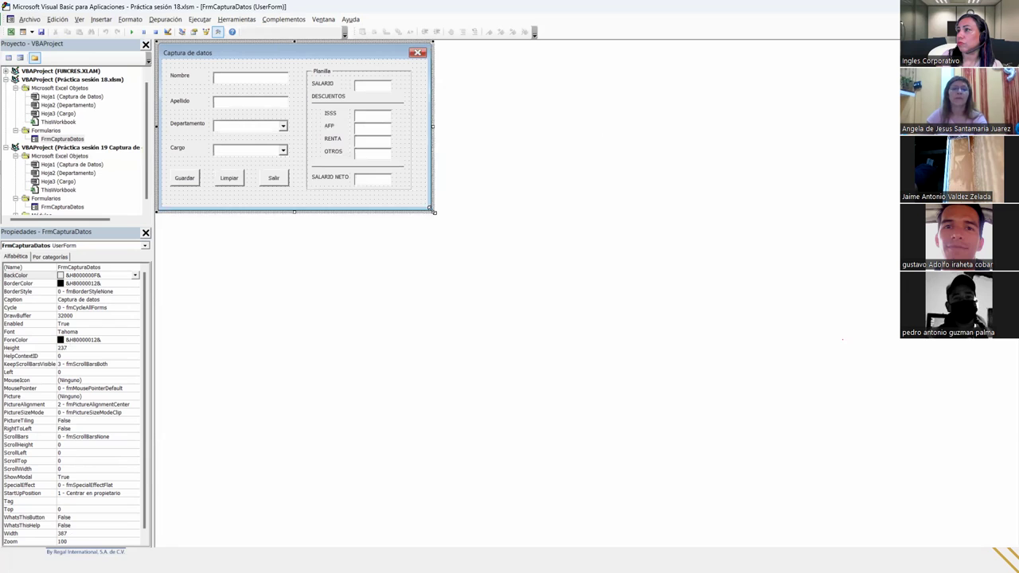
click(131, 32)
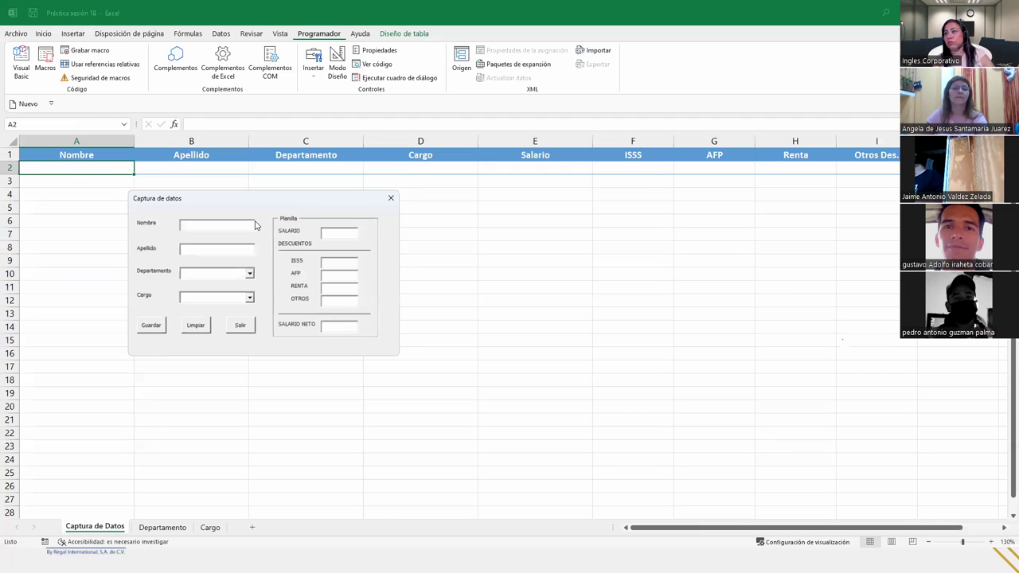
text(lll)
Test the running form's tab order from Apellido through SALARIO to Guardar, then close it.
key(Tab)
key(Tab)
key(Tab)
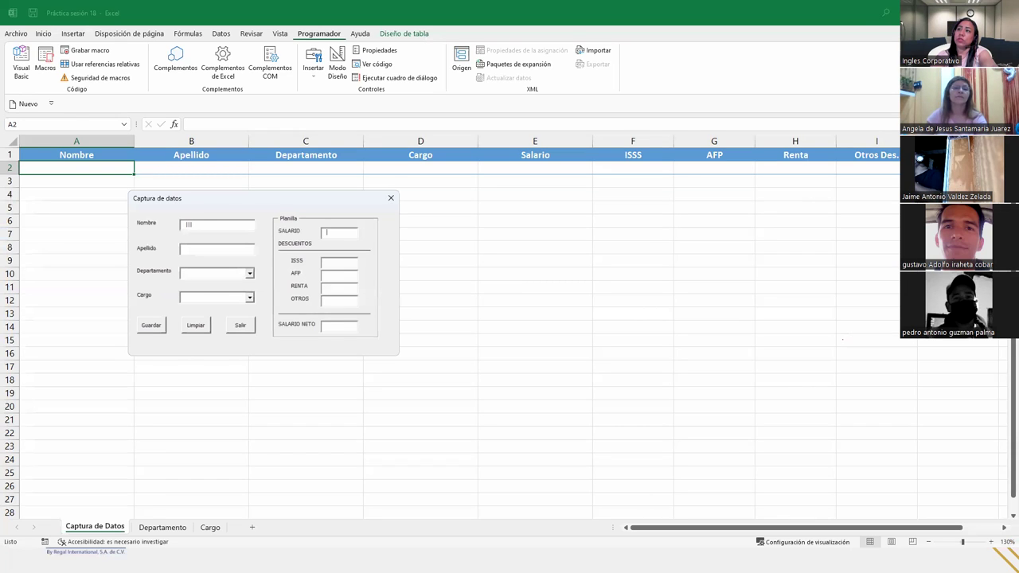
key(Tab)
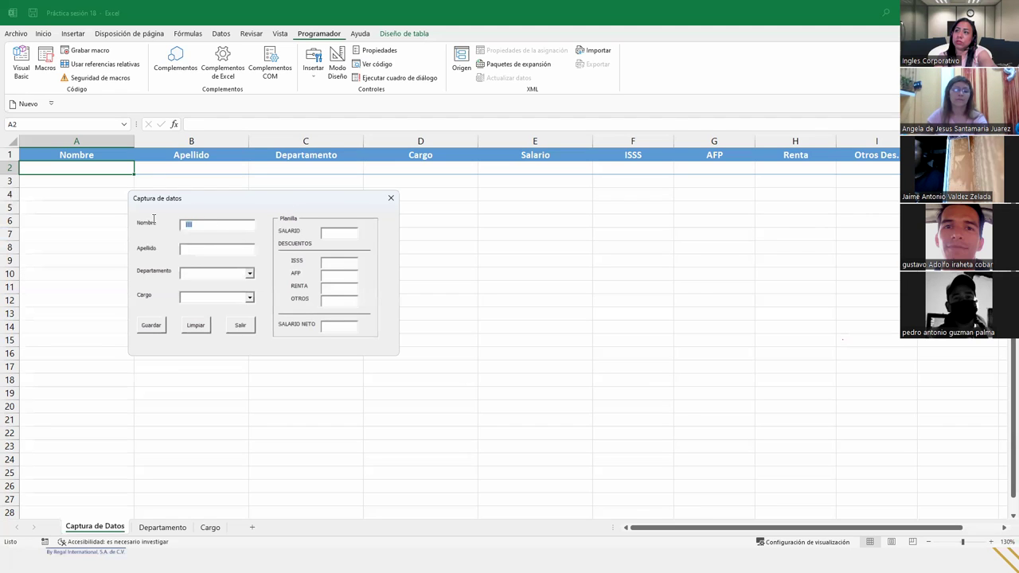
click(186, 248)
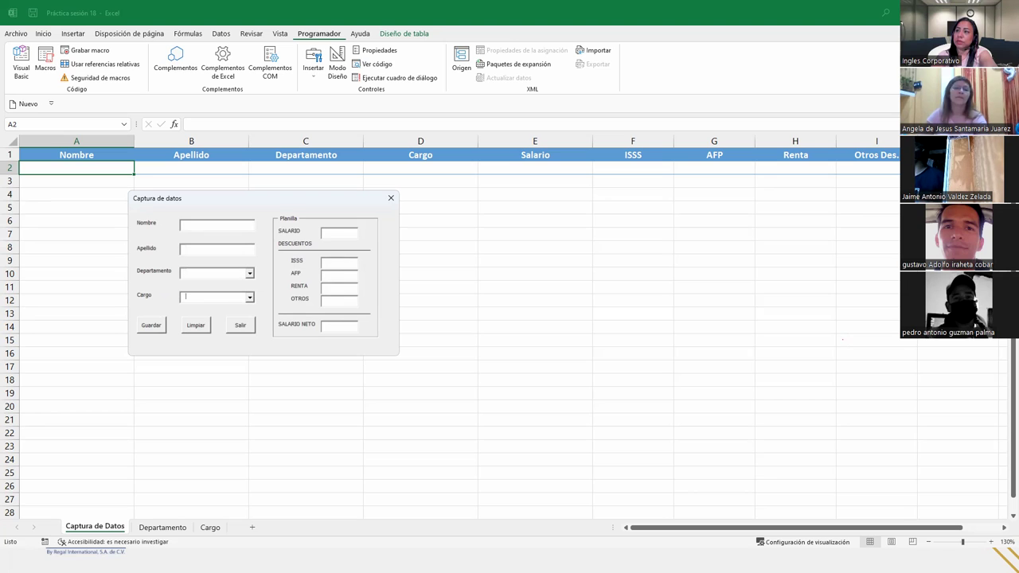
key(Tab)
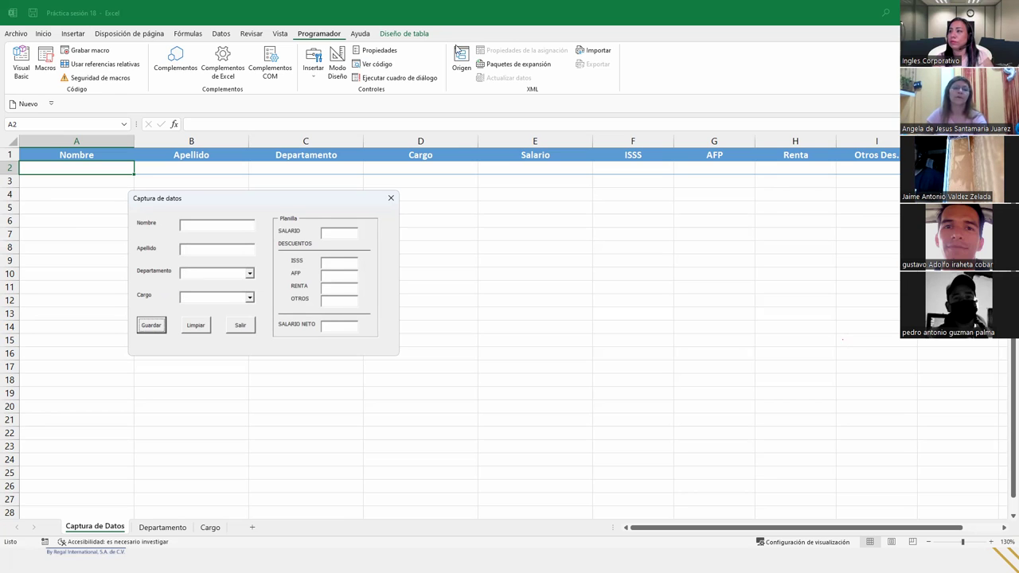
click(391, 197)
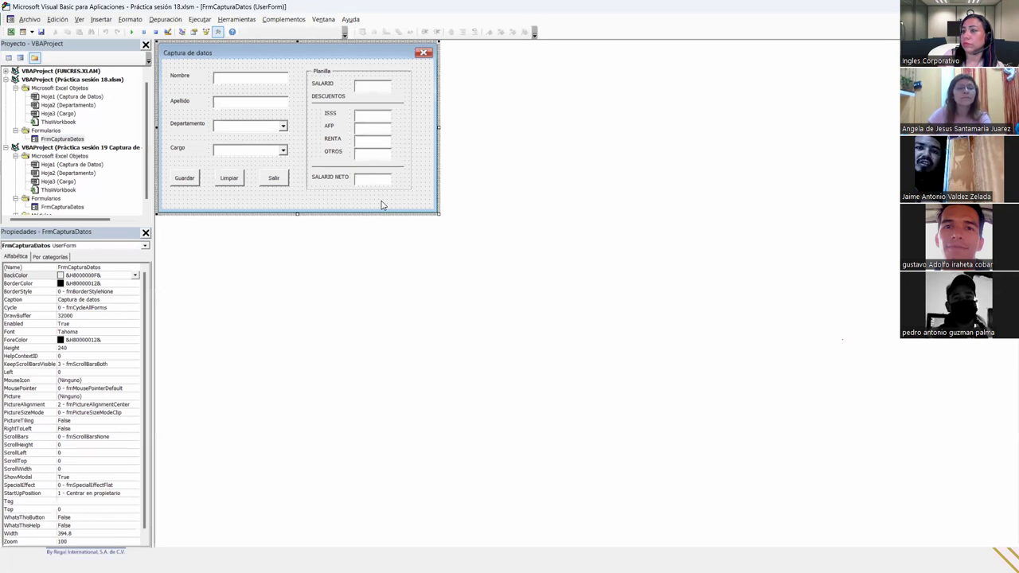
click(374, 86)
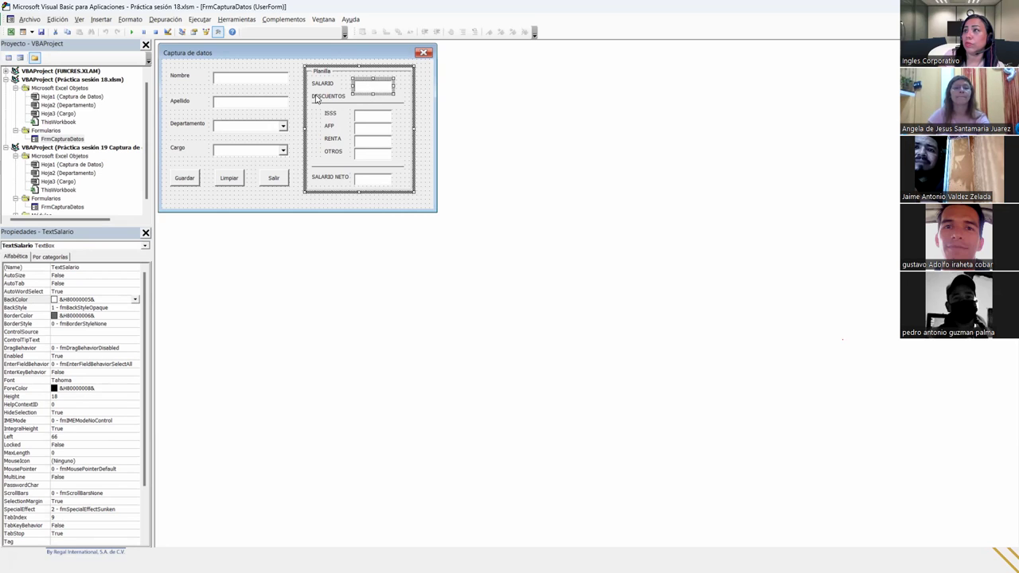
click(380, 119)
click(381, 127)
click(381, 142)
click(380, 153)
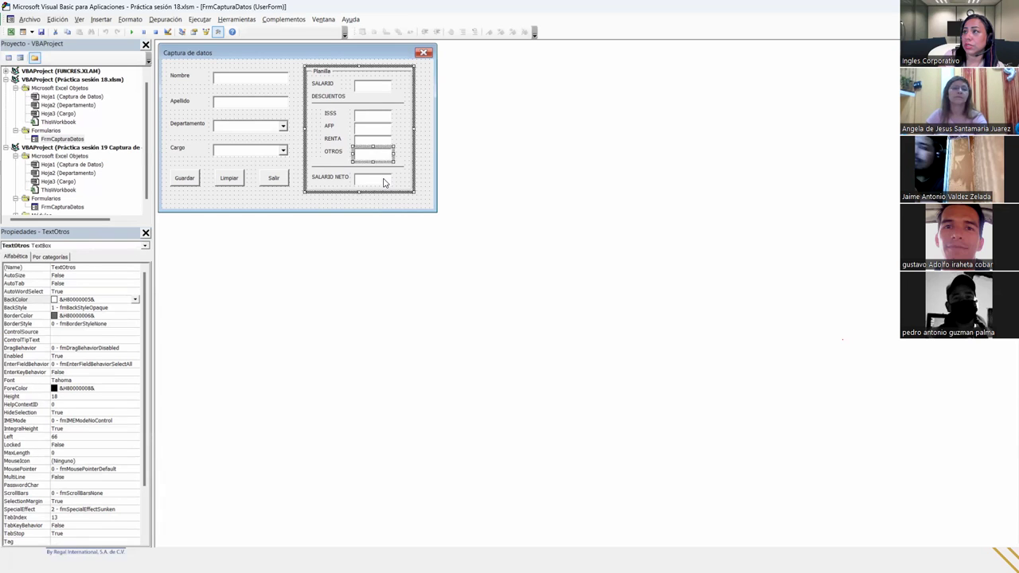
click(346, 209)
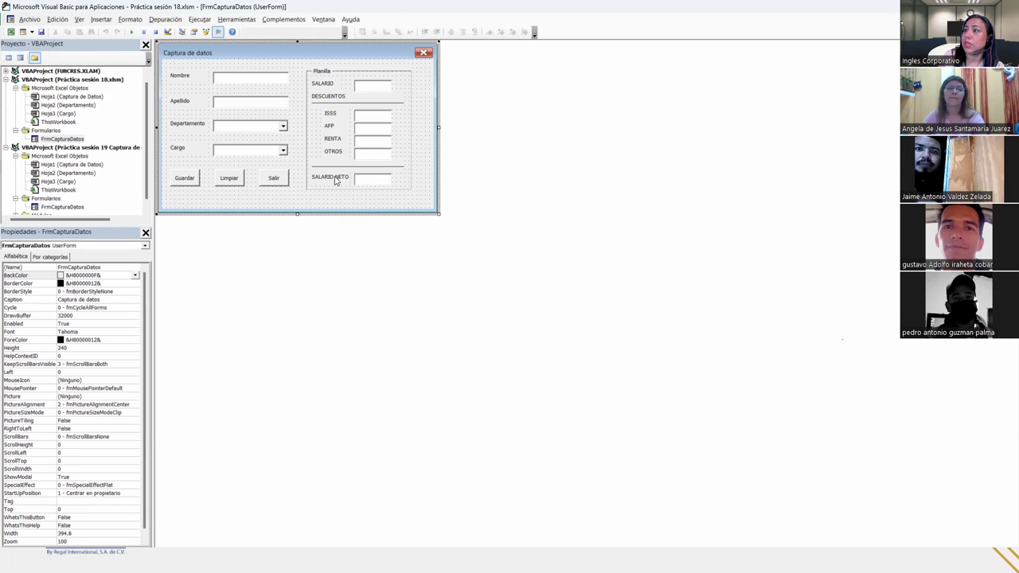
click(192, 184)
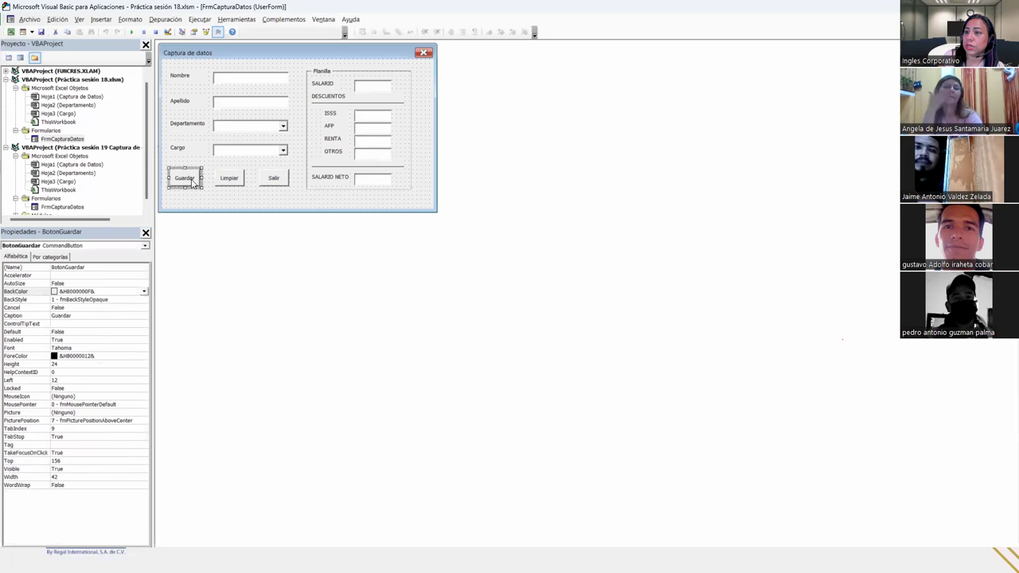
click(226, 179)
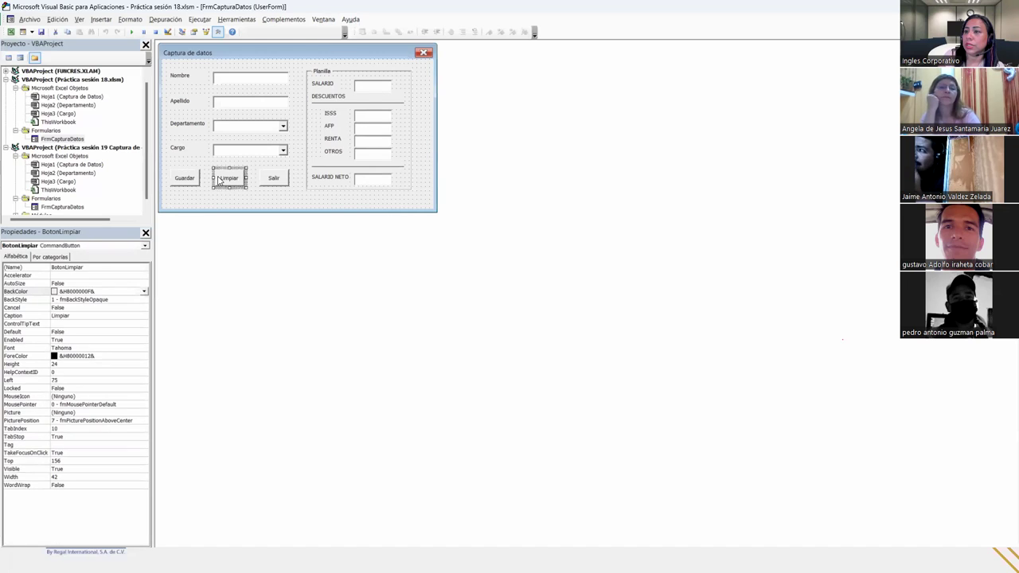
click(268, 182)
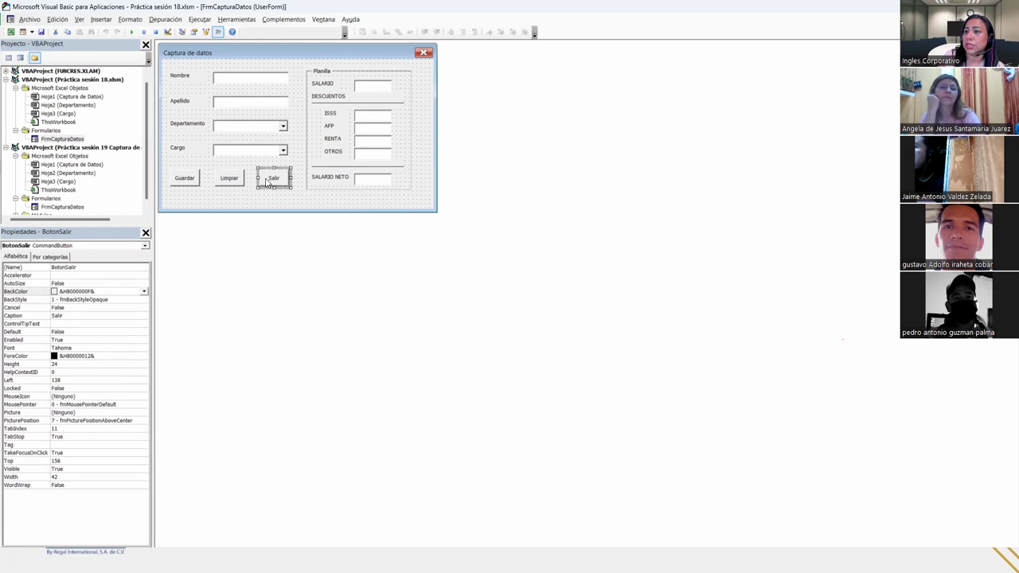
click(302, 200)
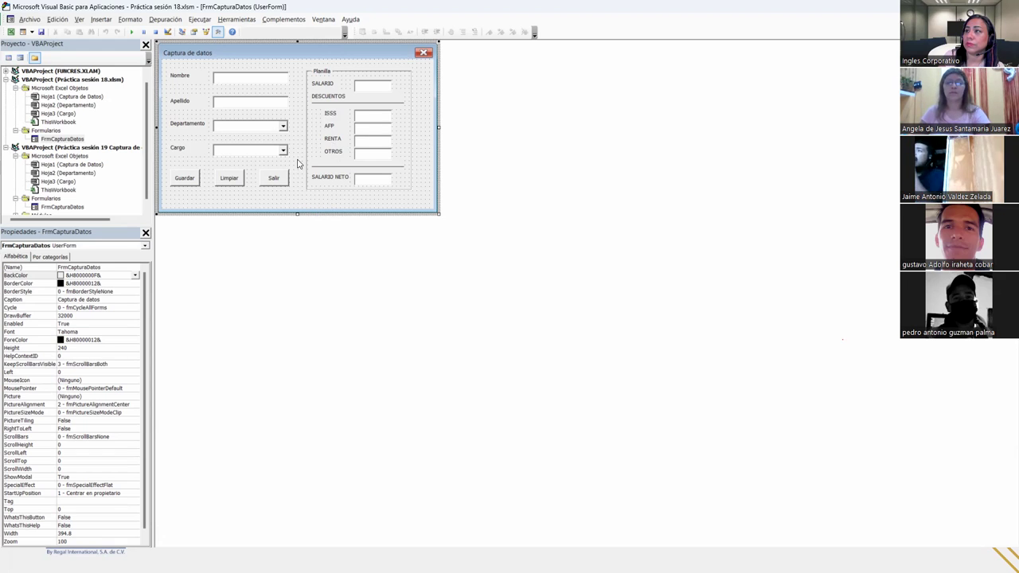
Widen the Nombre-to-Cargo input boxes together and make the form slightly narrower.
mouse_move(299, 160)
mouse_down()
mouse_move(209, 79)
mouse_move(214, 67)
mouse_up()
drag(290, 98, 306, 102)
click(414, 201)
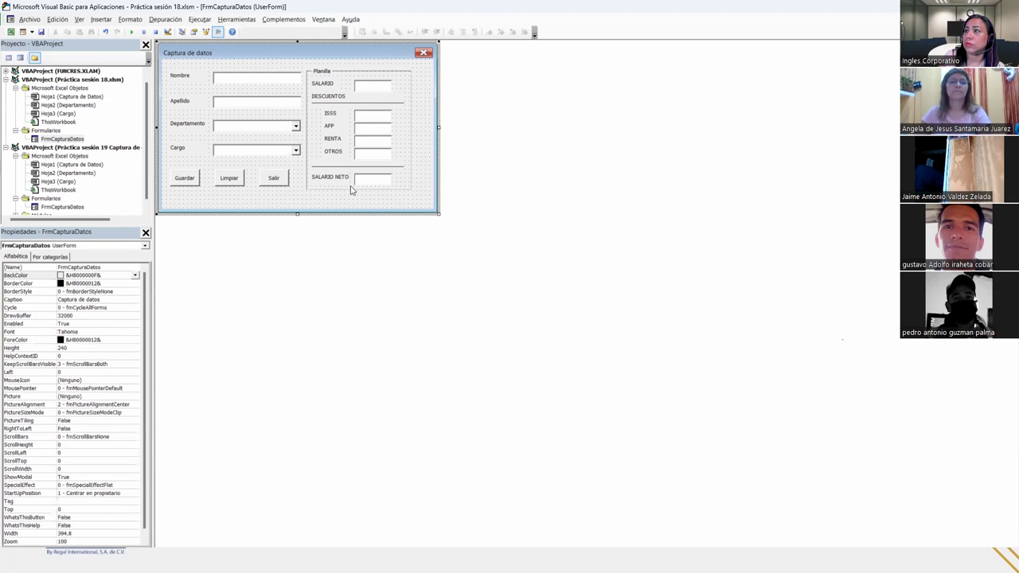
click(438, 126)
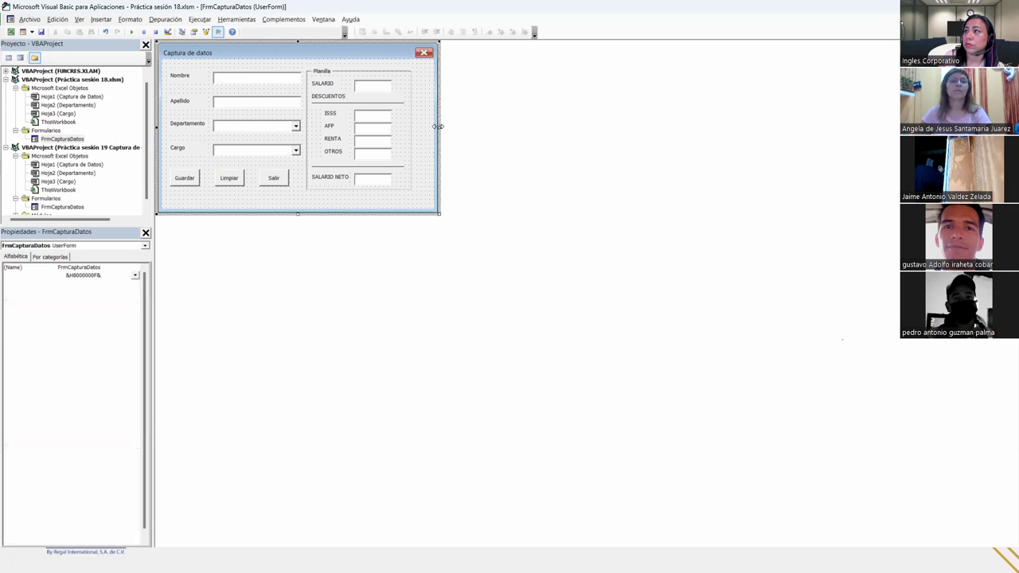
drag(438, 126, 429, 128)
Widen the Guardar, Limpiar and Salir buttons and equalize their horizontal spacing.
click(275, 180)
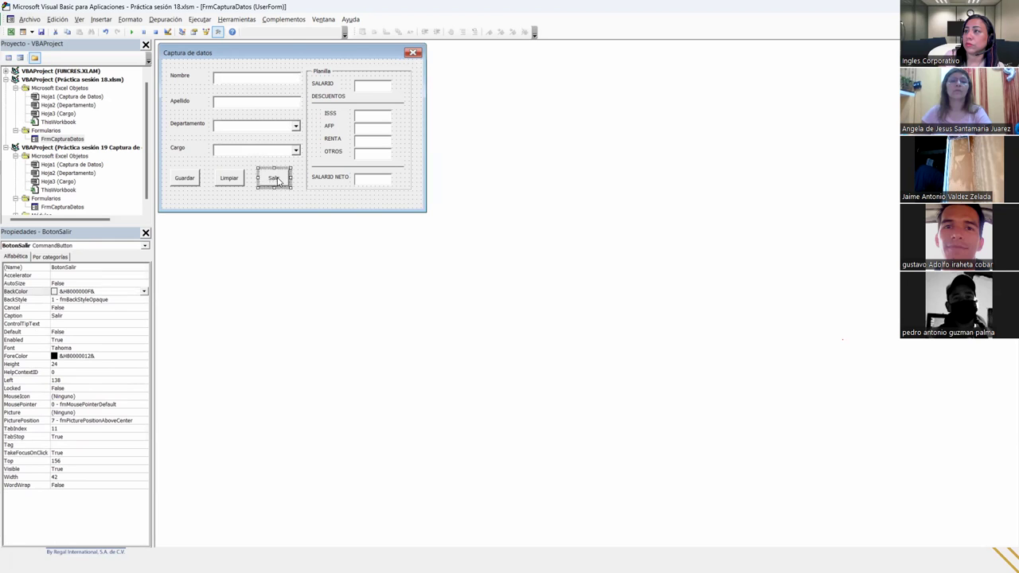
mouse_move(296, 198)
mouse_down()
mouse_move(170, 164)
mouse_move(208, 177)
mouse_up()
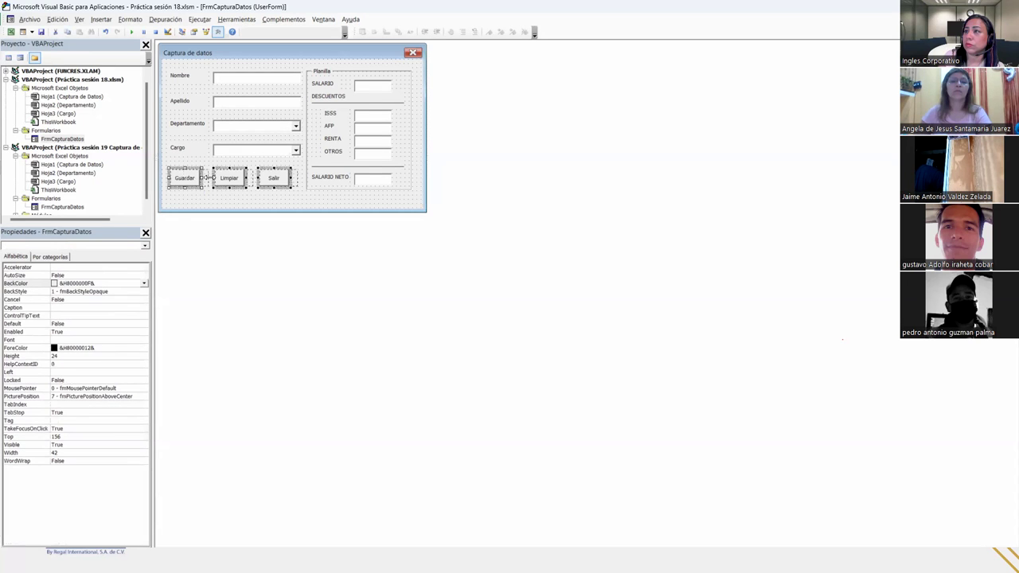
click(256, 199)
click(275, 182)
drag(283, 197, 187, 176)
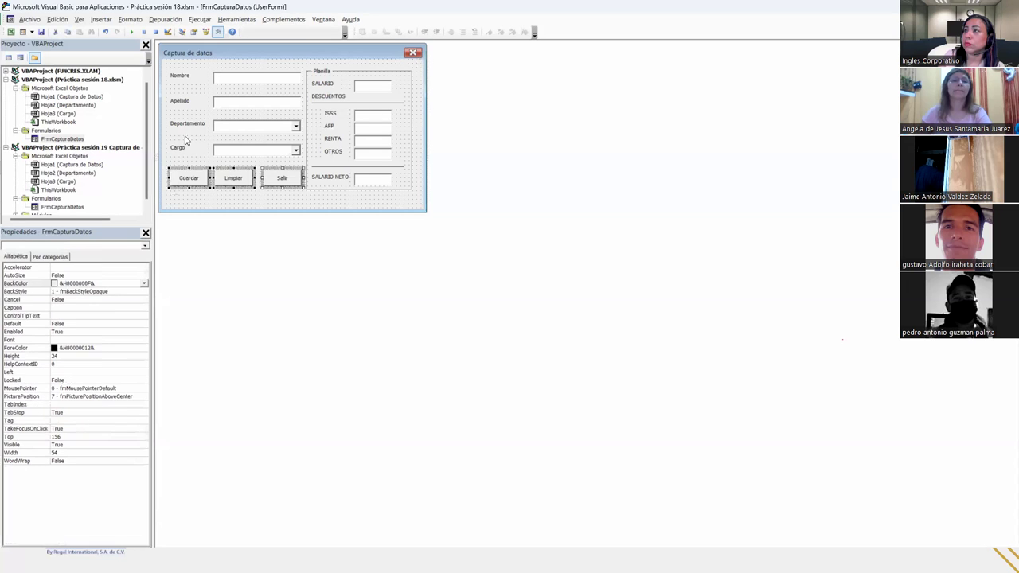
click(132, 20)
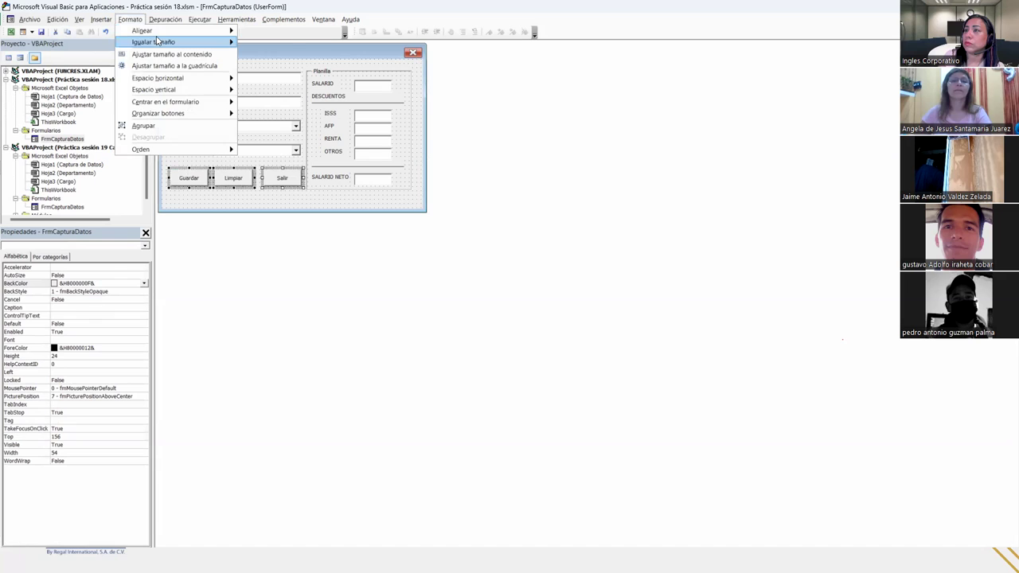
mouse_move(157, 78)
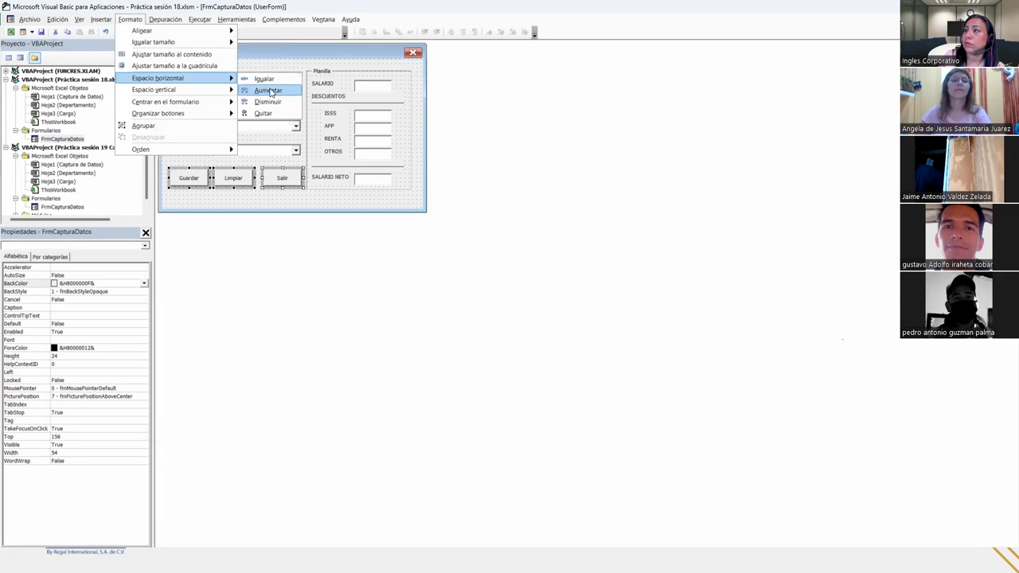
click(263, 79)
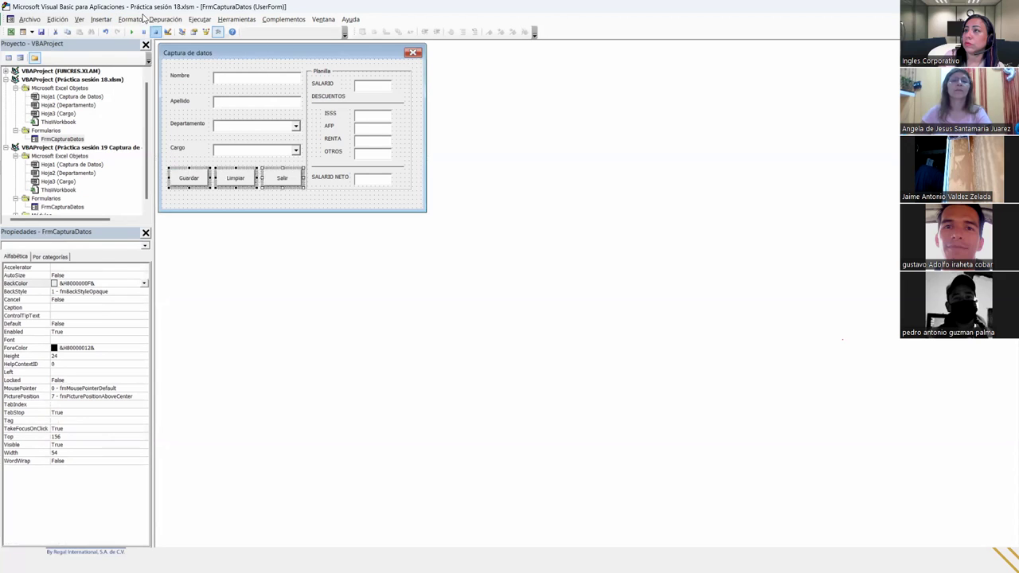
click(281, 203)
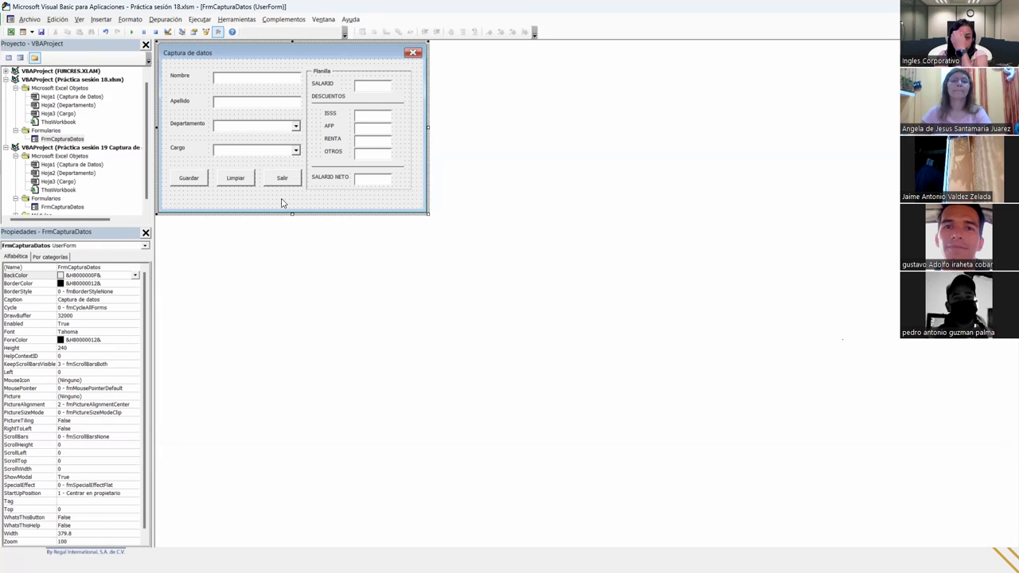
key(F5)
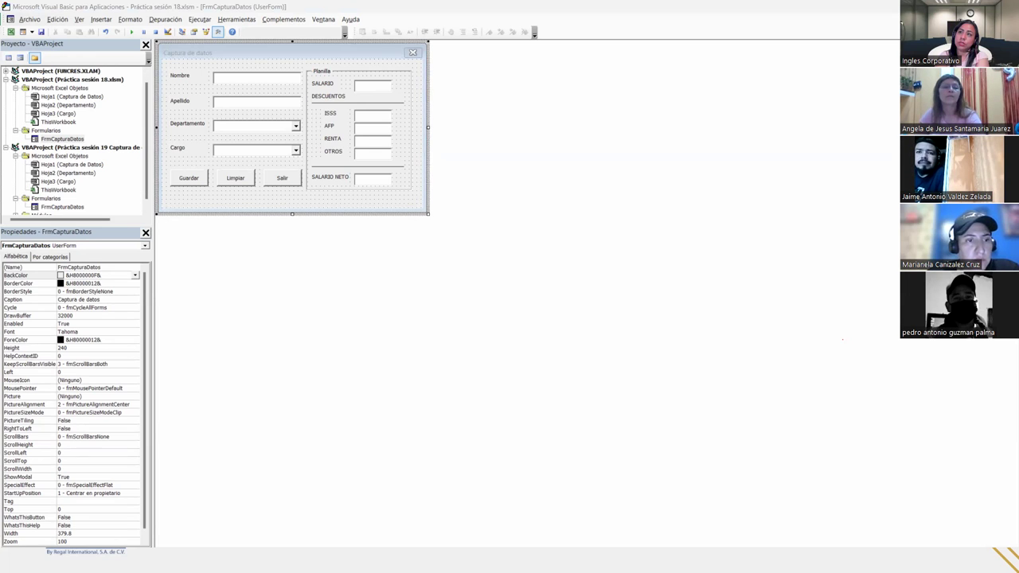
right_click(51, 80)
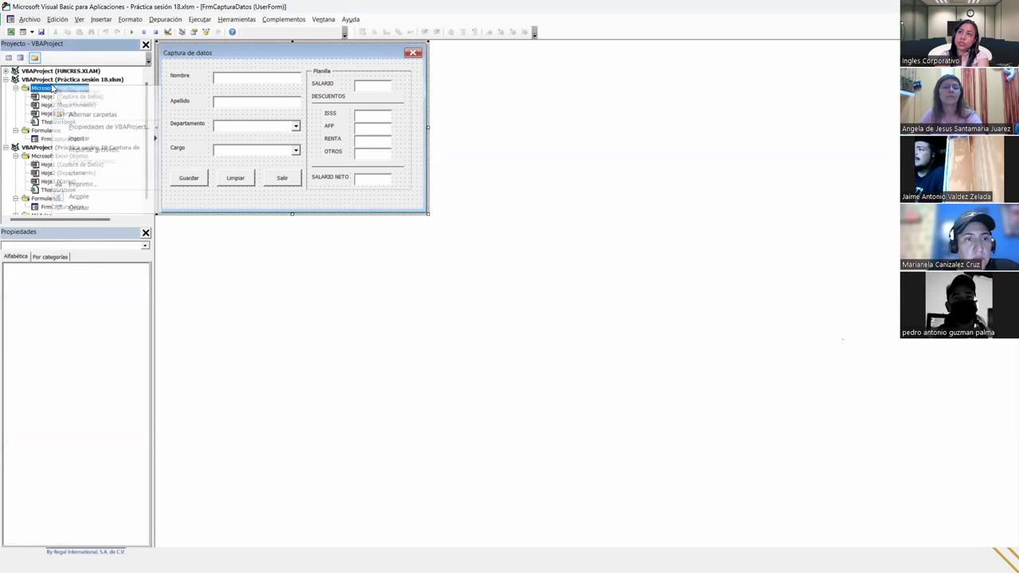
right_click(53, 79)
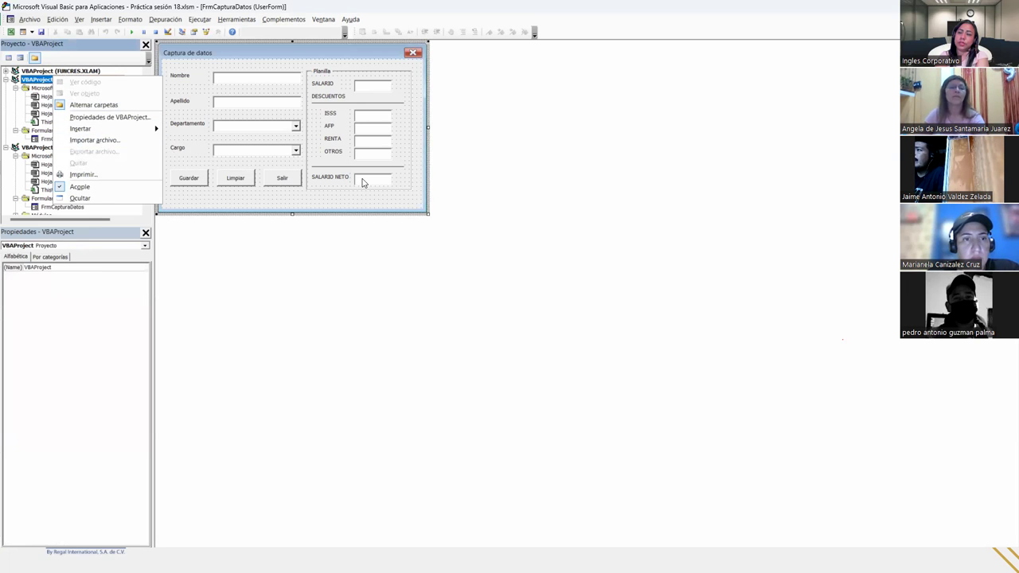
click(314, 274)
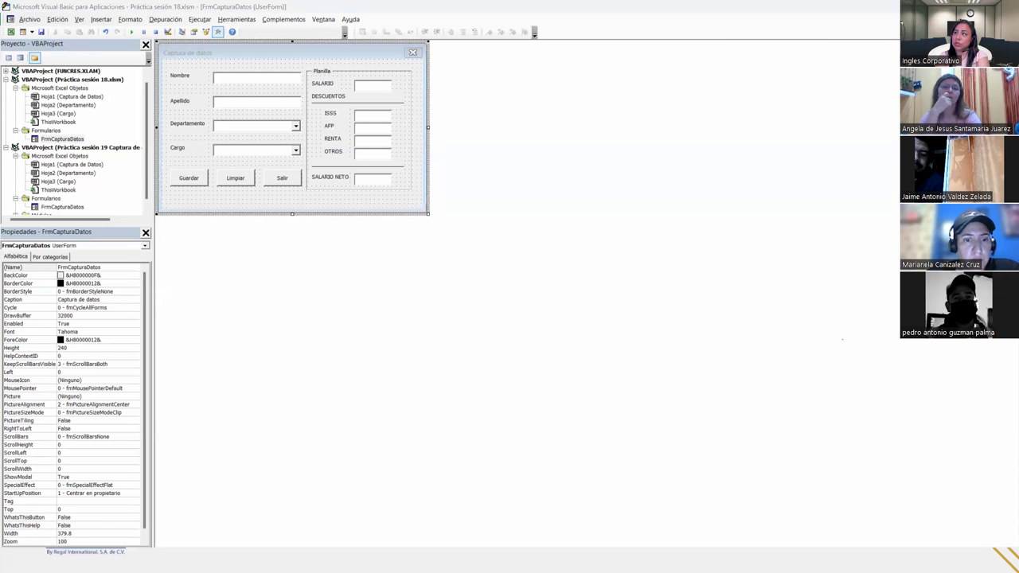
Confirm FrmCapturaDatos.frm and .frx are in Archivos extras, minimize the folder, and return to Excel.
key(alt+Tab)
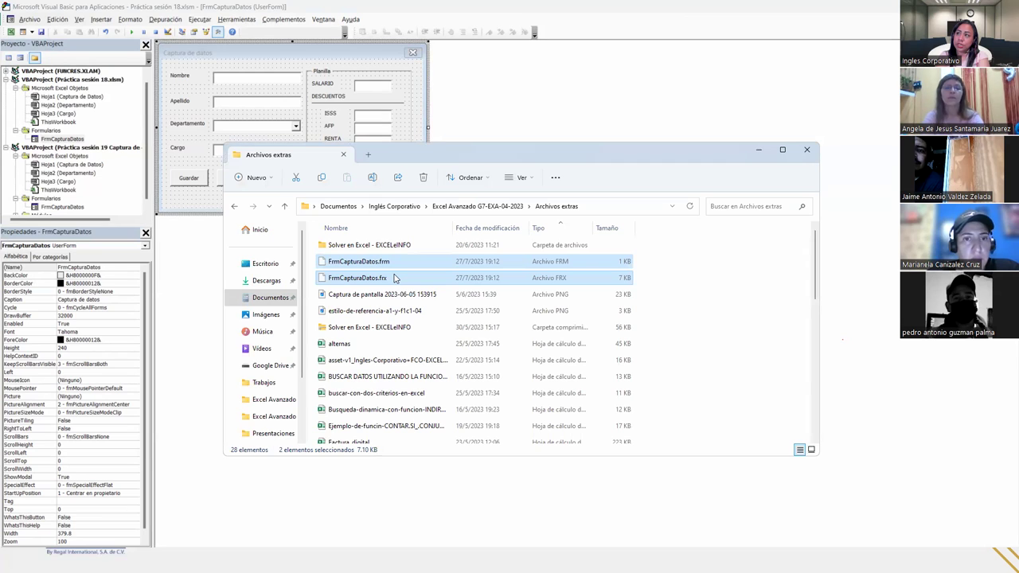
click(758, 150)
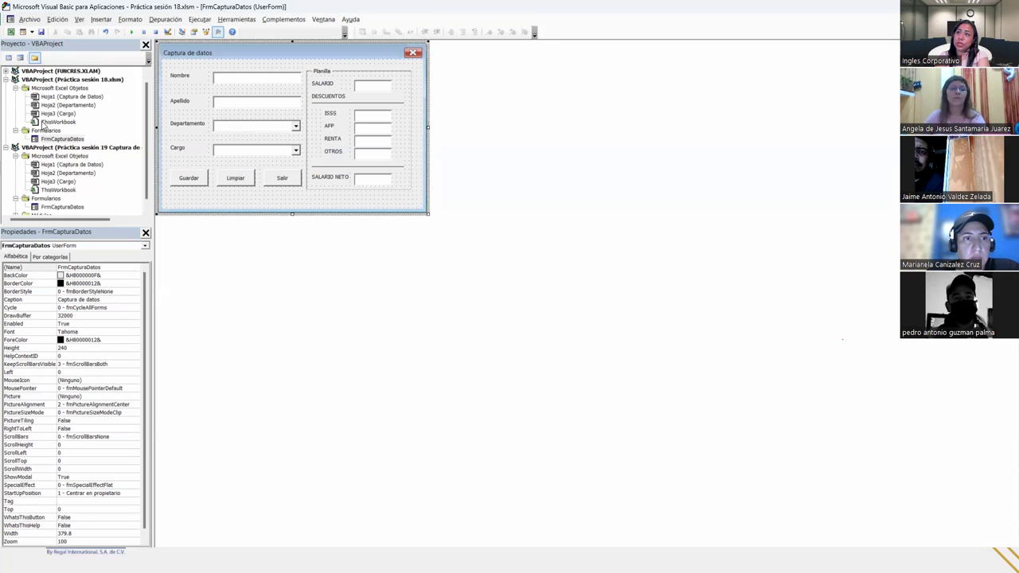
click(56, 80)
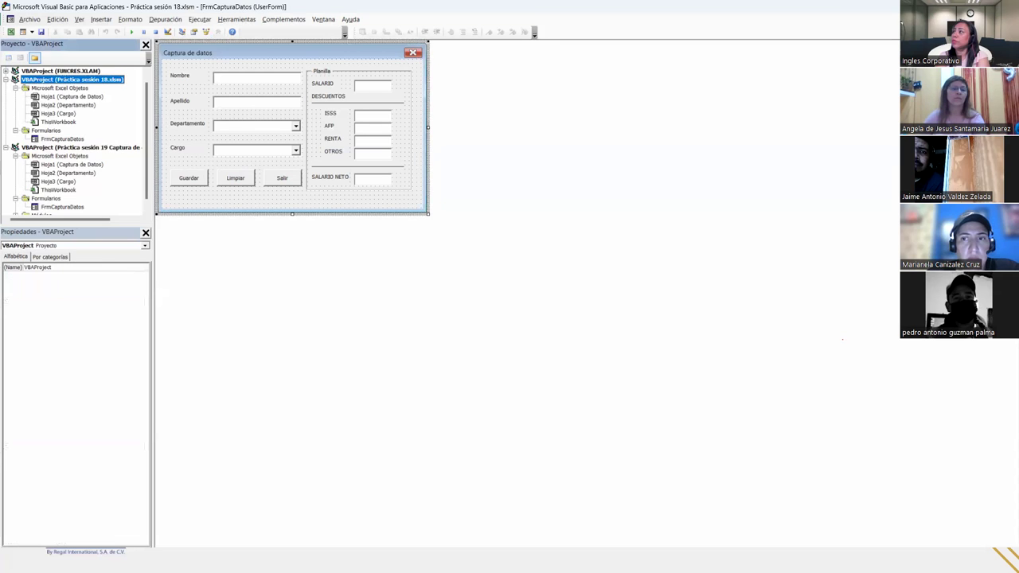
key(alt+F11)
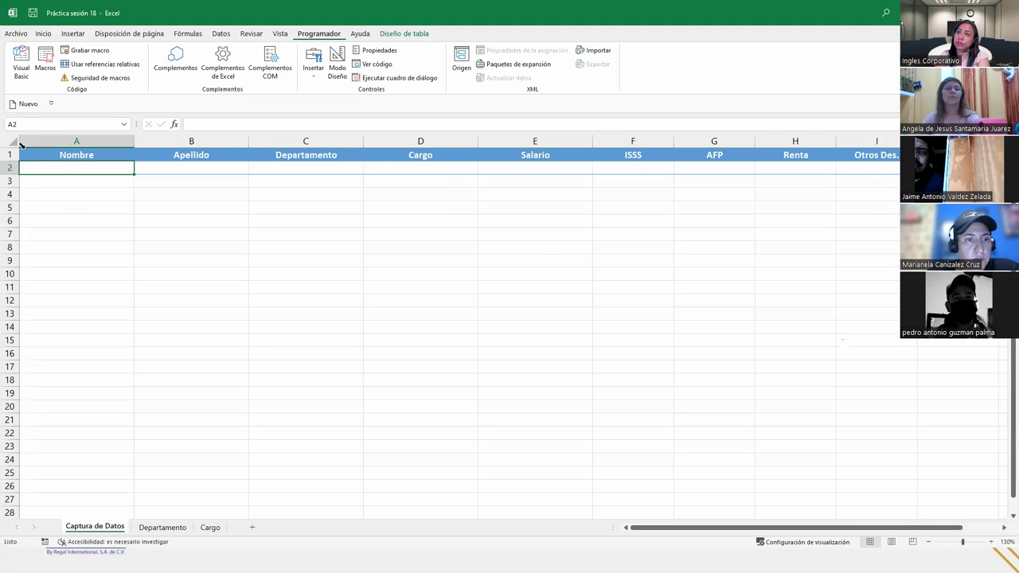
Inspect the empty table's header and blank row, then reopen the Visual Basic editor on Práctica sesión 18.
drag(21, 155, 30, 167)
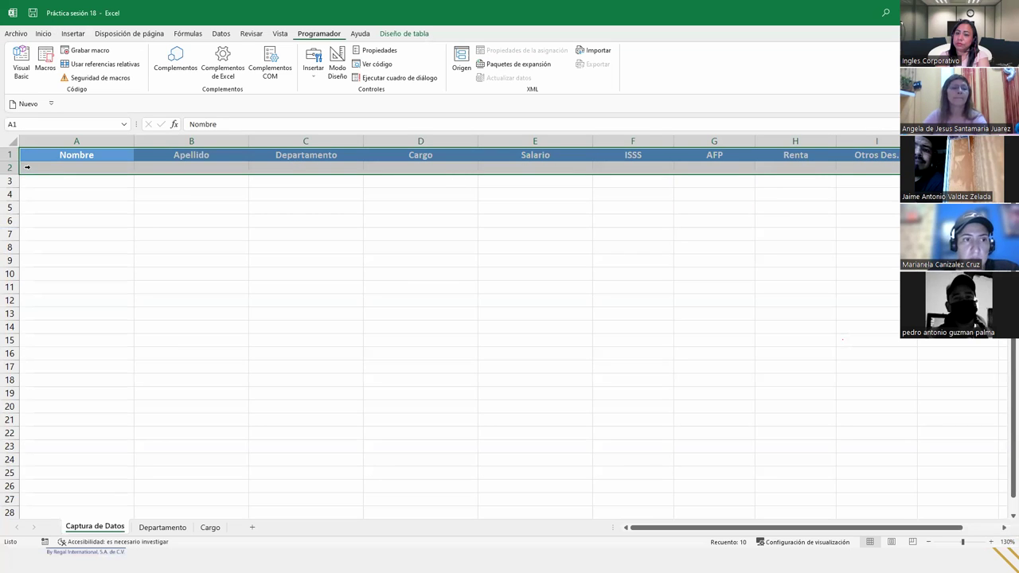
click(47, 204)
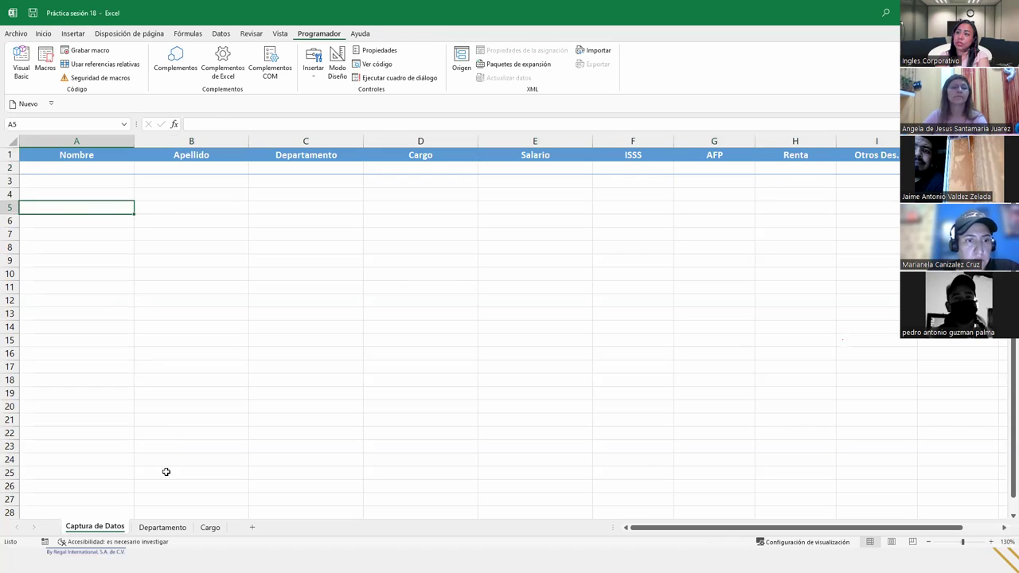
click(40, 154)
drag(19, 155, 16, 165)
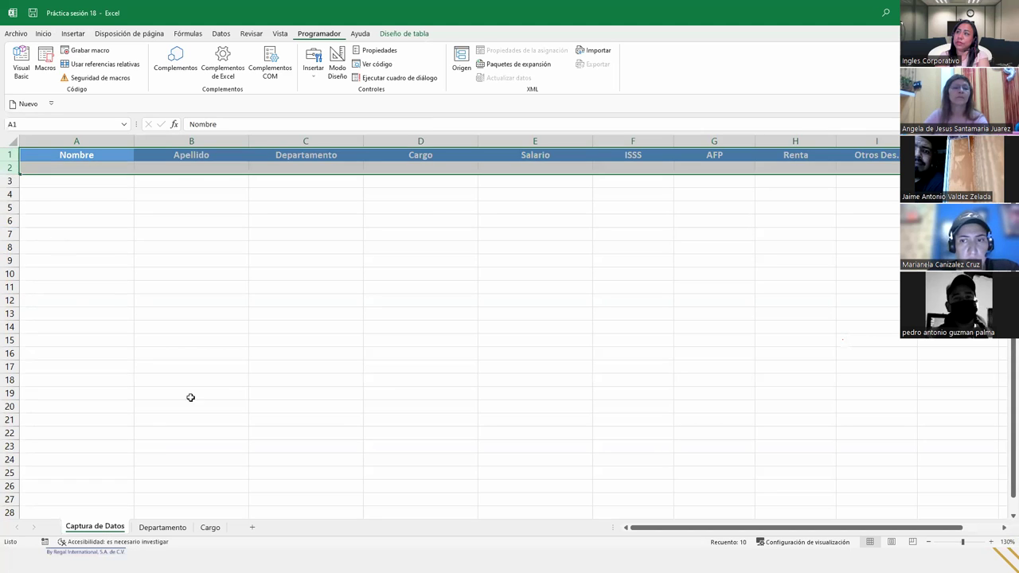
click(167, 270)
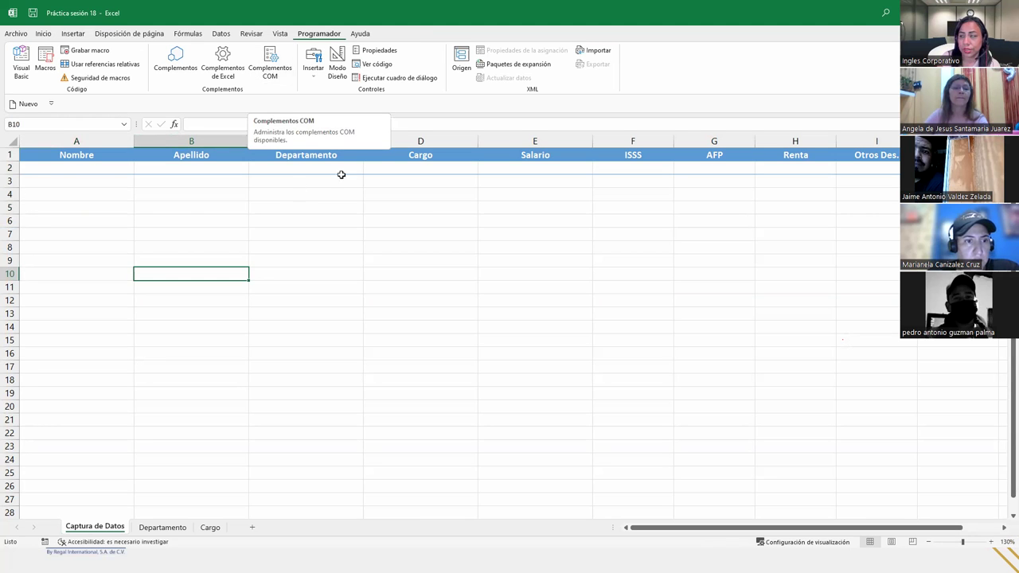
click(17, 68)
click(67, 80)
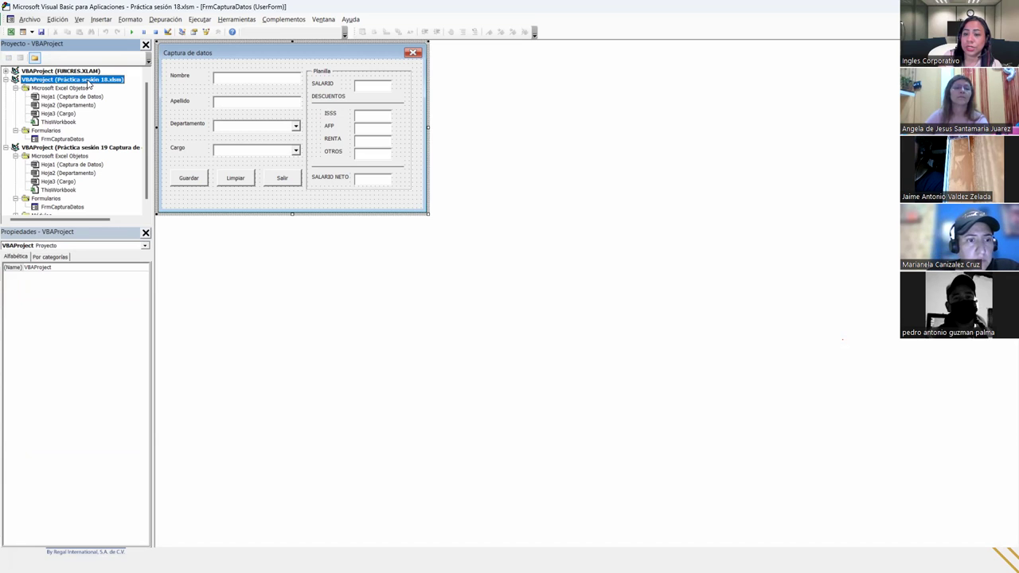
Import FrmCapturaDatos.frm from Archivos extras into Práctica sesión 18 and open the form.
right_click(88, 83)
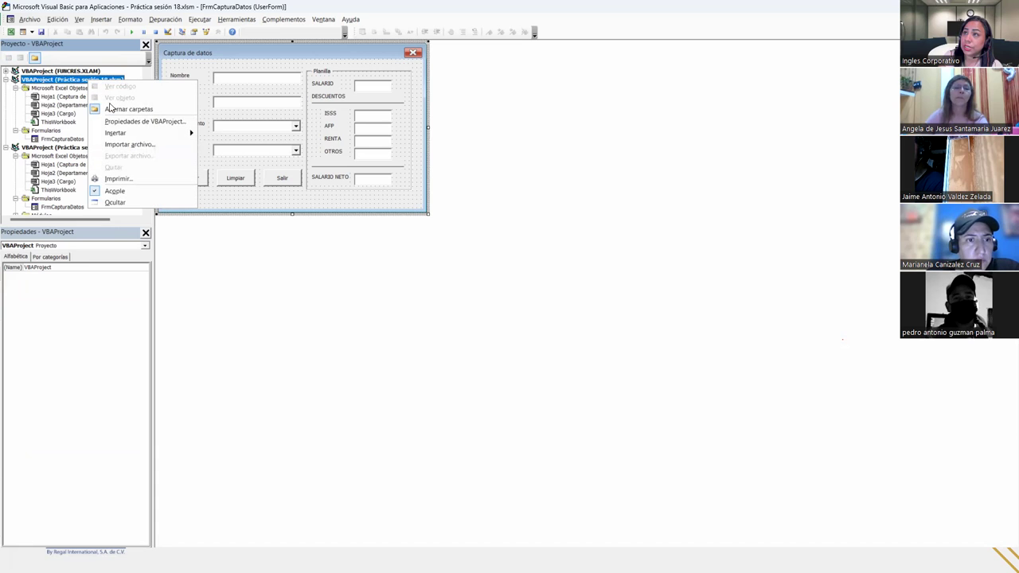
click(137, 146)
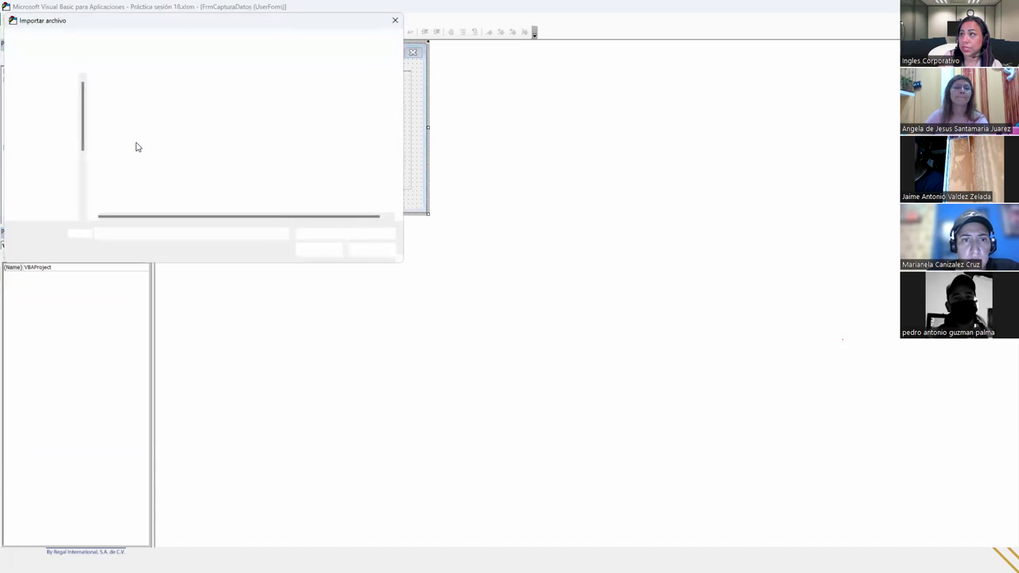
click(168, 122)
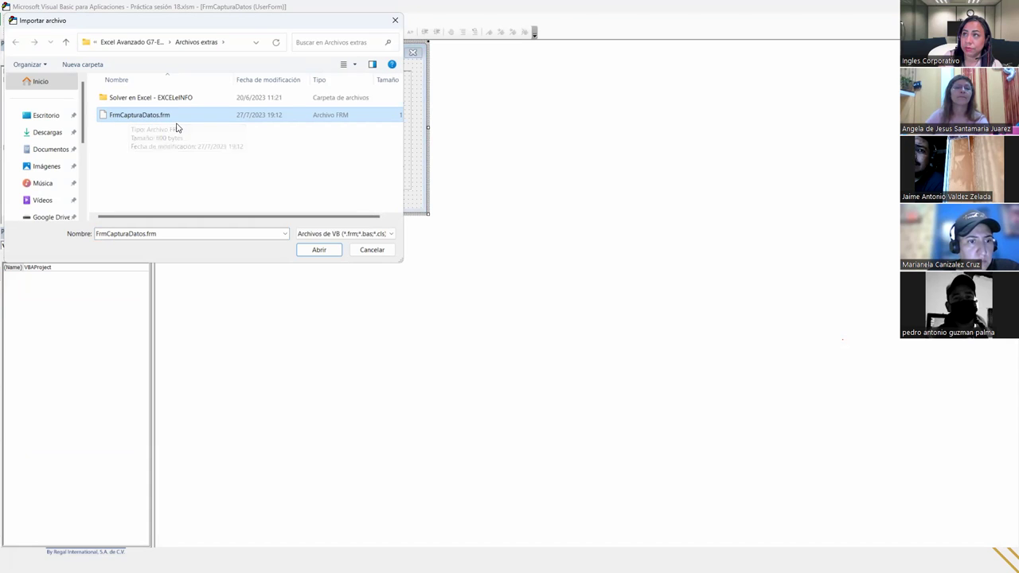
click(372, 250)
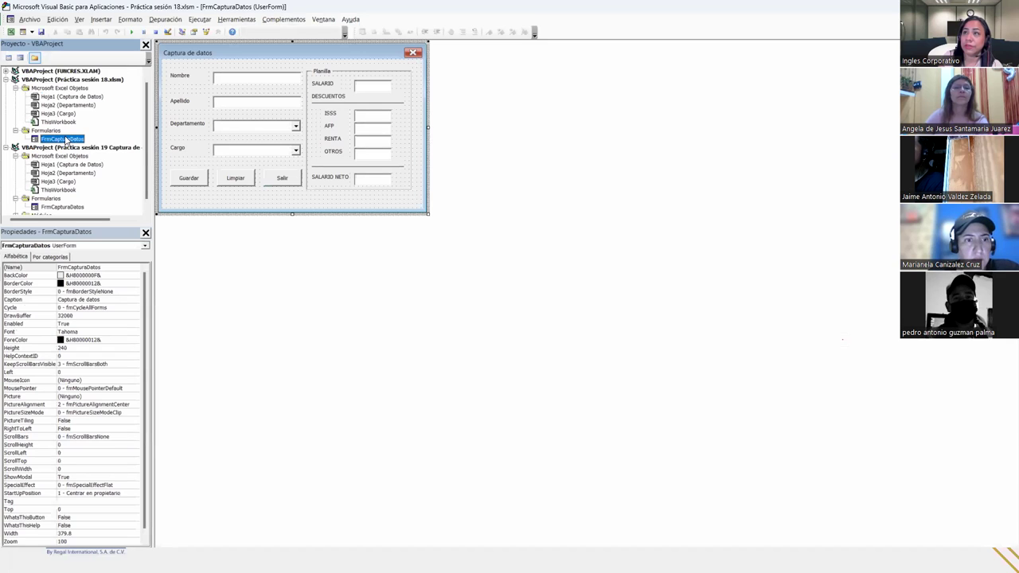
click(270, 189)
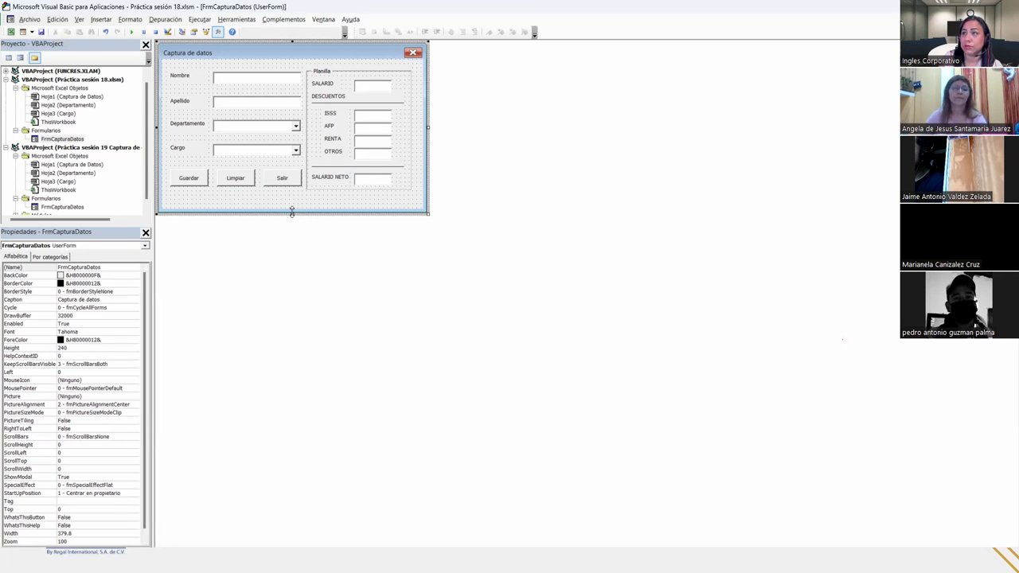
Shorten the form to 235.8 high and left-align the SALARIO, DESCUENTOS and SALARIO NETO labels.
drag(292, 211, 316, 211)
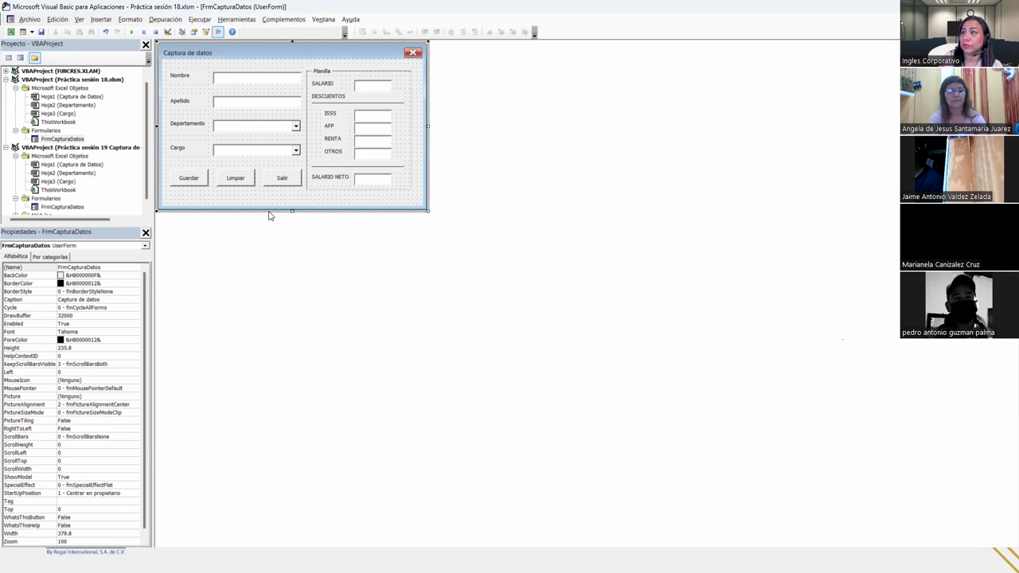
click(316, 183)
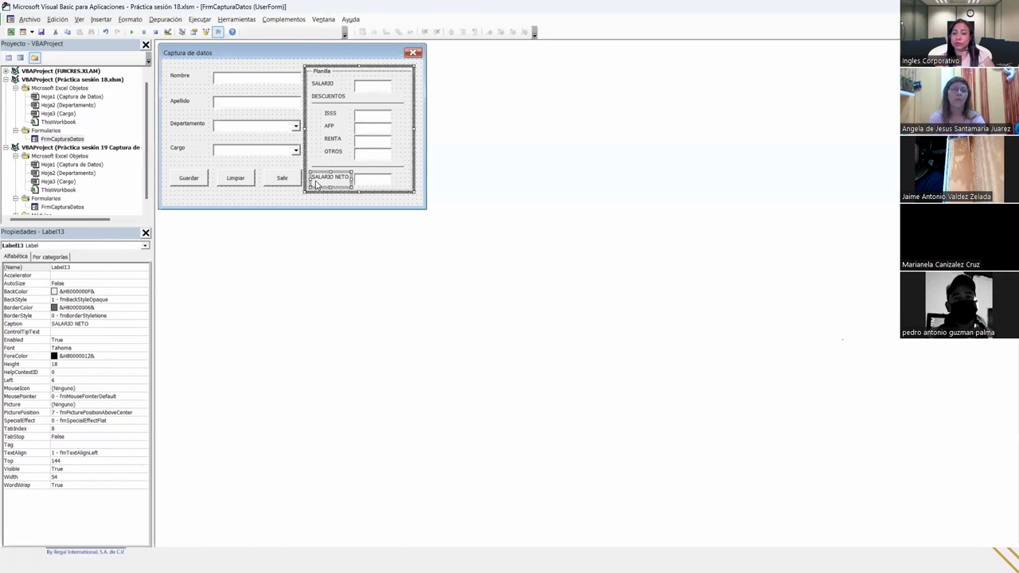
mouse_move(316, 183)
mouse_down()
mouse_move(325, 91)
mouse_move(324, 101)
mouse_up()
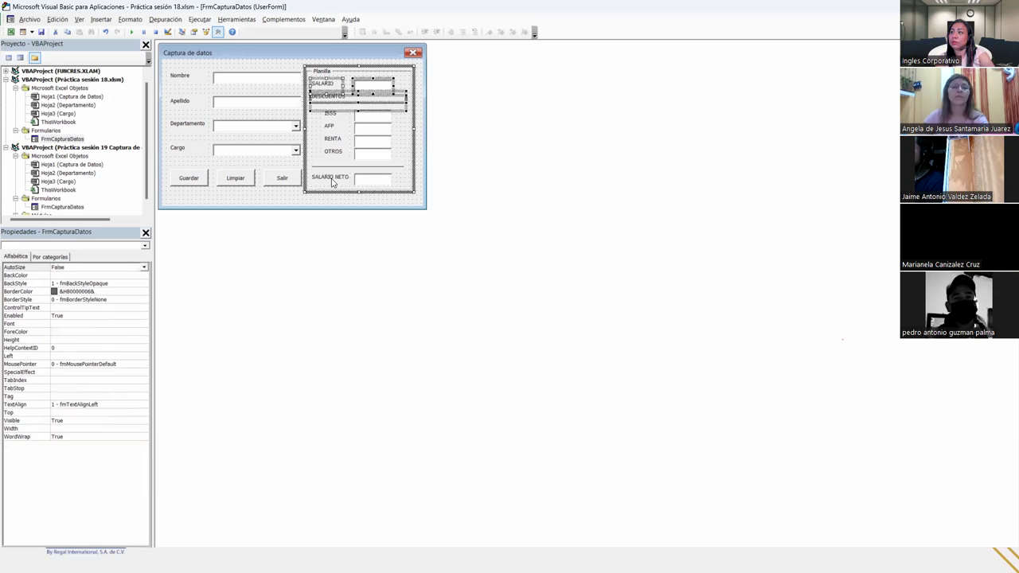
key(Tab)
drag(316, 97, 319, 86)
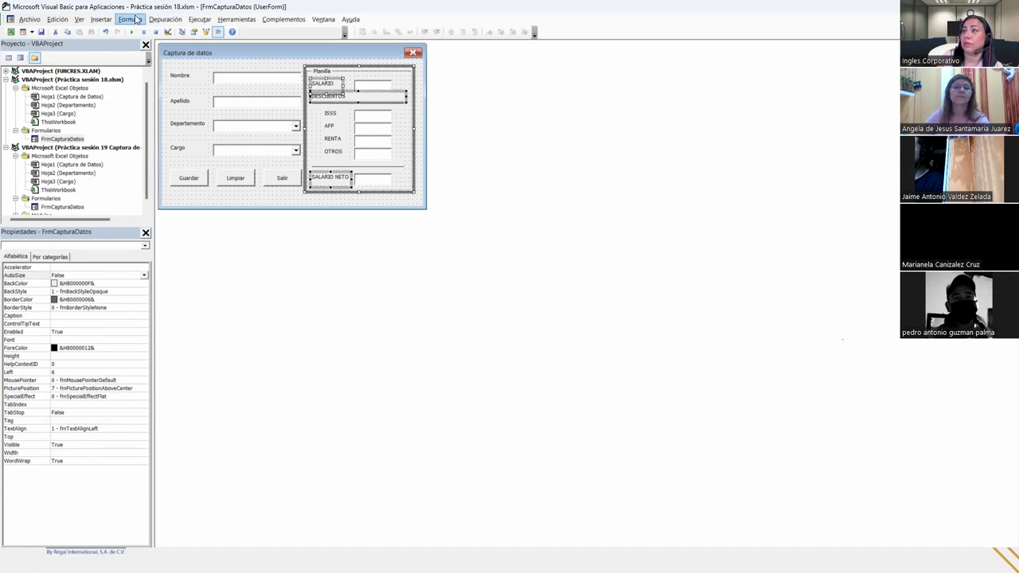
click(132, 19)
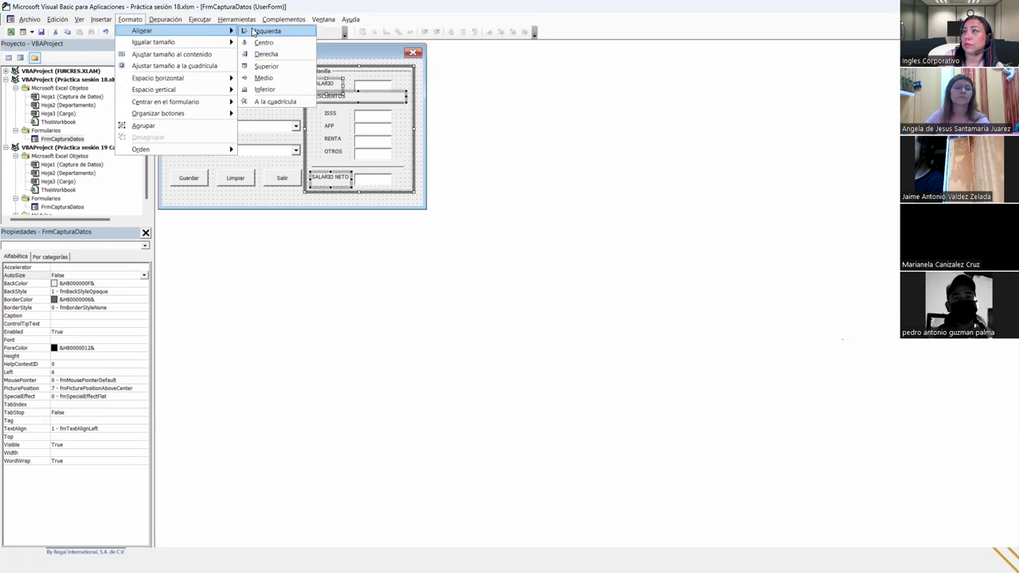
click(253, 31)
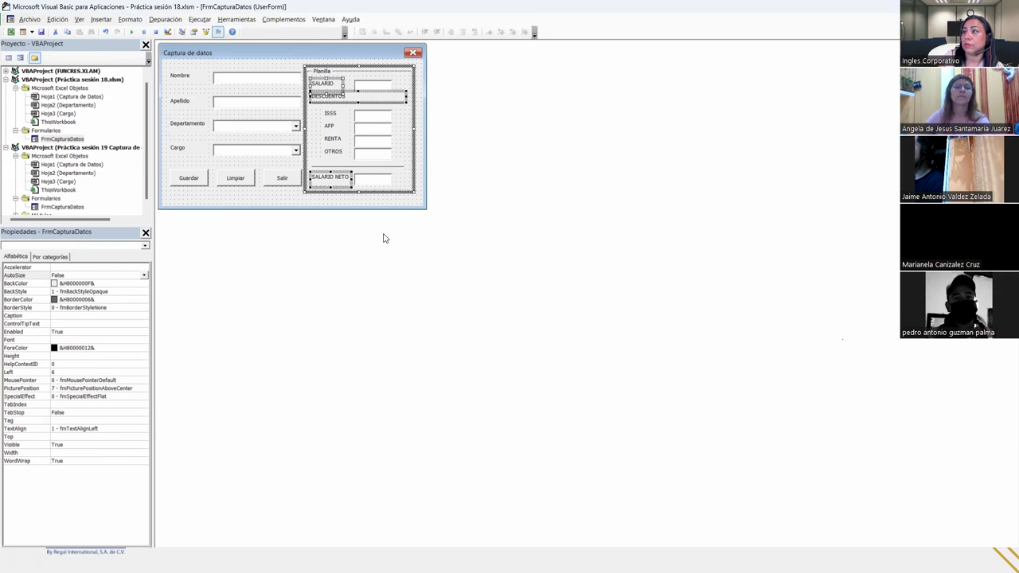
Inspect the Guardar, Limpiar and Salir buttons and the Planilla frame one by one.
click(415, 196)
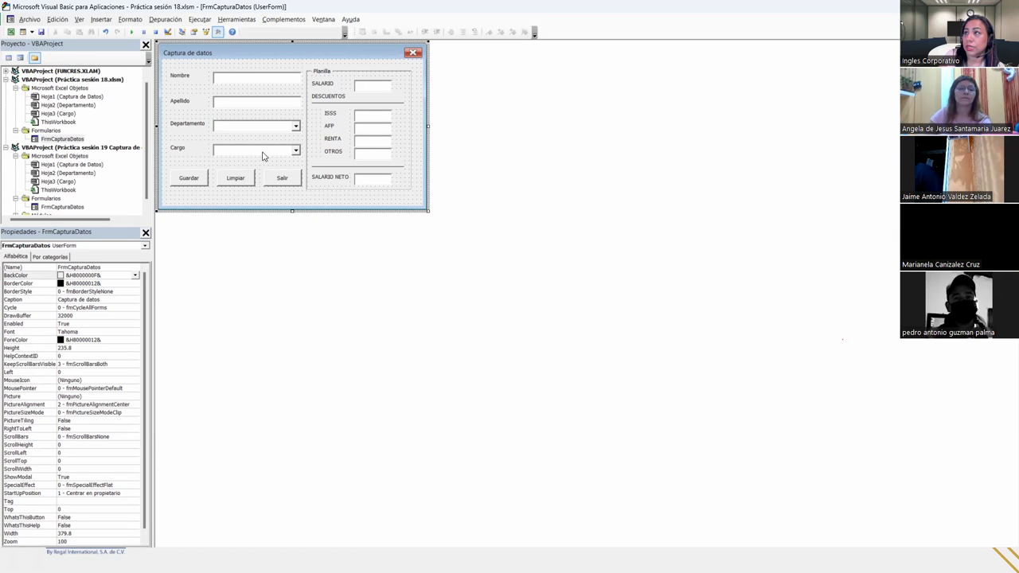
click(188, 181)
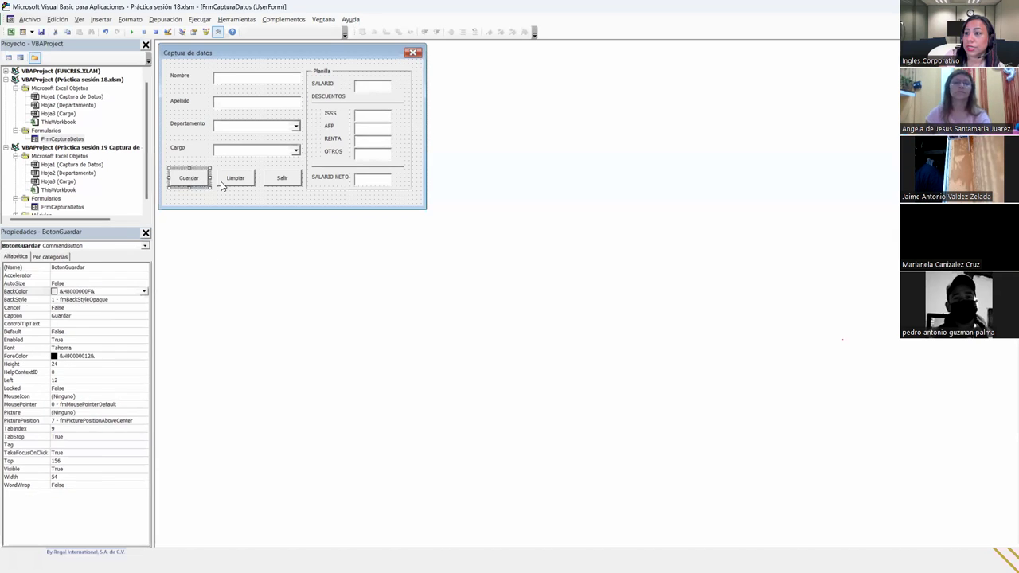
click(223, 183)
click(266, 183)
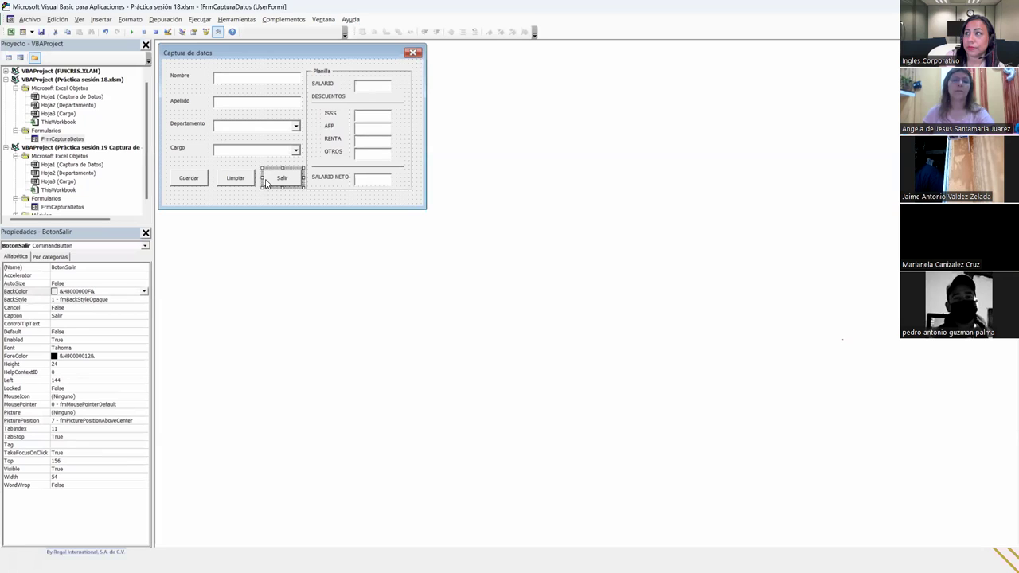
click(310, 109)
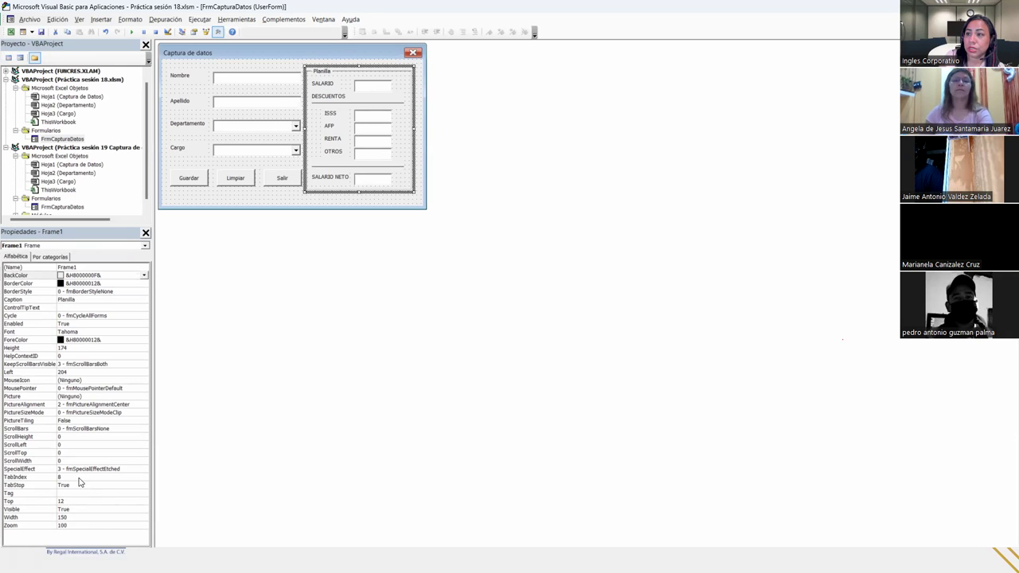
Check each Planilla label from SALARIO to SALARIO NETO, the SALARIO box, and the form.
click(332, 86)
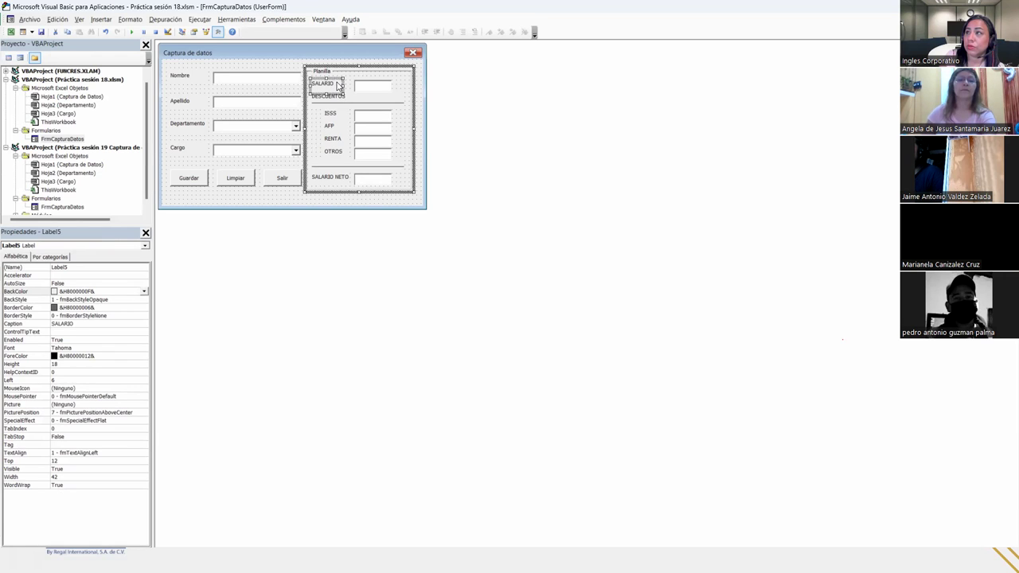
click(330, 103)
click(329, 119)
click(329, 130)
click(330, 140)
click(332, 153)
click(333, 178)
click(376, 88)
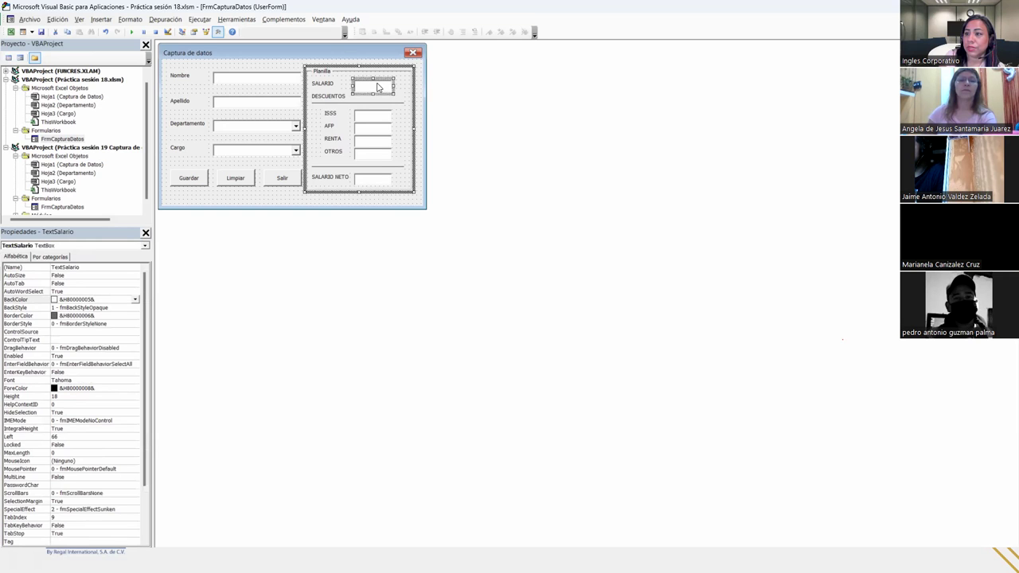
click(191, 183)
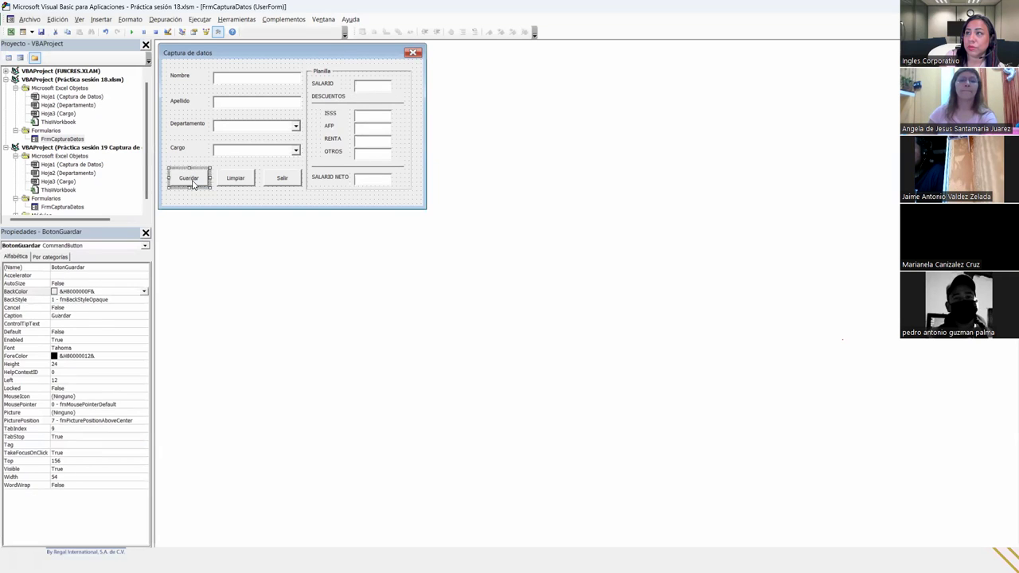
click(379, 92)
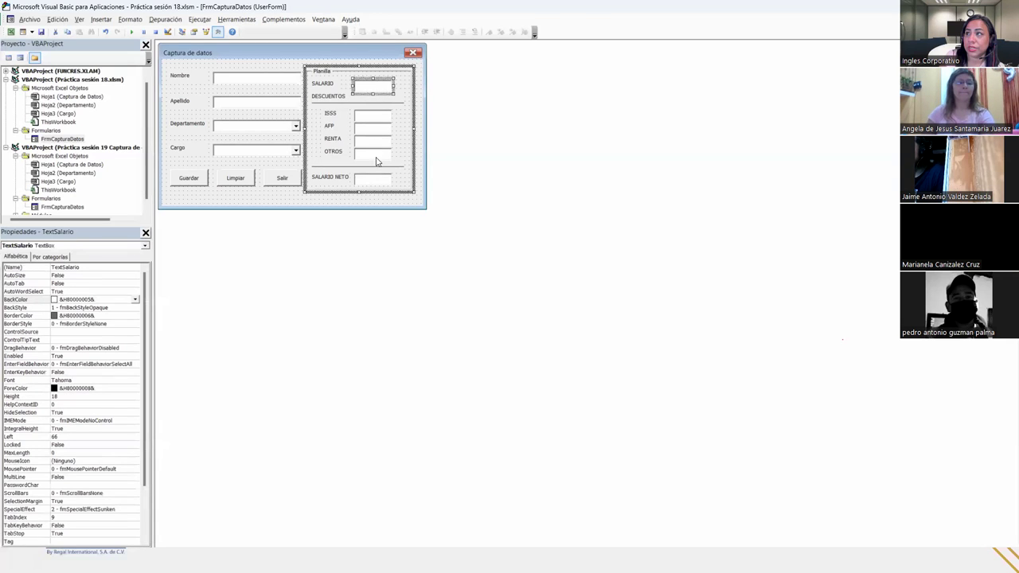
click(371, 204)
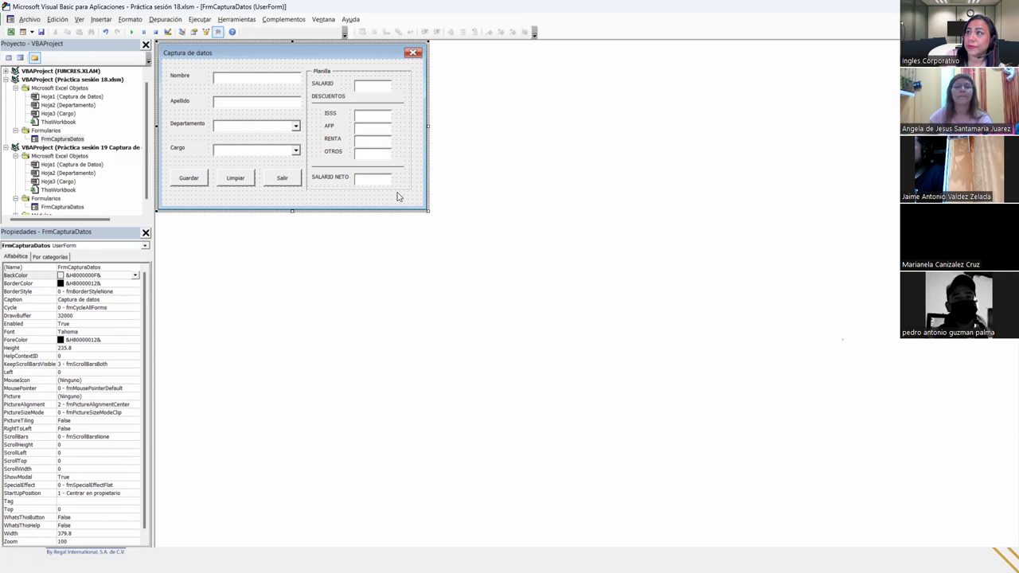
Multi-select the six Planilla boxes, SALARIO NETO up to SALARIO, and widen them to one right edge.
click(389, 185)
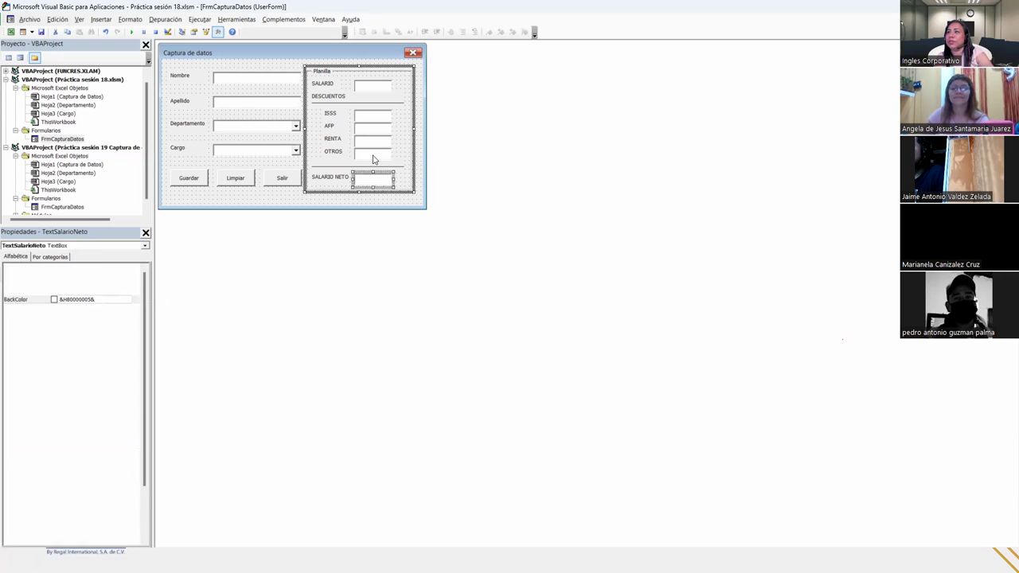
ctrl+click(378, 148)
ctrl+click(379, 139)
ctrl+click(380, 127)
ctrl+click(381, 116)
ctrl+click(382, 90)
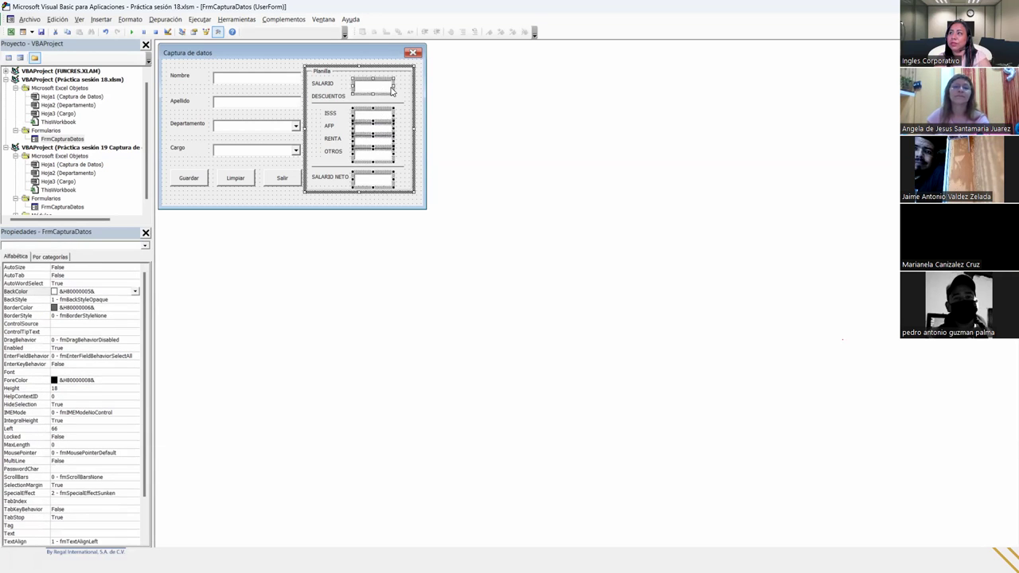
drag(395, 85, 404, 86)
click(421, 203)
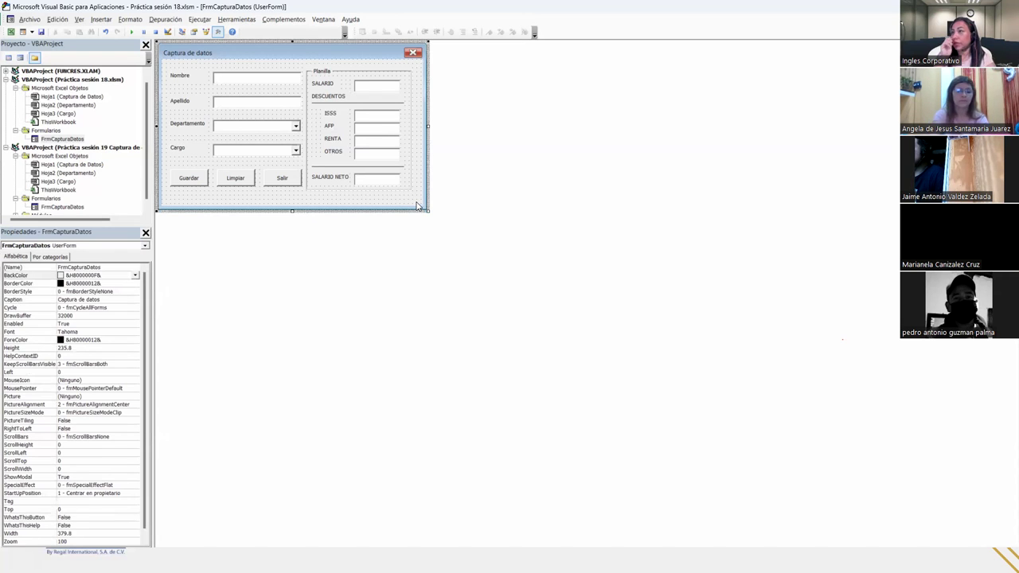
click(249, 102)
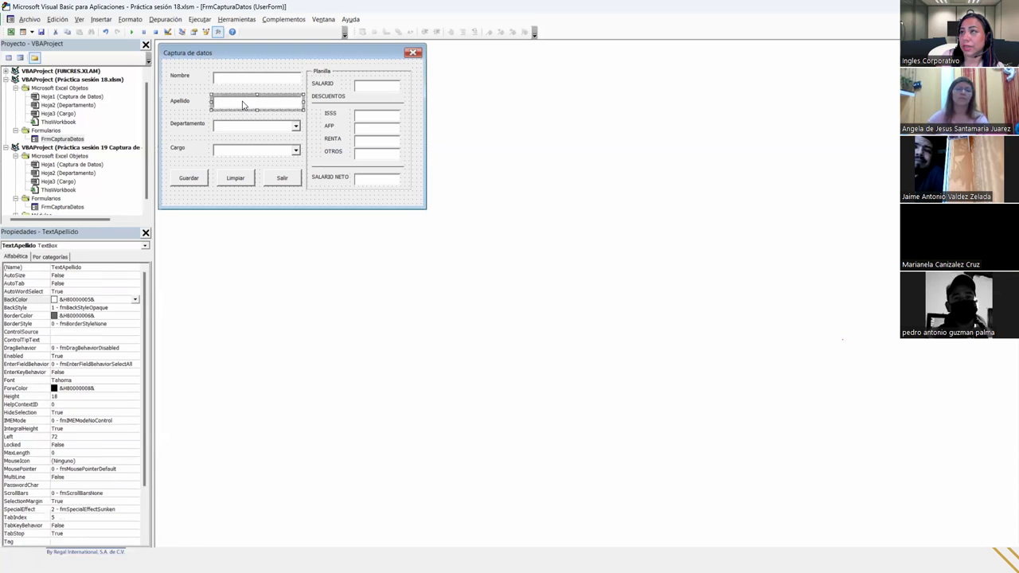
click(250, 83)
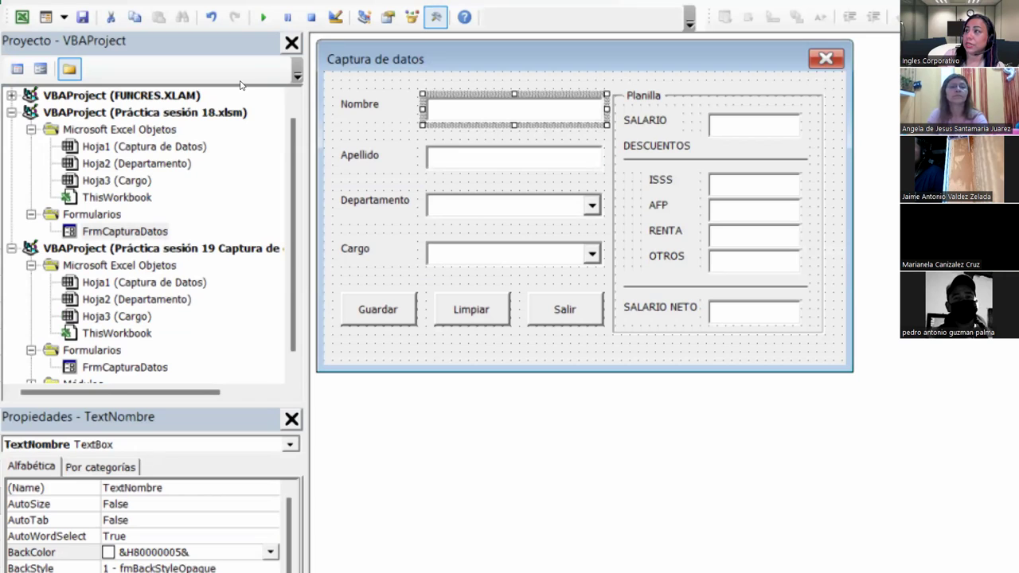
key(Tab)
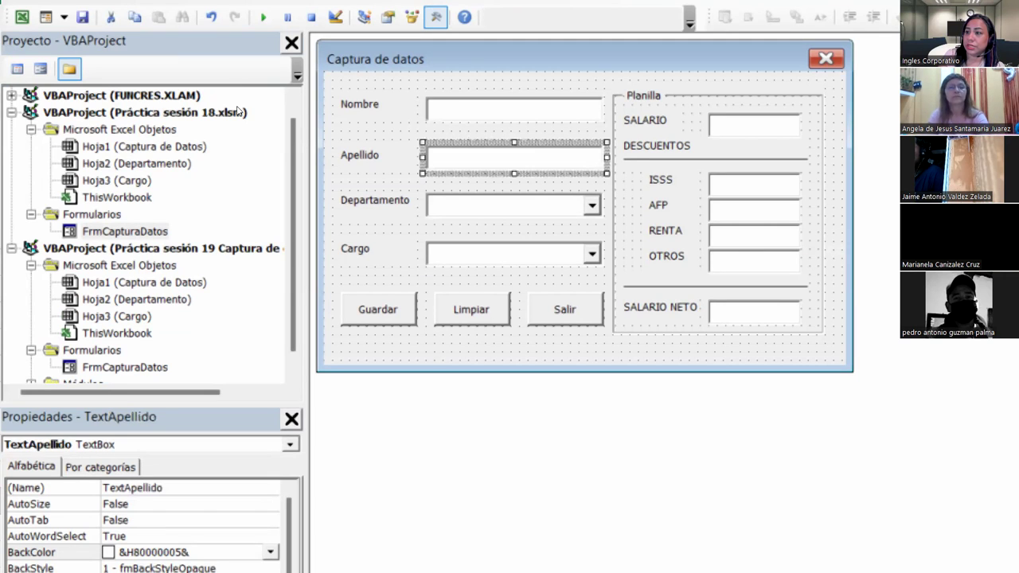
key(Tab)
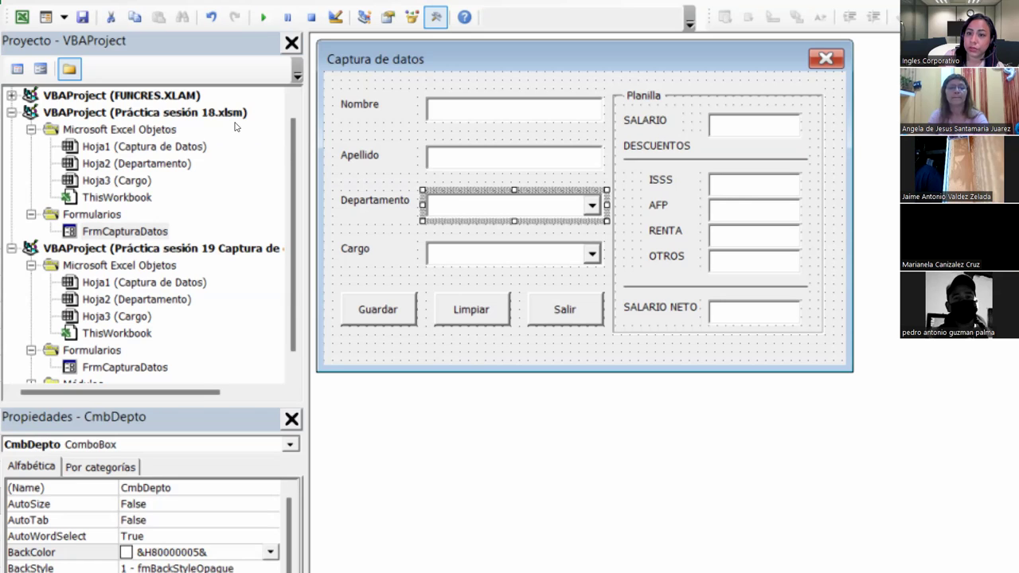
key(Tab)
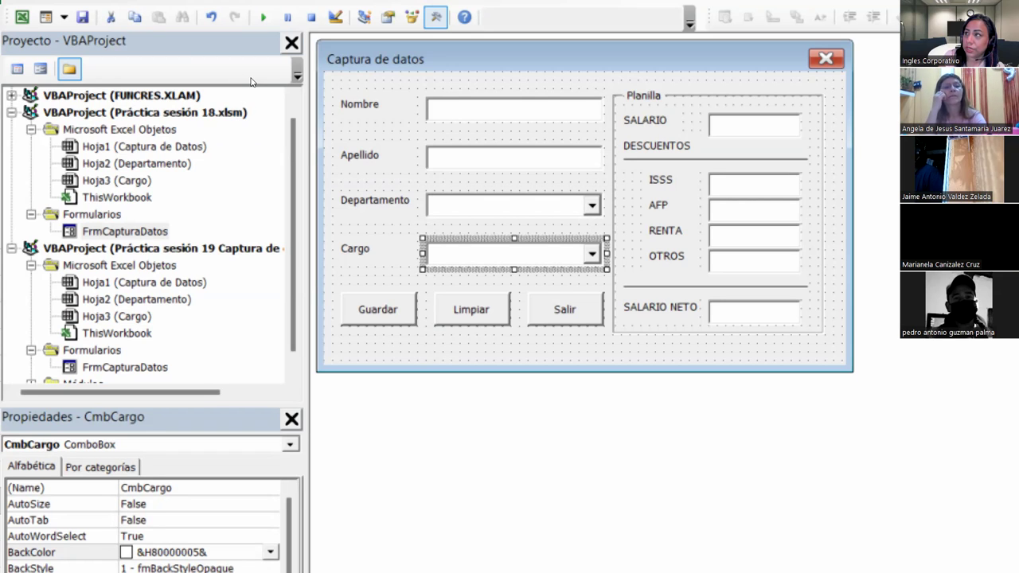
key(Tab)
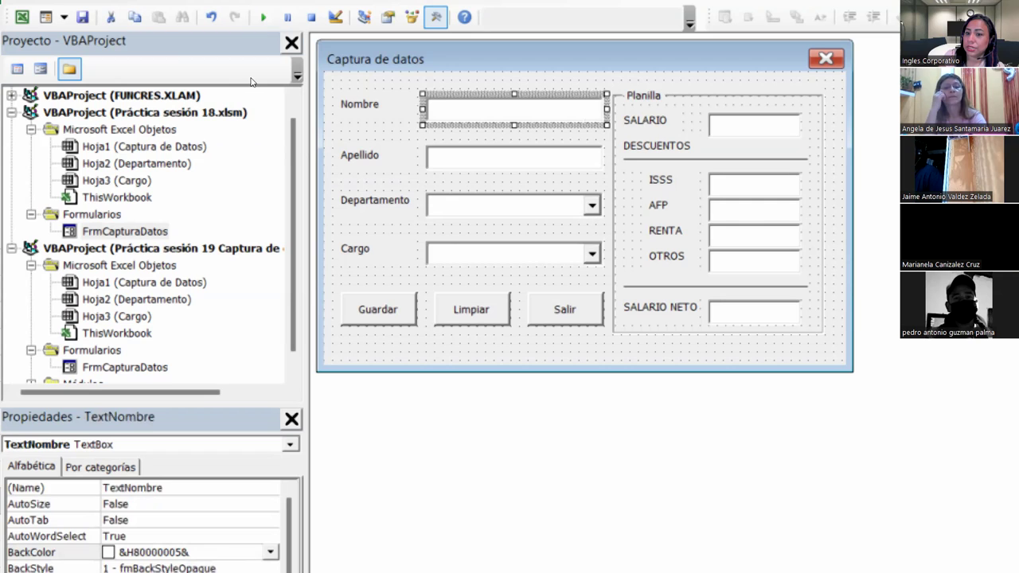
key(Tab)
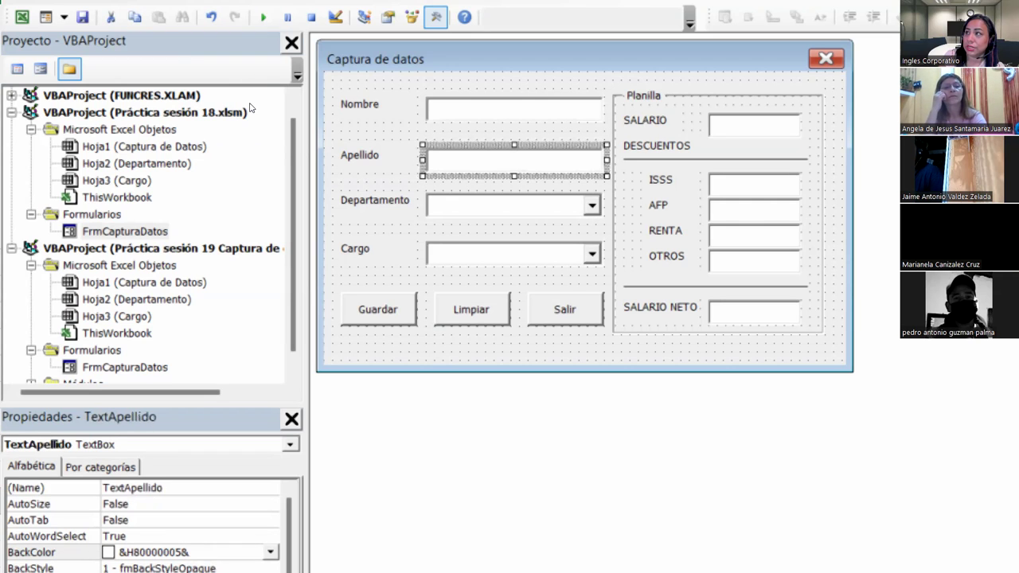
key(ctrl+z)
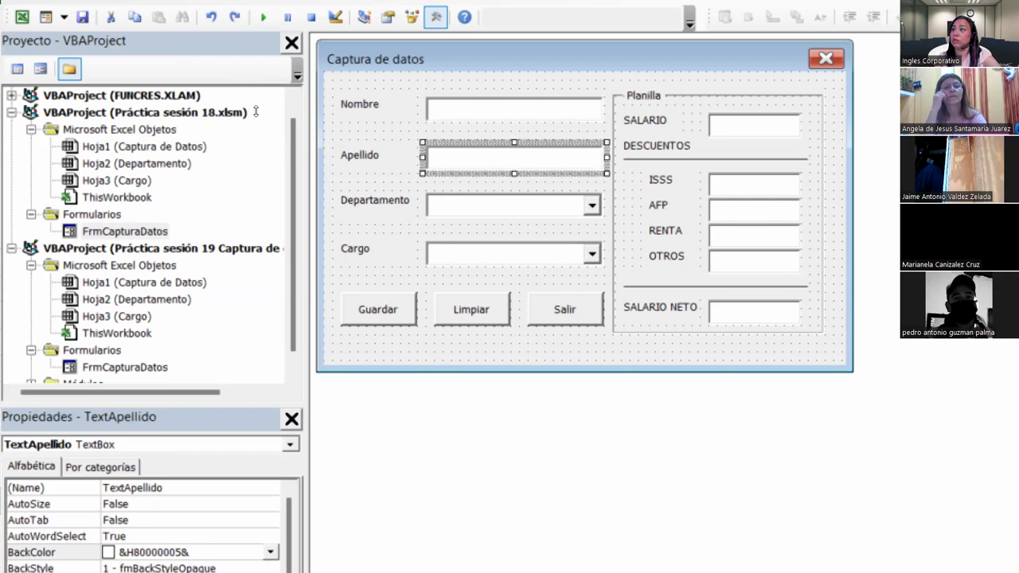
key(Tab)
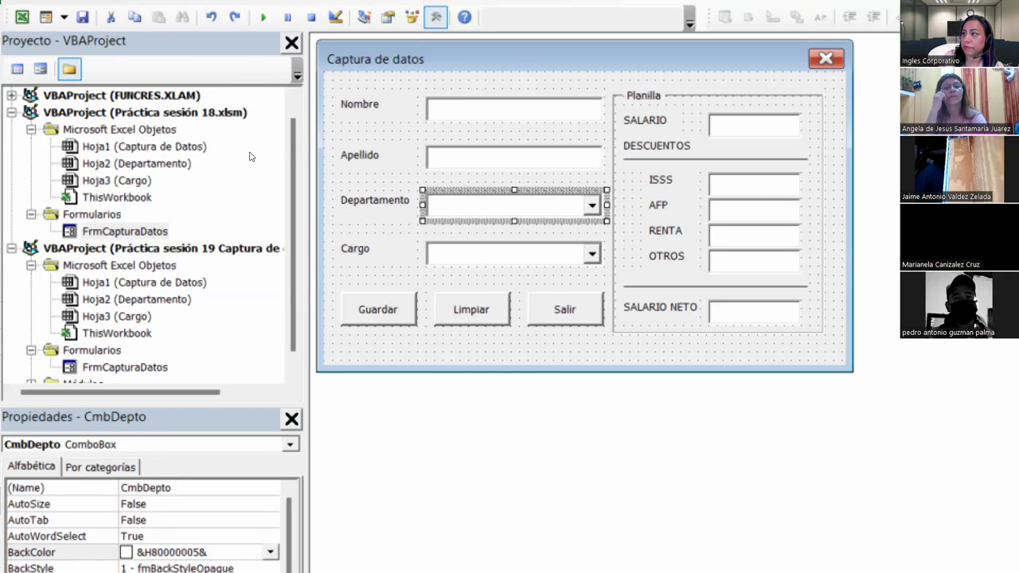
key(Tab)
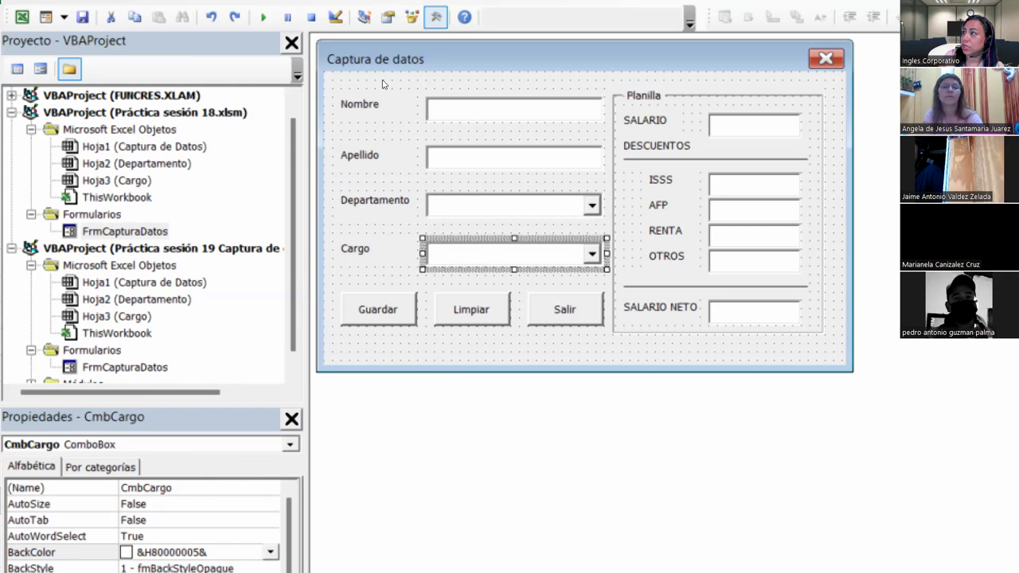
key(Tab)
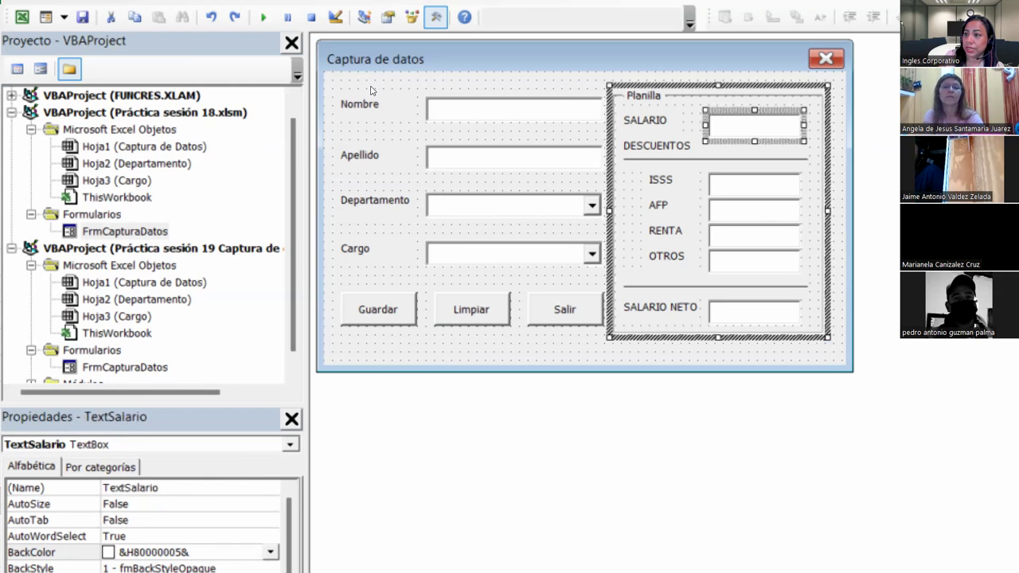
key(Tab)
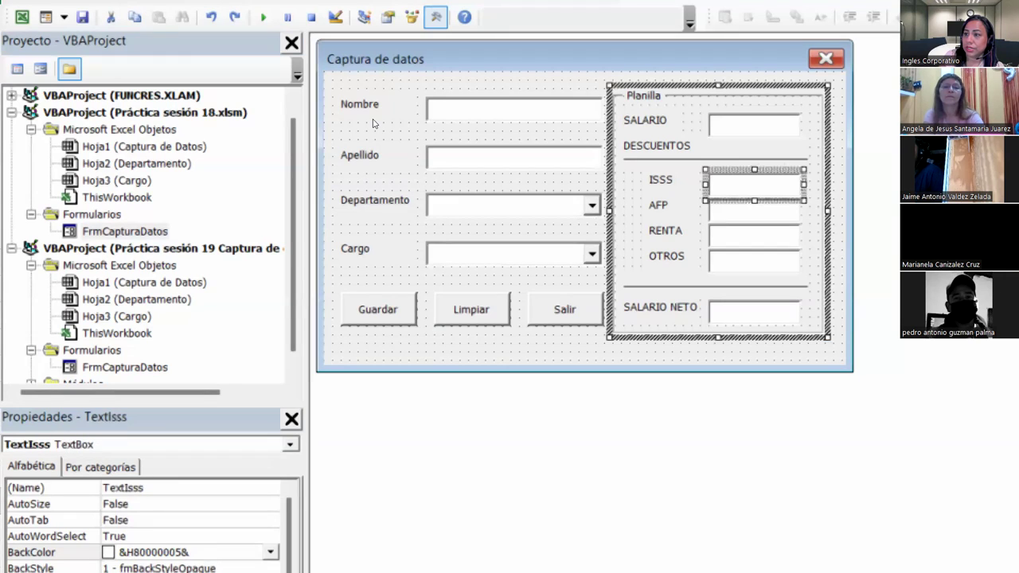
key(Tab)
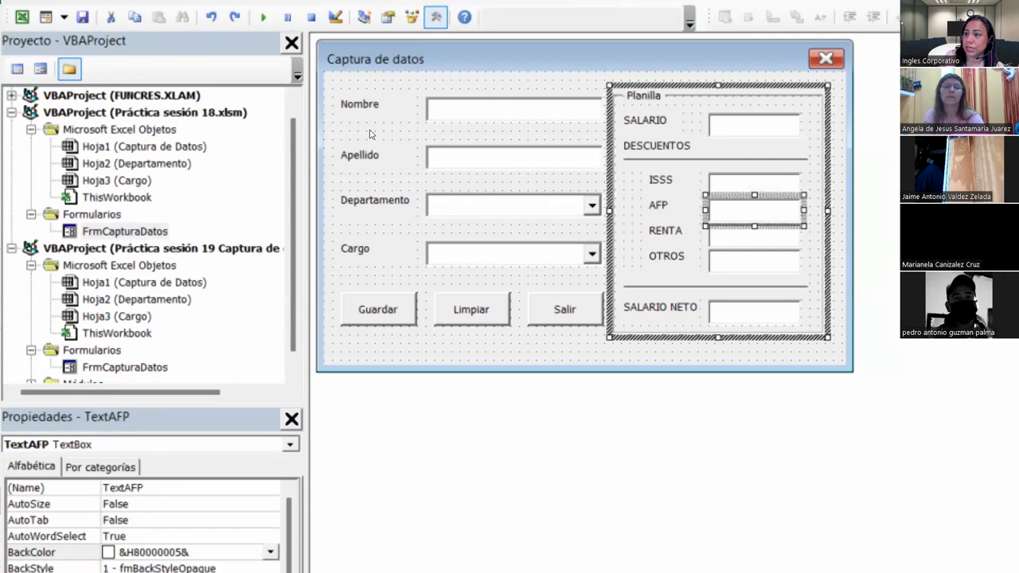
key(Tab)
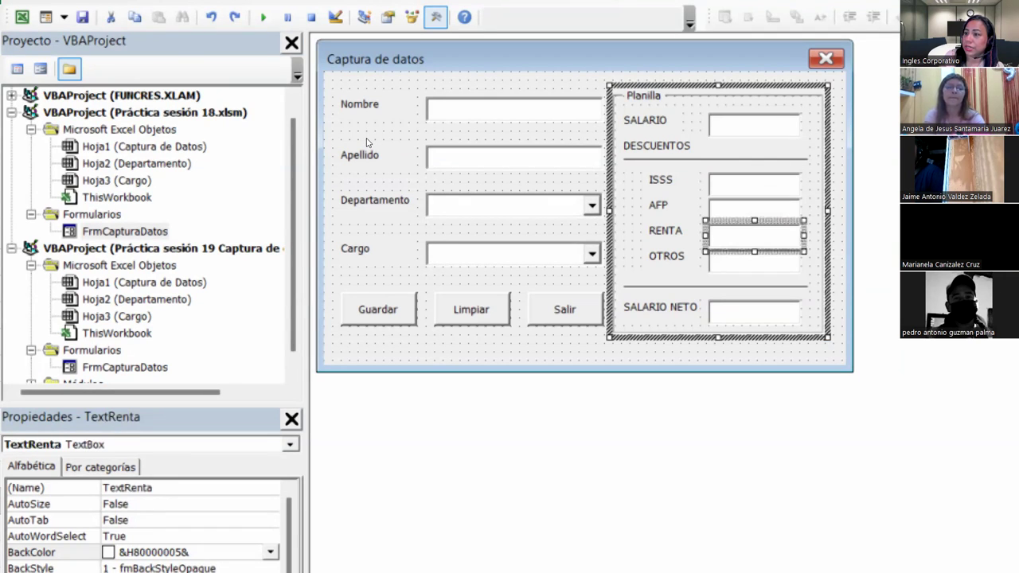
key(Tab)
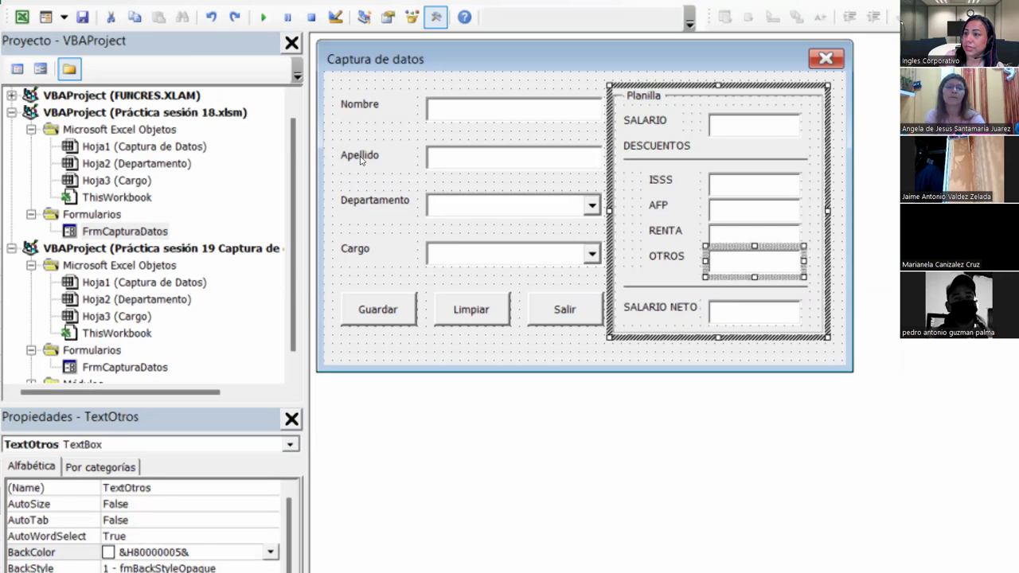
key(Tab)
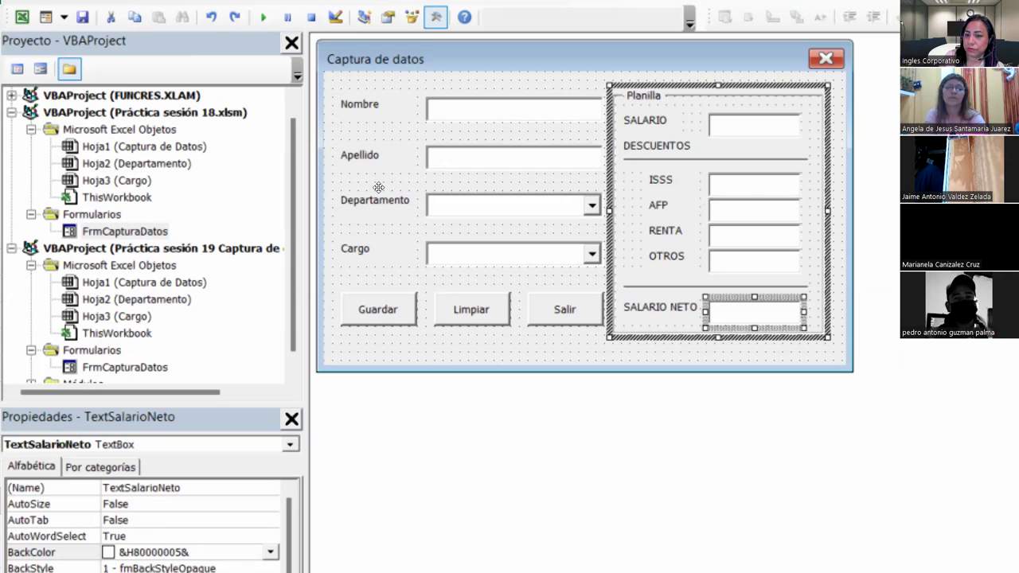
click(387, 195)
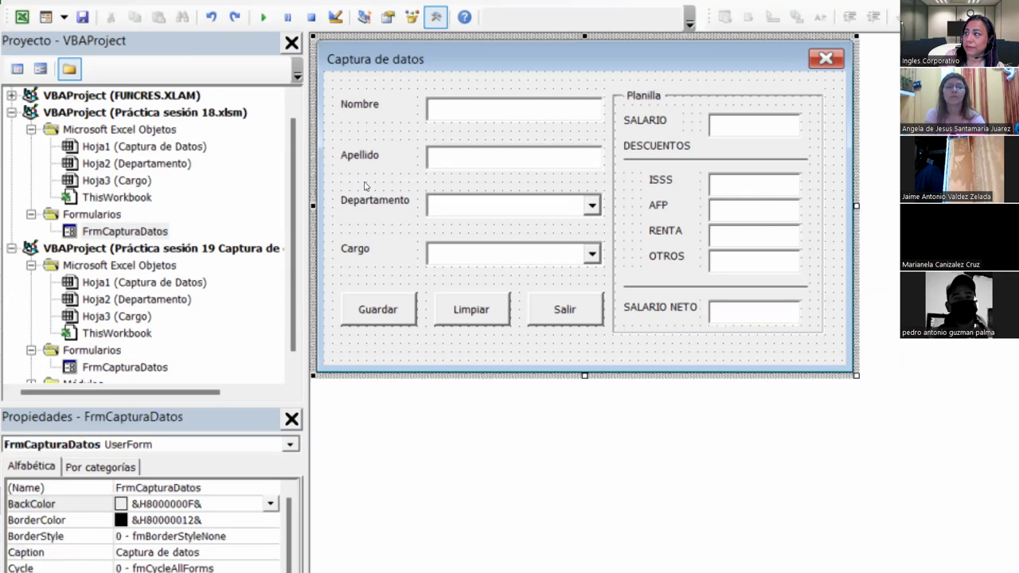
key(shift+Tab)
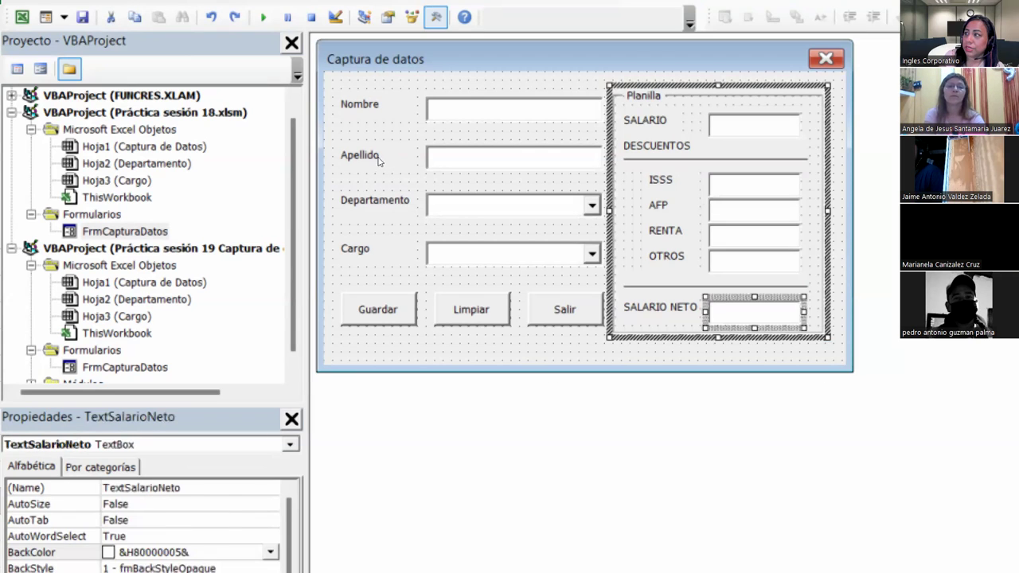
key(shift+Tab)
key(shift+Tab)
key(shift+Tab)
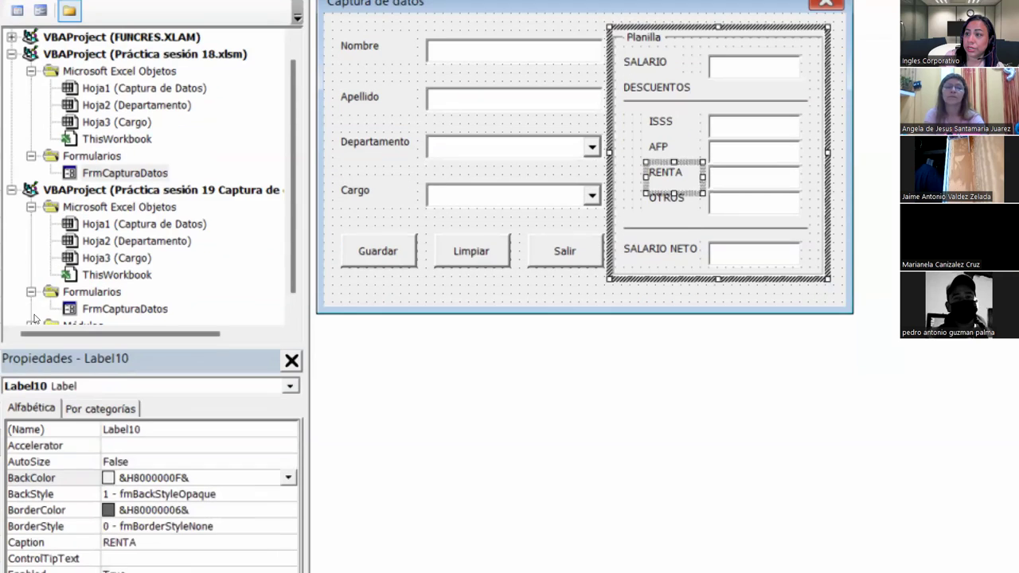
key(Tab)
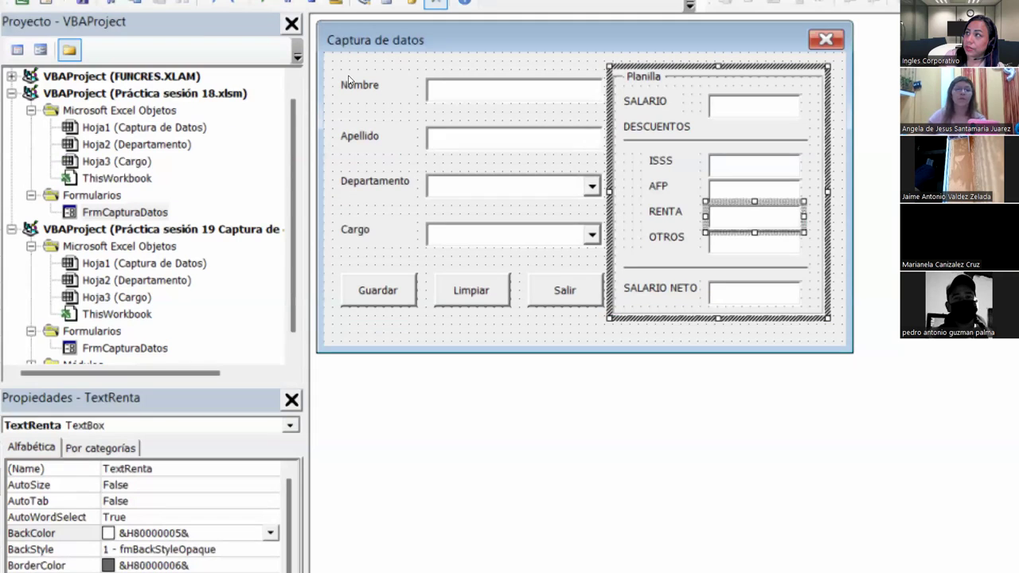
key(Tab)
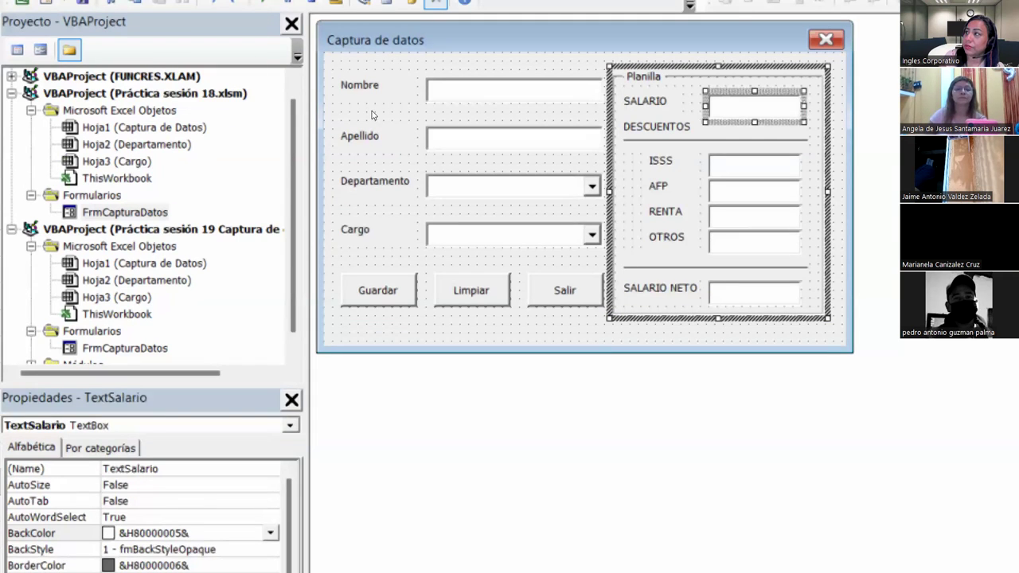
key(Tab)
key(Tab)
key(Tab)
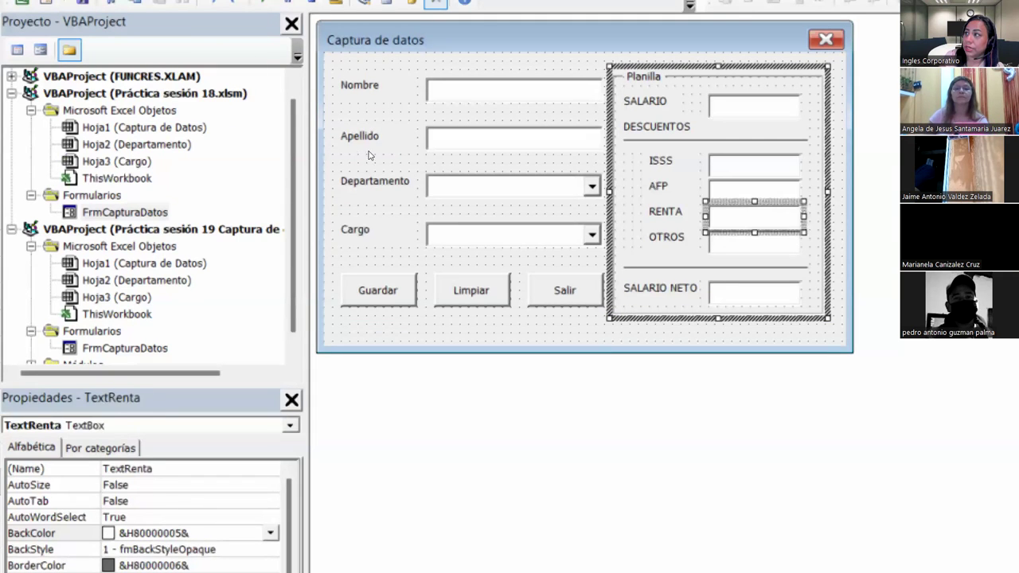
key(Tab)
key(Tab)
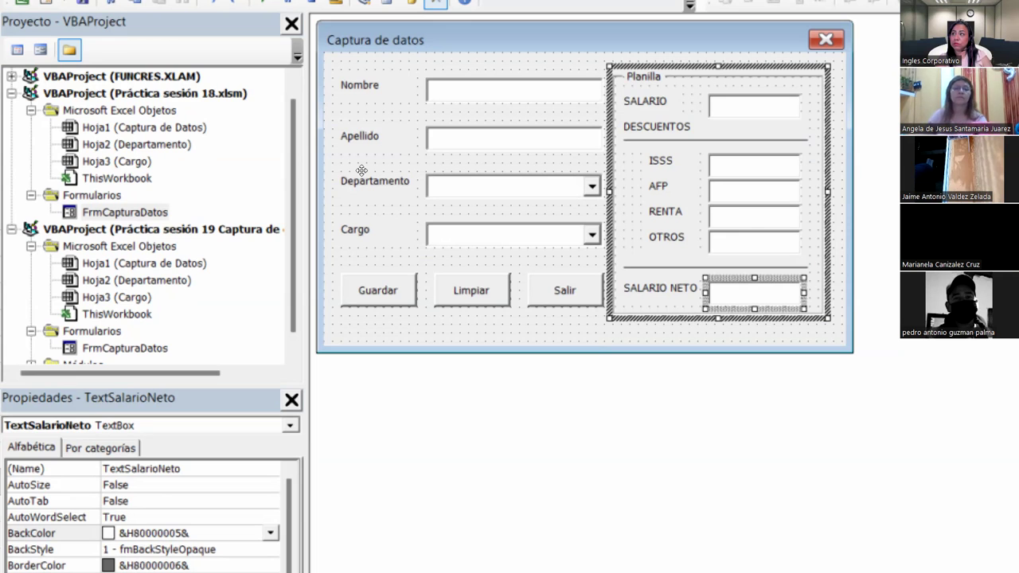
click(340, 201)
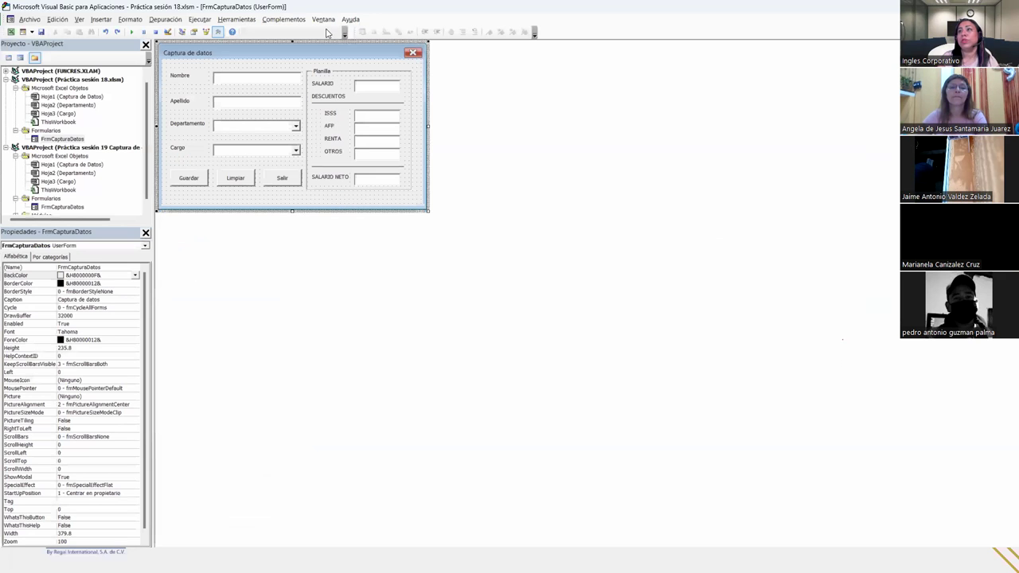
Run the form over the sheet, center it, cycle focus through its fields, then close it.
click(142, 33)
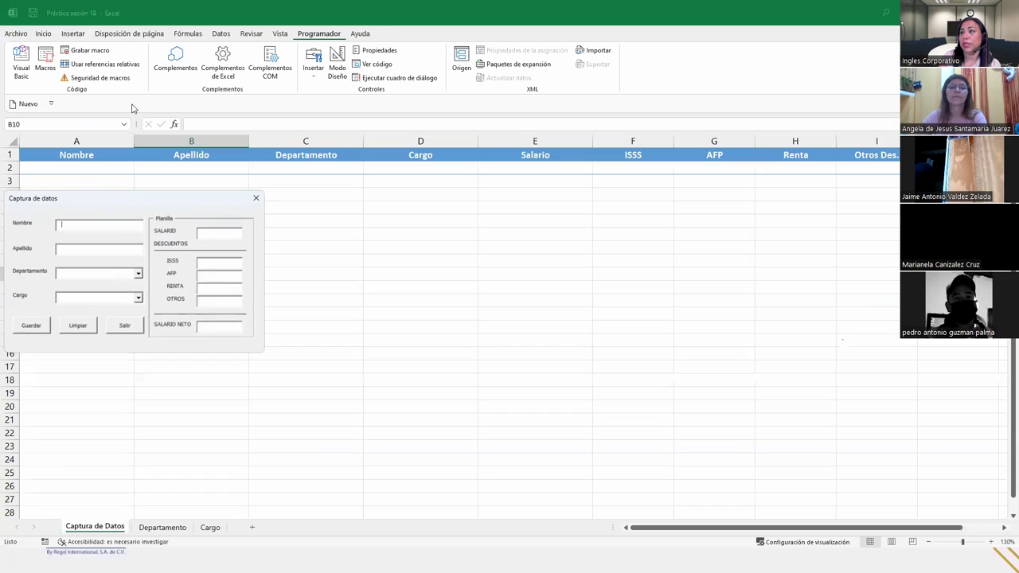
drag(146, 209, 288, 219)
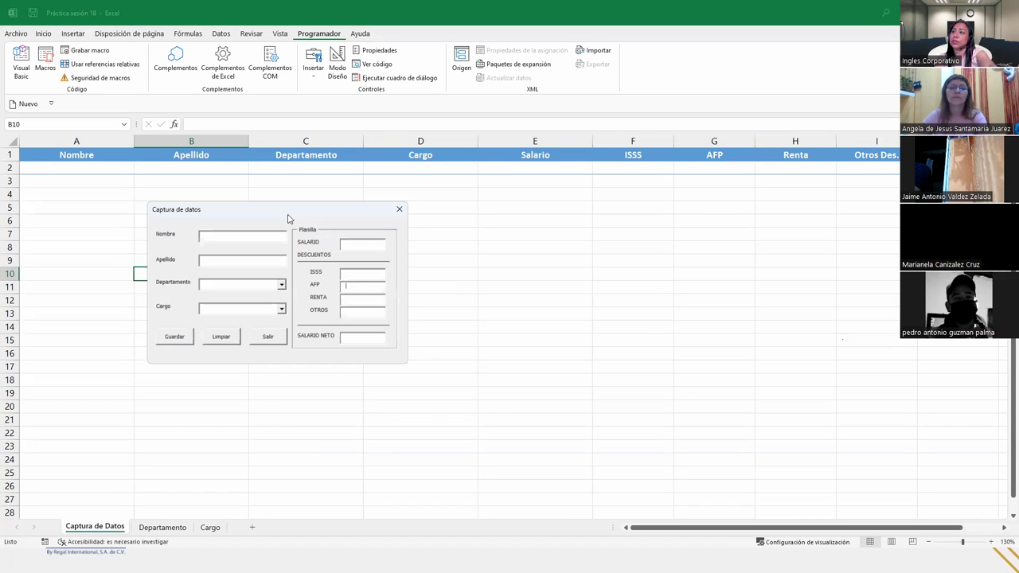
key(Tab)
key(Tab)
key(Tab)
key(Tab)
key(Tab)
key(Tab)
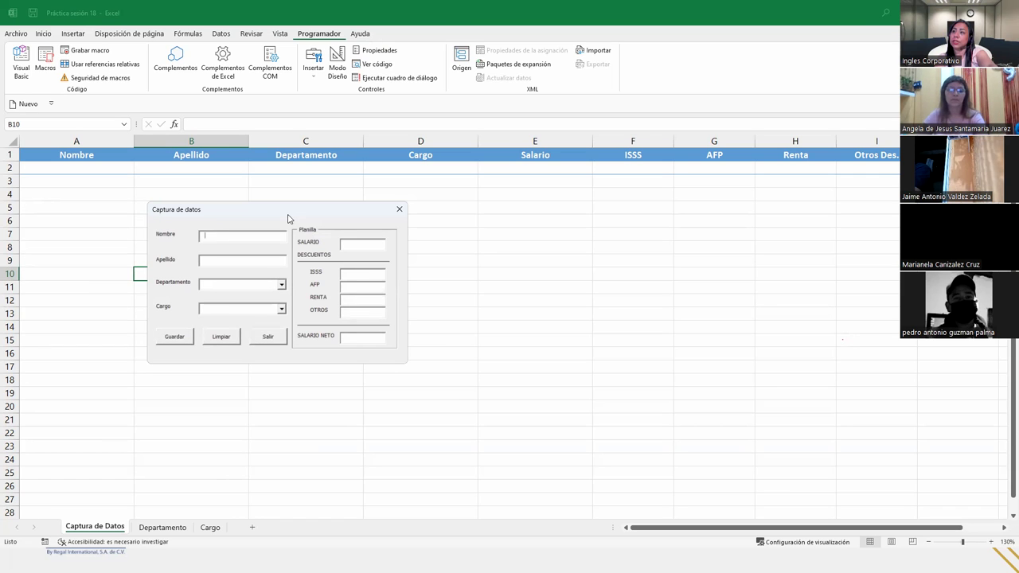
key(Tab)
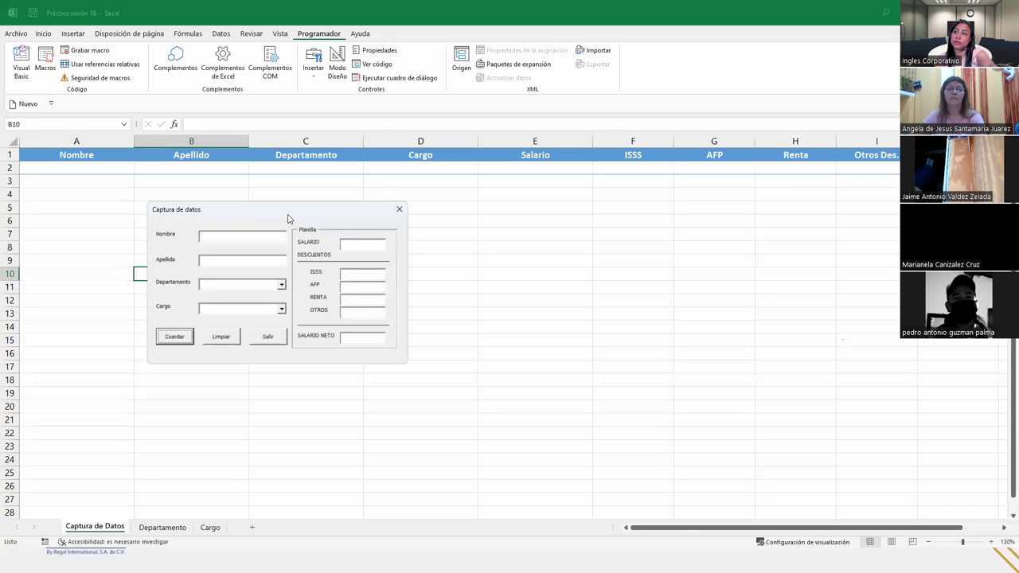
click(399, 209)
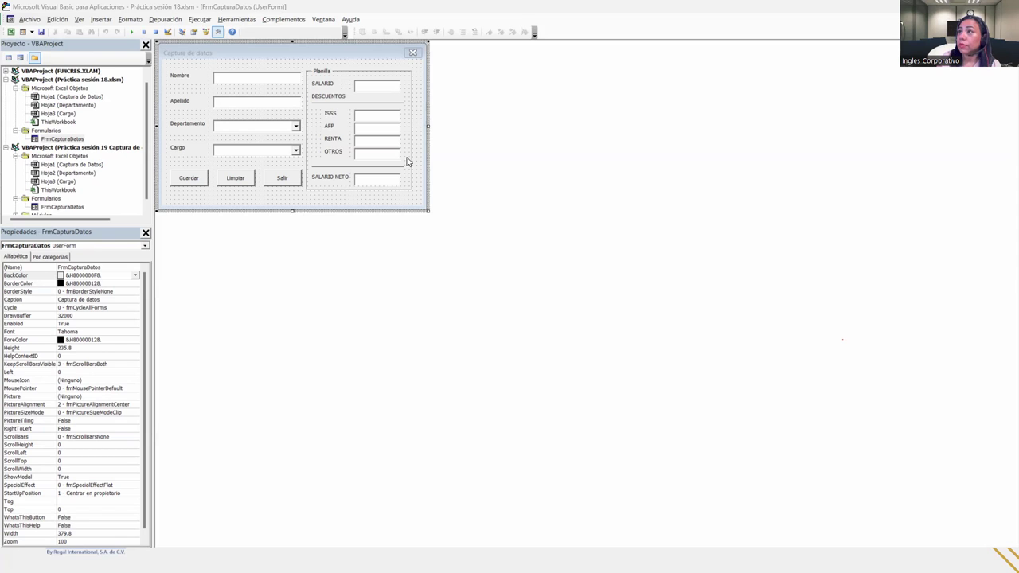
click(381, 185)
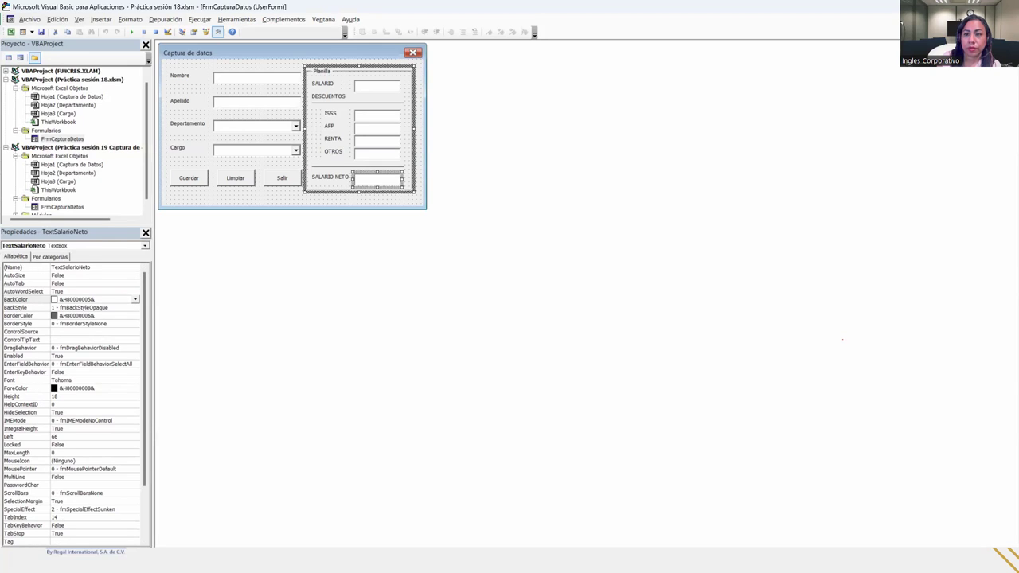
key(F5)
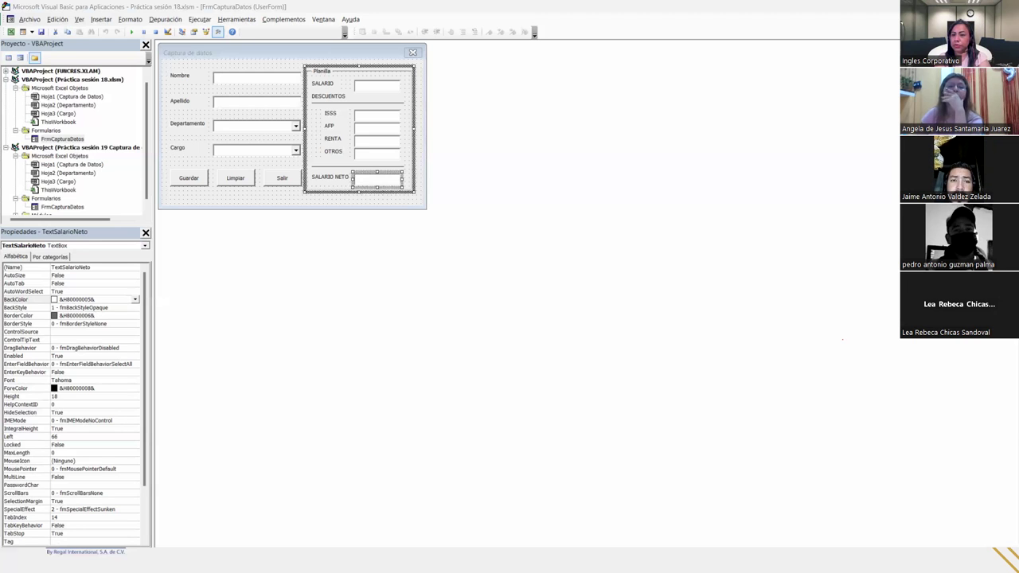
click(271, 201)
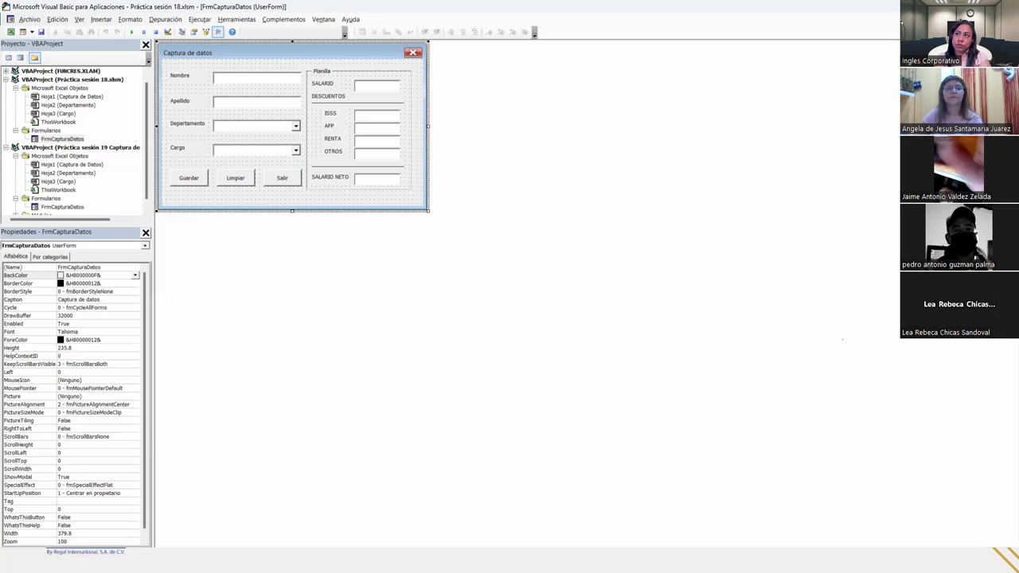
Back in Excel, open the table style gallery for the table and close it without changing the blue style.
key(alt+F11)
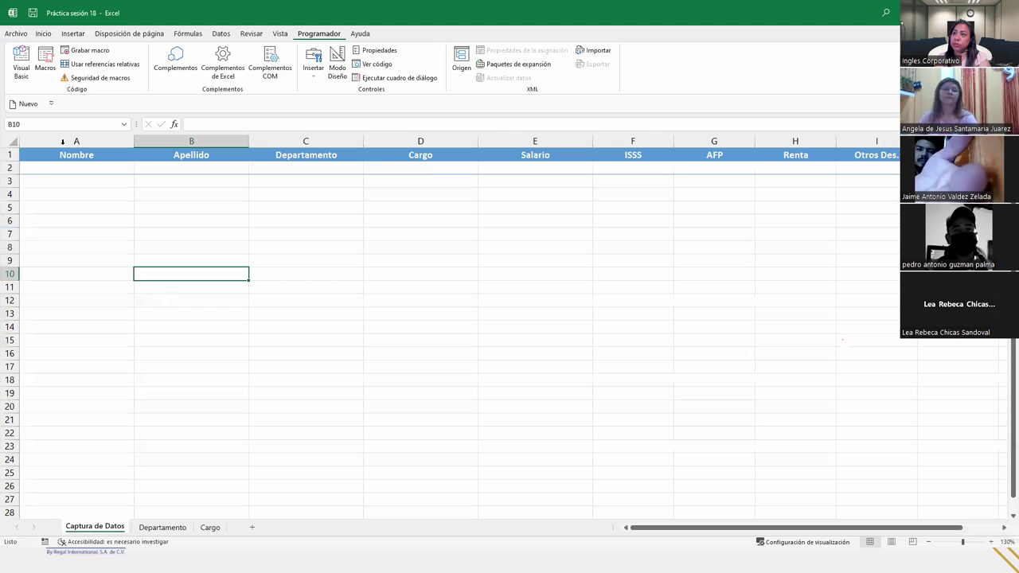
click(49, 167)
click(25, 154)
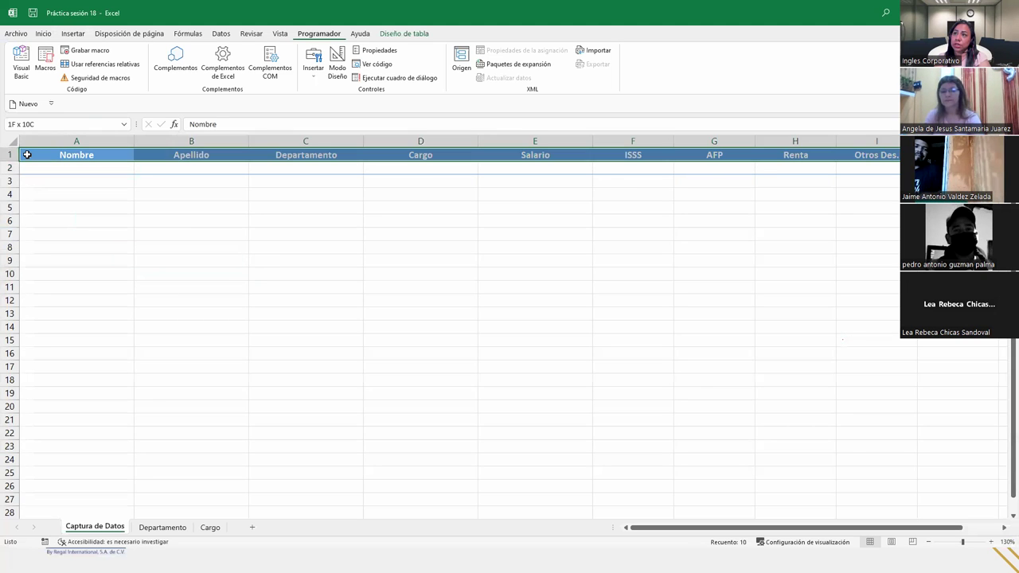
drag(32, 165, 35, 154)
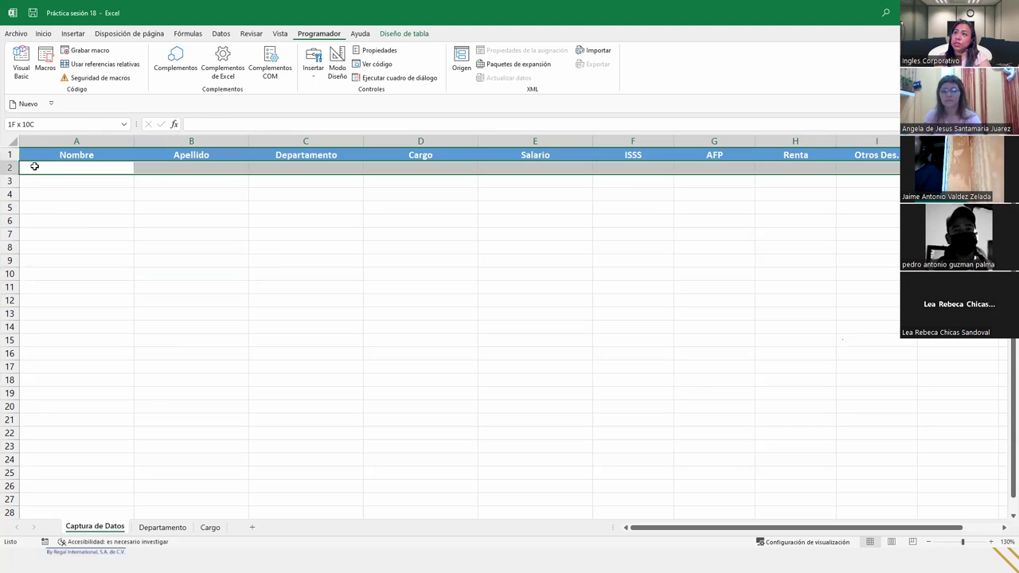
click(43, 34)
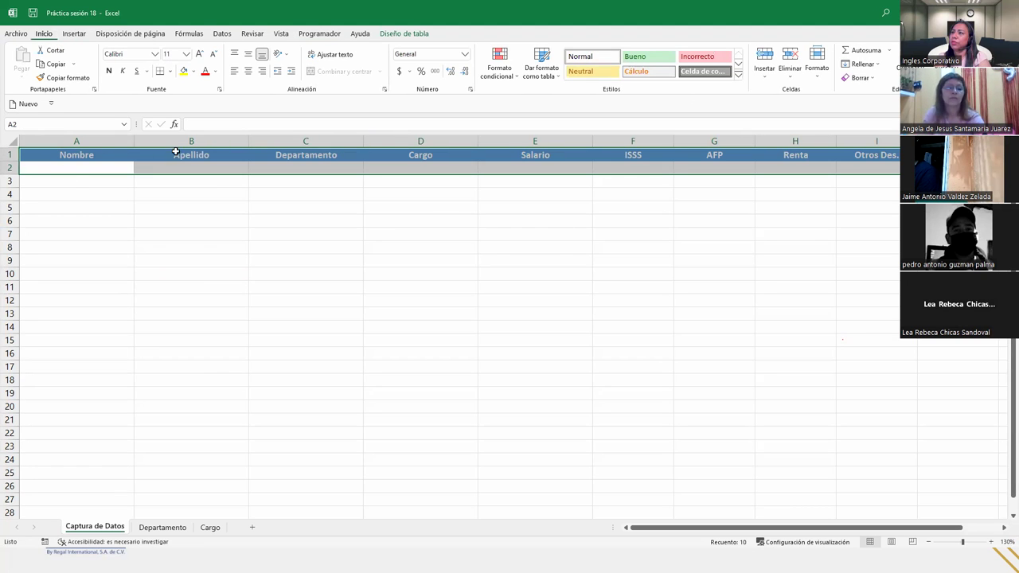
click(541, 70)
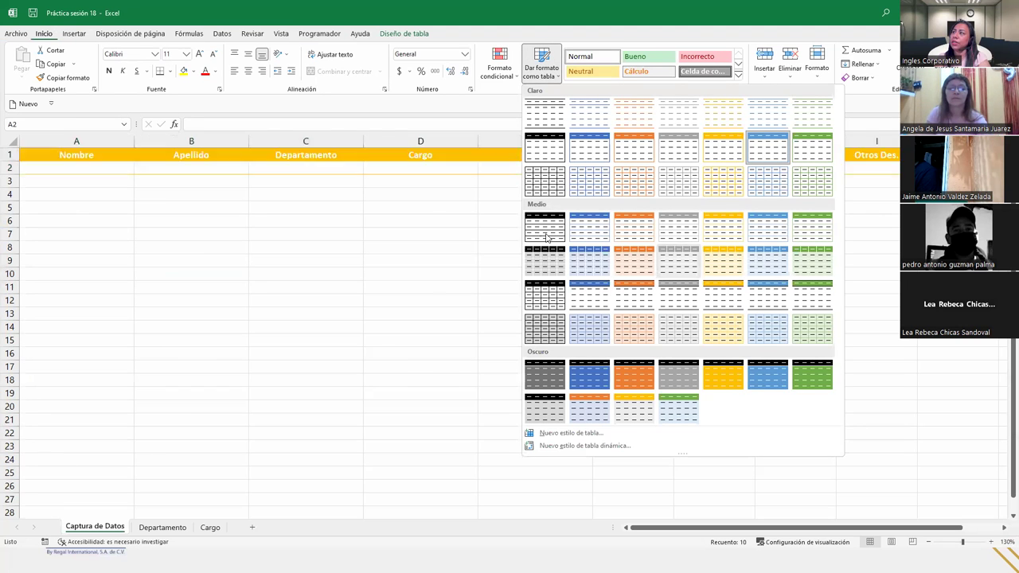
click(254, 238)
click(104, 168)
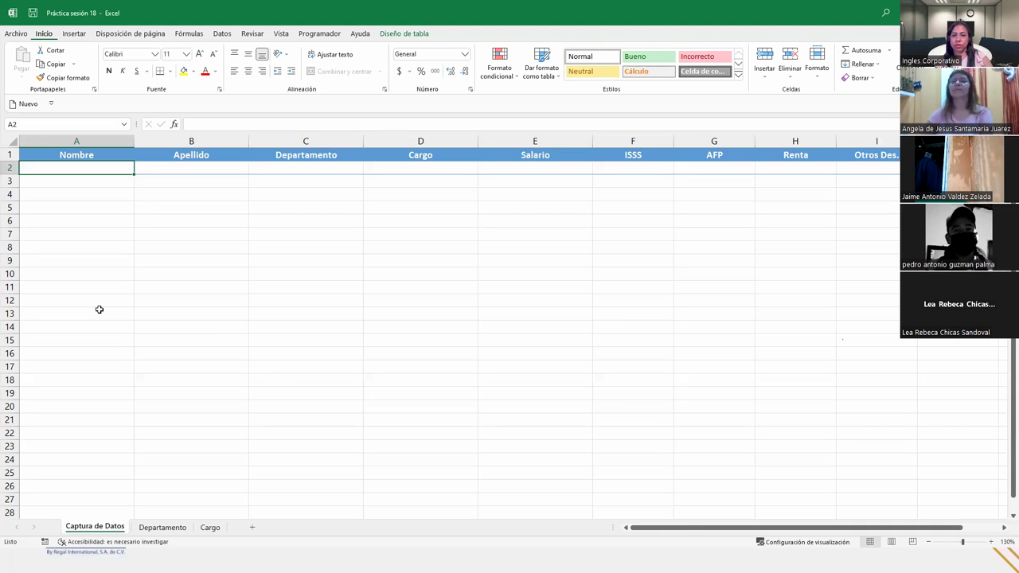
Review the table's Nombre, Apellido and Cargo columns and header row, ending on cell A2.
key(alt+Tab)
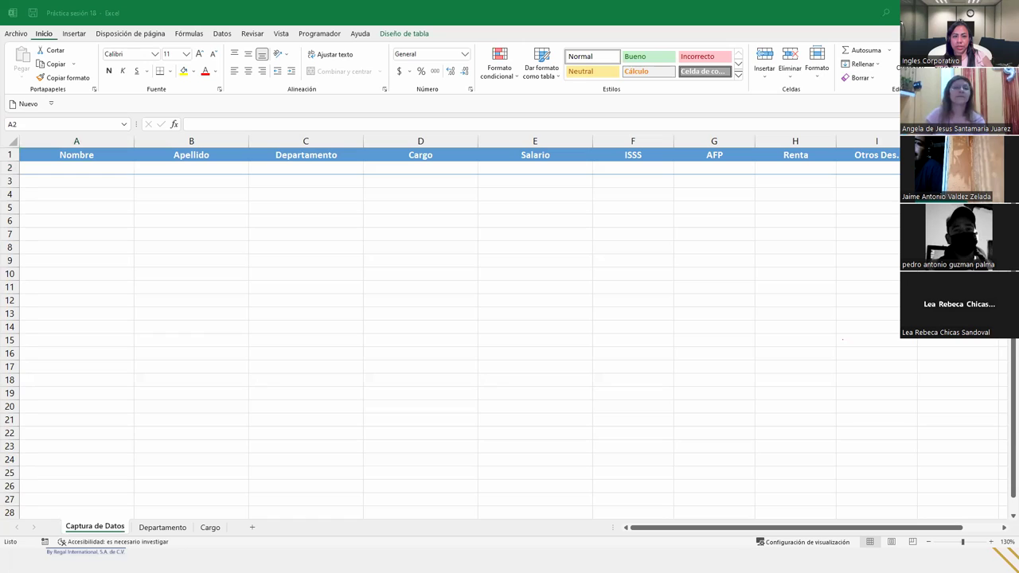
click(77, 167)
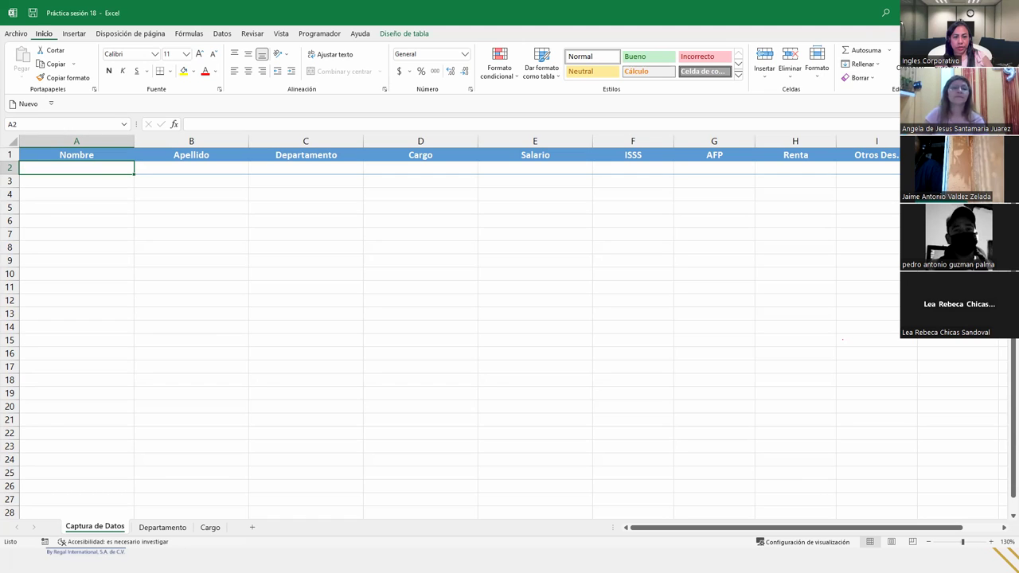
click(917, 145)
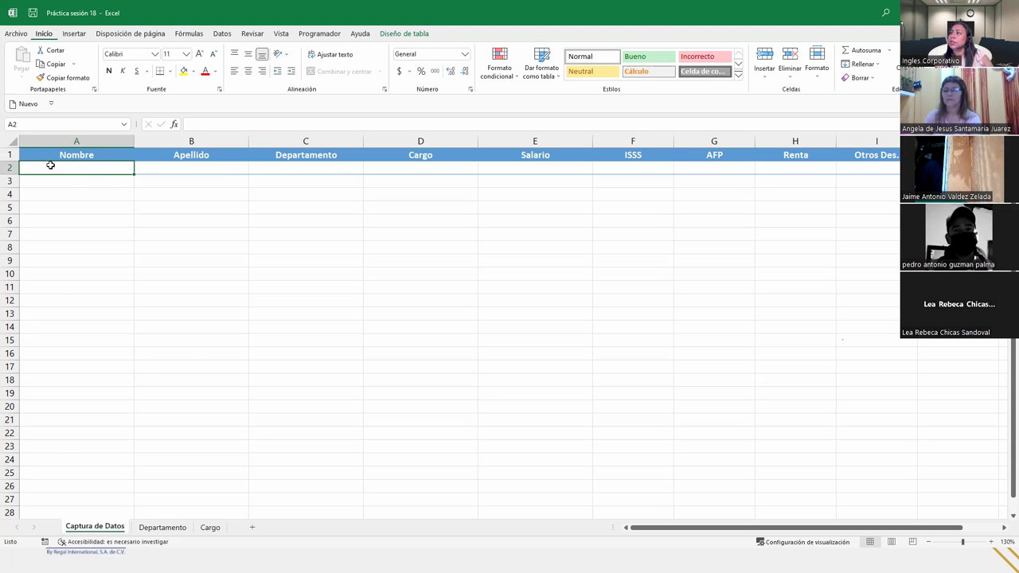
click(83, 155)
click(81, 141)
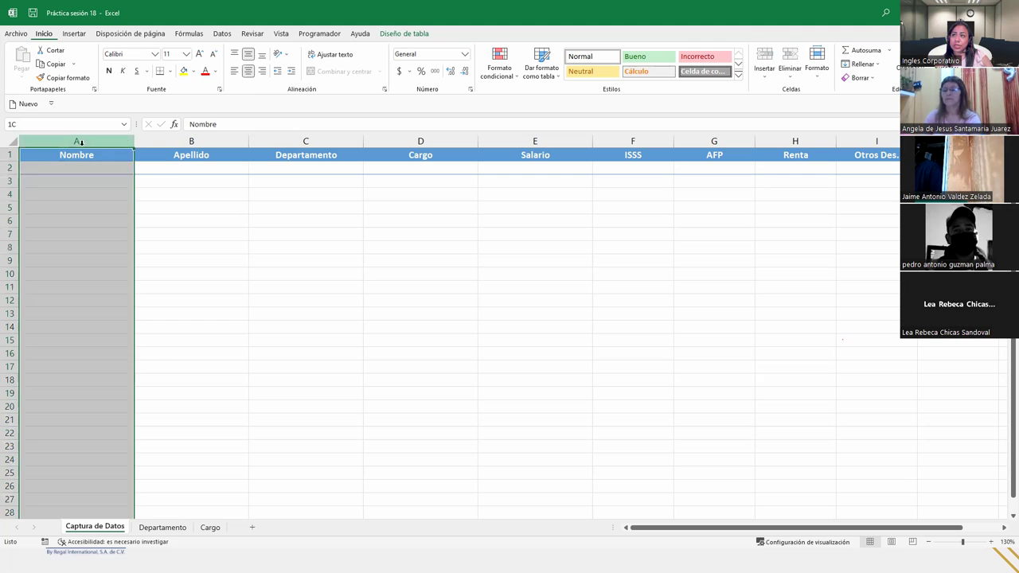
click(158, 139)
click(10, 155)
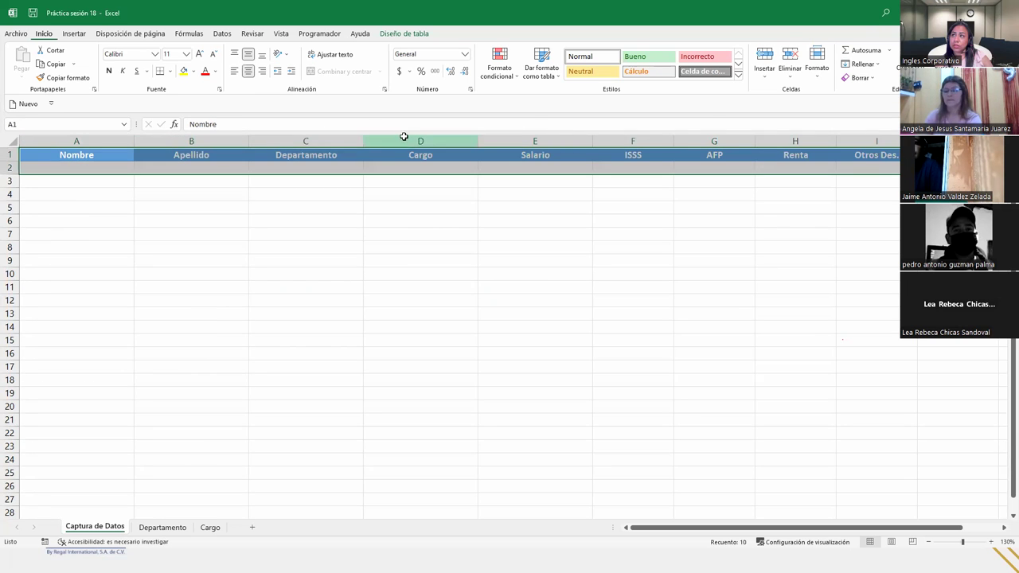
click(404, 137)
click(91, 156)
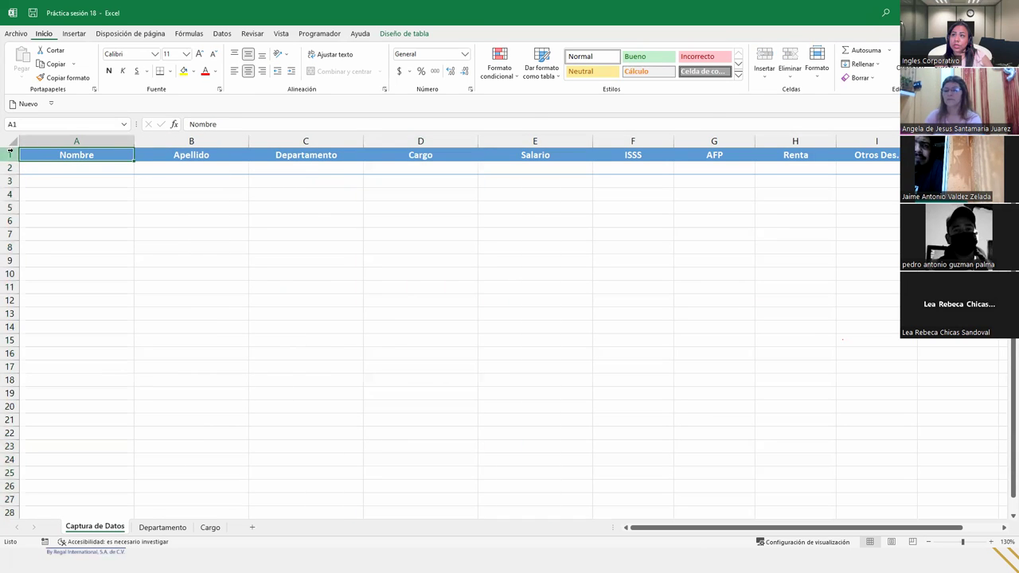
click(56, 165)
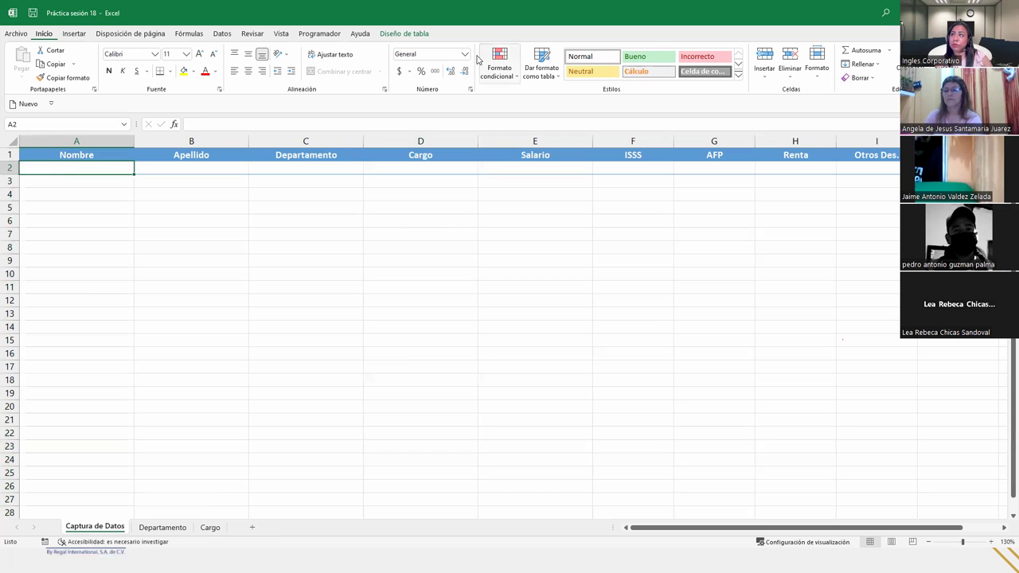
click(319, 34)
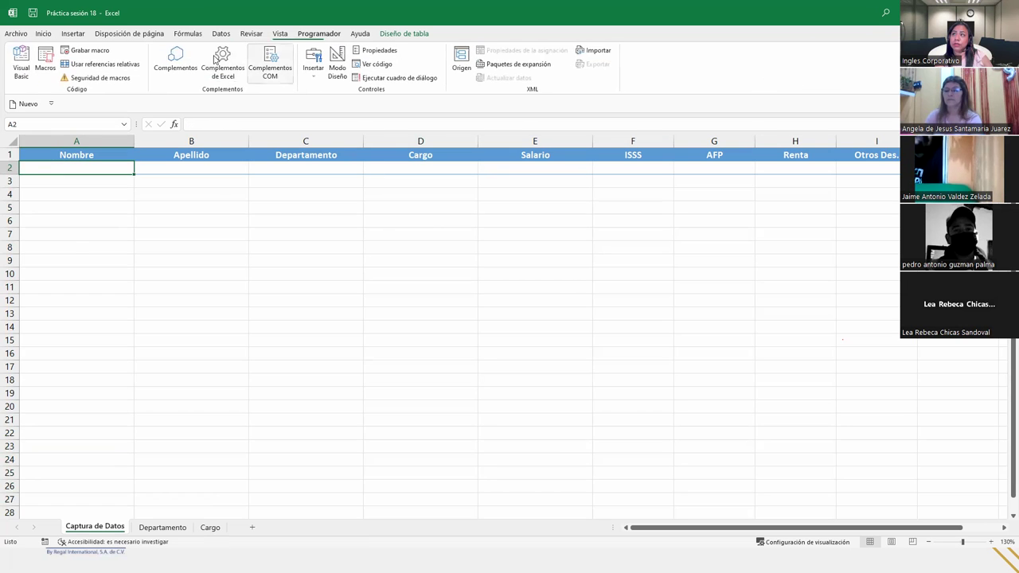
click(19, 55)
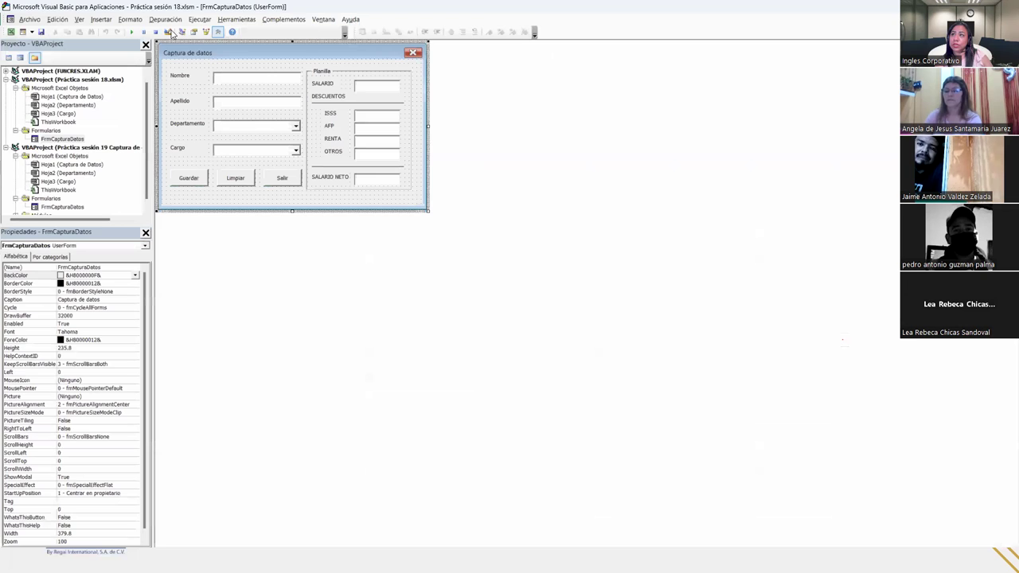
click(133, 31)
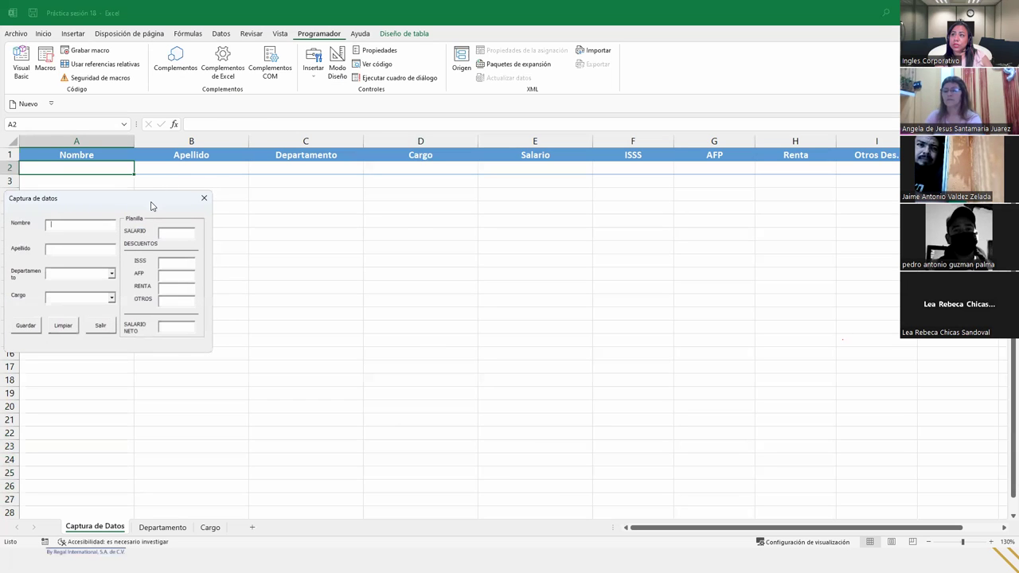
drag(154, 207, 319, 218)
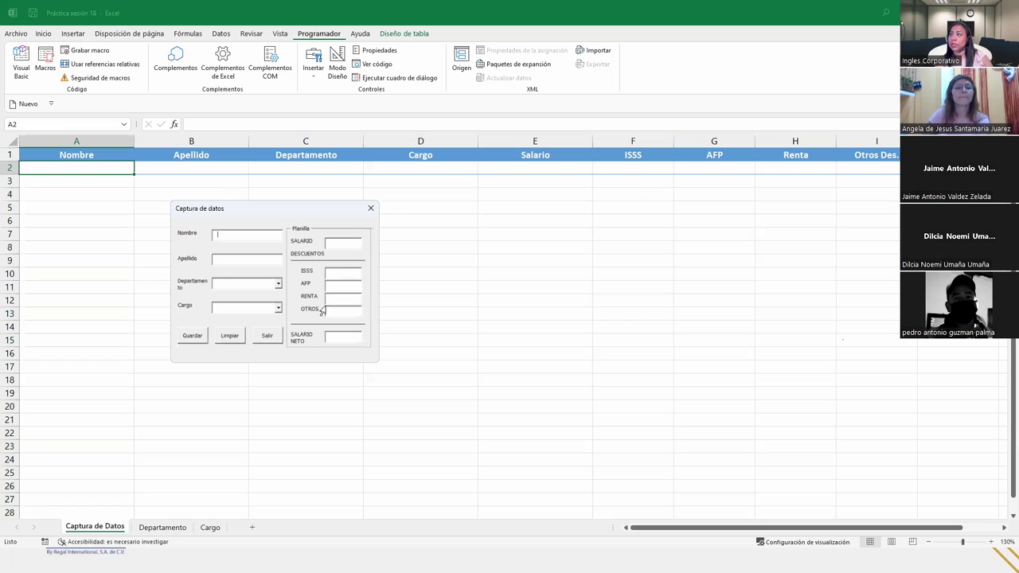
click(372, 210)
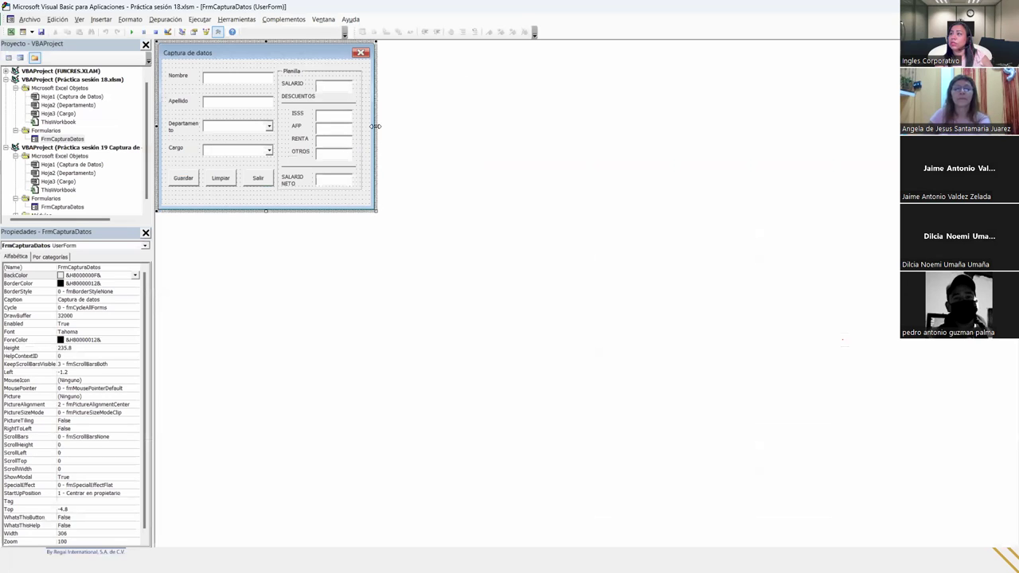
Widen the FrmCapturaDatos form to 388.8 by 235.8 so labels fit, then return to Excel.
drag(375, 126, 435, 126)
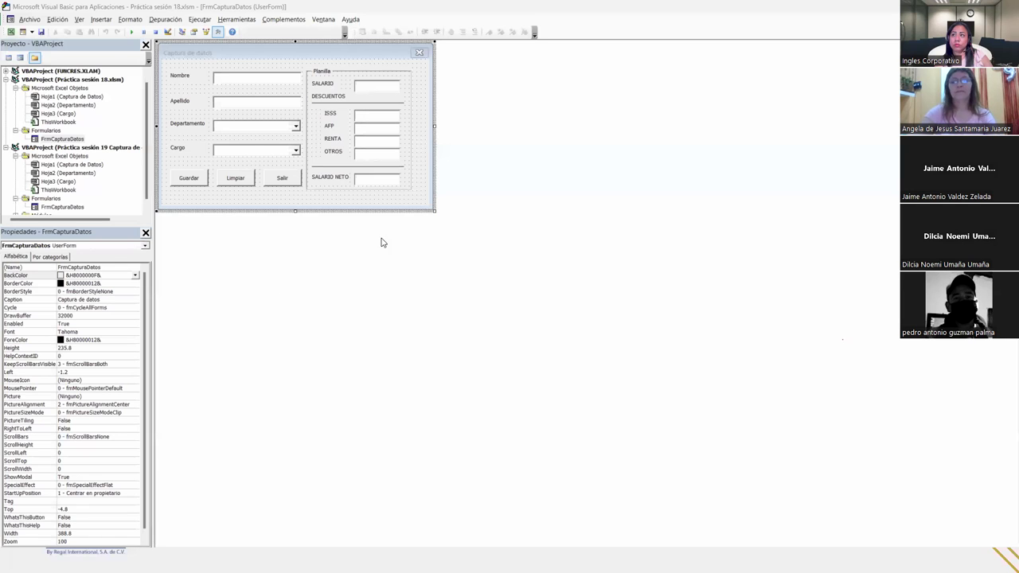
click(11, 32)
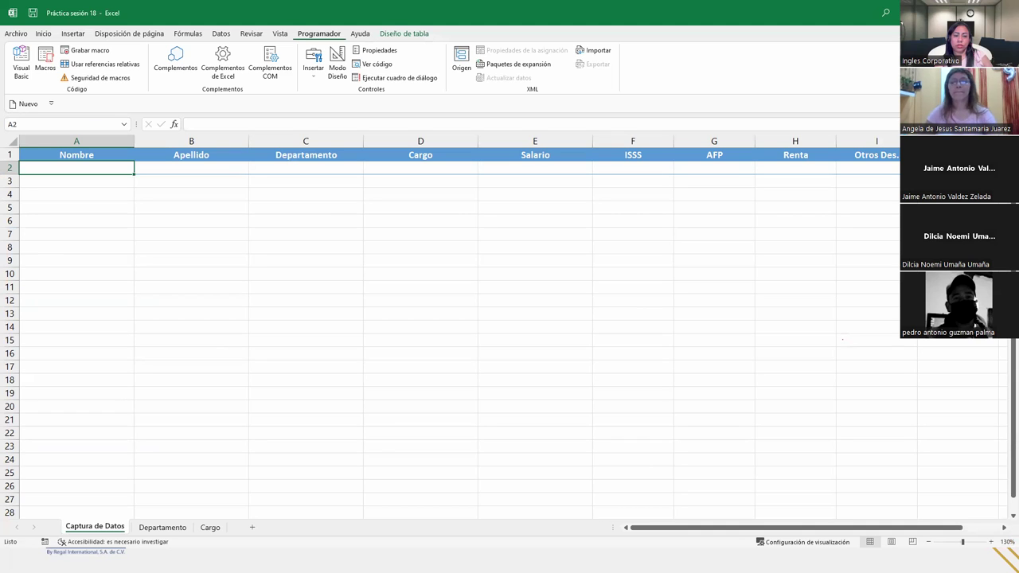
key(alt+Tab)
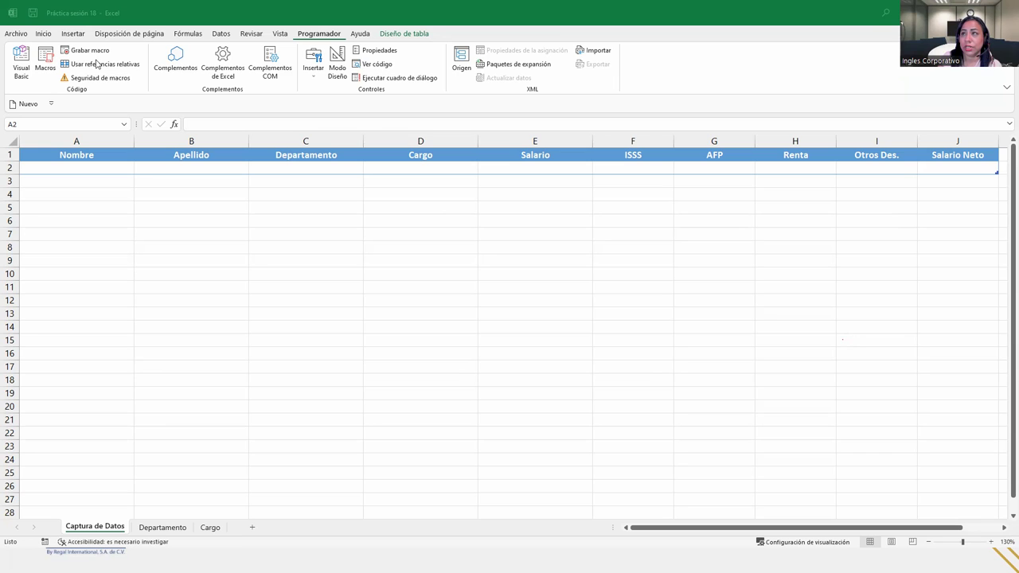
click(117, 171)
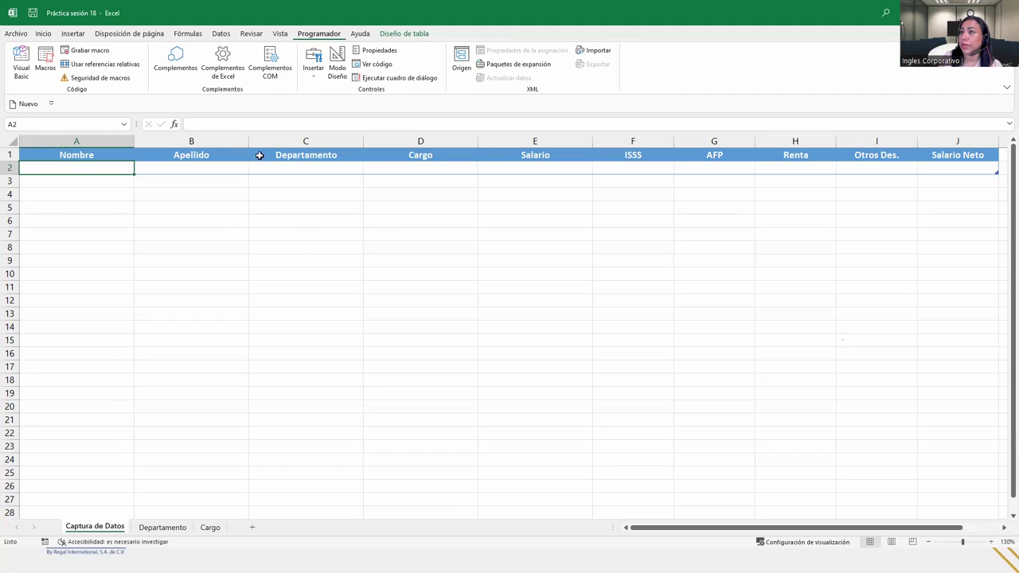
drag(16, 155, 16, 168)
click(67, 225)
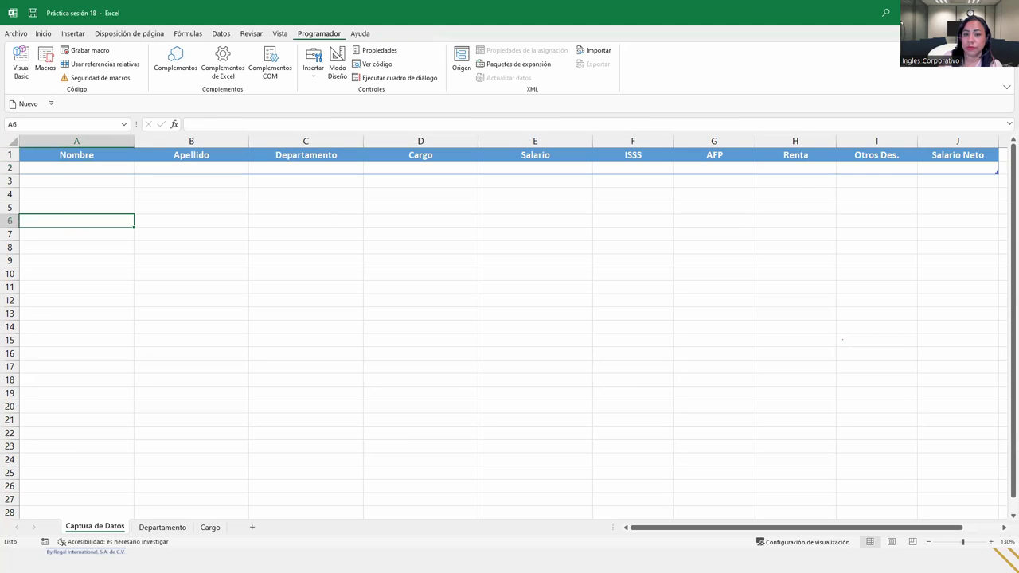
key(alt+F11)
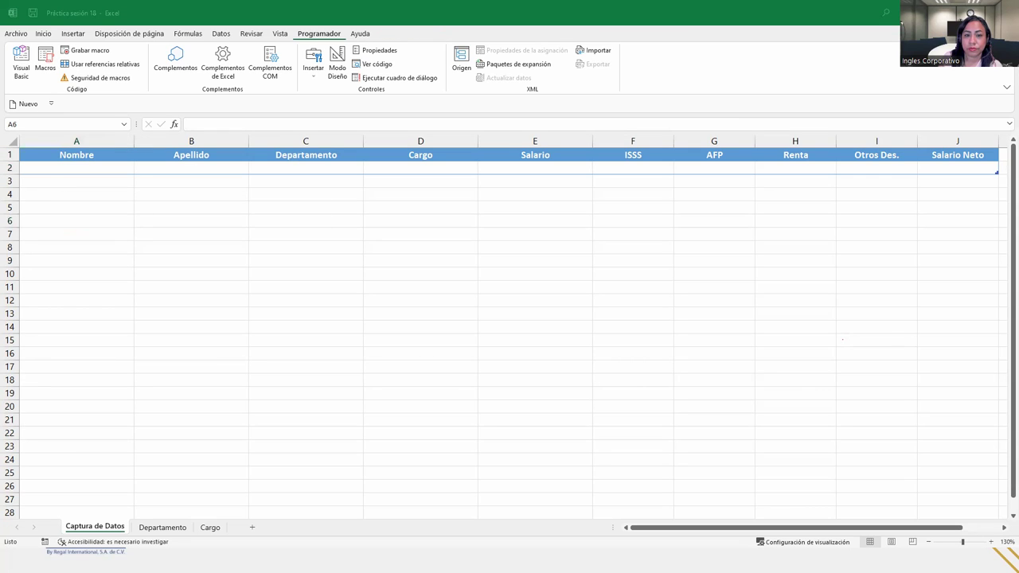
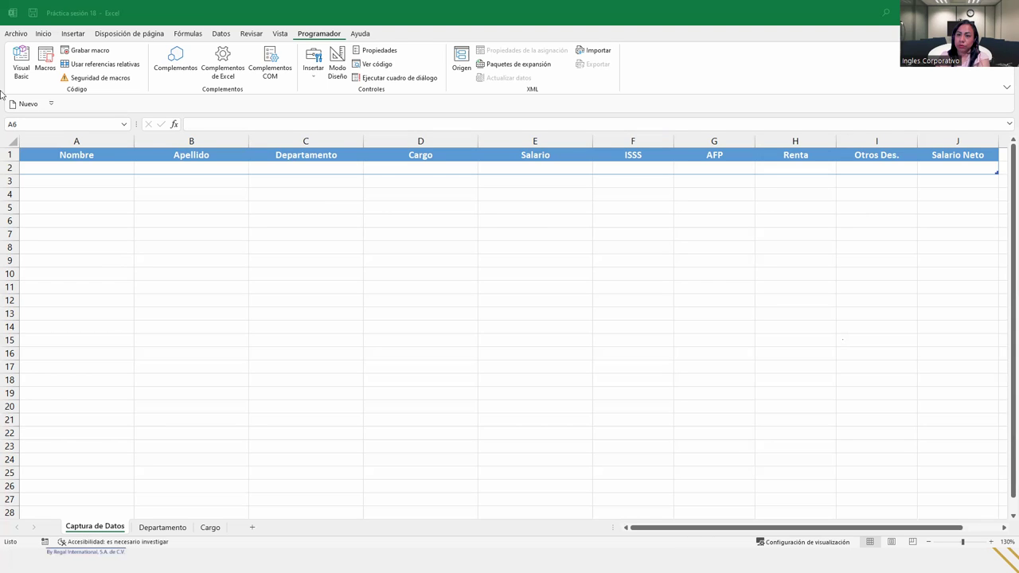
Look over the Departamento and Cargo sheets, then zoom in on the Departamento department list.
click(160, 527)
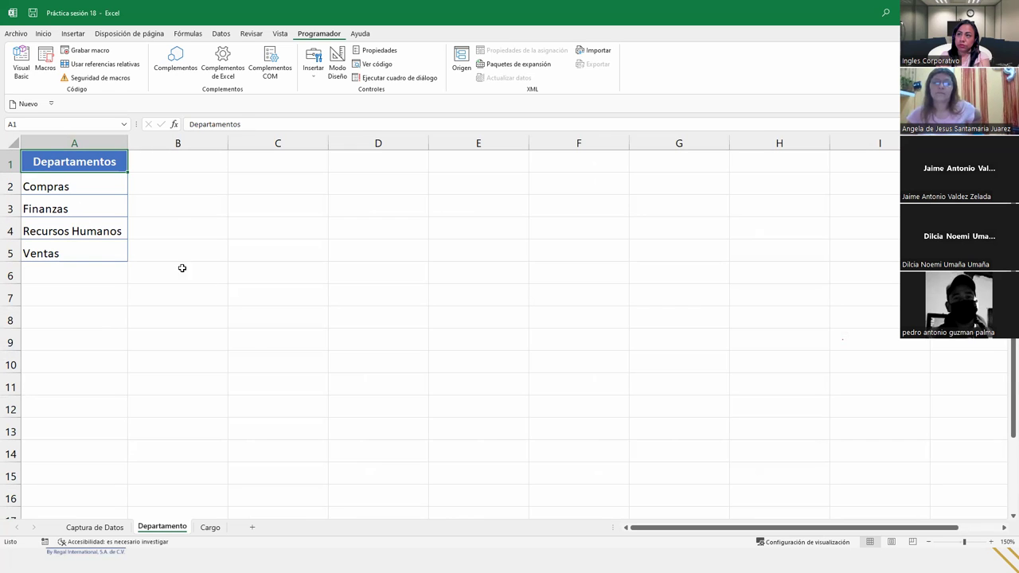
click(209, 528)
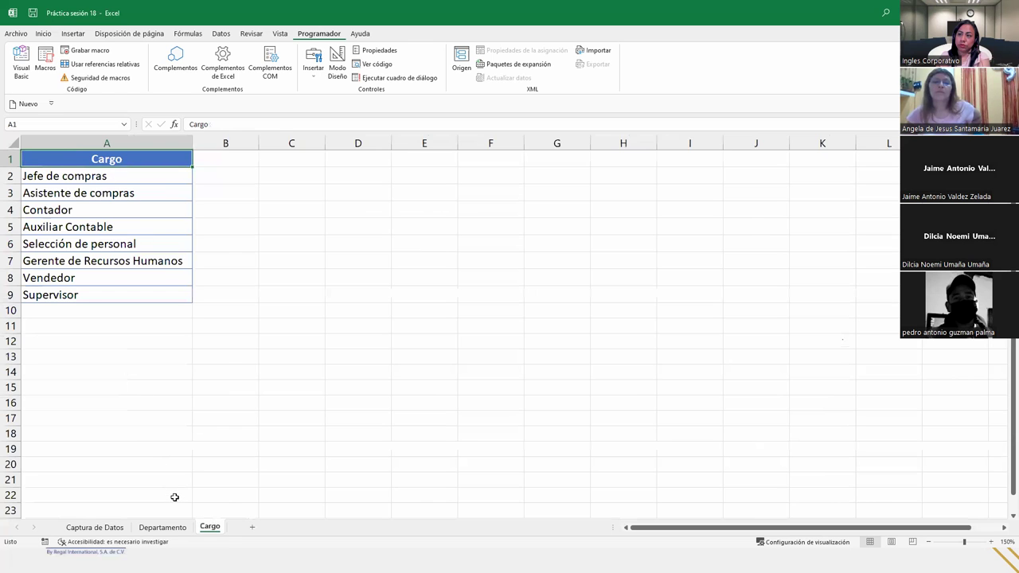
click(166, 528)
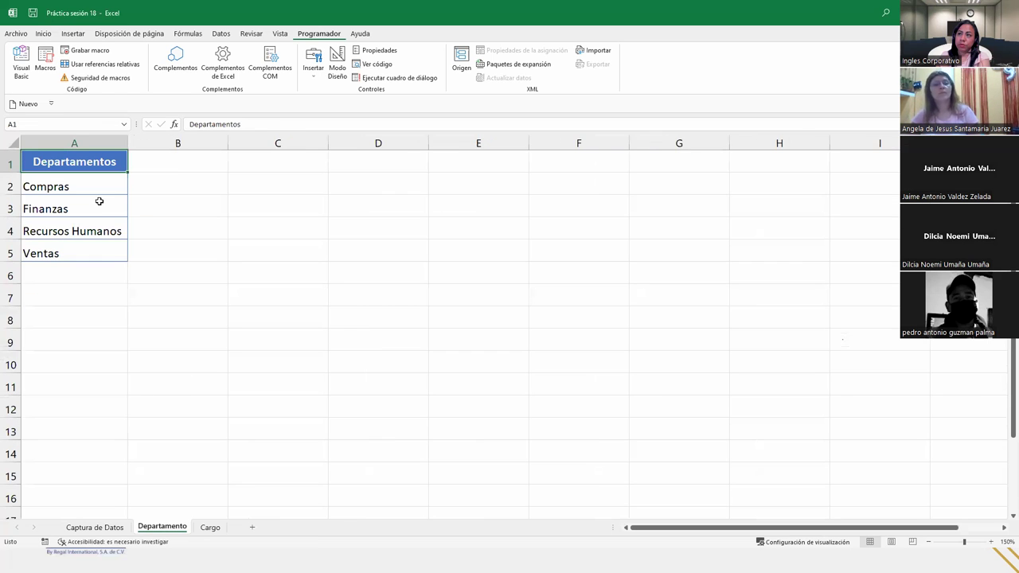
click(991, 542)
click(991, 542)
click(990, 542)
click(991, 542)
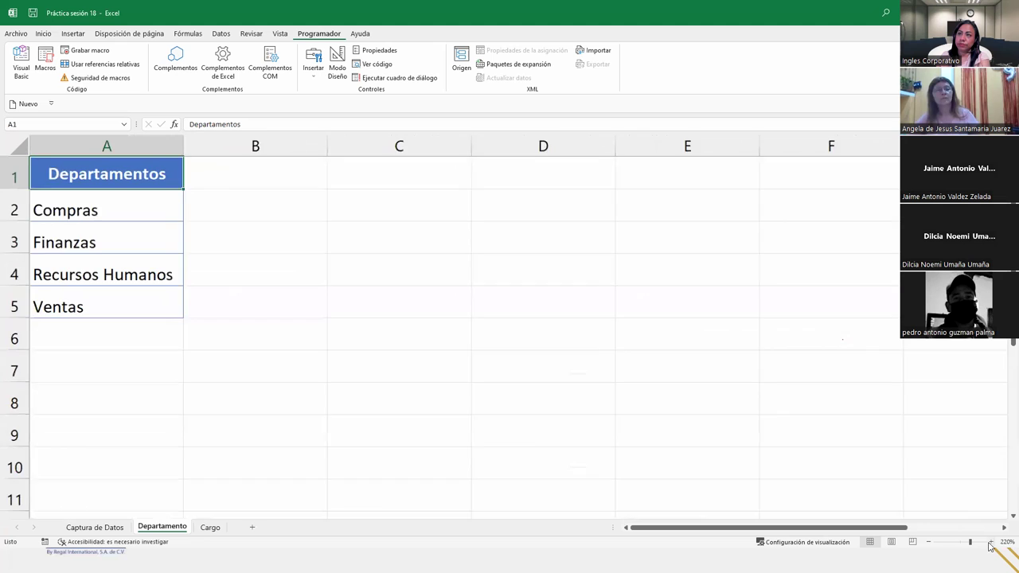
click(990, 542)
click(990, 542)
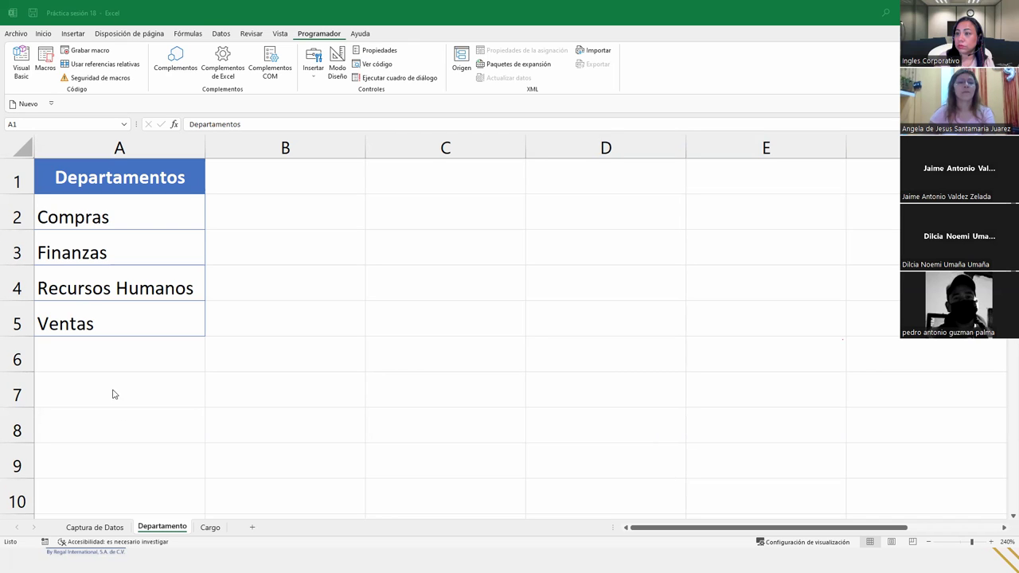
Switch to the Cargo sheet and zoom in on the job title list.
click(212, 527)
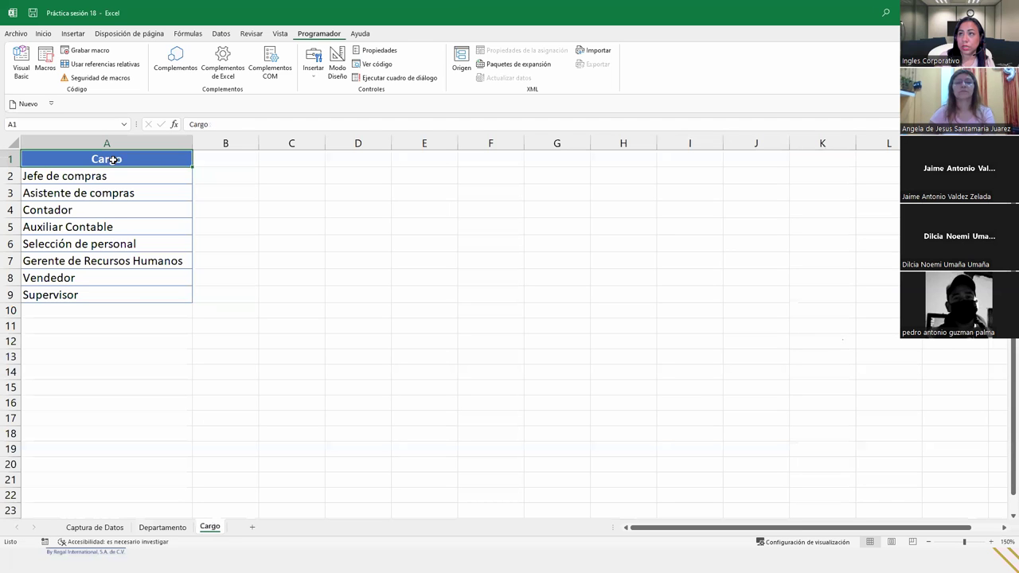
click(992, 542)
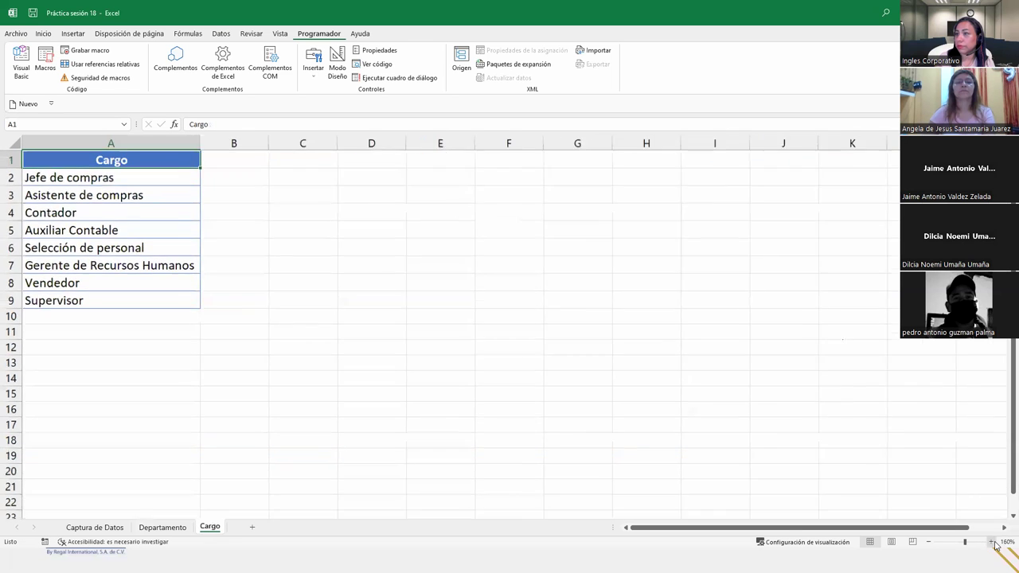
click(992, 542)
click(992, 542)
click(992, 542)
click(992, 543)
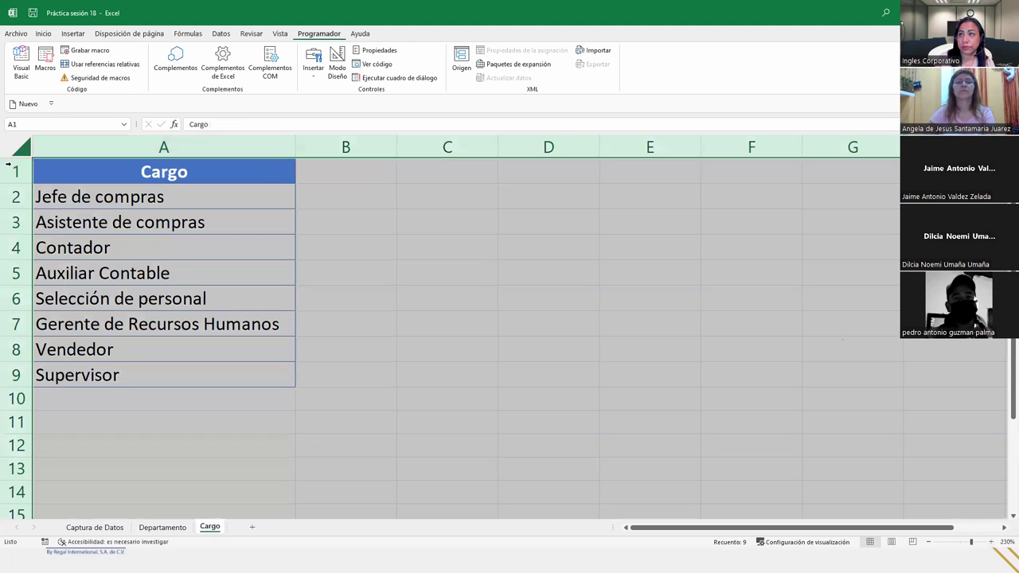
Select the whole Cargo sheet and drag a row border to make all rows taller.
click(19, 148)
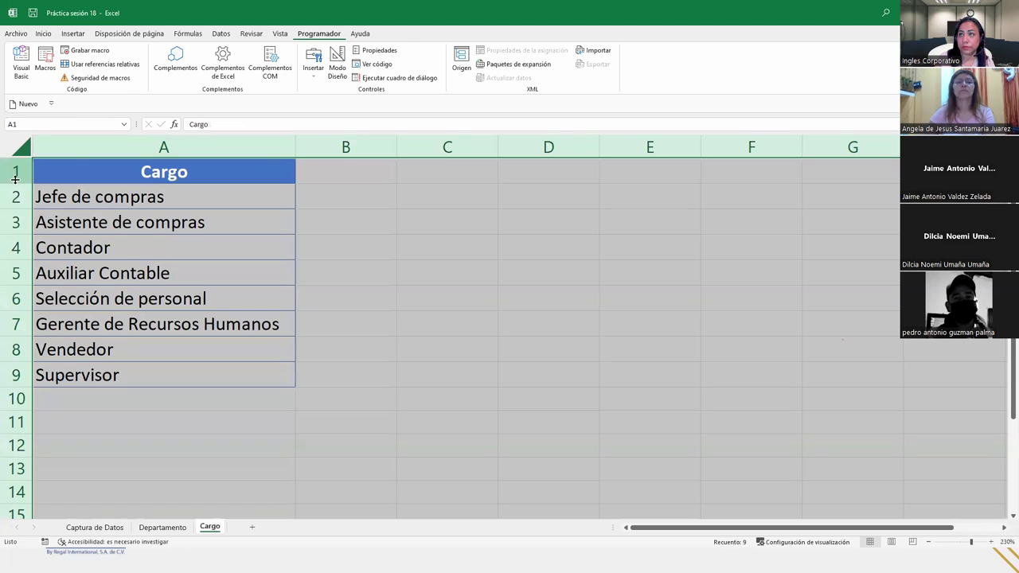
drag(15, 179, 14, 188)
click(171, 315)
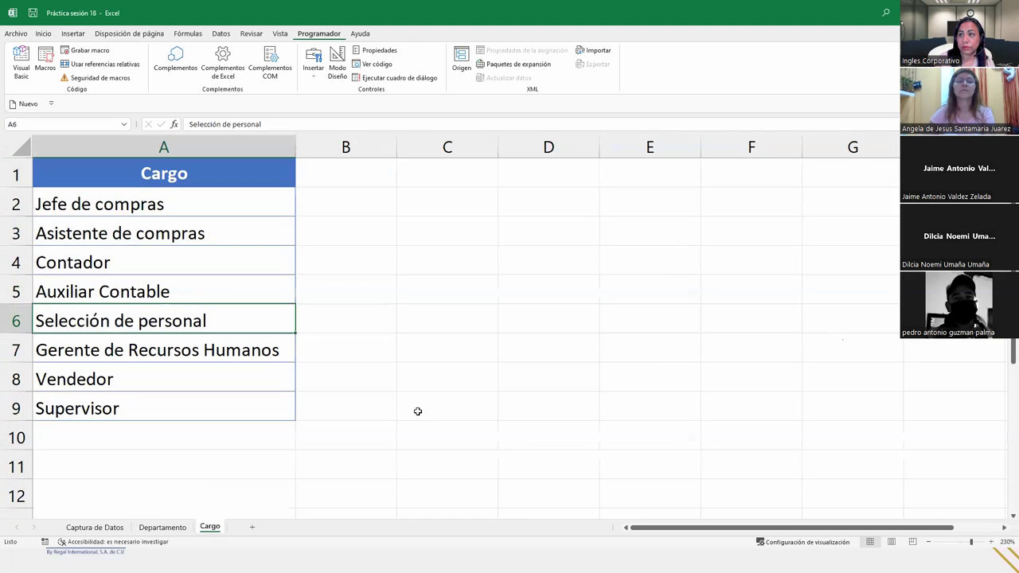
click(436, 416)
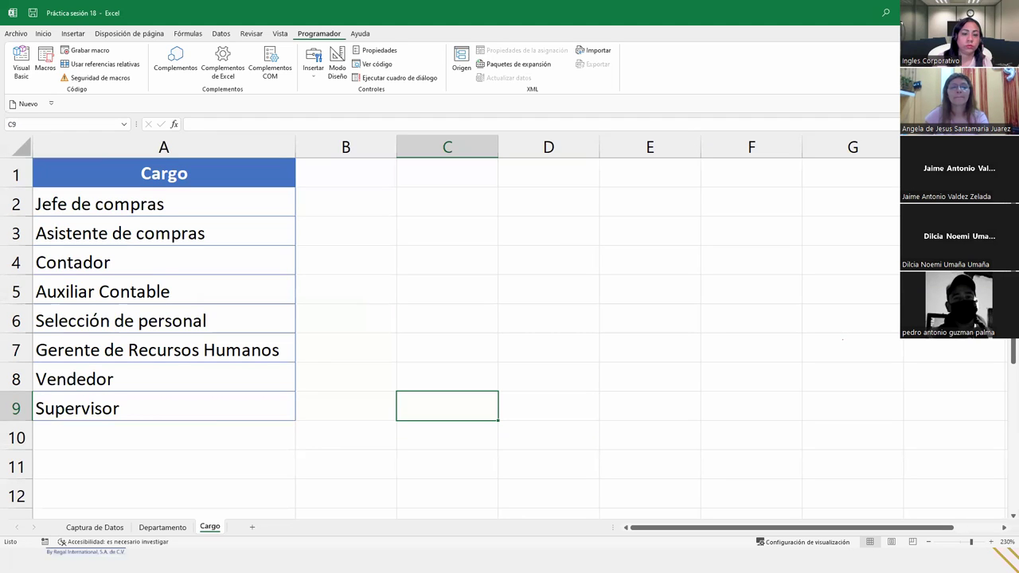
key(alt+Tab)
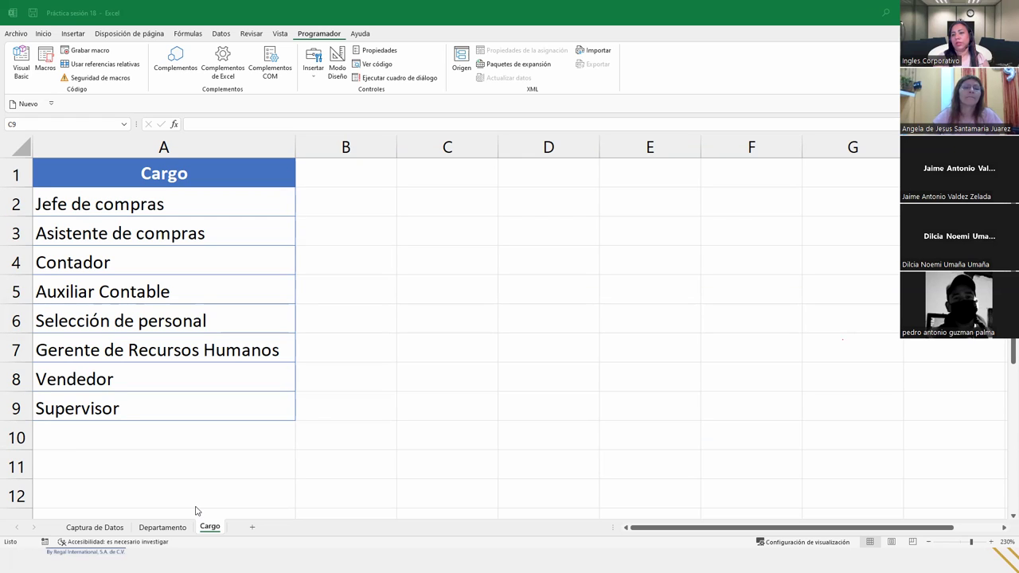
Bring Excel back on the Captura de Datos sheet and pick the table's first data row.
click(109, 529)
click(110, 529)
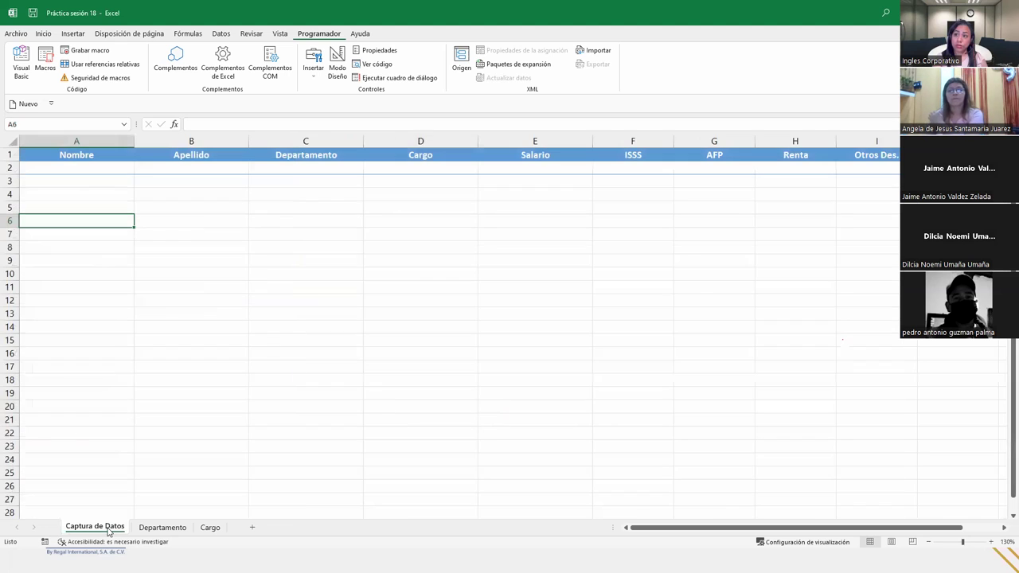
click(66, 165)
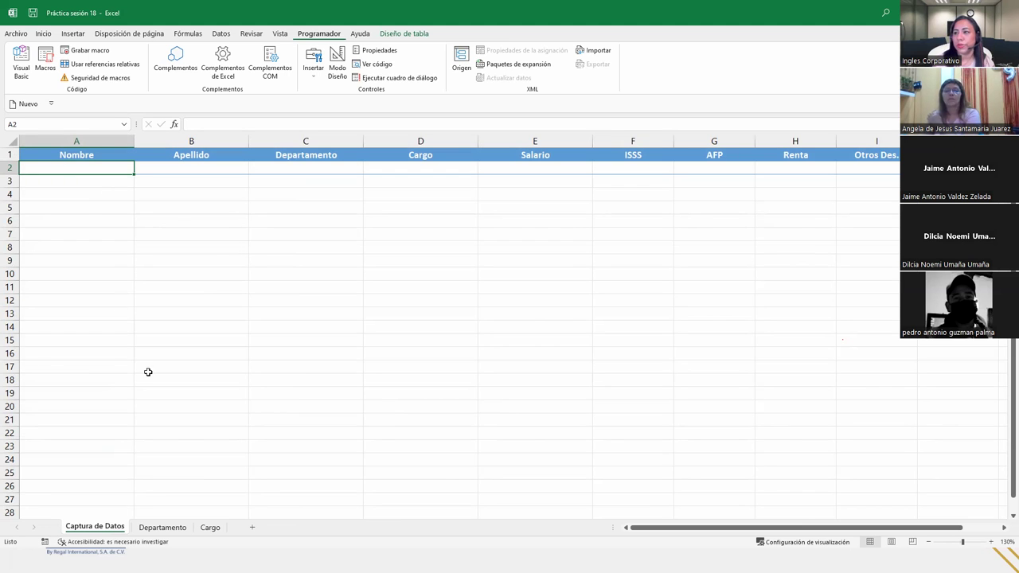
Select the department names A2:A5 on the Departamento sheet.
click(182, 531)
drag(109, 218, 112, 311)
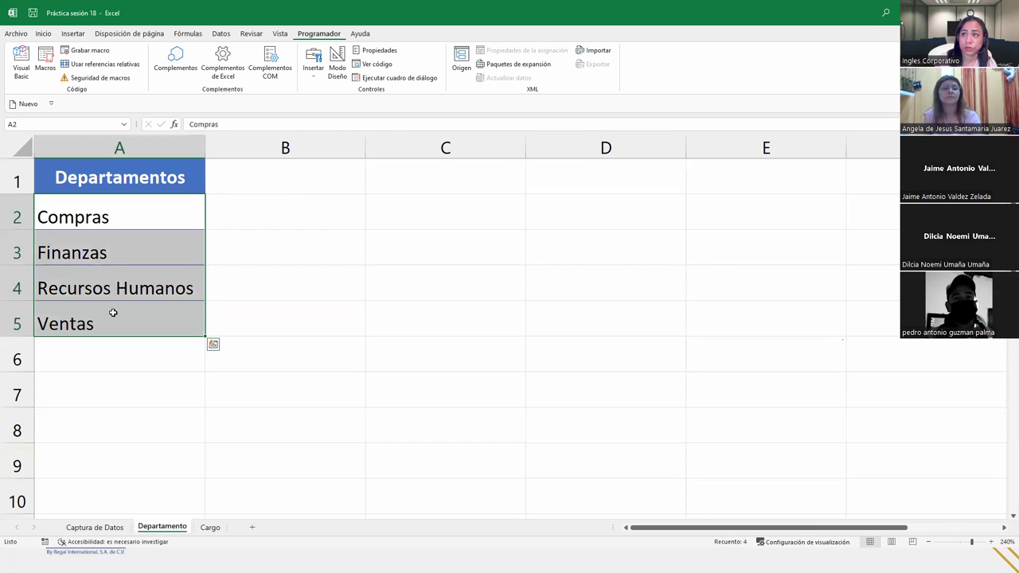
click(111, 311)
click(125, 242)
Select the Cargo job titles, check Departamento again, and return to Captura de Datos.
click(210, 527)
drag(136, 204, 158, 405)
click(138, 222)
click(163, 527)
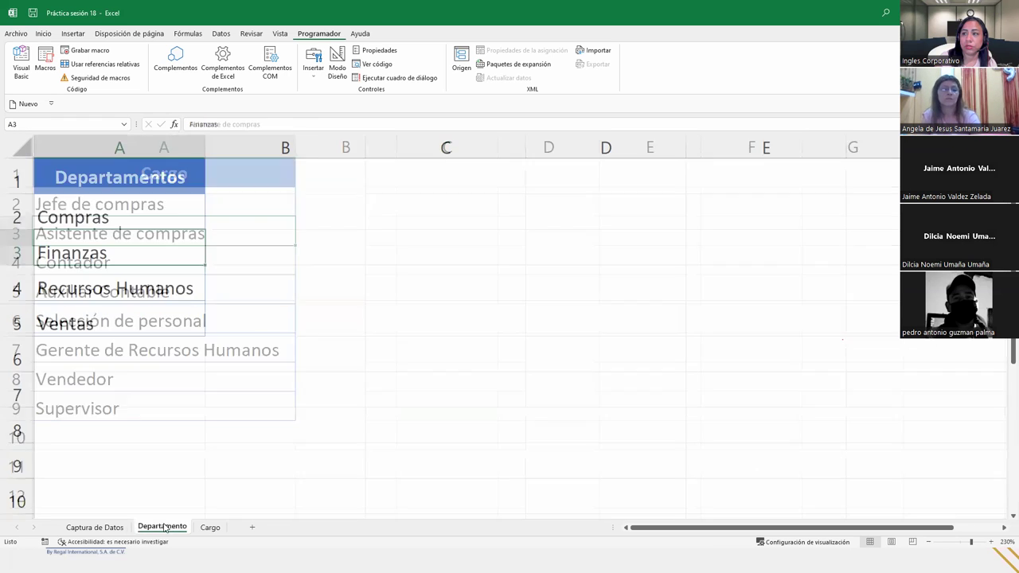
click(210, 527)
click(195, 211)
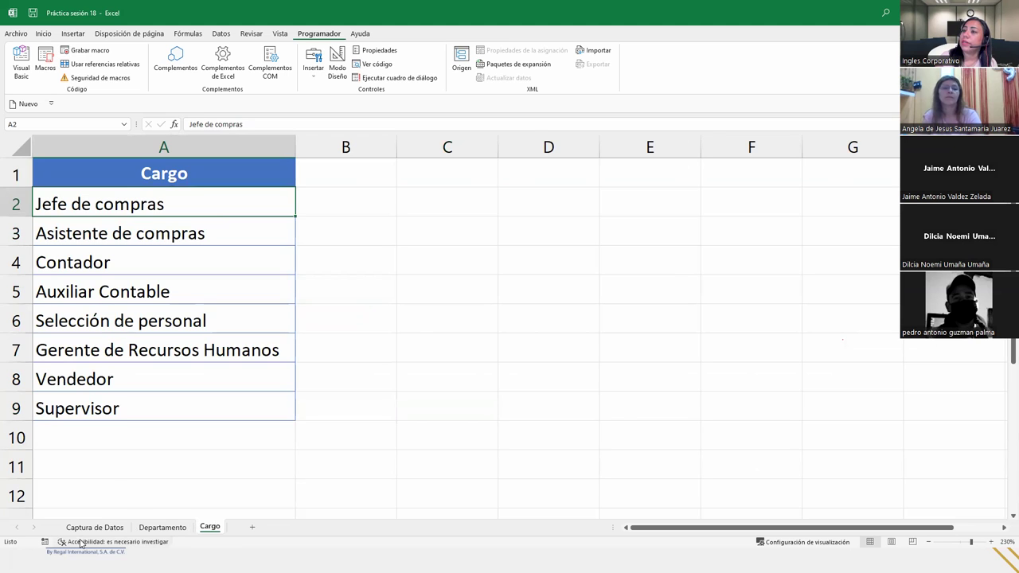
click(119, 527)
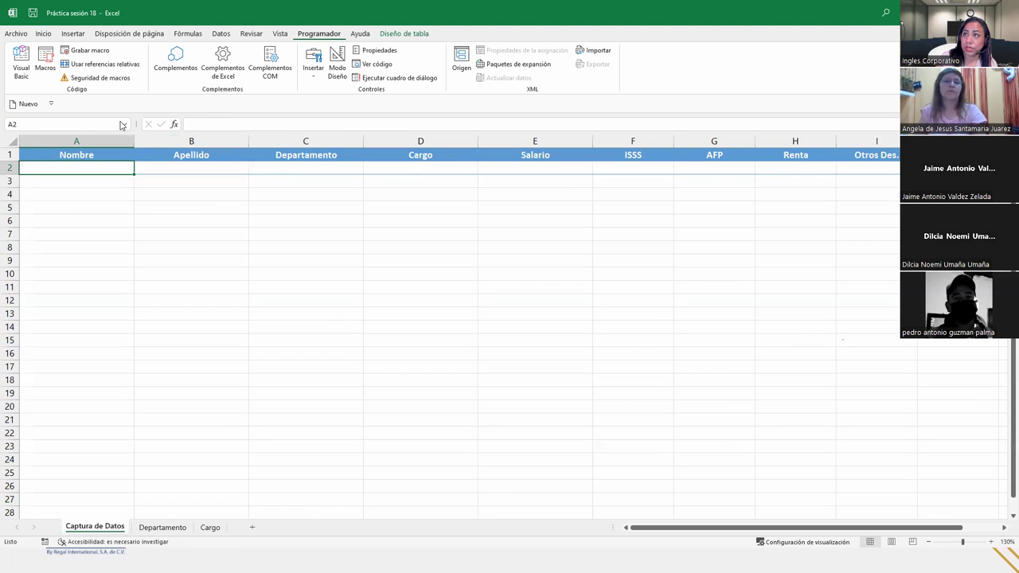
Open the VBA editor and inspect the ISSS, AFP, RENTA and SALARIO NETO boxes on FrmCapturaDatos.
click(33, 57)
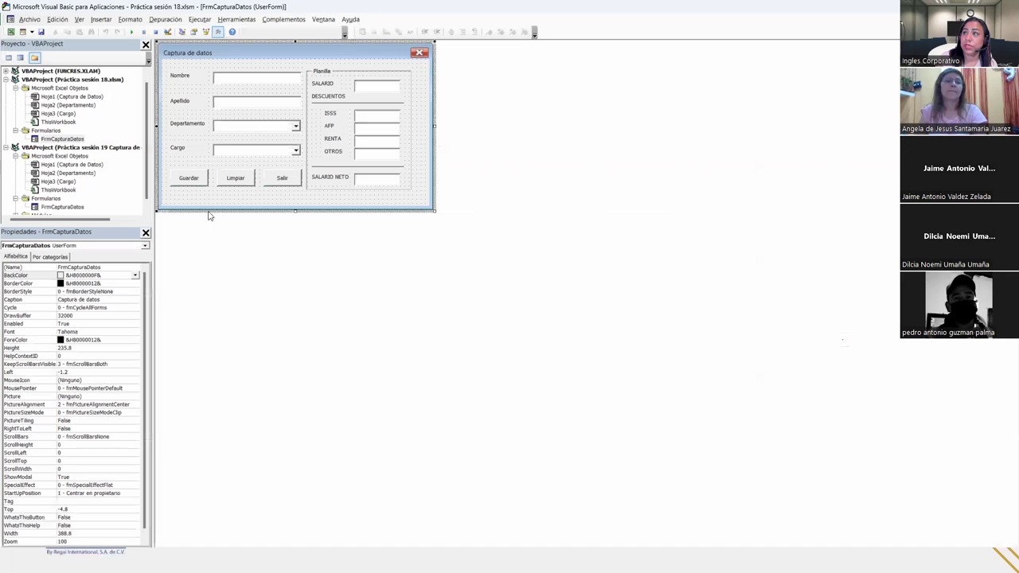
click(381, 119)
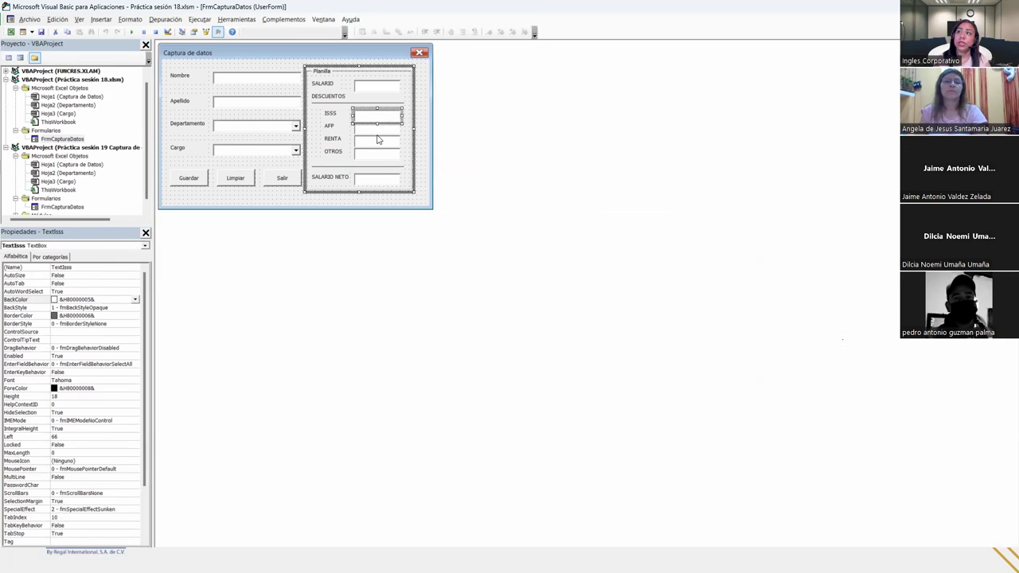
click(378, 139)
click(379, 127)
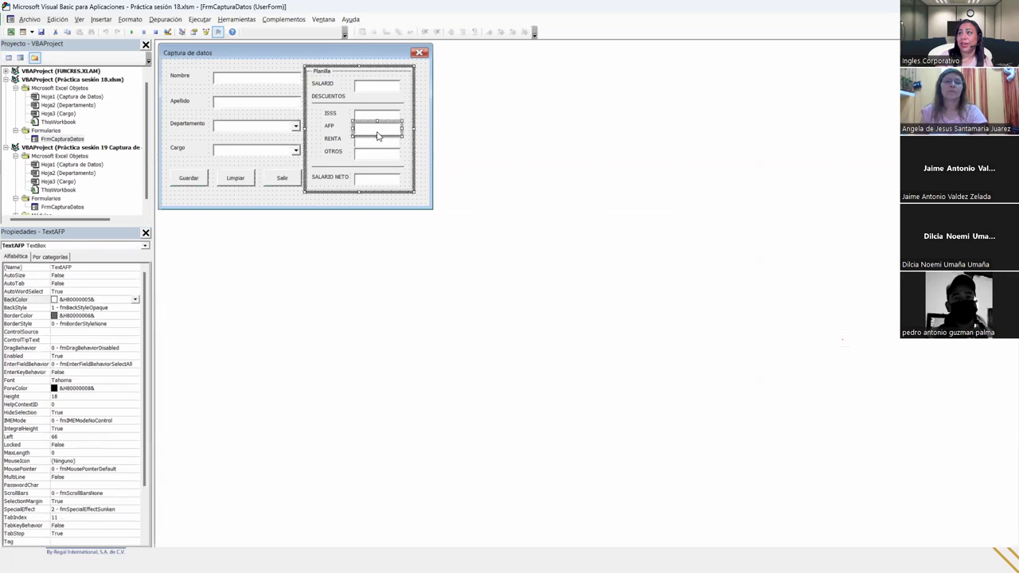
click(381, 116)
click(383, 127)
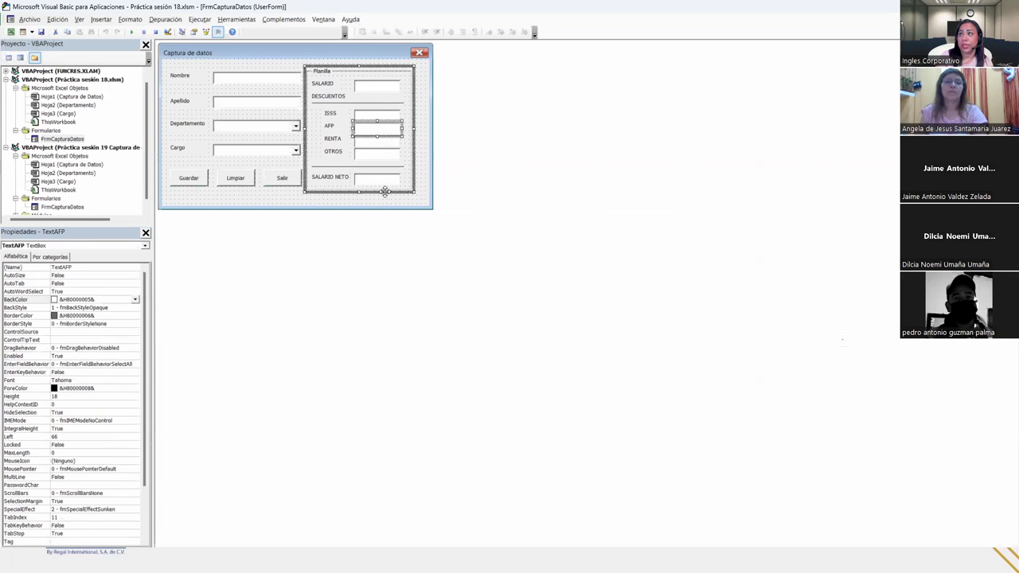
click(387, 182)
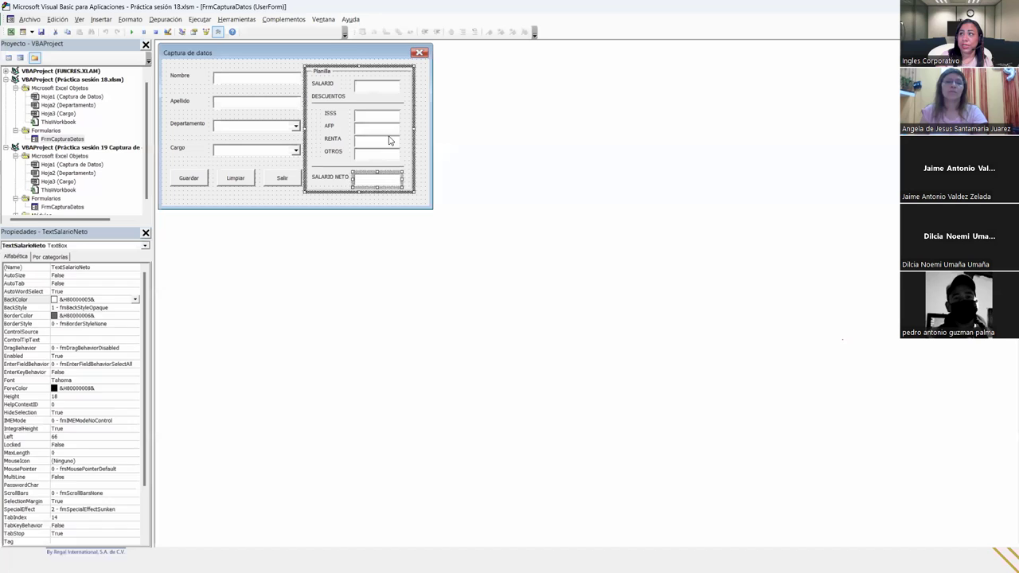
click(390, 140)
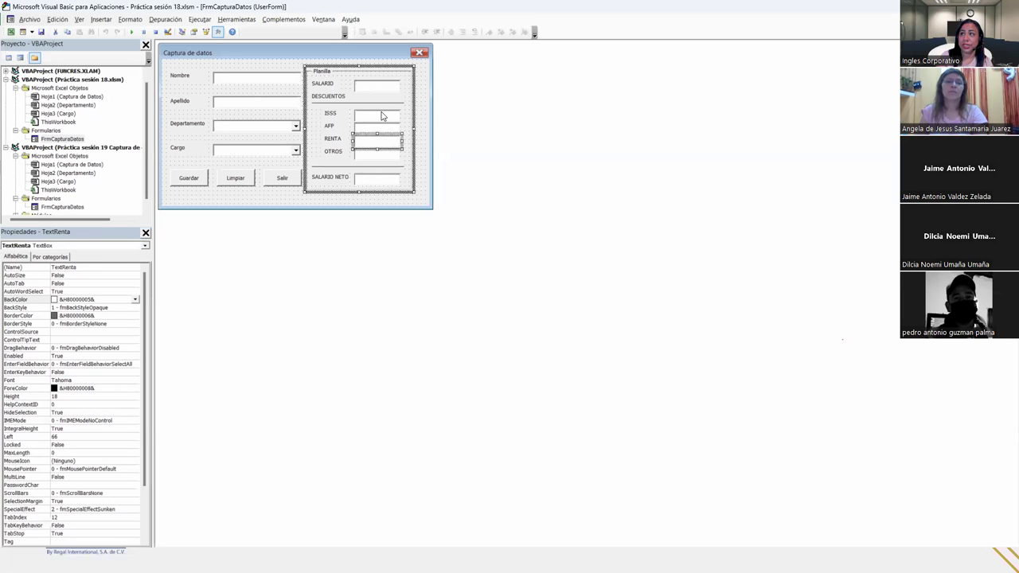
click(381, 117)
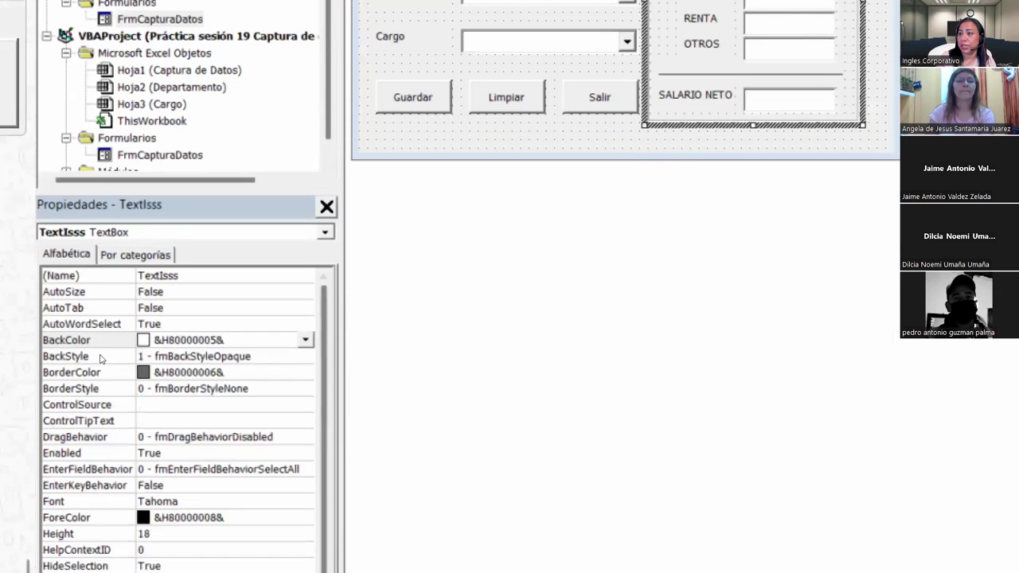
Set the first deduction box's Enabled to False and BackColor to button-face grey.
key(ctrl+shift+e)
key(alt+Down)
key(Down)
key(Return)
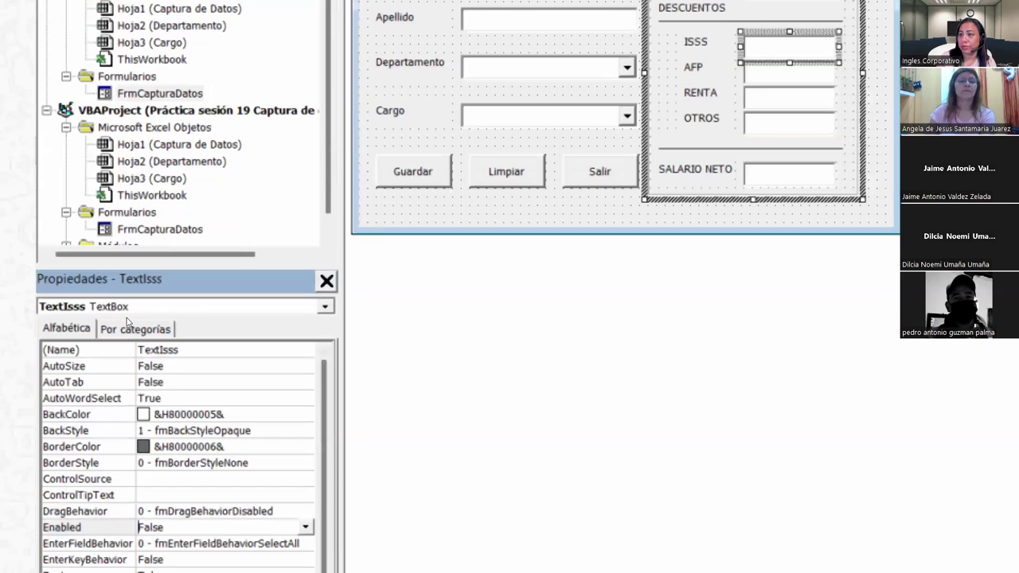
key(ctrl+shift+b)
key(alt+Down)
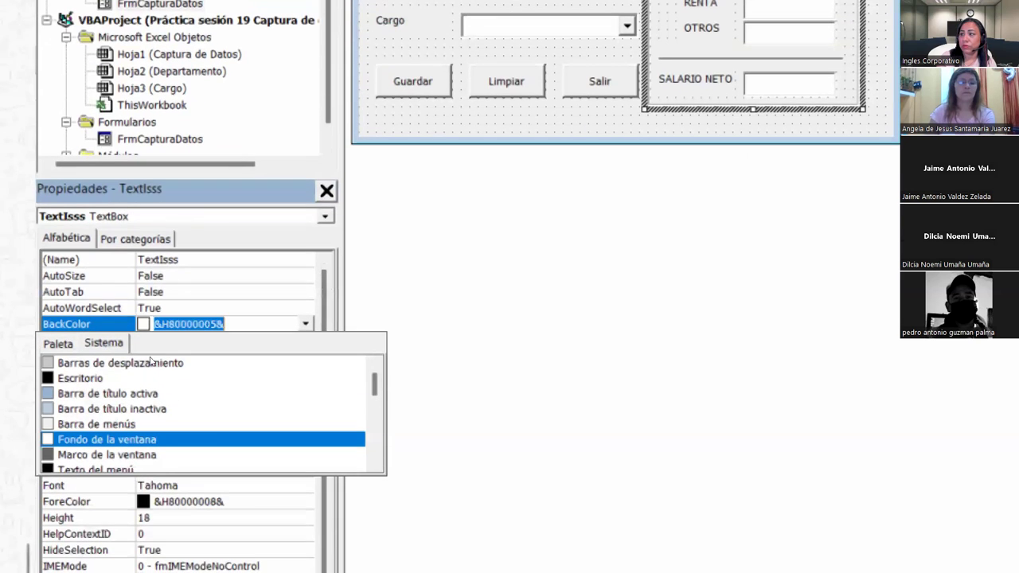
scroll(174, 355, down, 4)
scroll(174, 355, down, 1)
scroll(175, 358, down, 2)
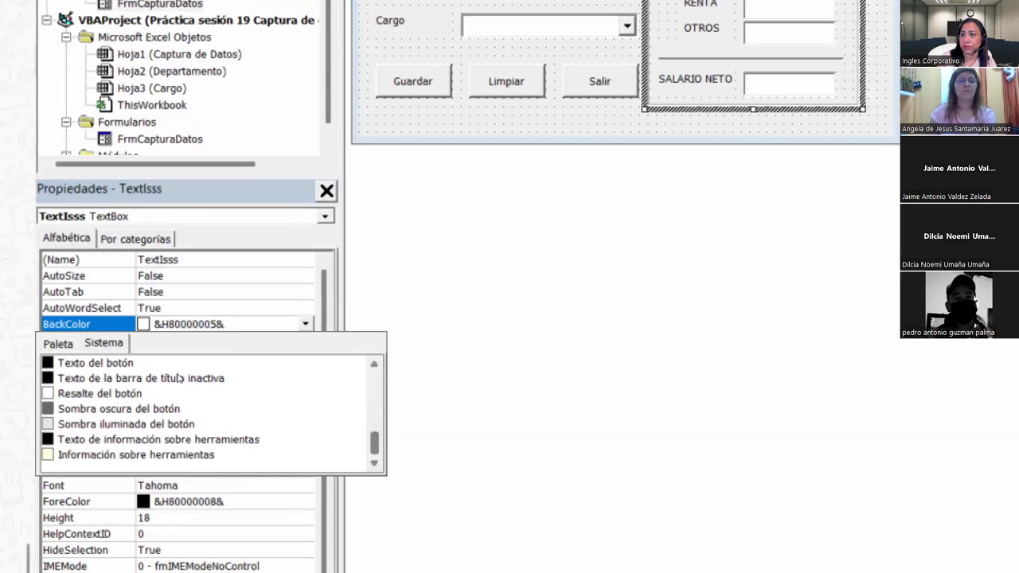
scroll(180, 348, up, 2)
scroll(180, 347, up, 1)
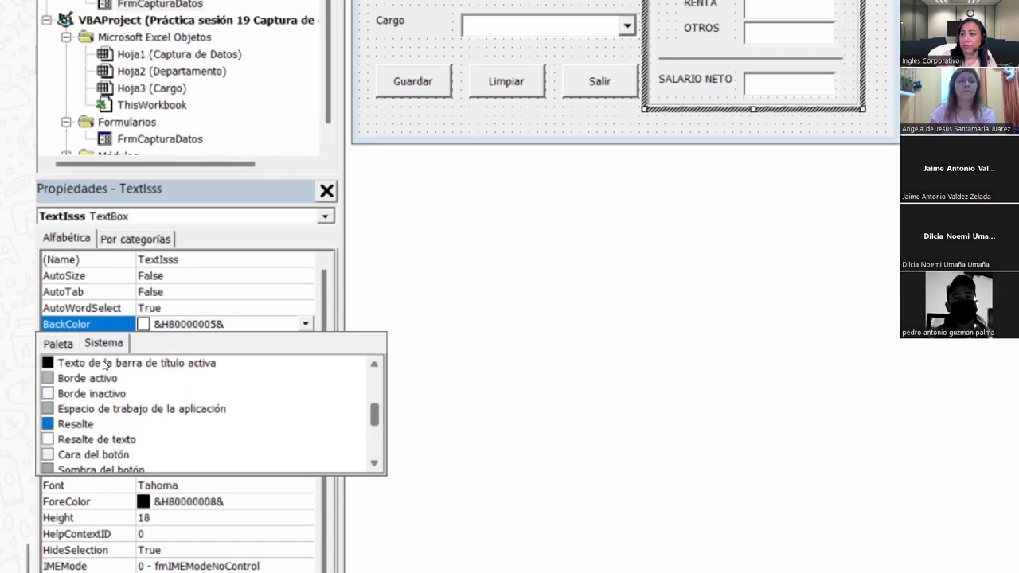
click(29, 369)
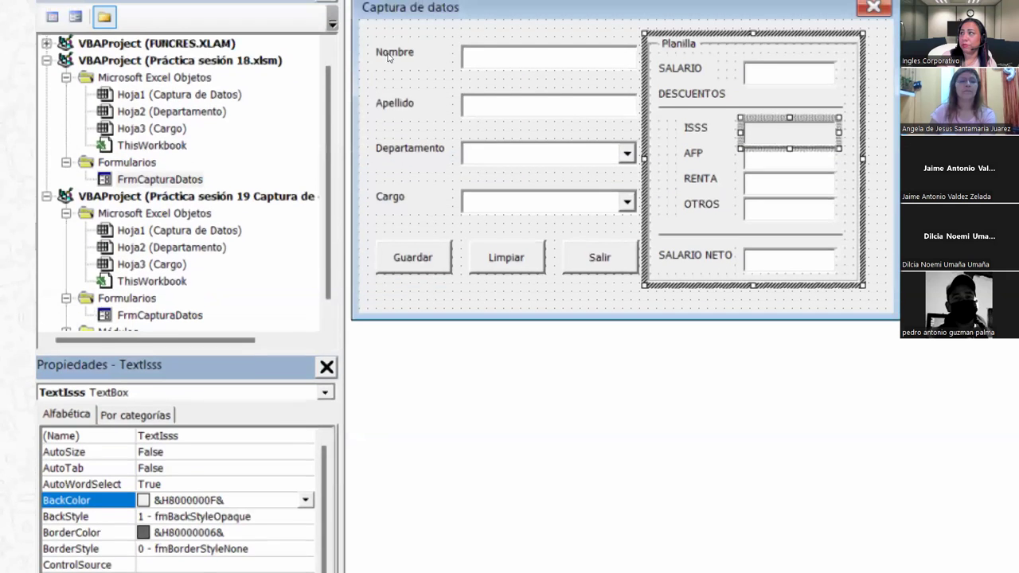
Disable the AFP box and give it the button-face grey background.
key(Tab)
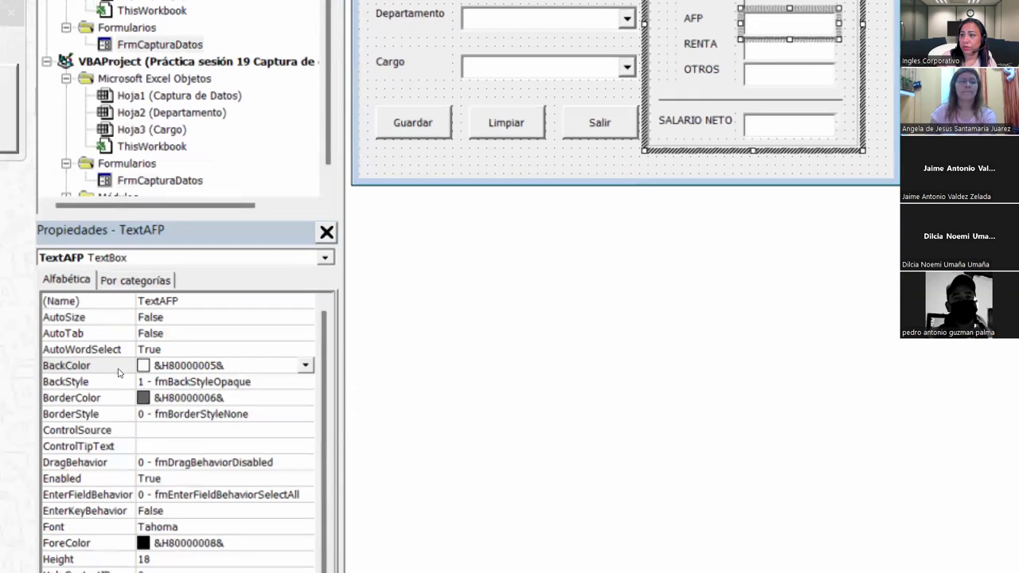
key(Down)
key(Down)
key(Down)
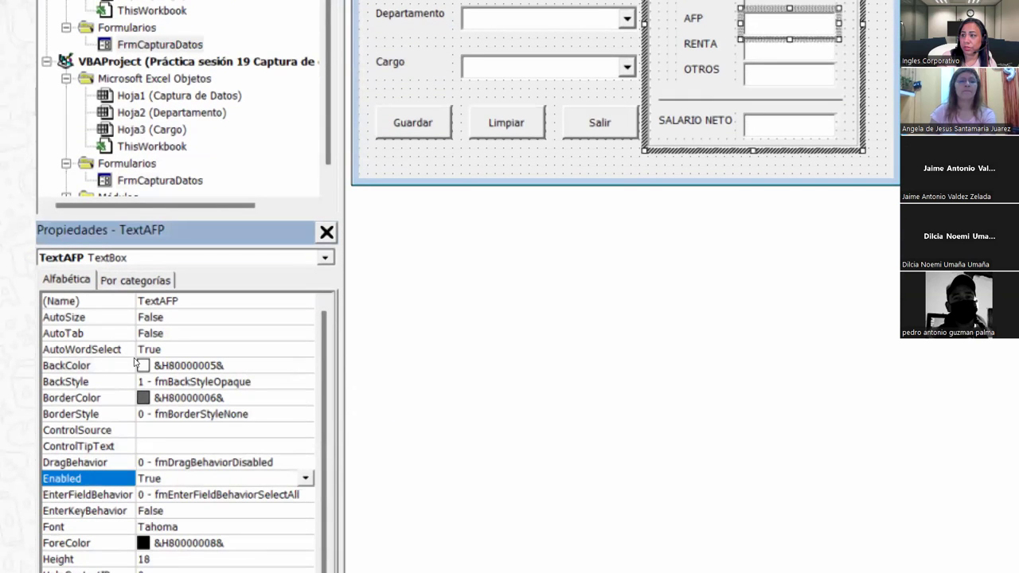
key(alt+Down)
key(Down)
key(Return)
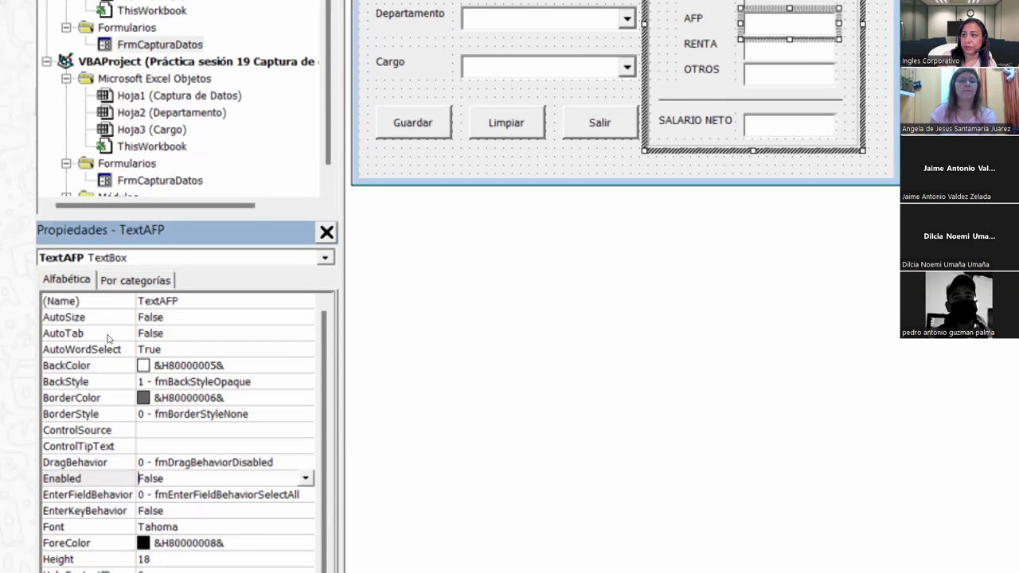
key(Up)
key(Up)
key(Up)
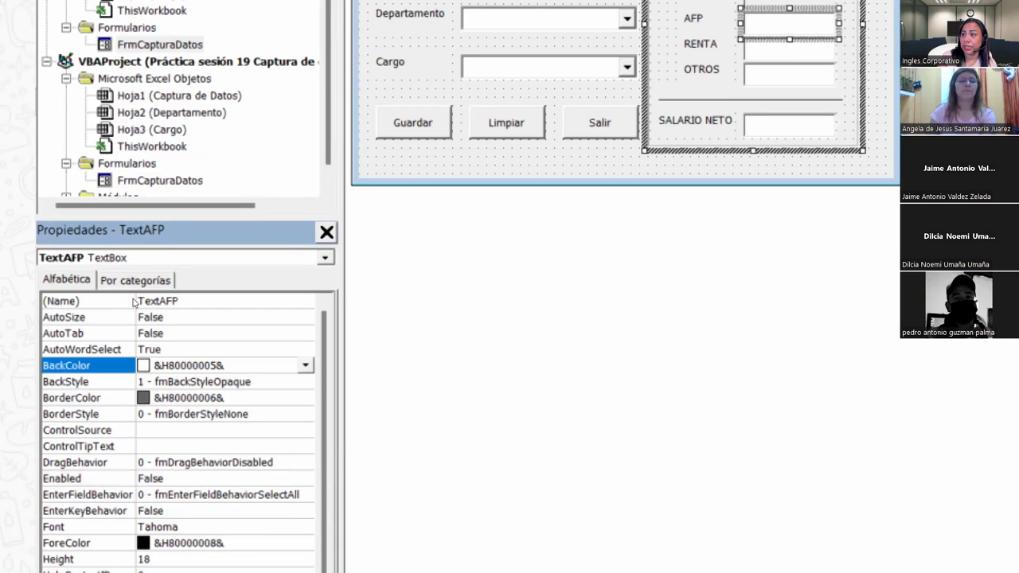
key(alt+Down)
scroll(129, 358, down, 2)
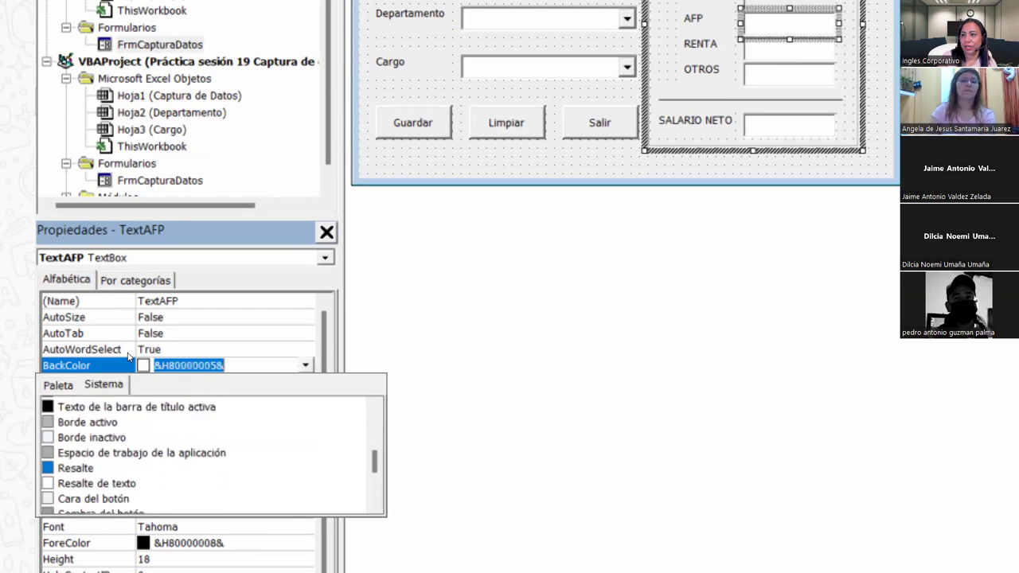
scroll(129, 358, down, 1)
key(Down)
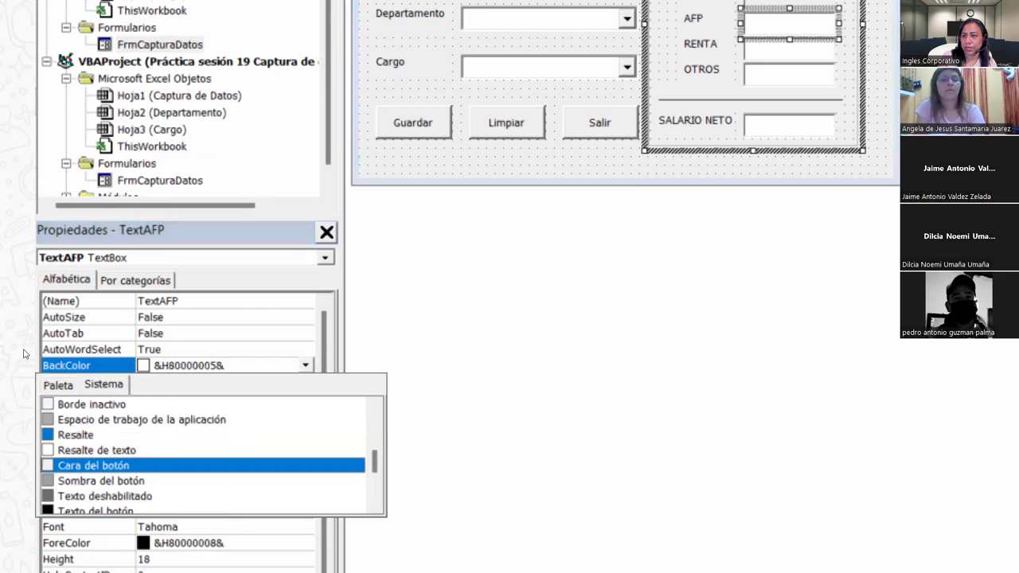
key(Return)
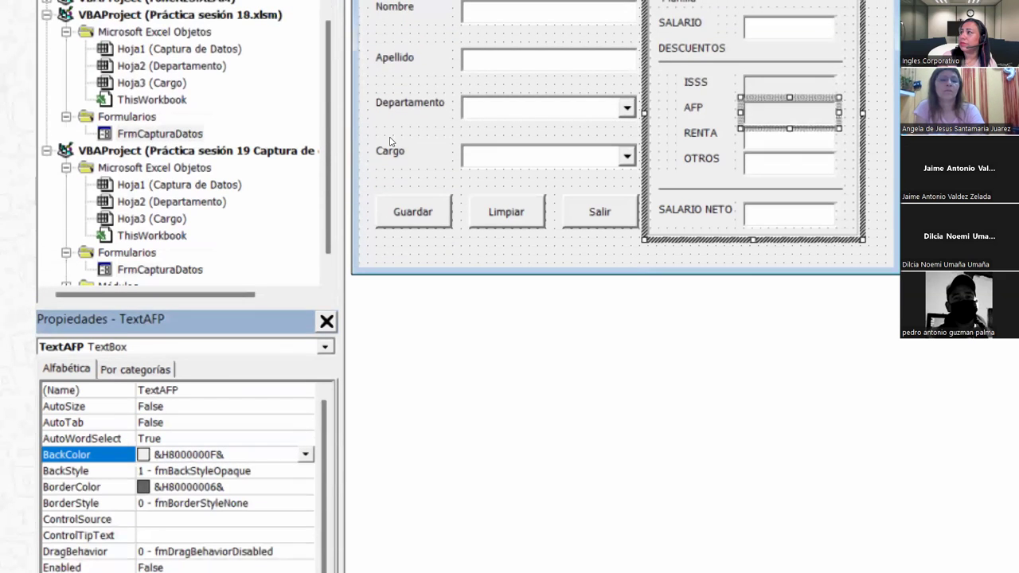
Change the ISSS box background to the pale-yellow tooltip colour &H80000018&.
key(Tab)
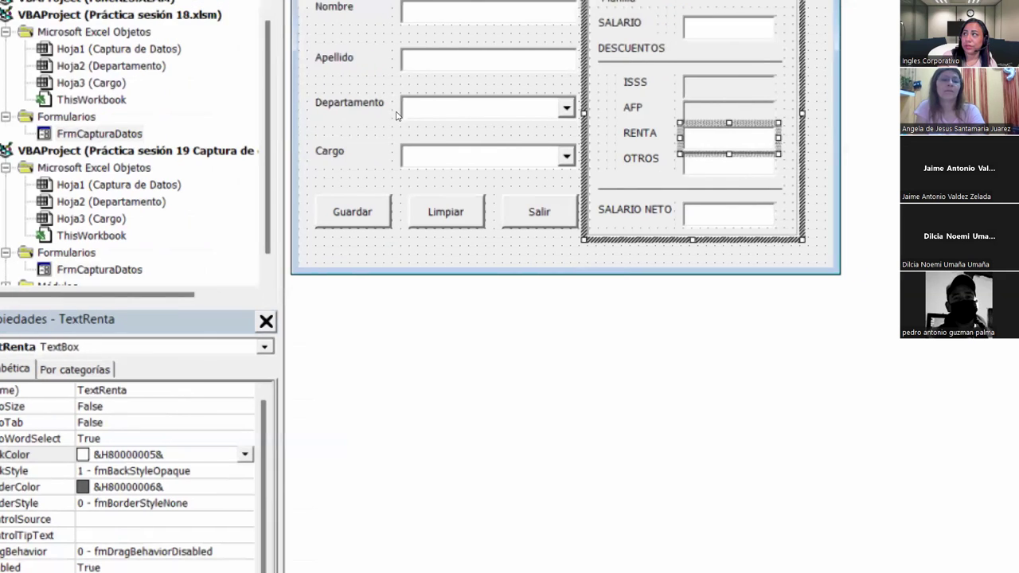
key(shift+Tab)
key(shift+Tab)
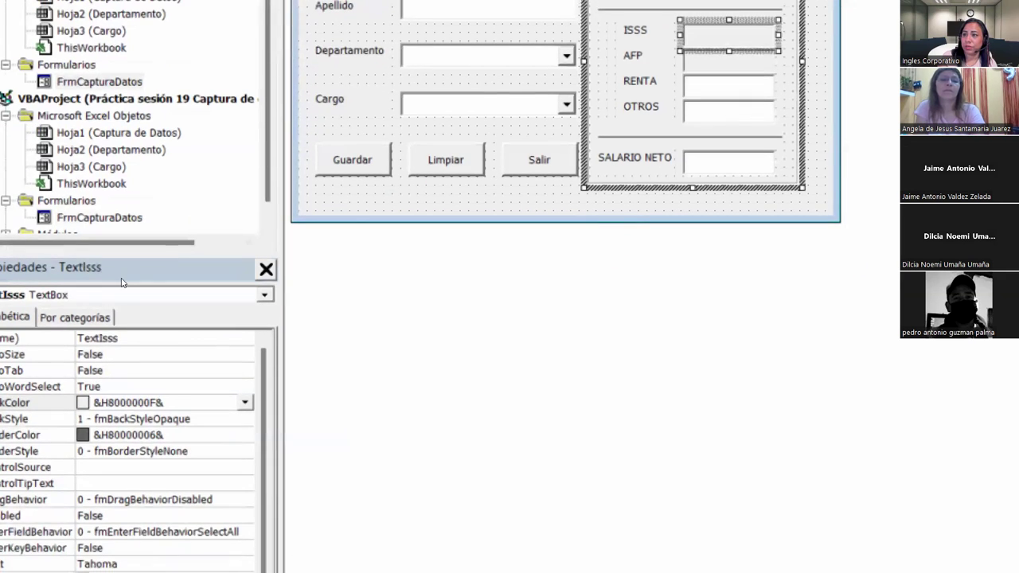
key(alt+Down)
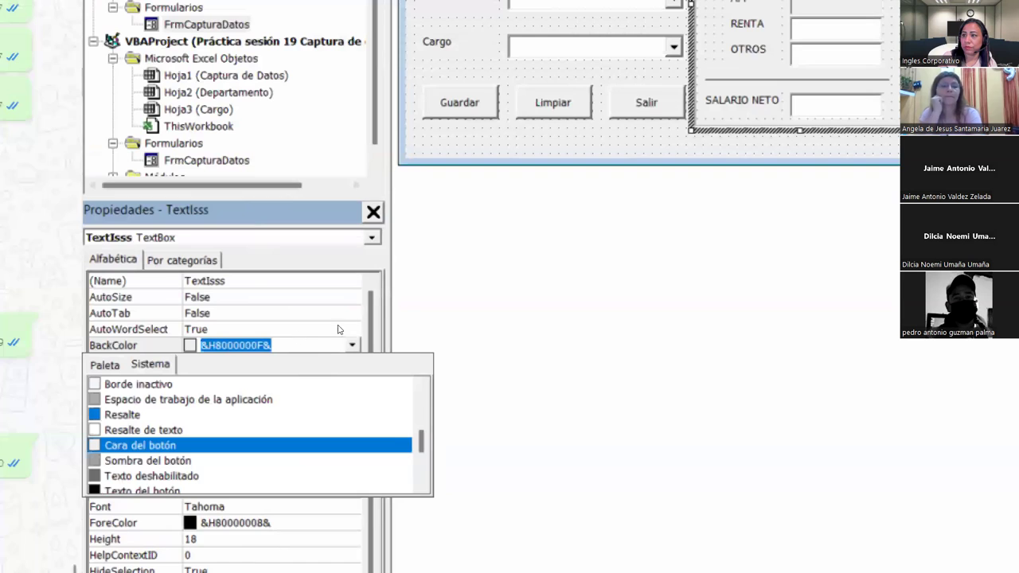
key(Down)
key(Down)
key(Down)
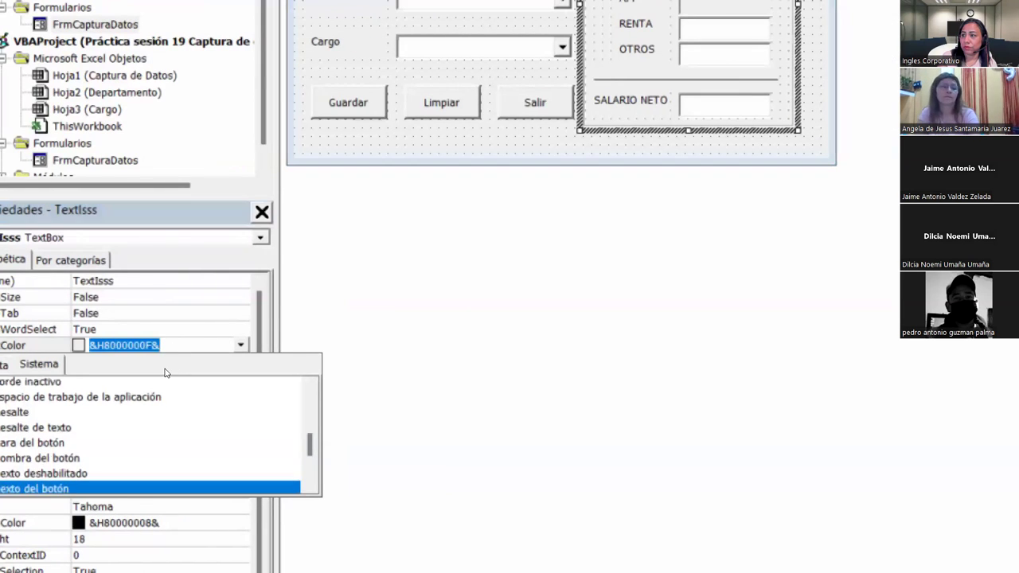
key(Return)
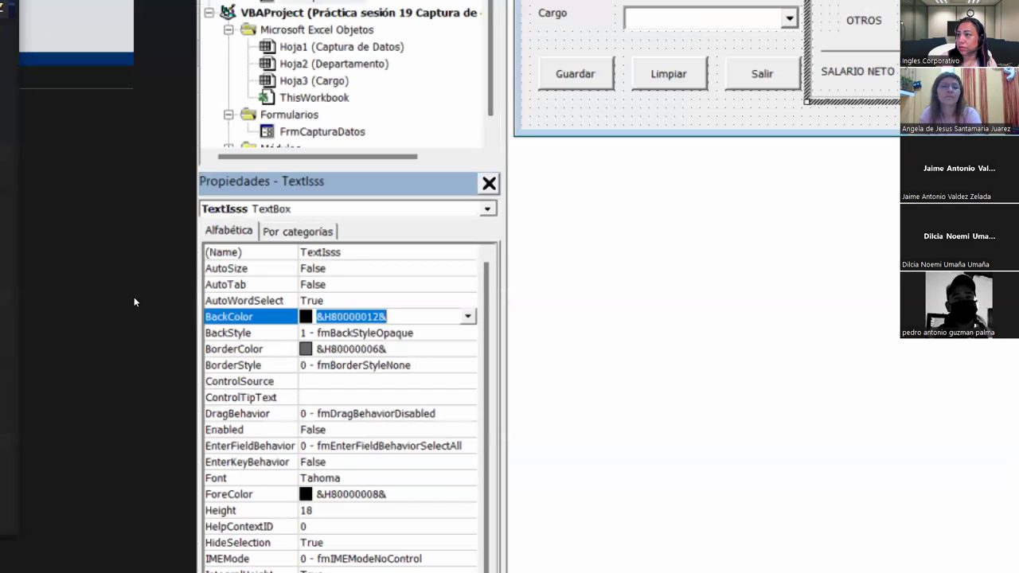
key(alt+Down)
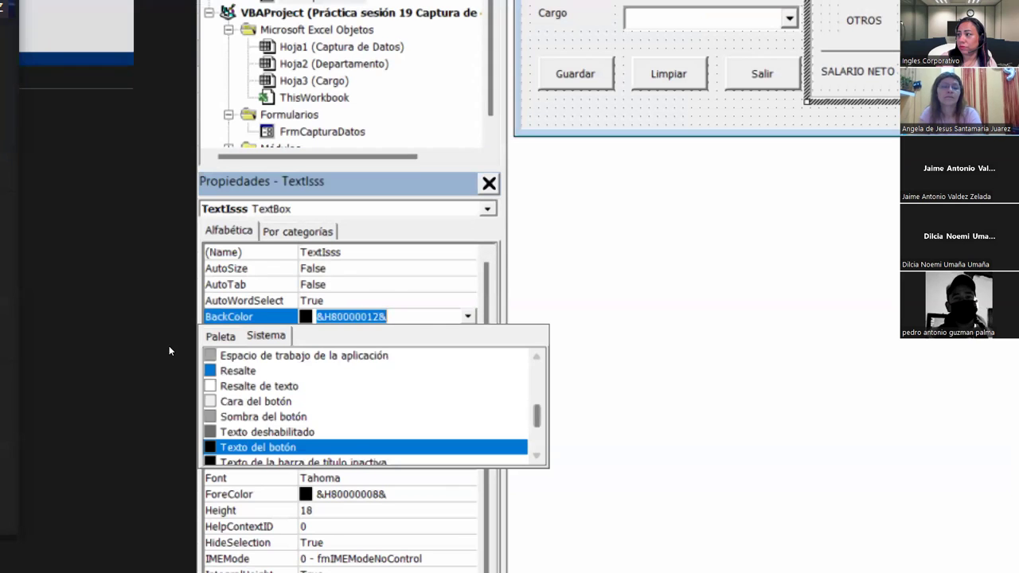
scroll(168, 345, down, 2)
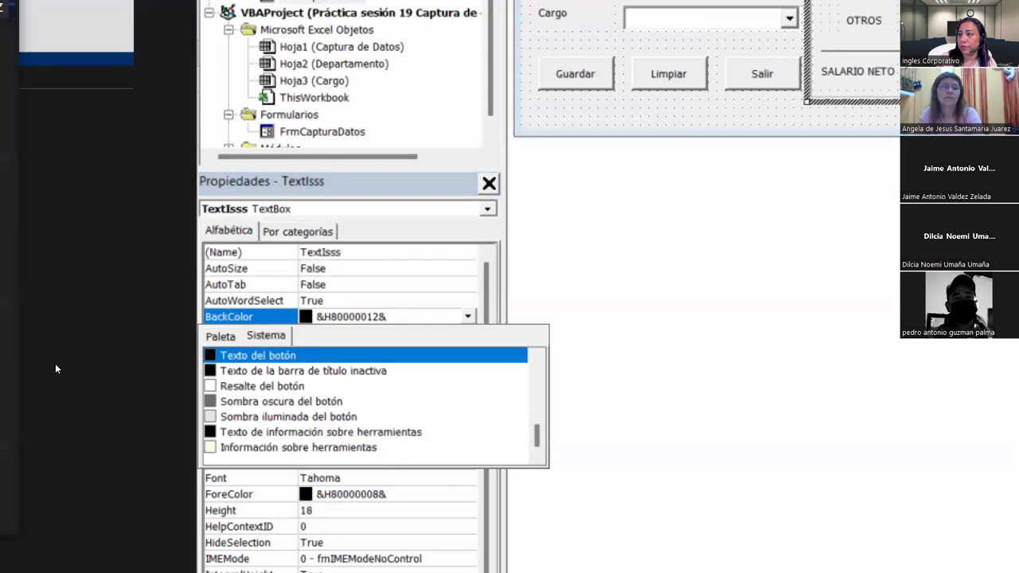
click(299, 447)
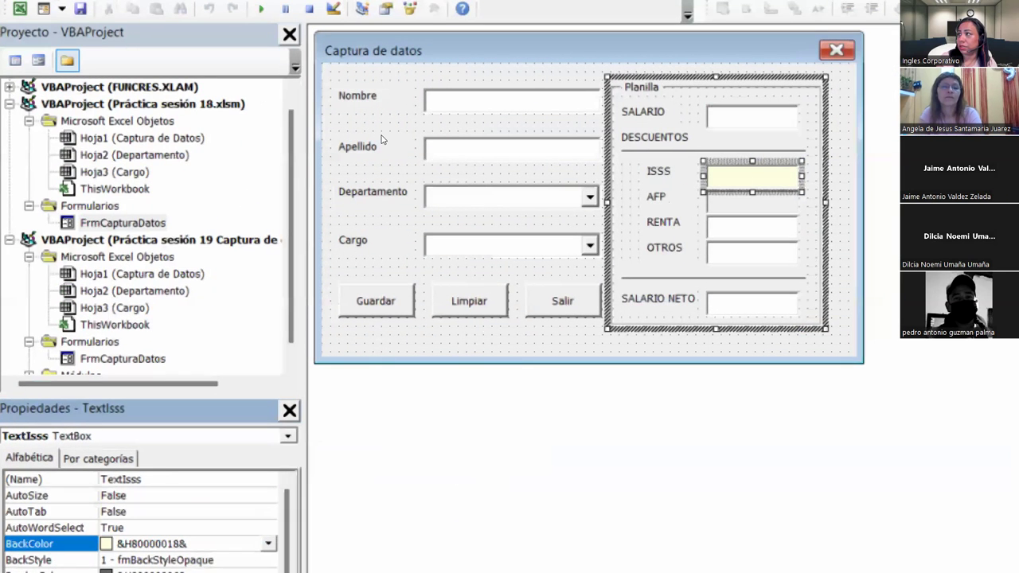
Give the AFP box the pale-yellow tooltip background.
key(Tab)
key(Tab)
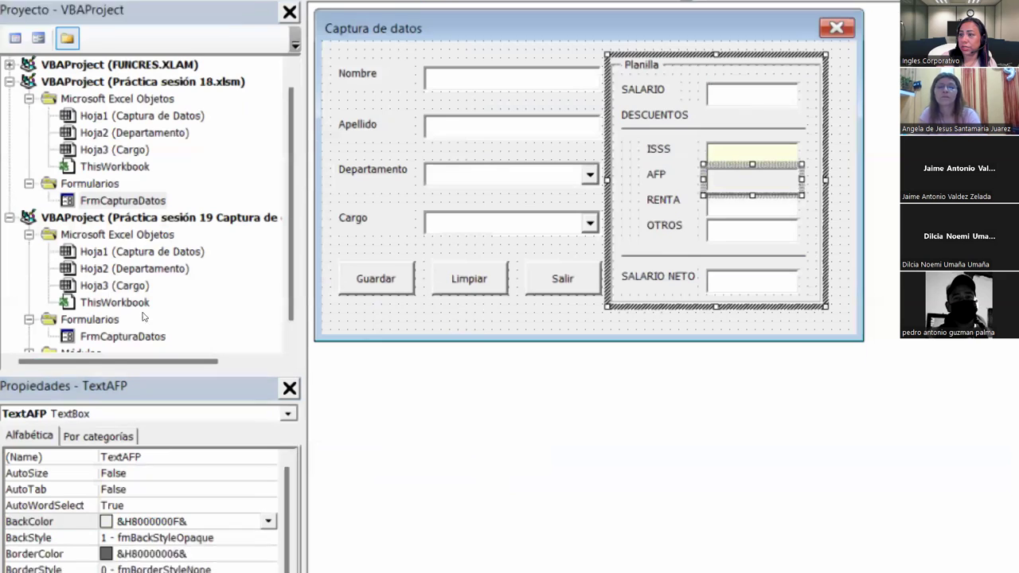
key(F4)
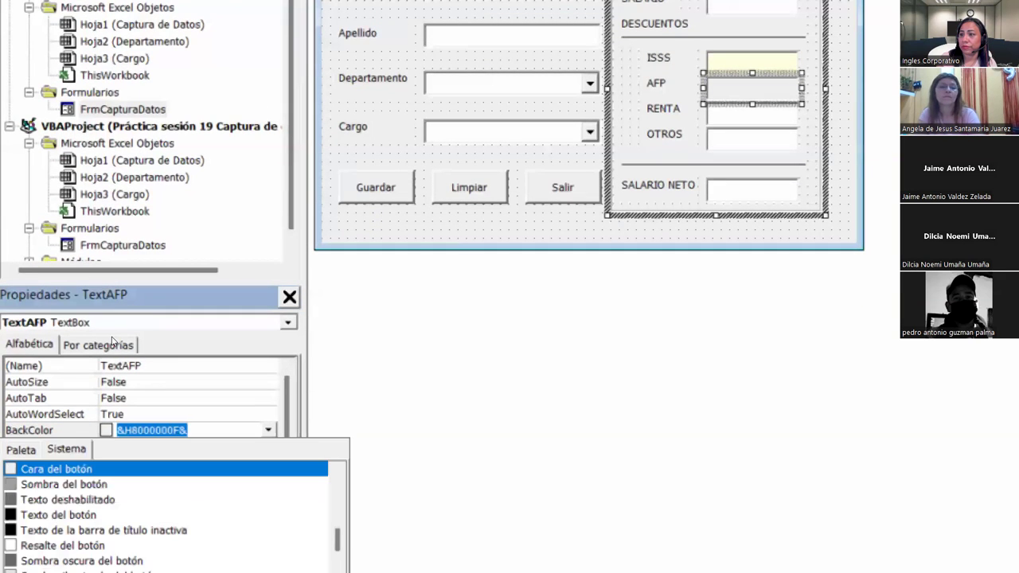
scroll(111, 340, down, 1)
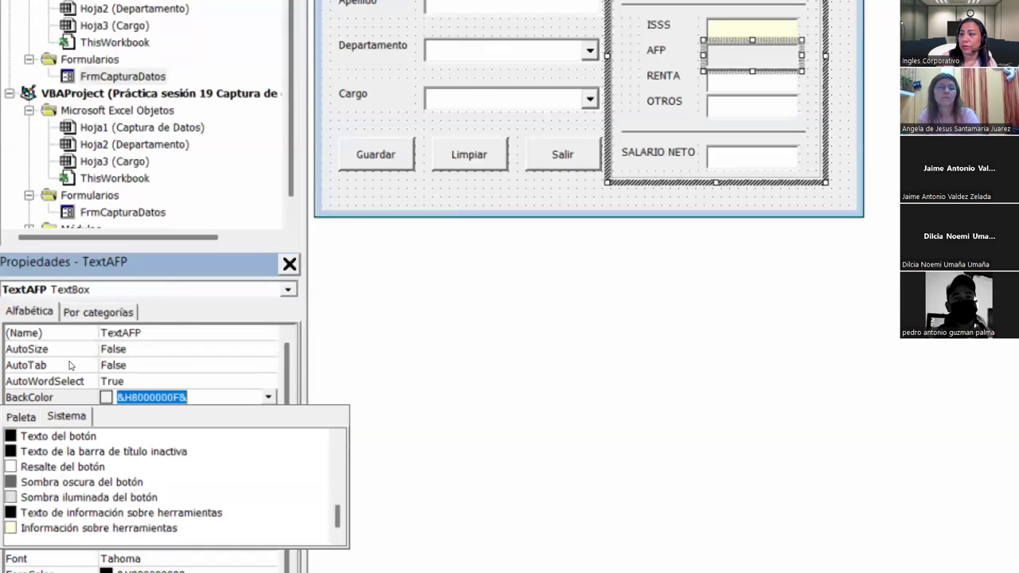
key(Return)
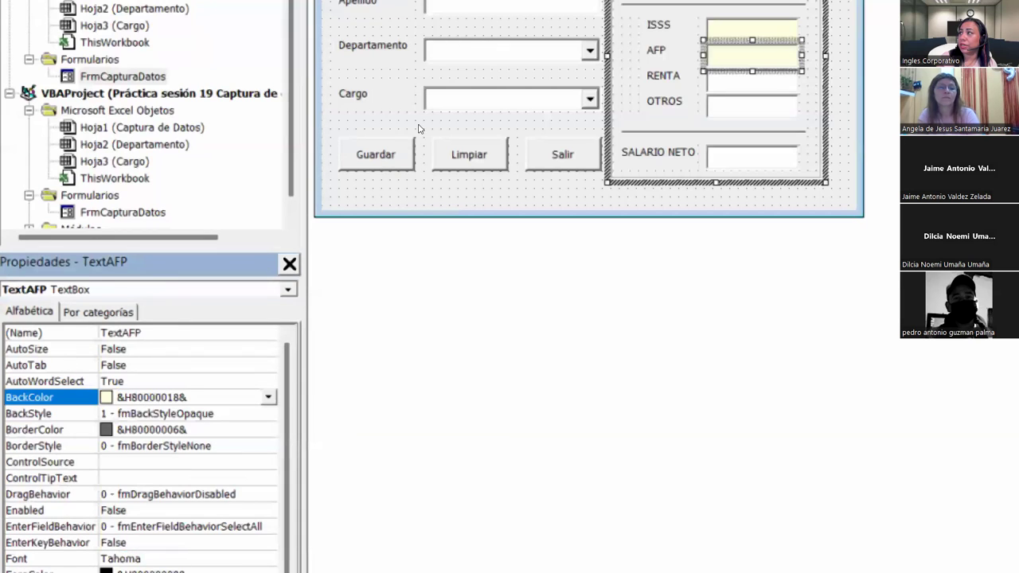
Make the RENTA box pale yellow and set its Enabled to False.
key(Tab)
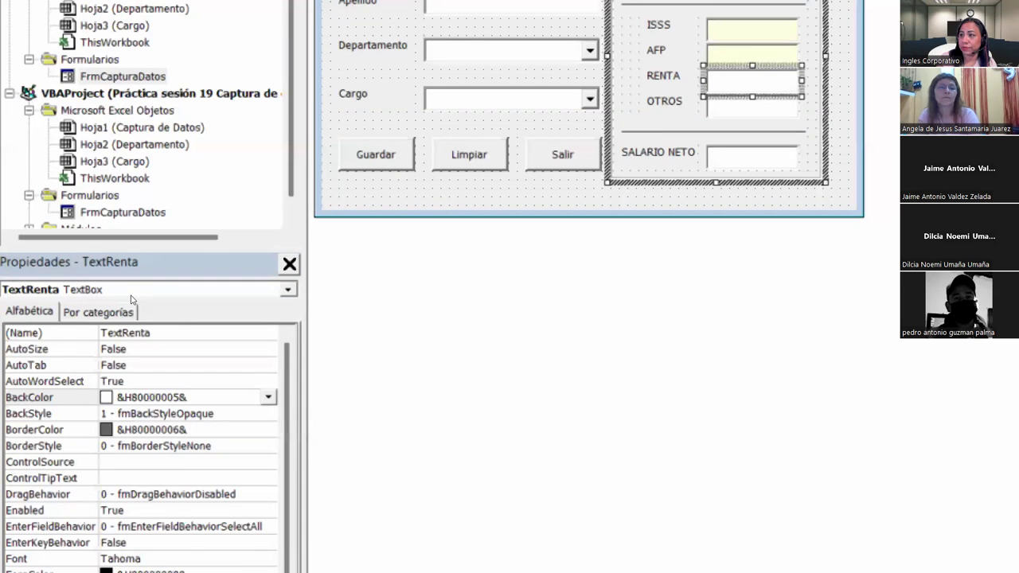
key(alt+Down)
scroll(120, 343, down, 3)
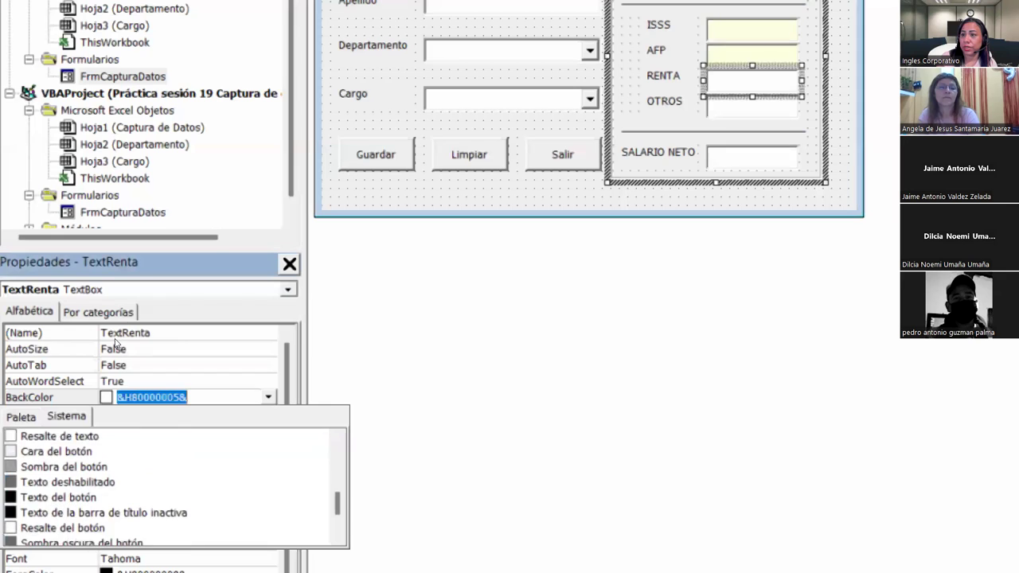
scroll(104, 348, down, 2)
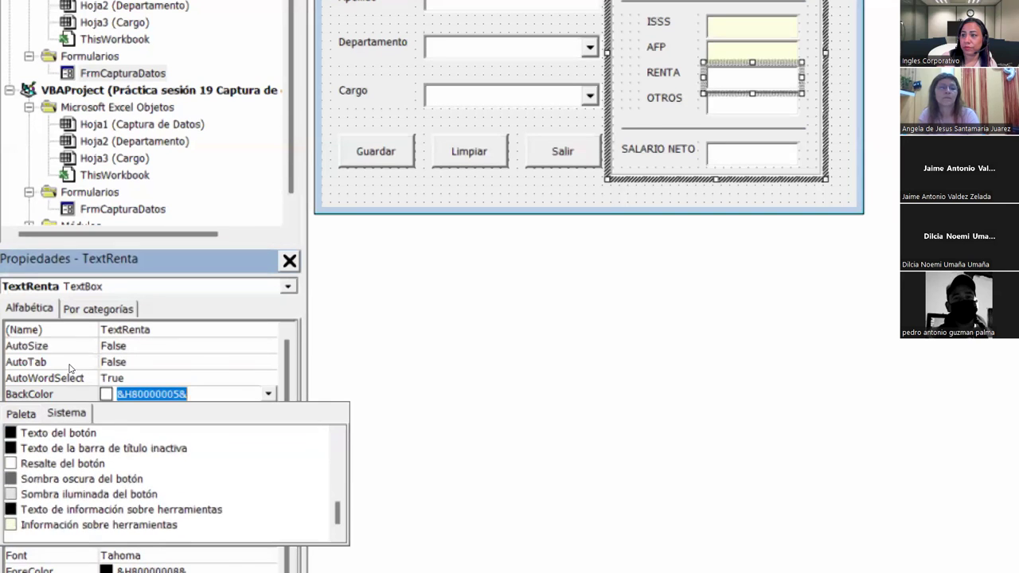
key(Return)
key(Down)
key(Down)
key(Down)
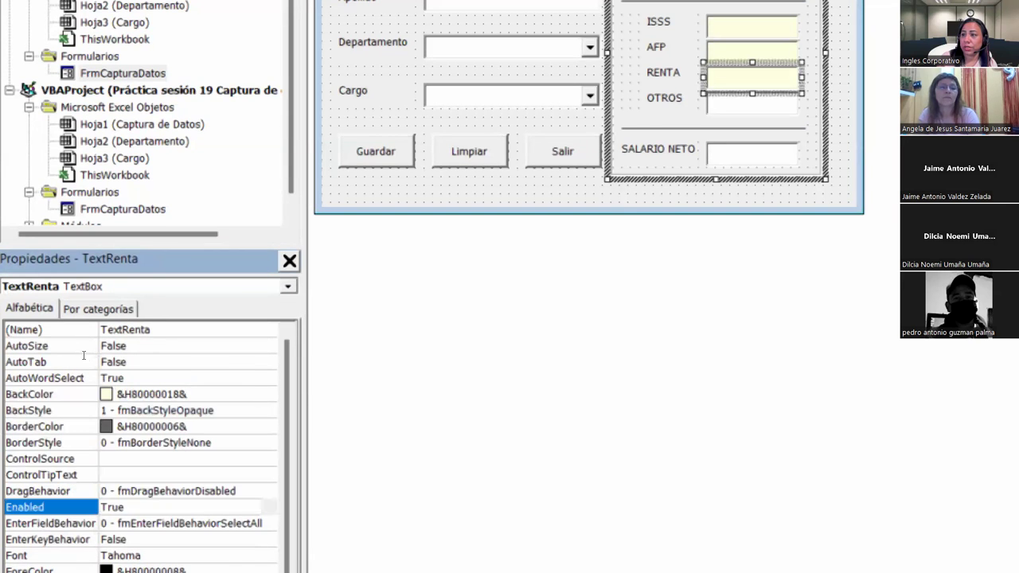
key(alt+Down)
key(Down)
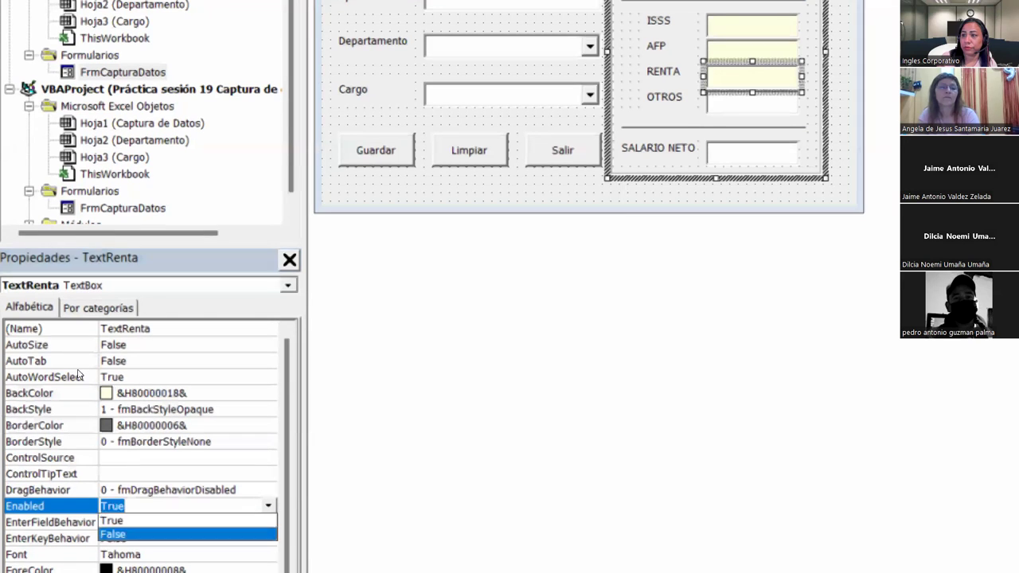
key(Return)
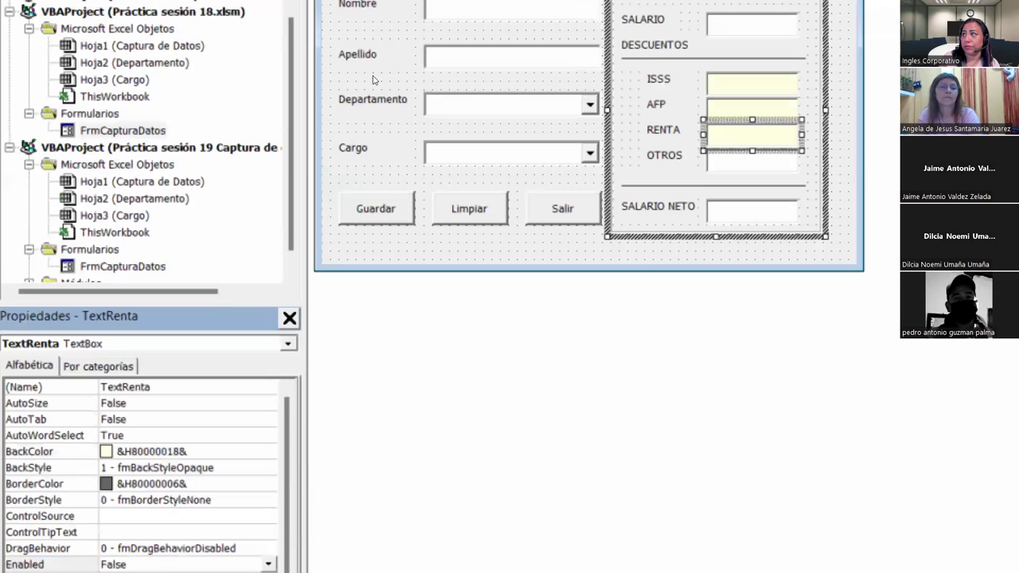
Disable SALARIO NETO and set its BackColor to tooltip yellow &H80000018&.
key(Tab)
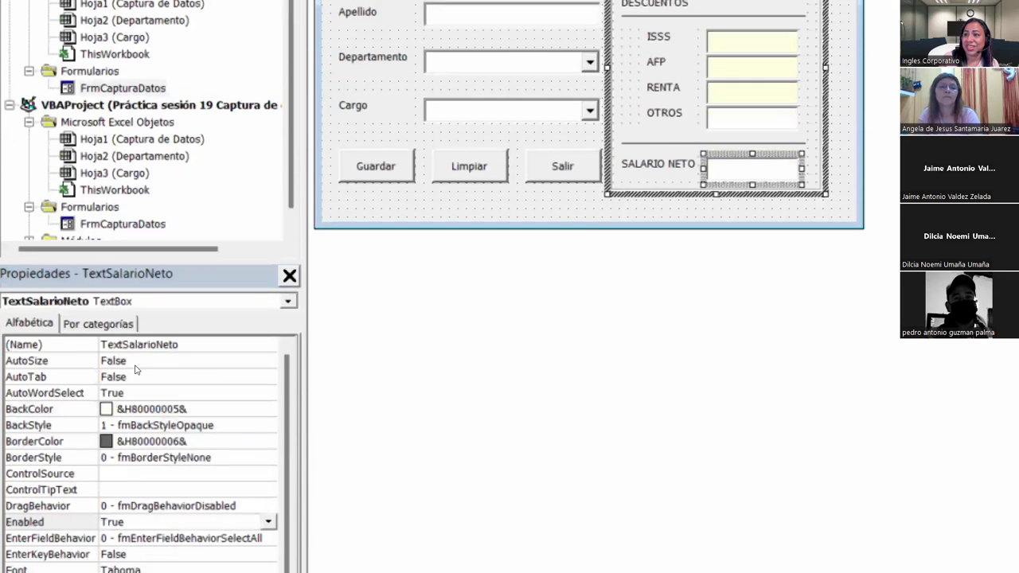
key(alt+Down)
key(Down)
key(Return)
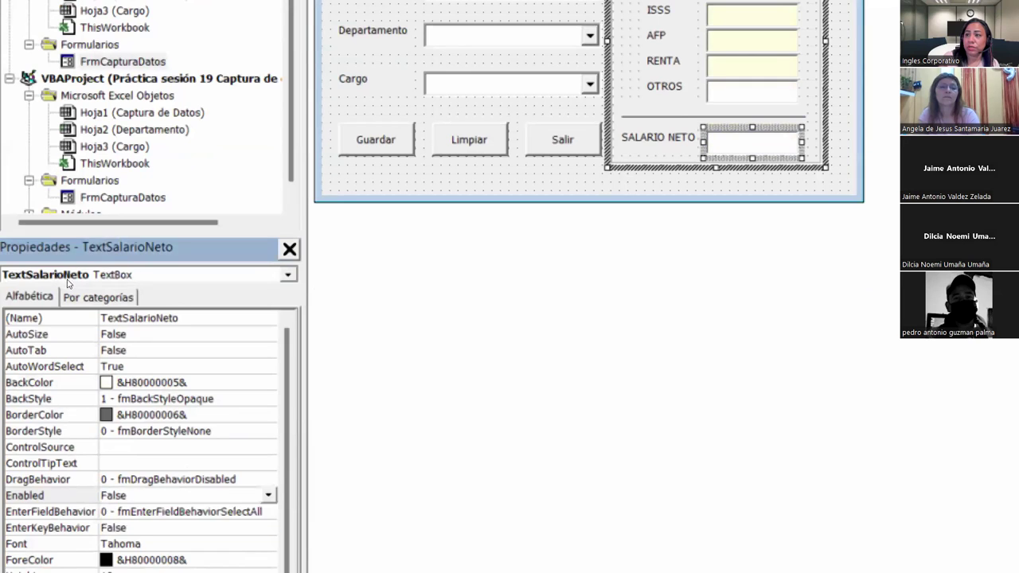
key(ctrl+shift+b)
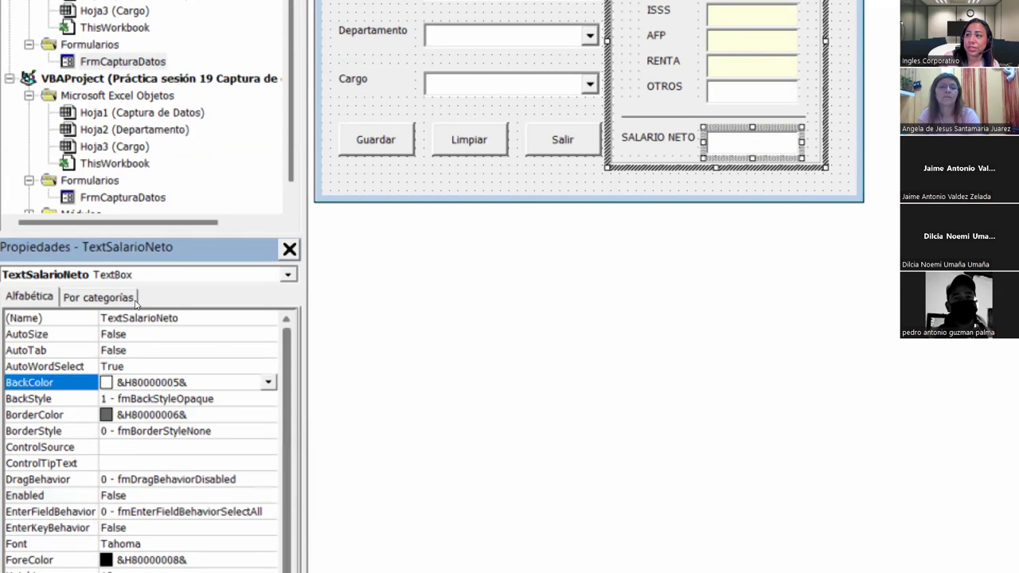
key(alt+Down)
scroll(131, 354, down, 3)
scroll(131, 354, down, 3)
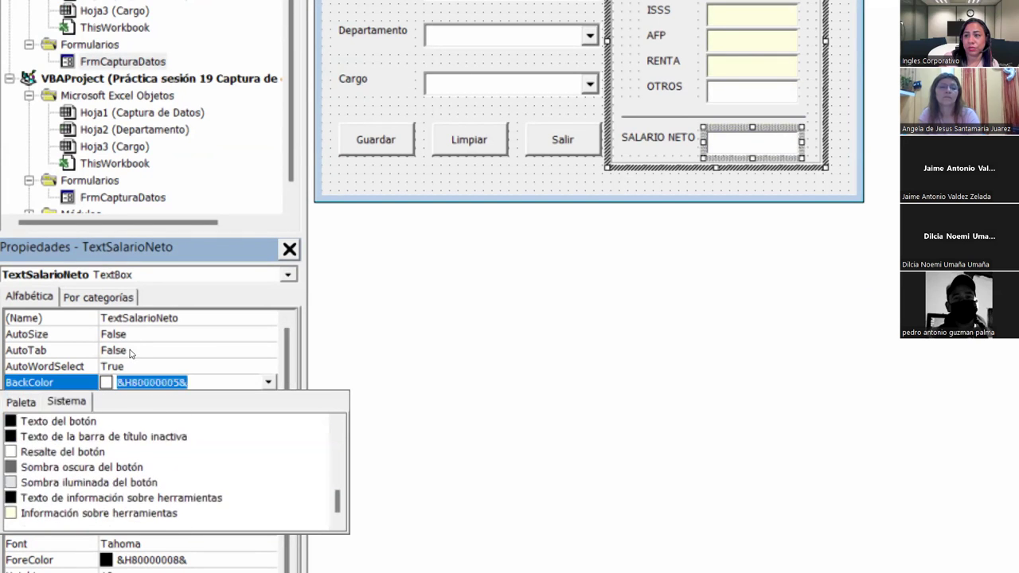
key(Return)
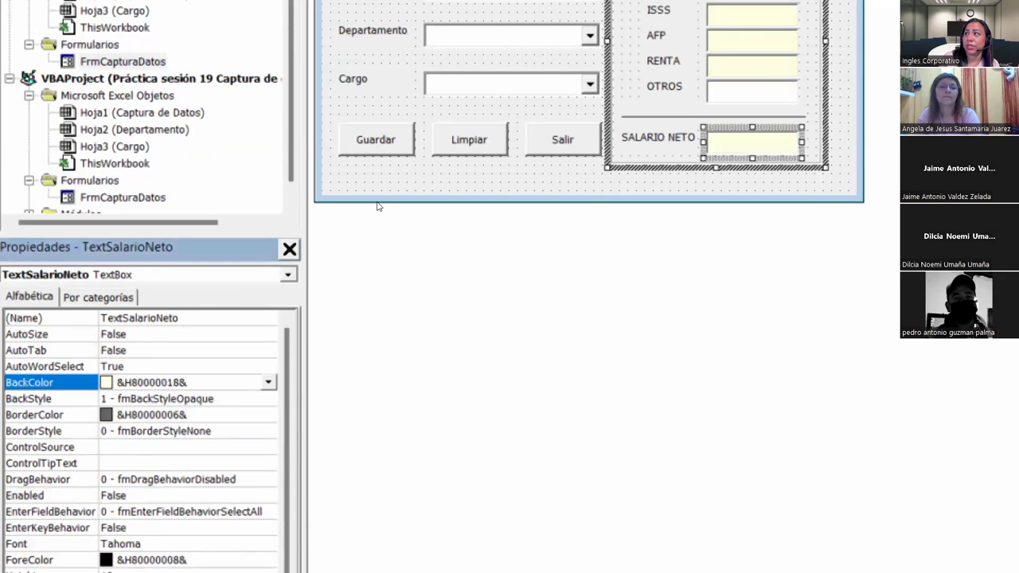
click(378, 206)
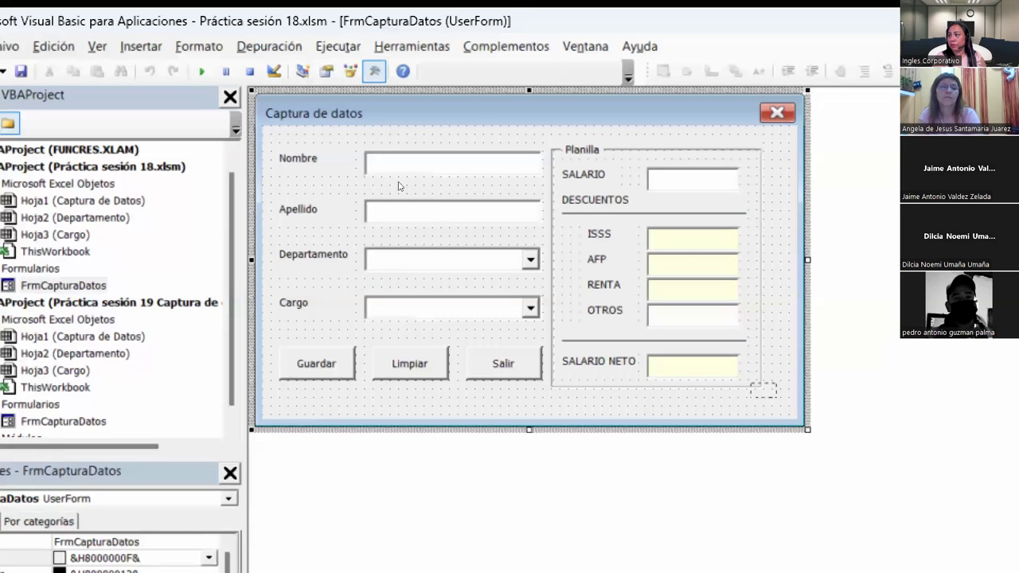
Nudge the Planilla frame one step right, then tab through the AFP, SALARIO NETO and OTROS boxes.
drag(784, 389, 558, 175)
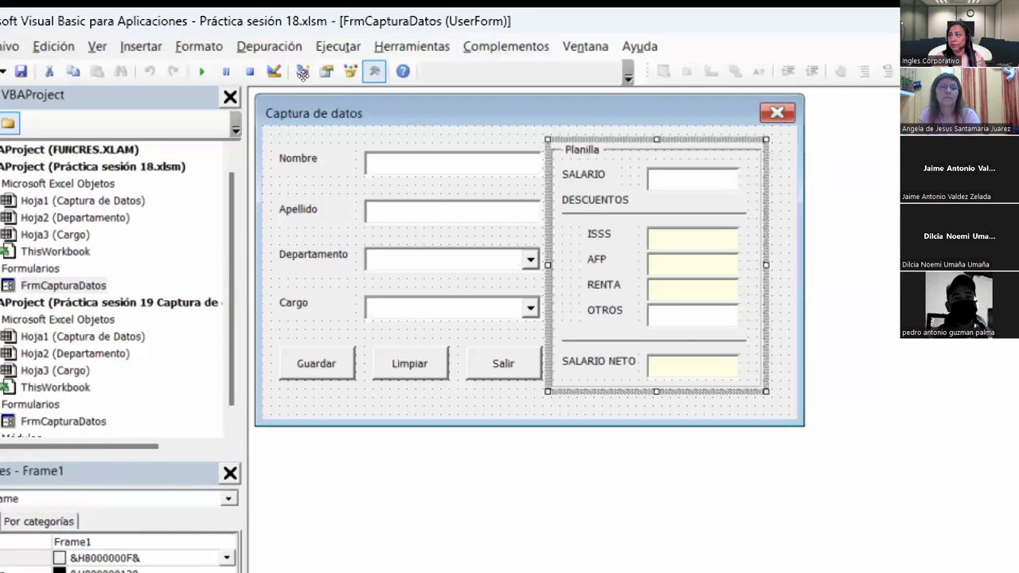
key(Right)
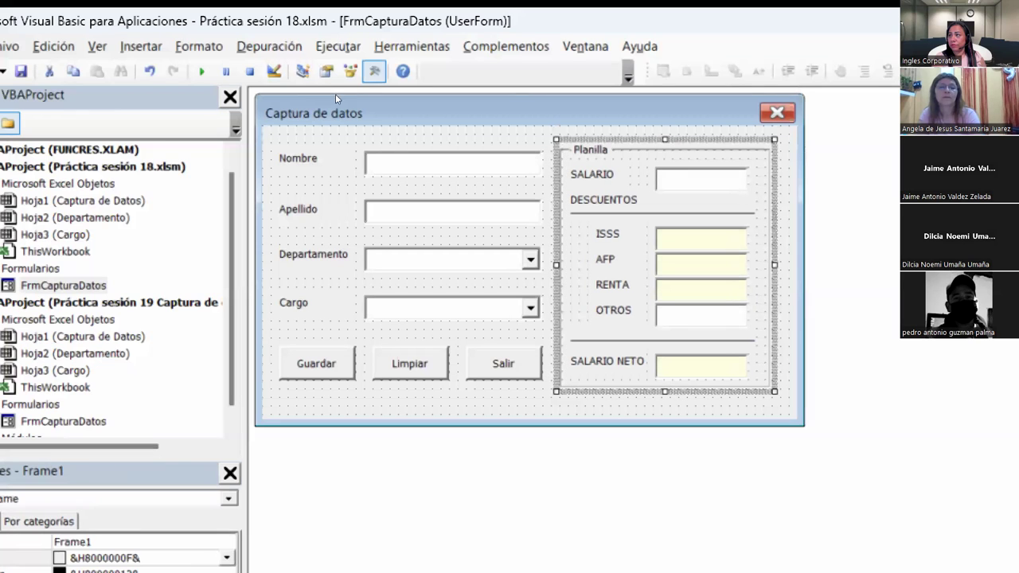
key(Escape)
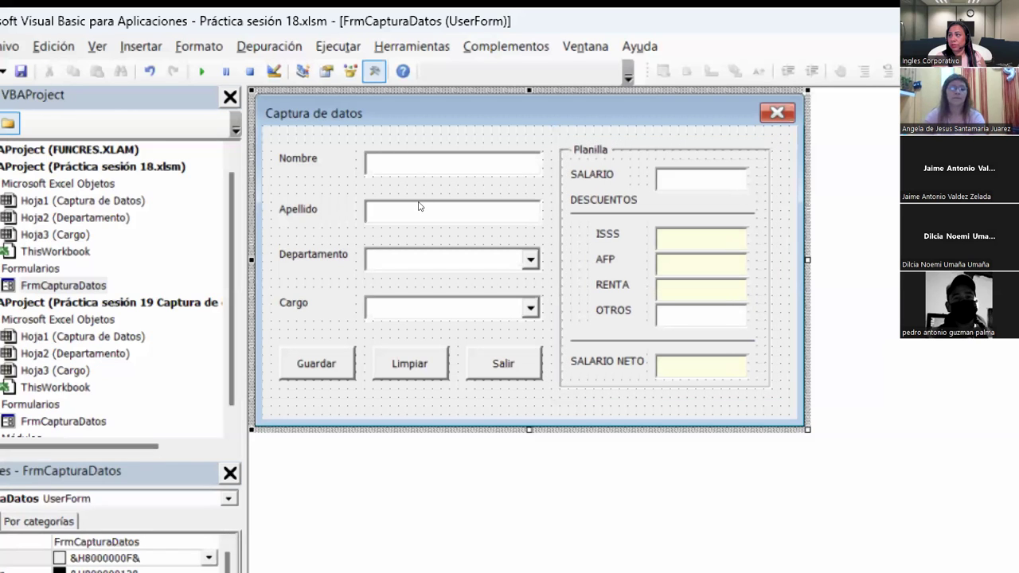
key(Tab)
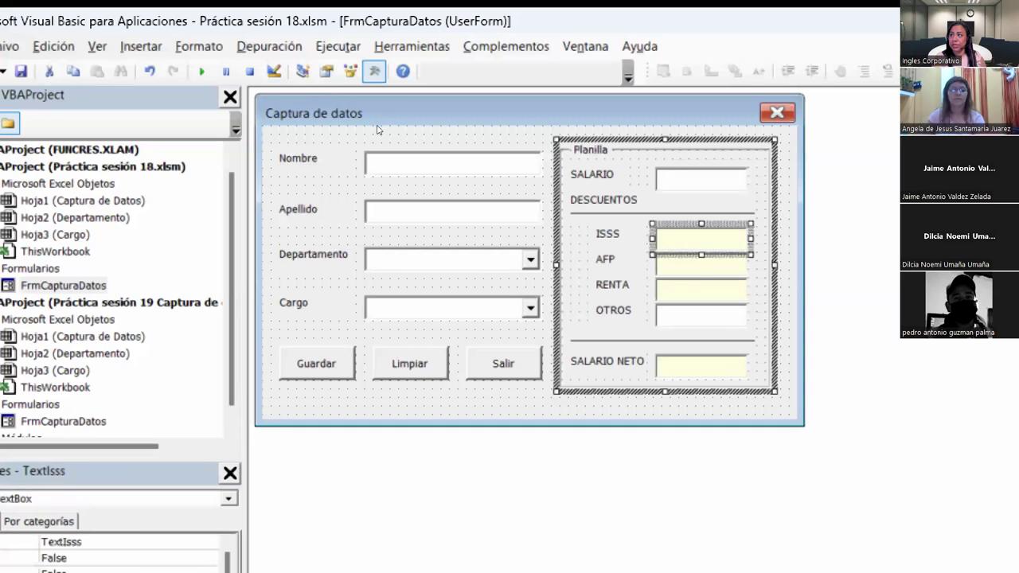
key(Tab)
key(Tab)
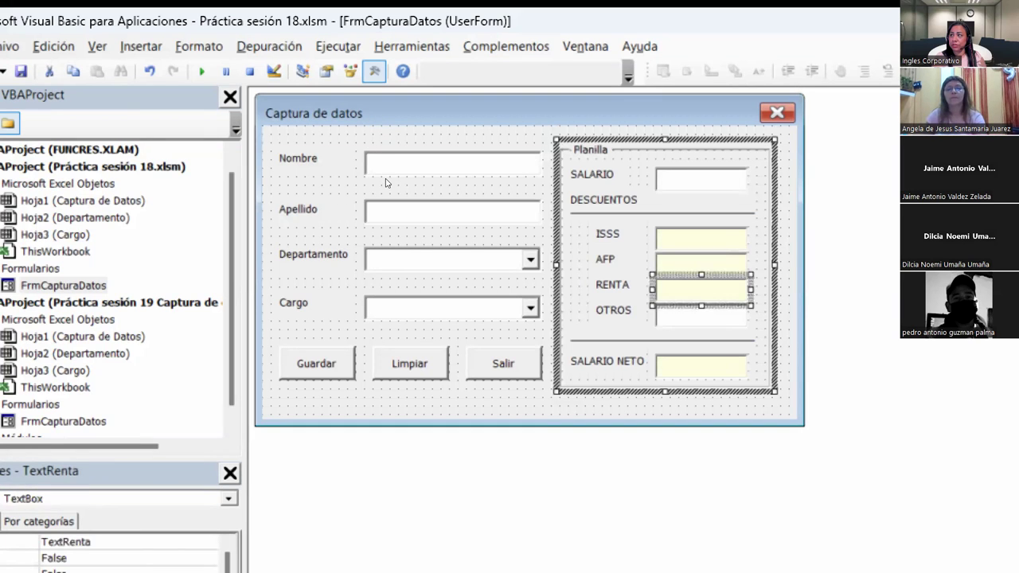
key(Tab)
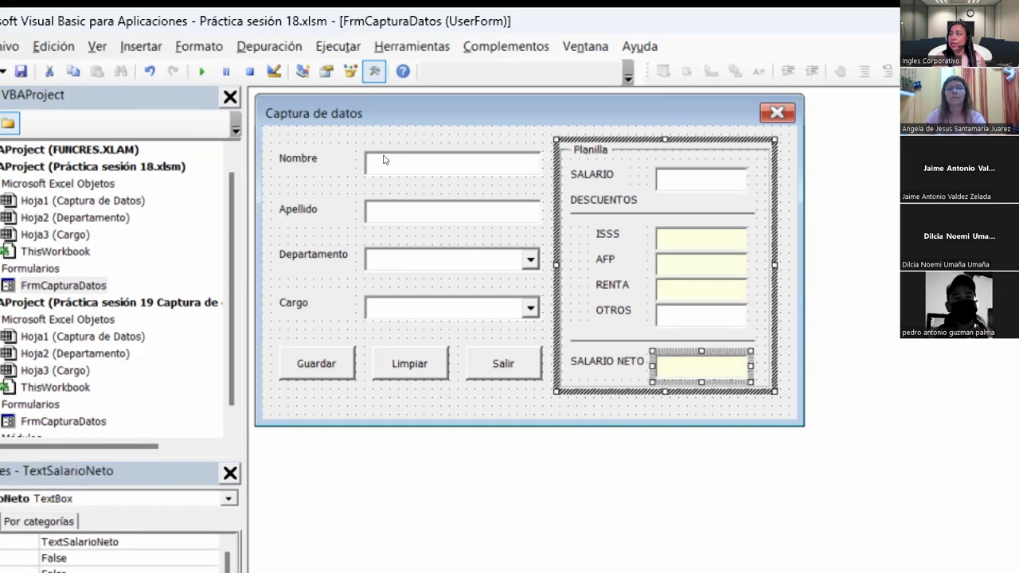
key(Tab)
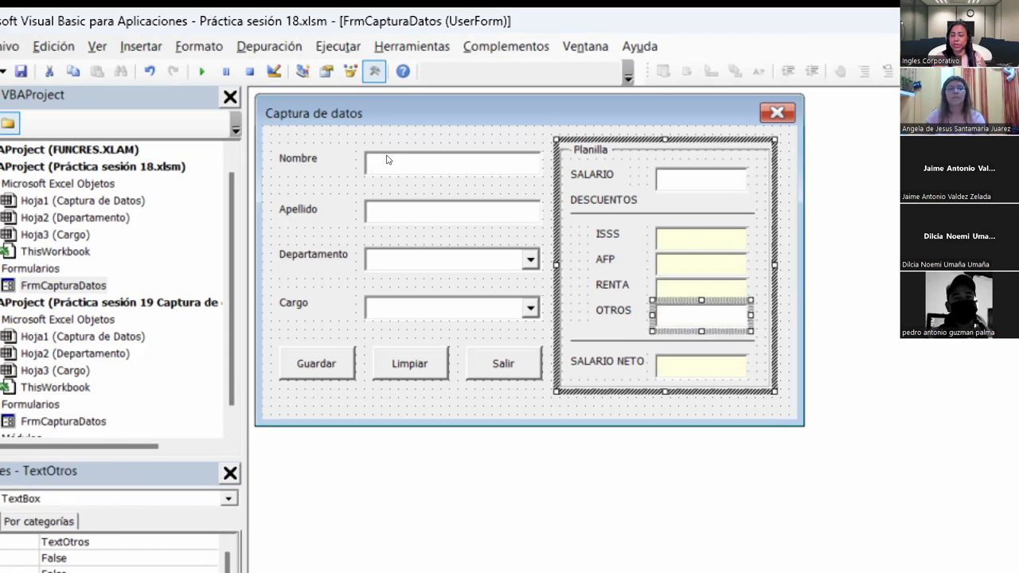
Run the form and tab from Nombre to Guardar, checking ISSS, AFP, RENTA and SALARIO NETO are skipped.
click(201, 71)
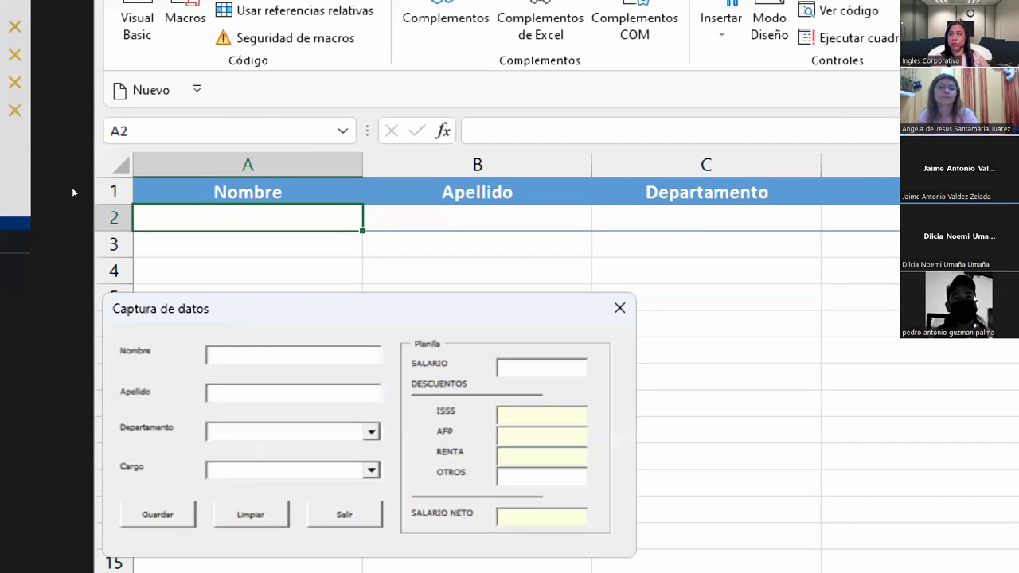
key(Tab)
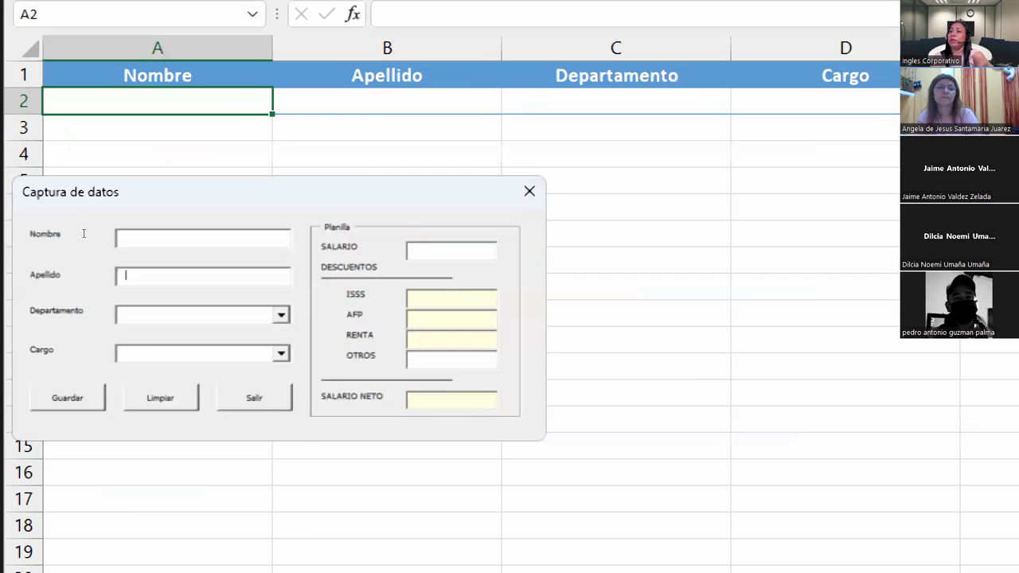
key(Tab)
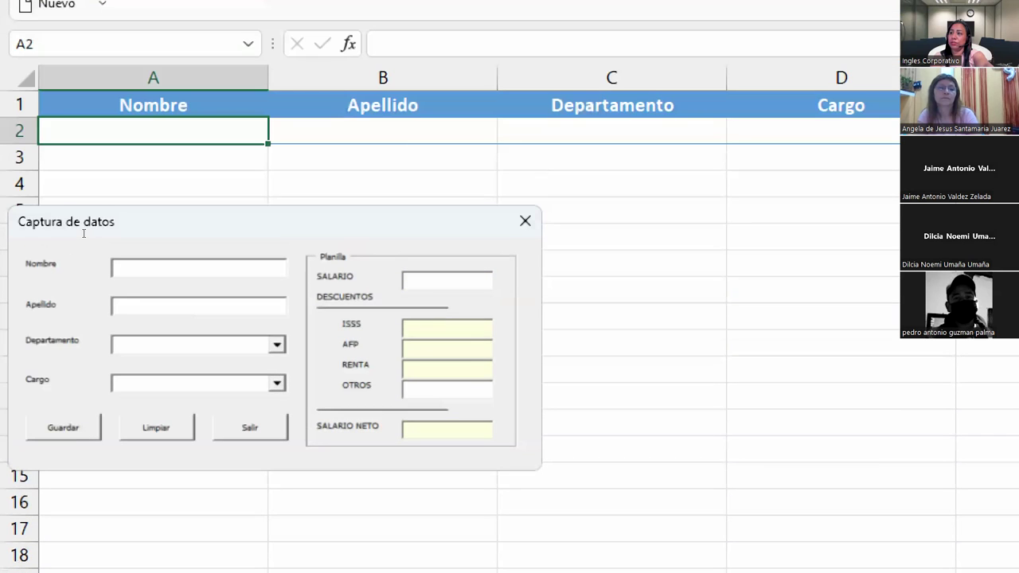
key(Tab)
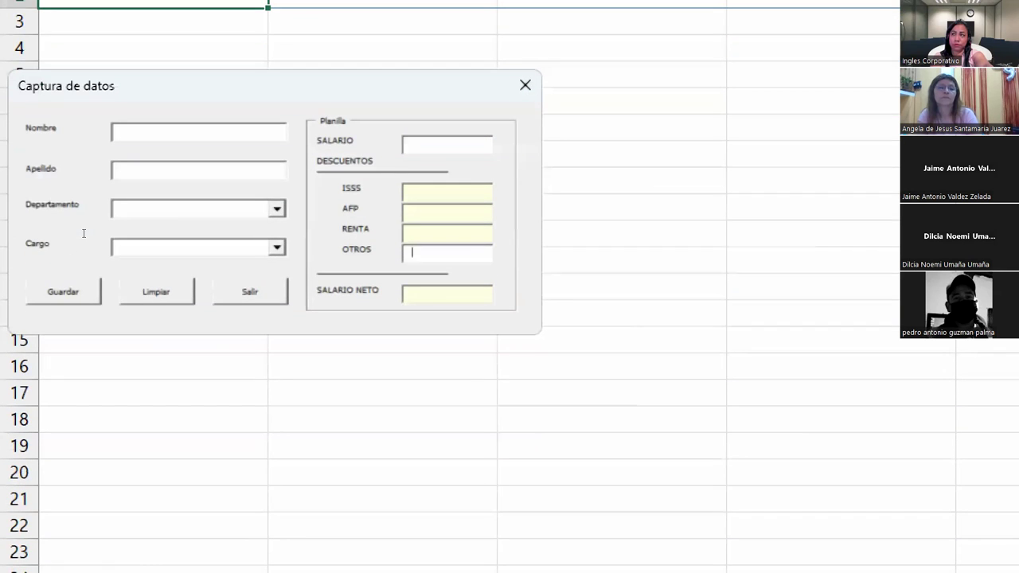
key(Tab)
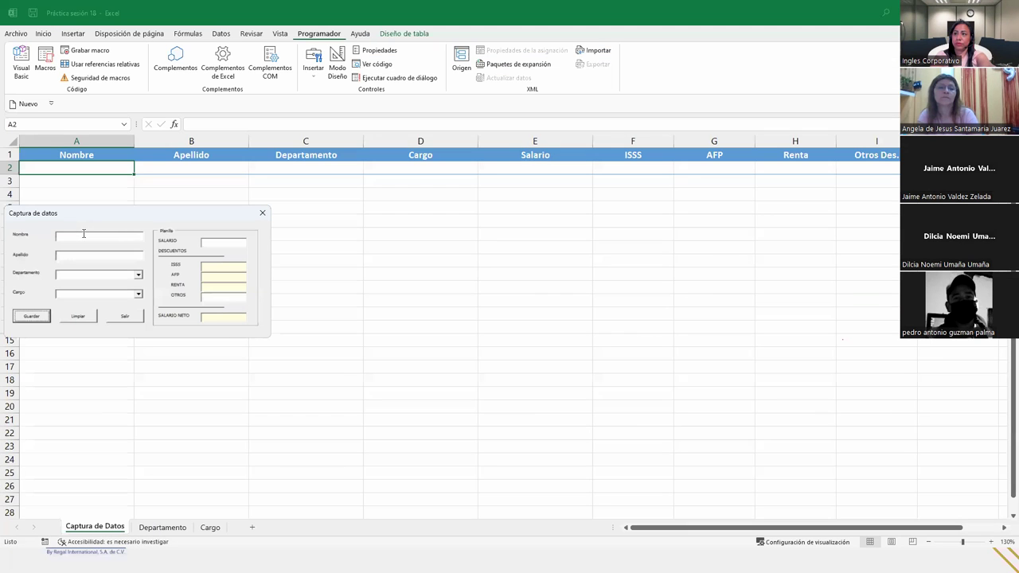
Stop the running form and drag the UserForm's bottom edge down to make it taller.
click(261, 213)
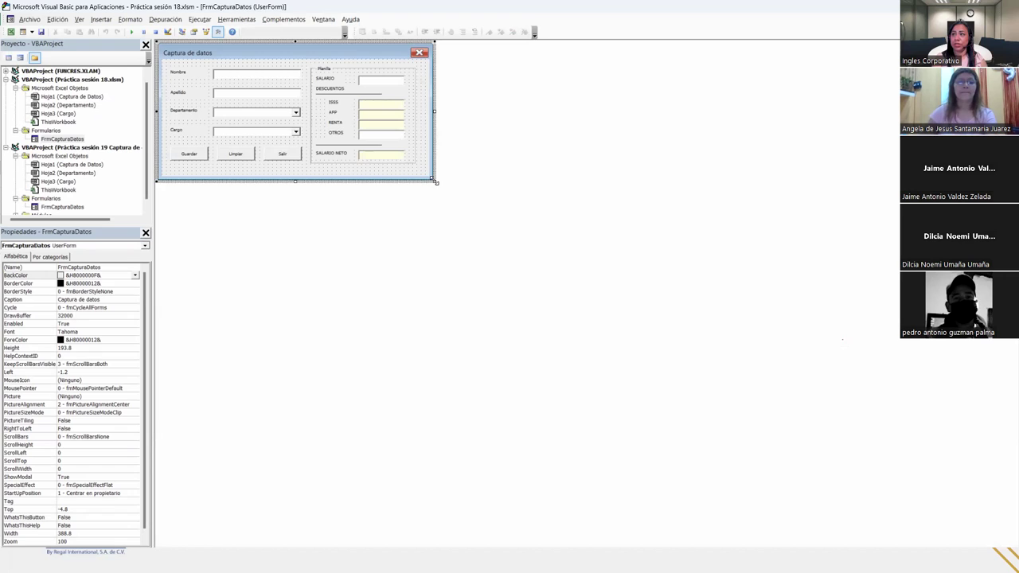
drag(436, 182, 437, 209)
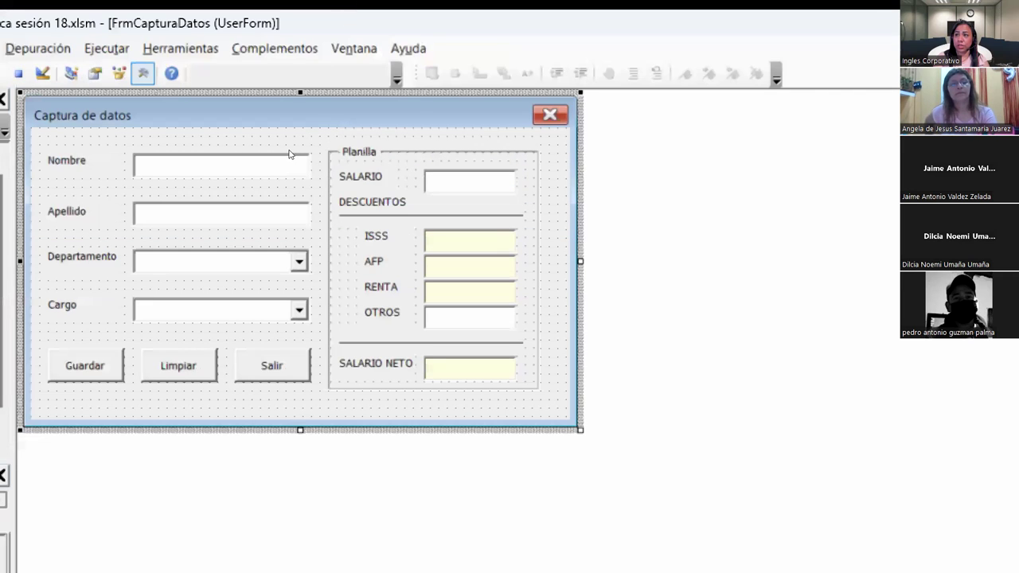
key(Tab)
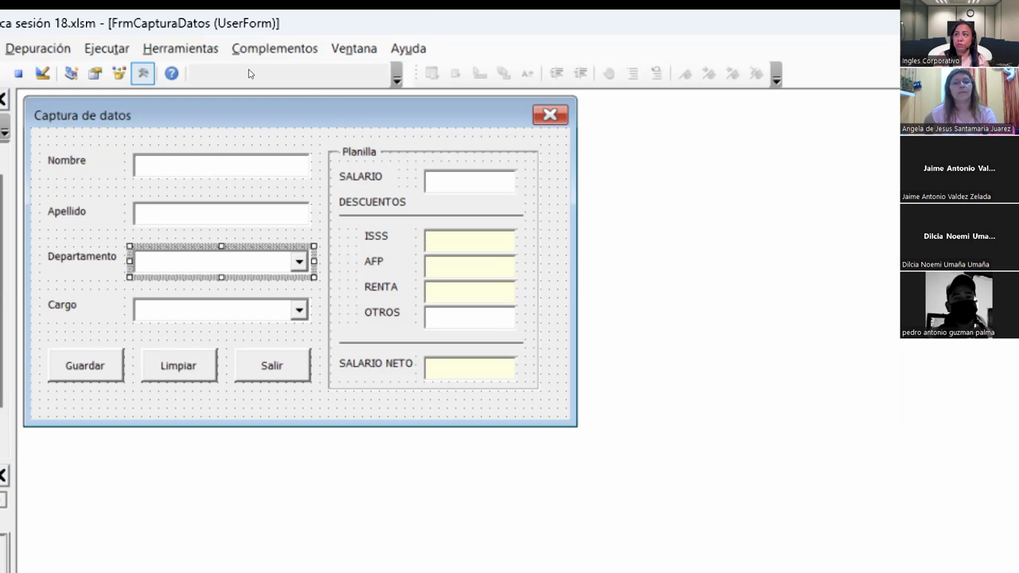
click(274, 196)
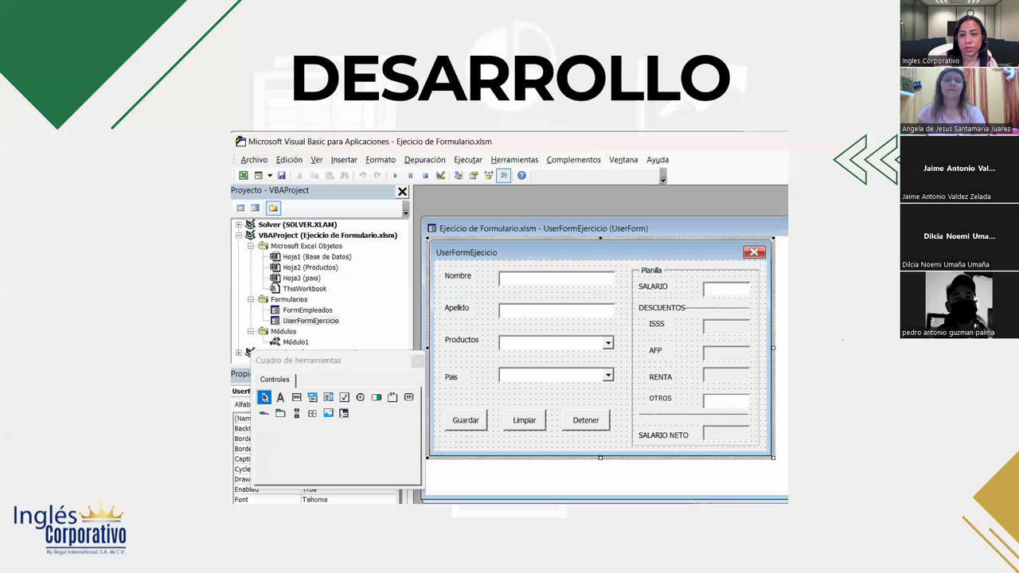
mouse_move(895, 380)
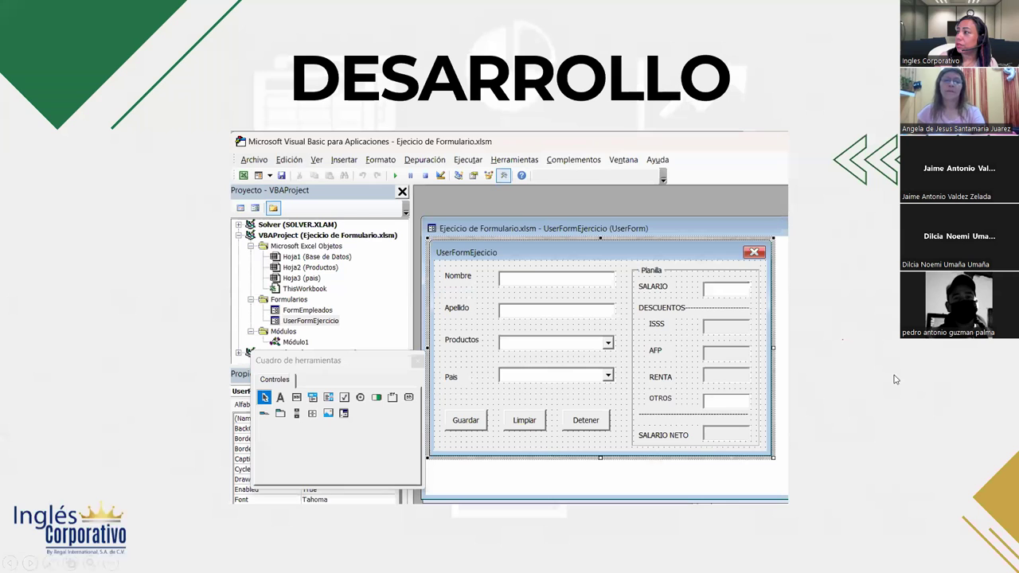
Advance the slideshow to the CIERRE Y CONCLUSIONES slide.
click(979, 356)
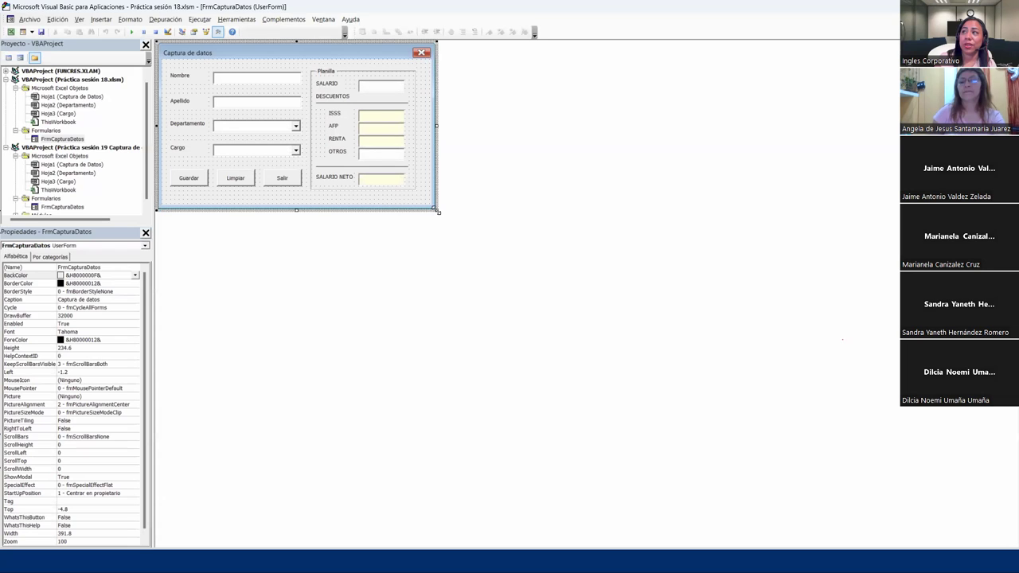
Enlarge the form slightly and try darker grey, black, then light grey system background colours.
drag(437, 211, 448, 220)
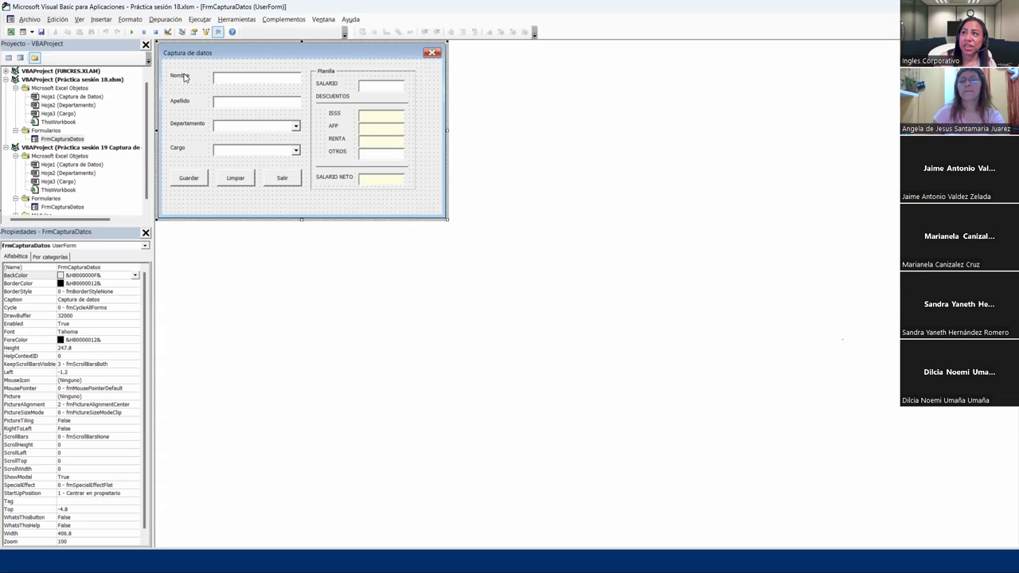
click(136, 275)
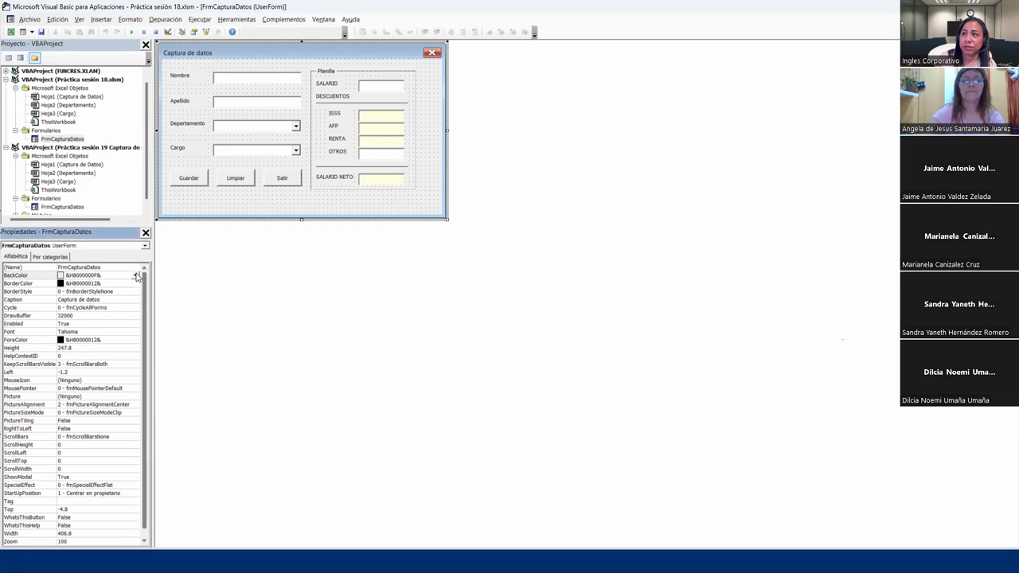
click(136, 276)
click(37, 304)
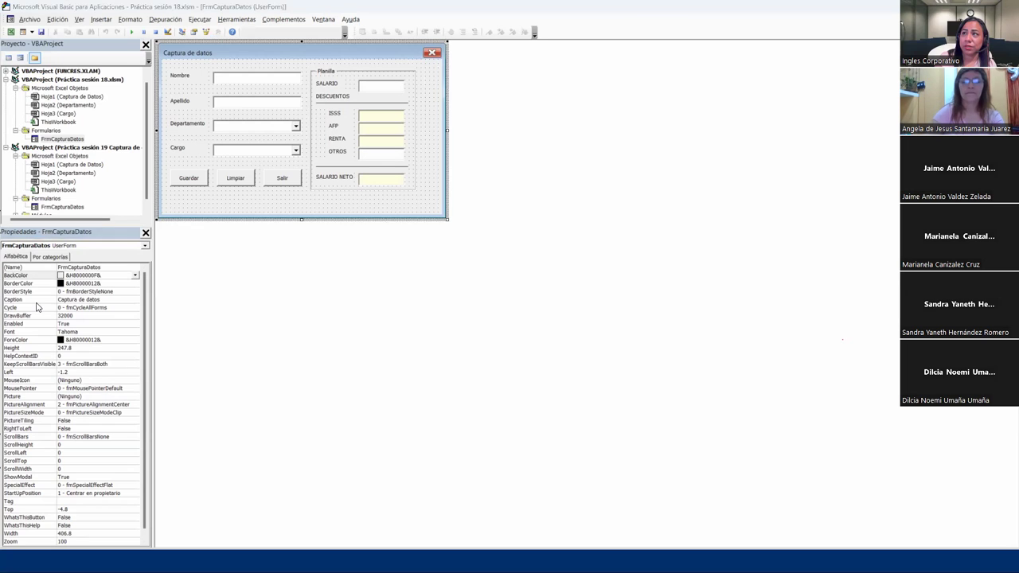
click(136, 276)
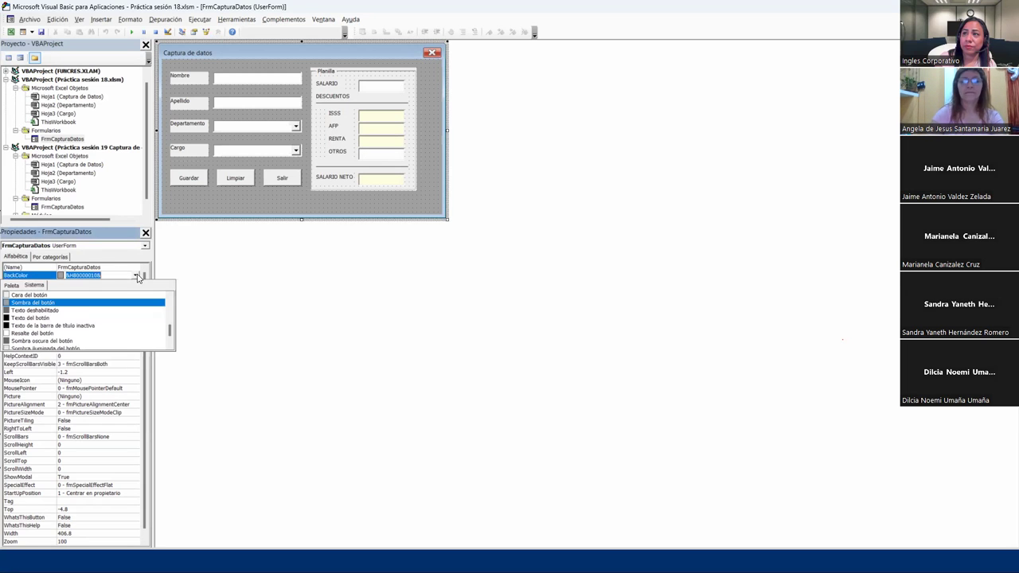
click(53, 327)
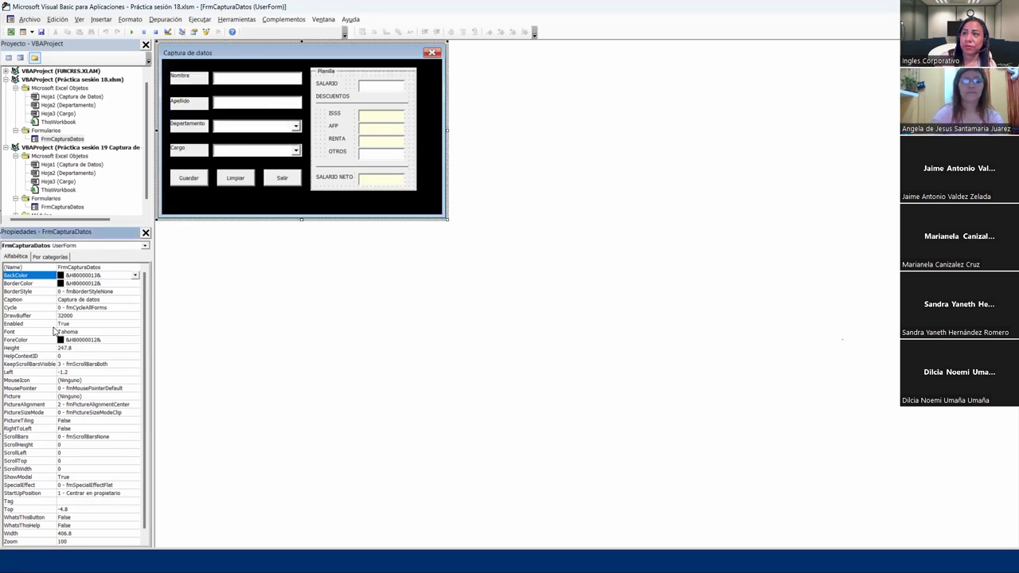
click(135, 275)
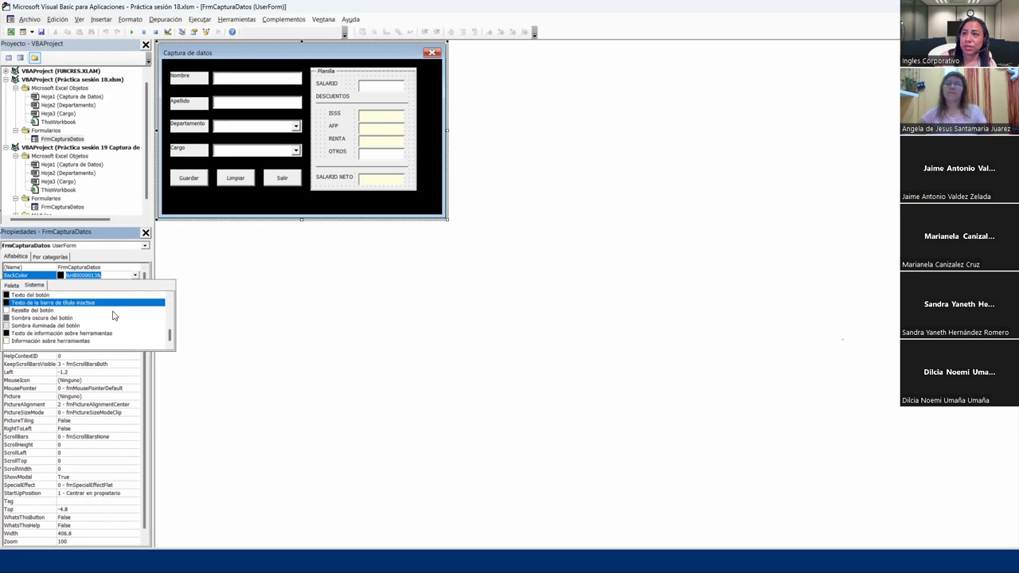
click(56, 329)
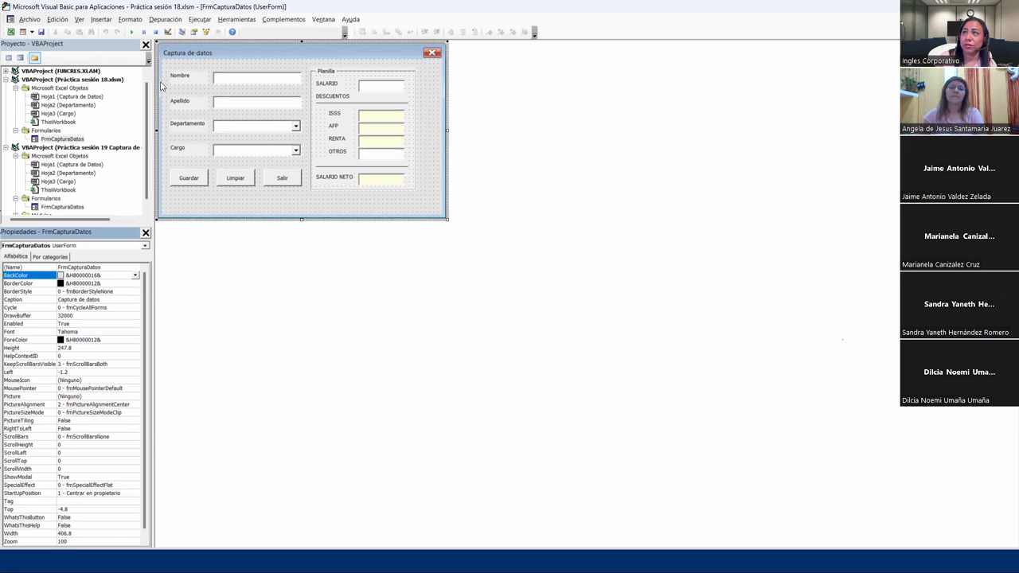
Try the desktop colour, then settle on Barras de desplazamiento grey (&H80000000&) for the form background.
click(136, 276)
scroll(114, 307, up, 5)
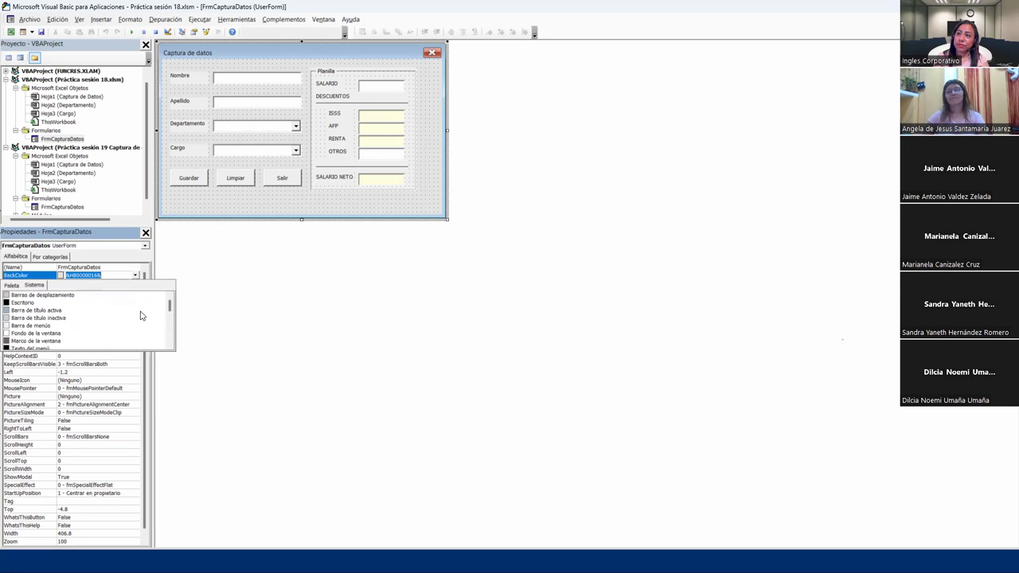
click(108, 303)
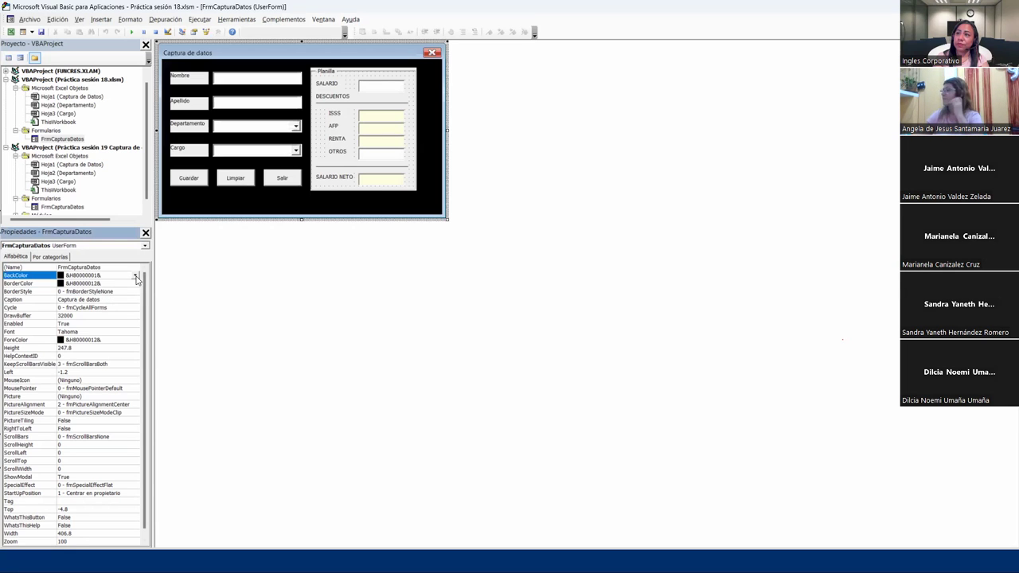
click(136, 276)
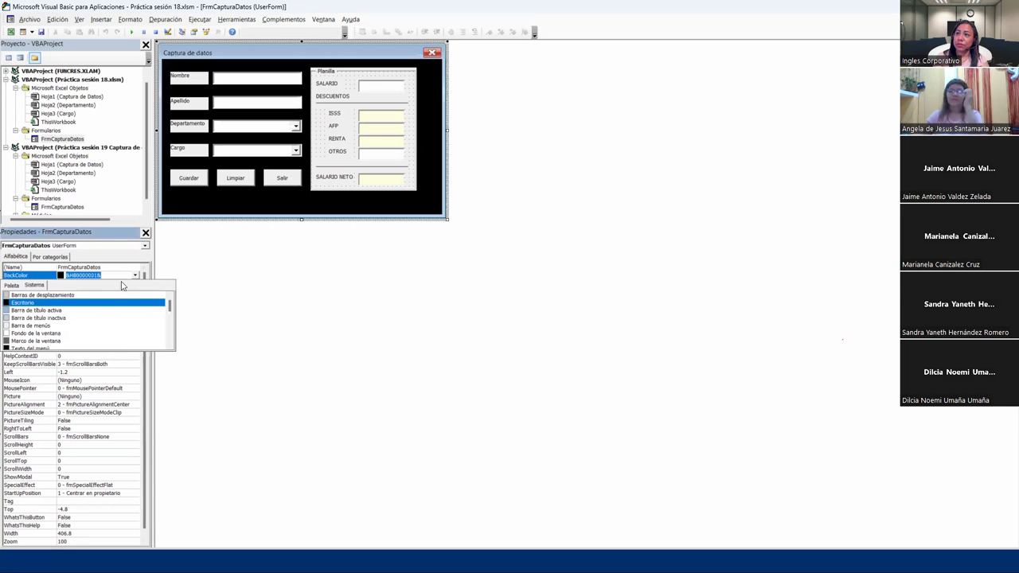
click(71, 295)
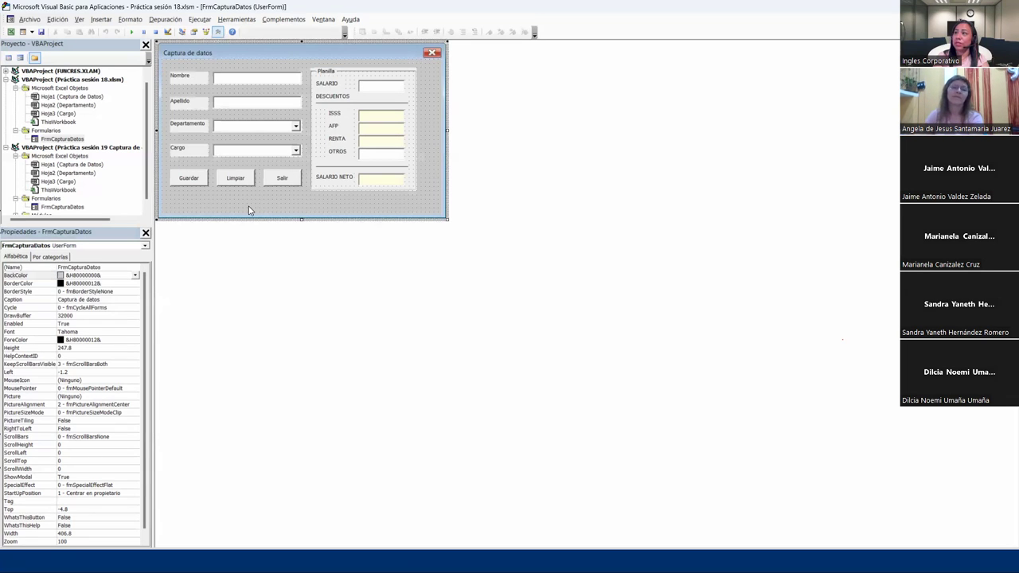
click(318, 126)
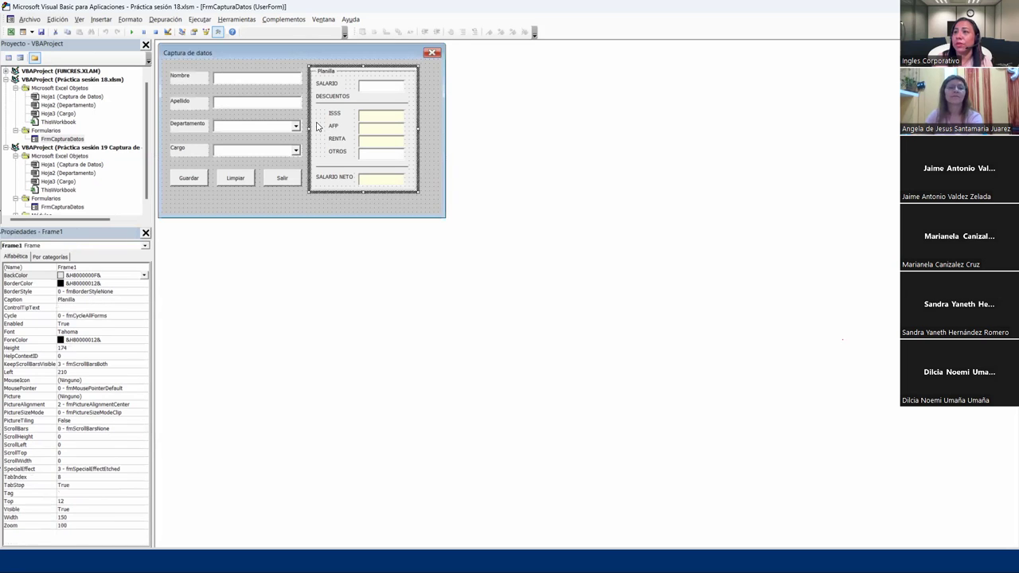
Browse the Planilla frame's and form's system colour lists without changing the background.
click(145, 275)
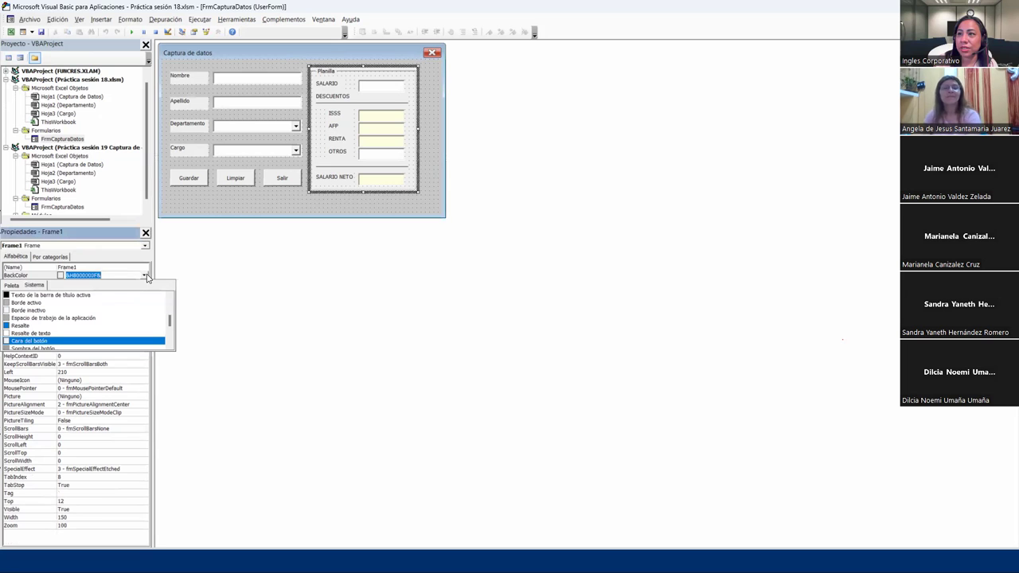
click(278, 198)
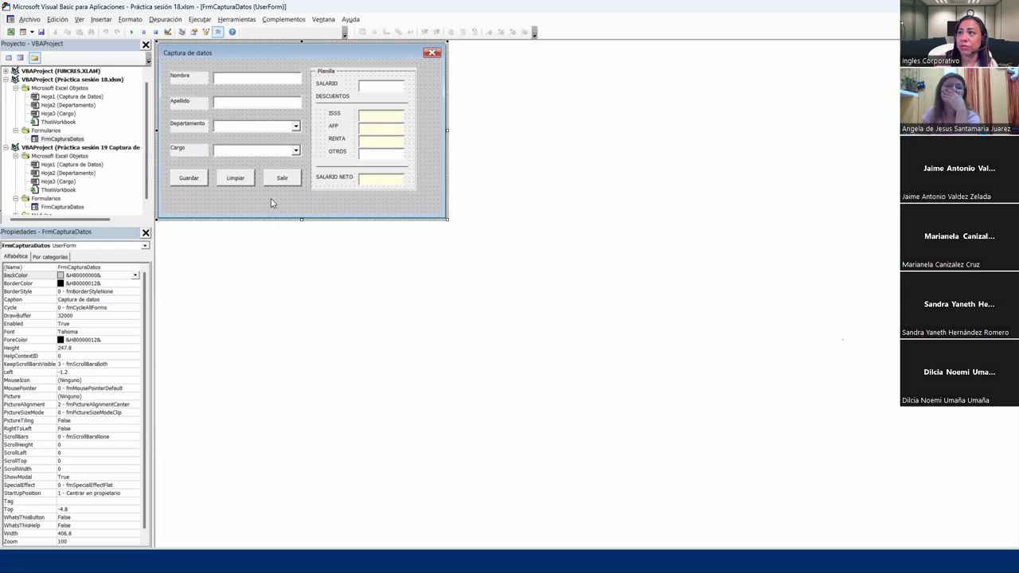
click(137, 276)
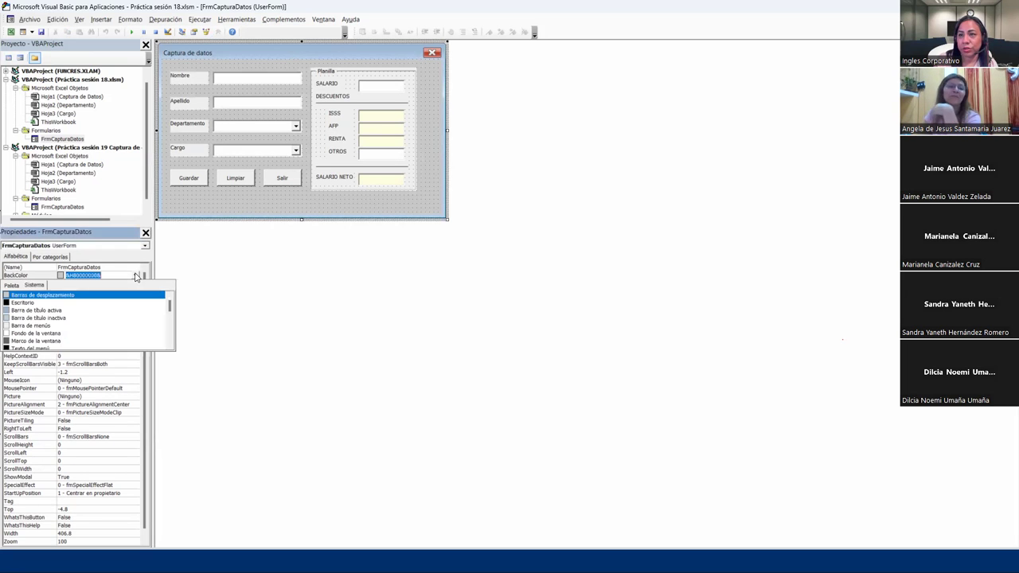
scroll(125, 335, down, 1)
scroll(125, 335, down, 1)
scroll(125, 328, down, 1)
scroll(125, 328, down, 1)
scroll(84, 335, down, 1)
scroll(79, 331, down, 1)
scroll(71, 329, down, 1)
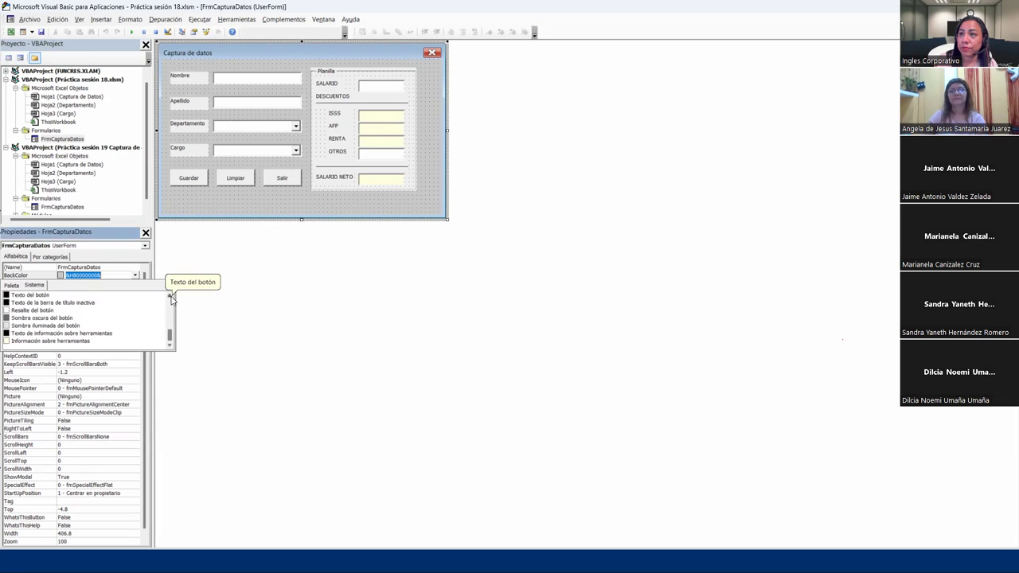
click(170, 298)
click(171, 298)
click(171, 298)
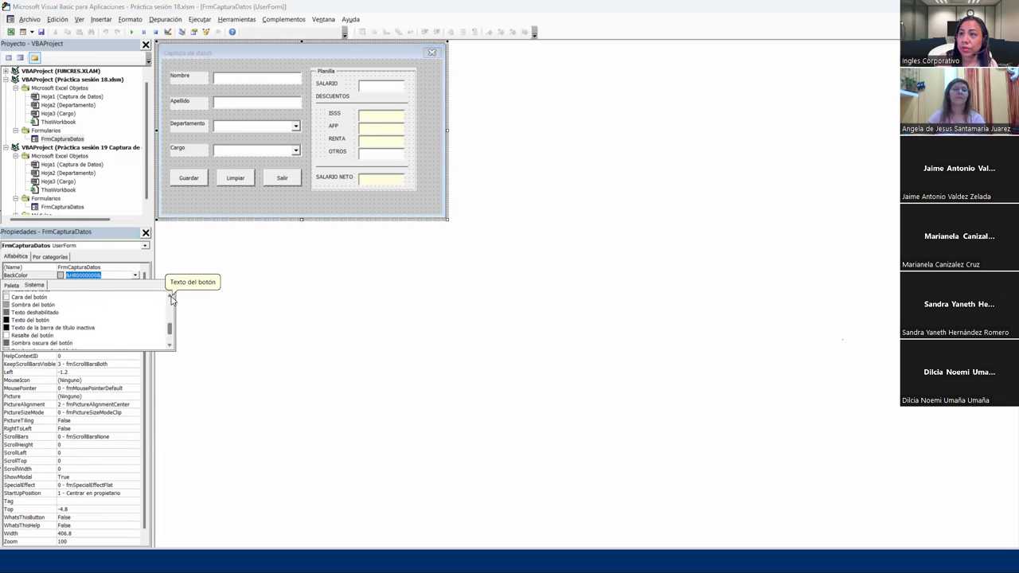
click(254, 199)
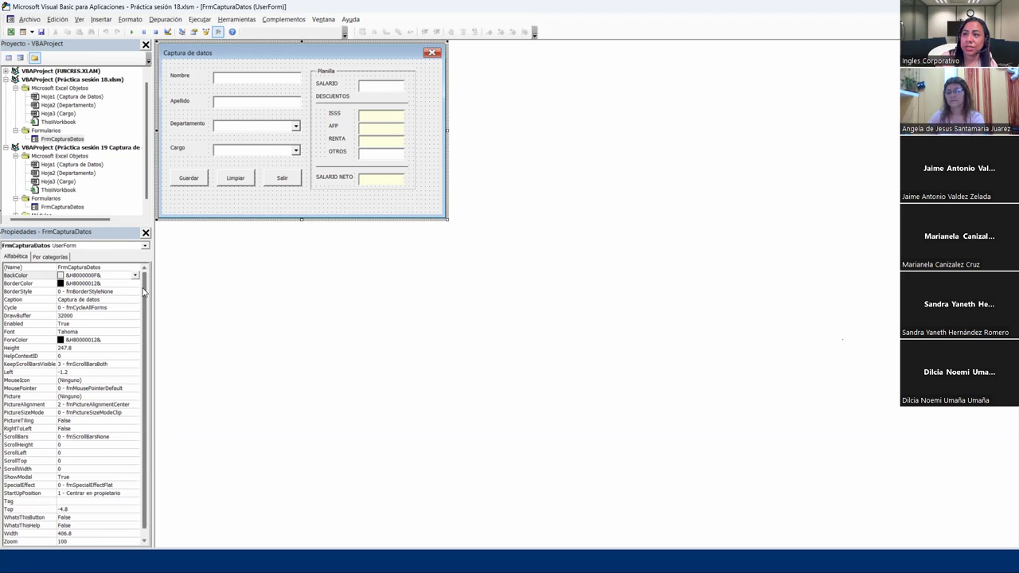
Reselect the whole form with BackColor &H8000000F& and switch back to Excel with Alt+F11.
drag(144, 293, 142, 333)
scroll(88, 385, up, 1)
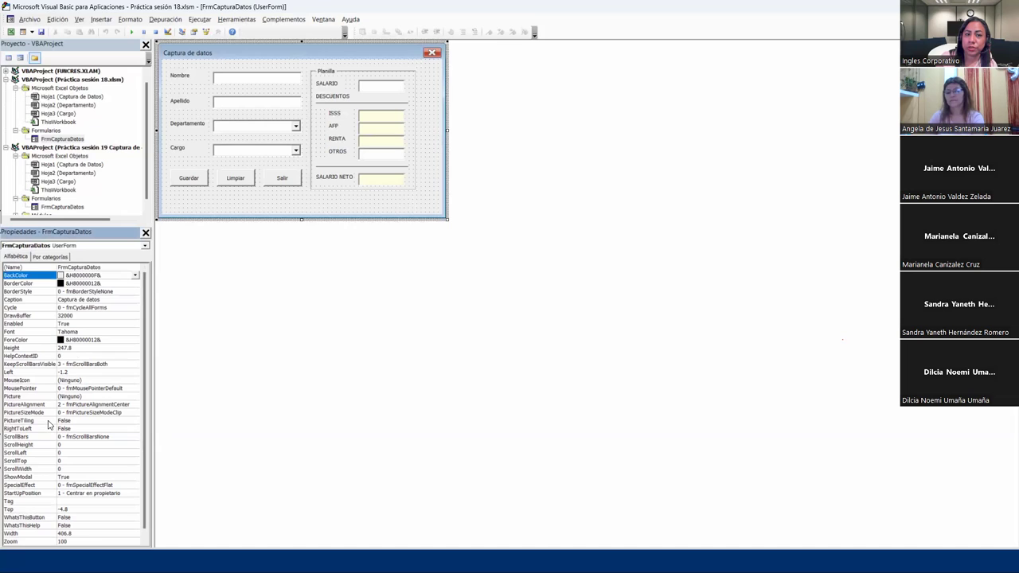
click(270, 209)
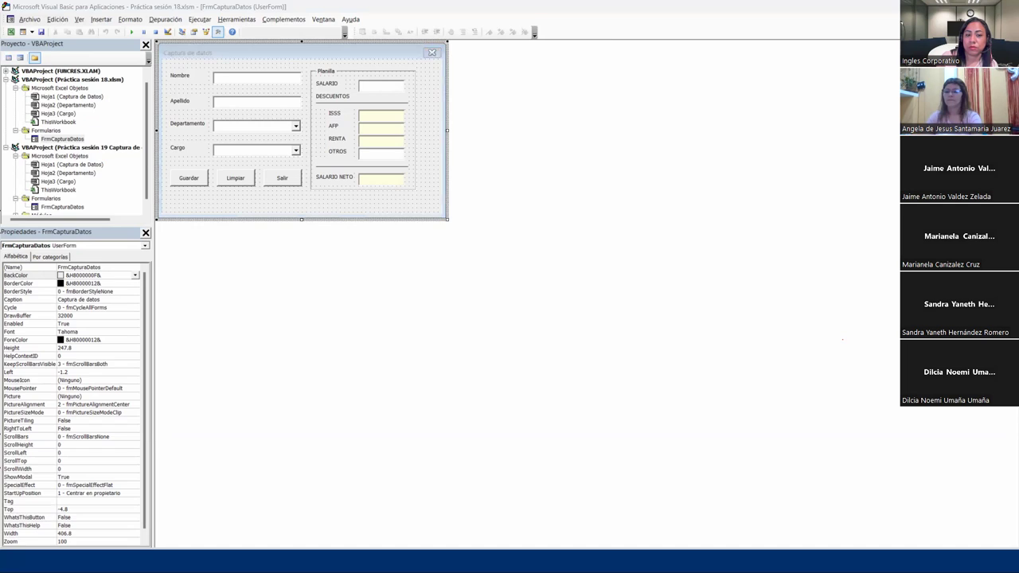
key(alt+F11)
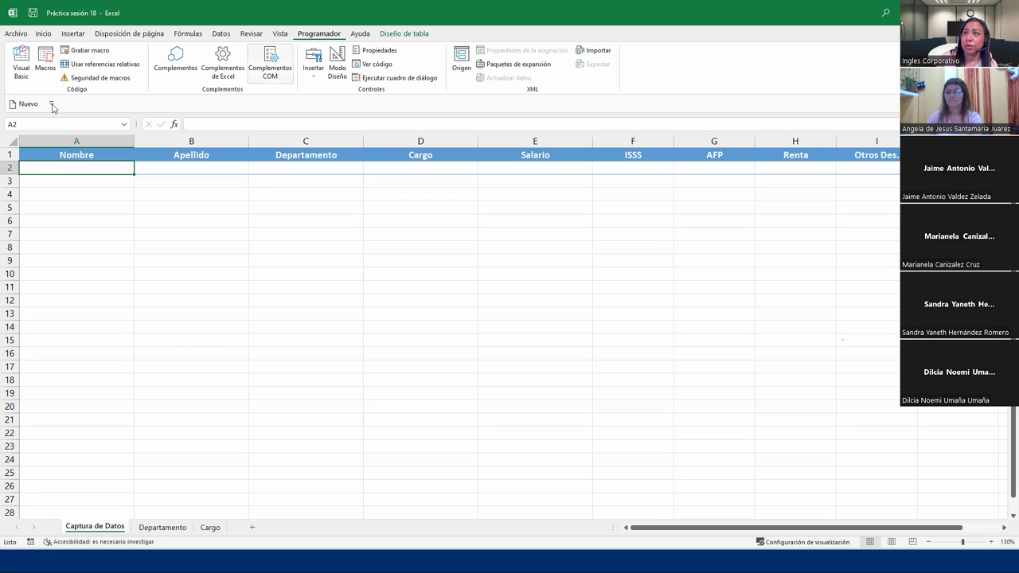
click(21, 71)
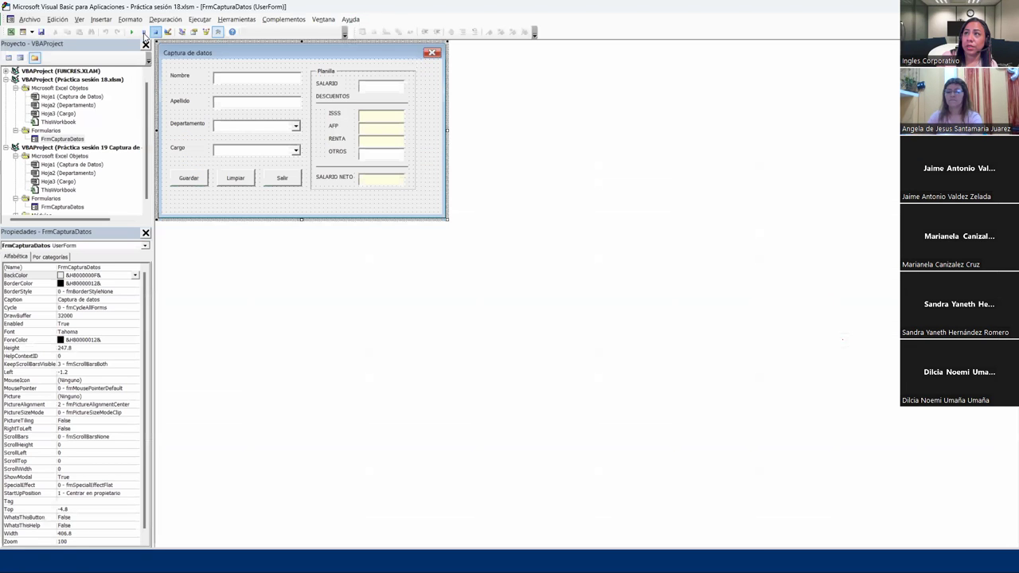
click(133, 33)
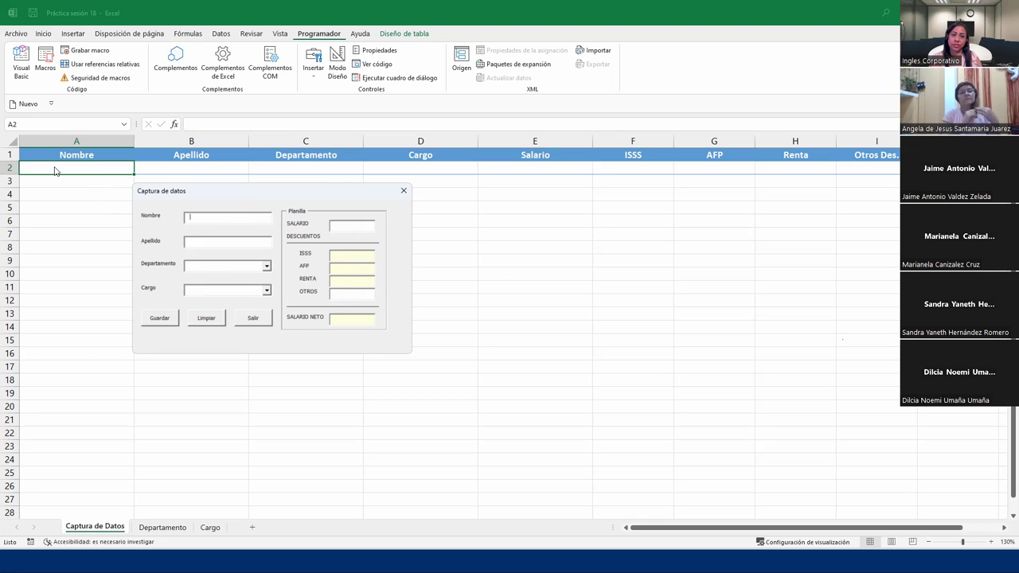
click(401, 192)
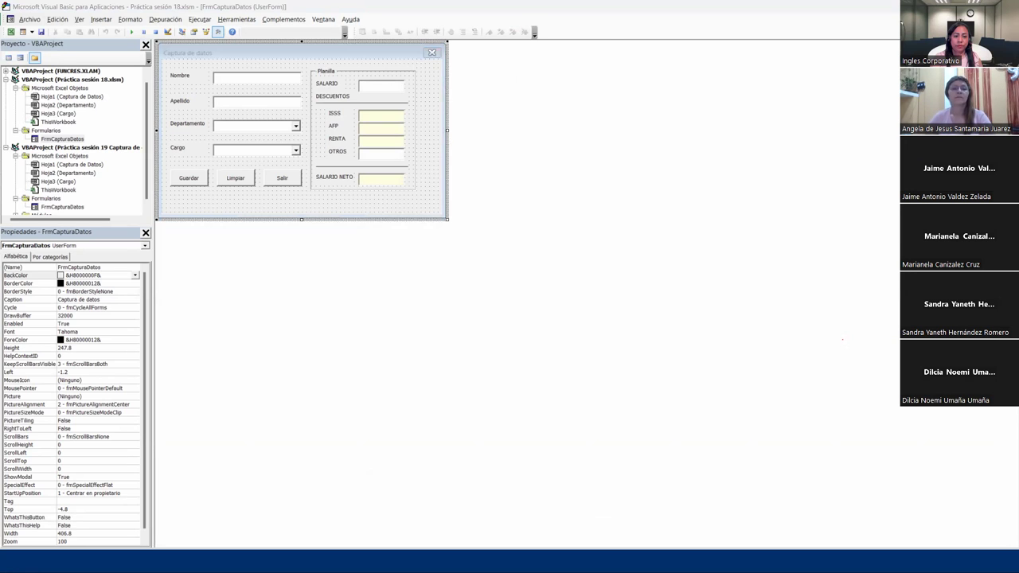
key(alt+F11)
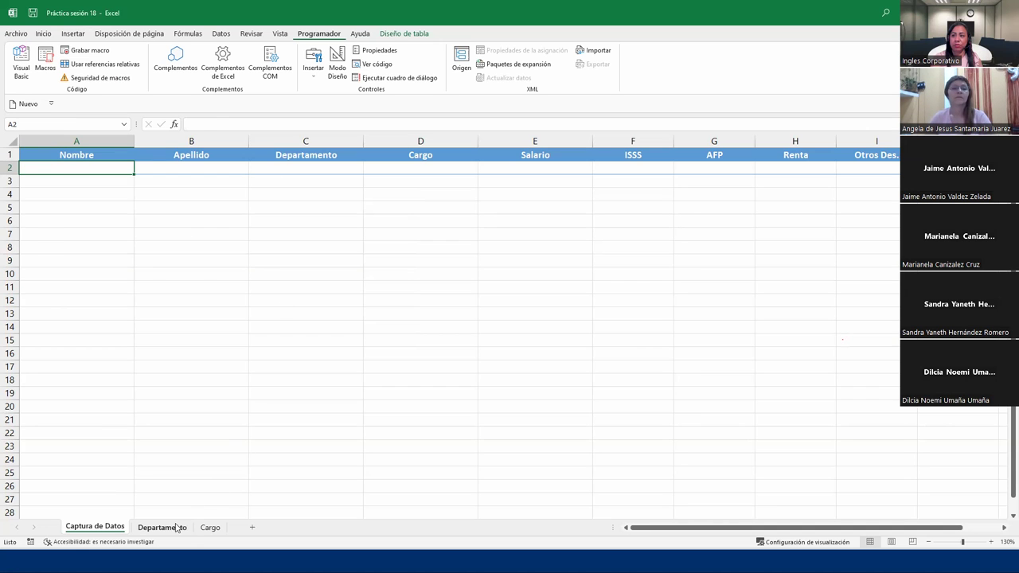
Check the Departamento and Cargo sheets' lists, ending on the Departamento sheet.
click(177, 527)
click(209, 528)
click(164, 529)
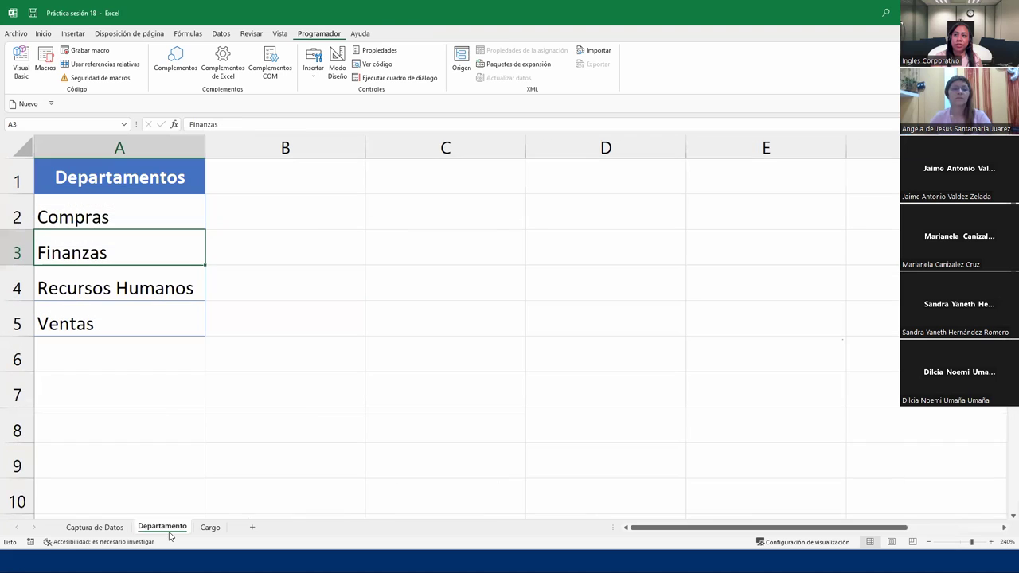
In the Visual Basic editor, select the CmbCargo combobox and save the project.
click(18, 70)
click(267, 129)
click(271, 149)
click(261, 125)
click(271, 153)
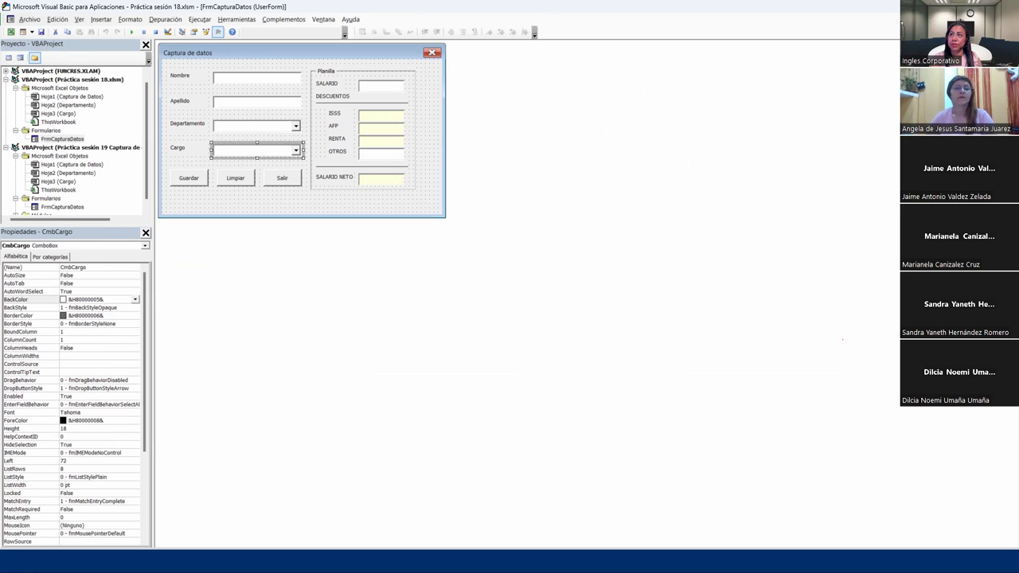
click(42, 32)
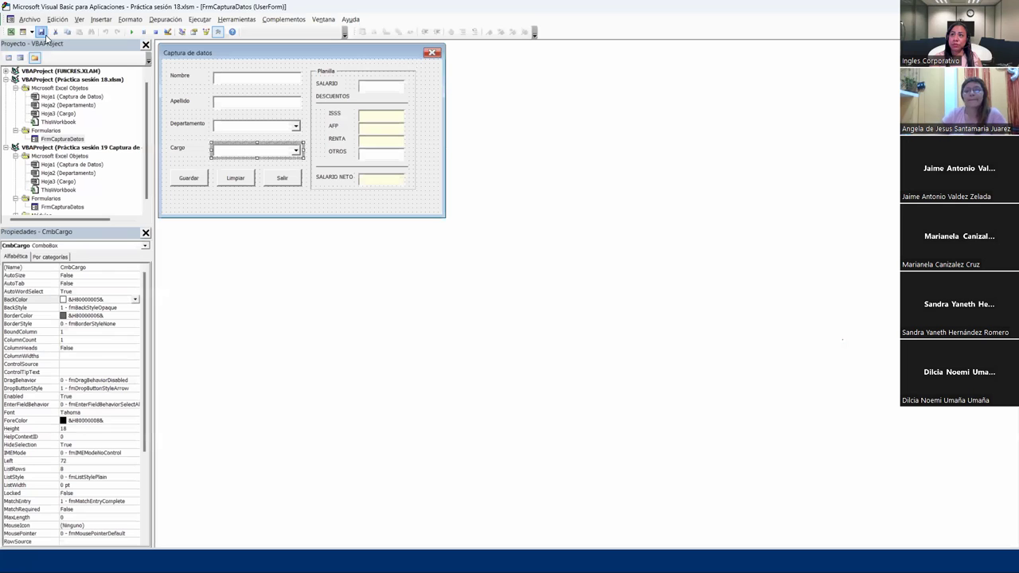